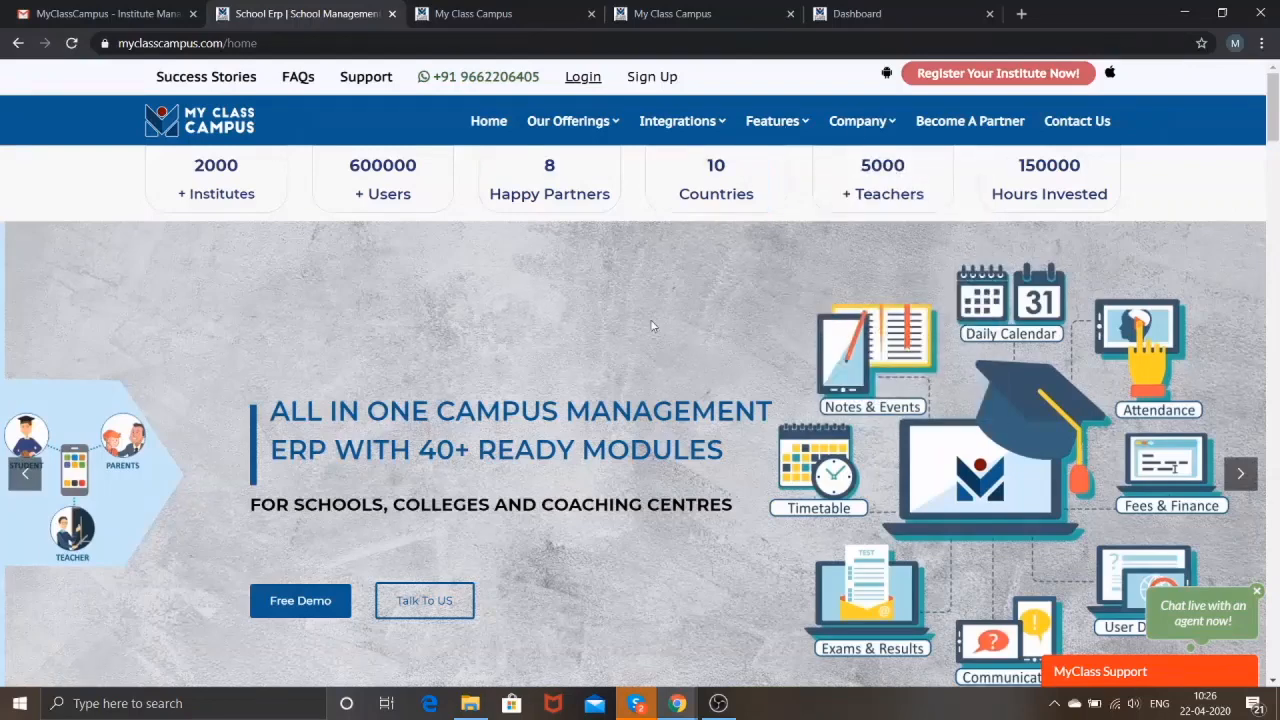
# - Examine the MyClassCampus home page, including its ERP module list, mobile app section, product line and company profile
pyautogui.scroll(-1, 651, 326)
pyautogui.scroll(1, 651, 326)
pyautogui.scroll(-3, 651, 326)
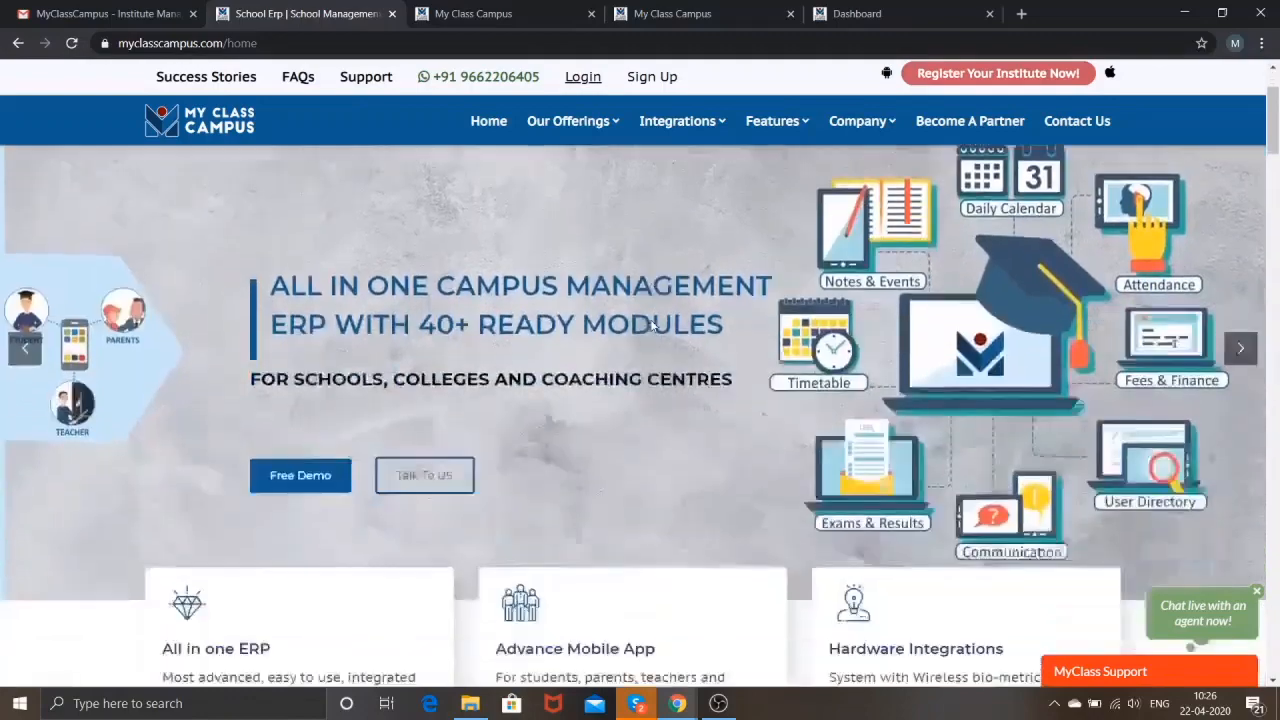
pyautogui.scroll(-5, 651, 326)
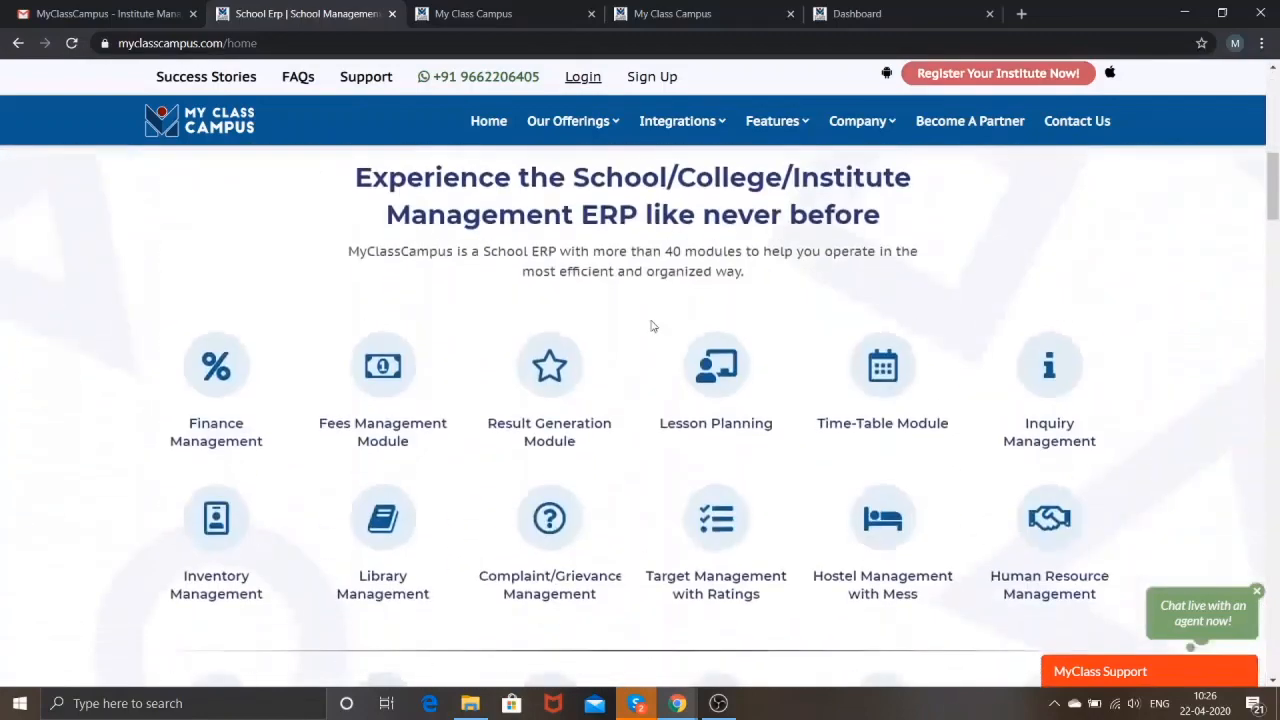
pyautogui.scroll(-7, 651, 326)
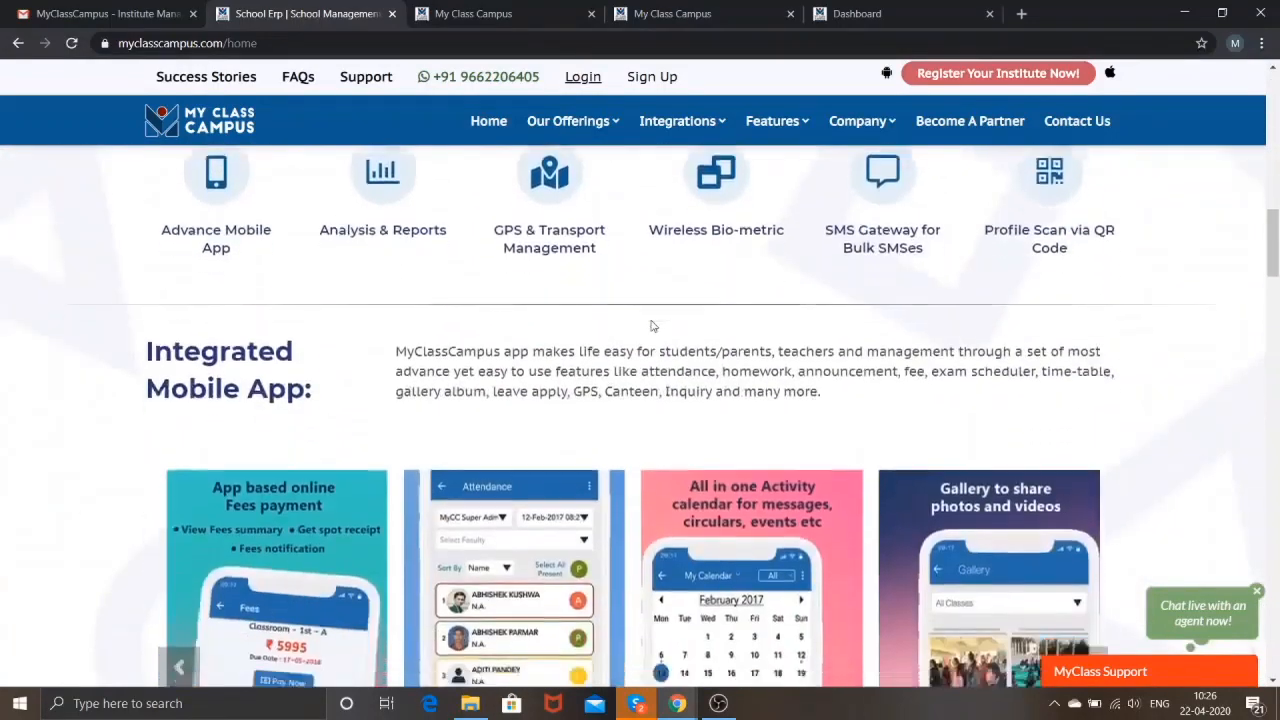
pyautogui.scroll(-7, 651, 326)
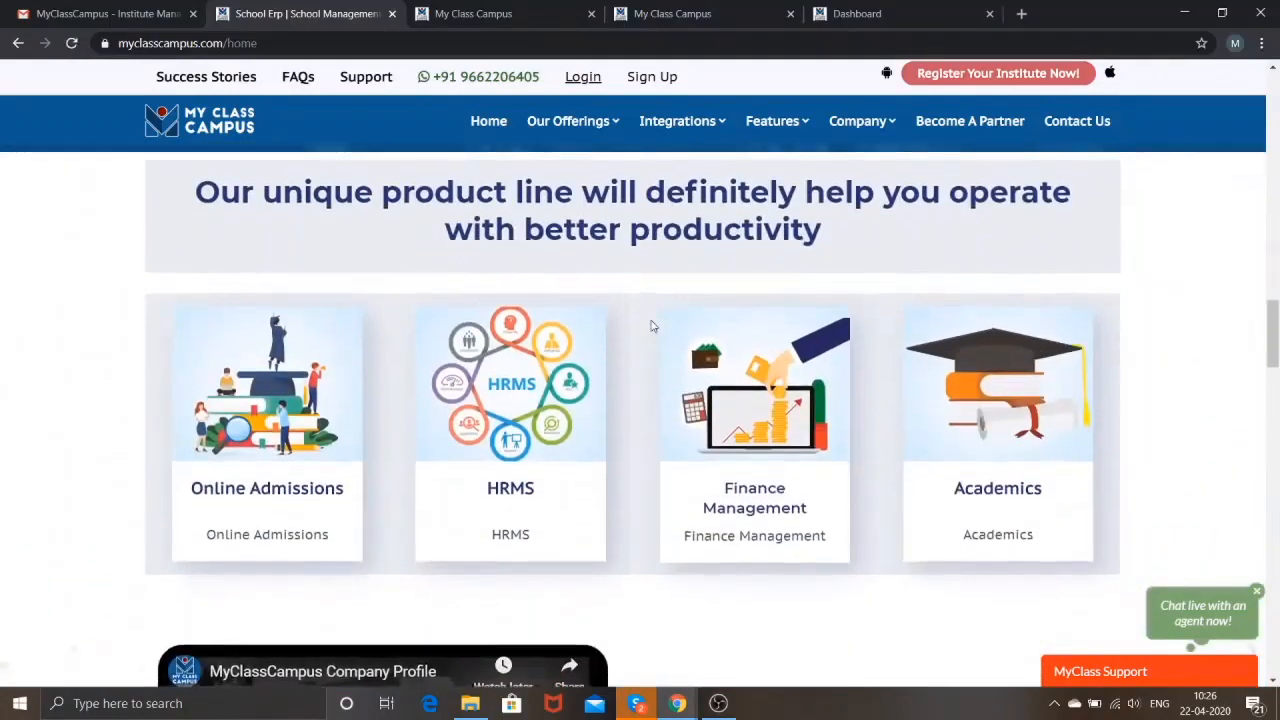
pyautogui.scroll(-2, 651, 326)
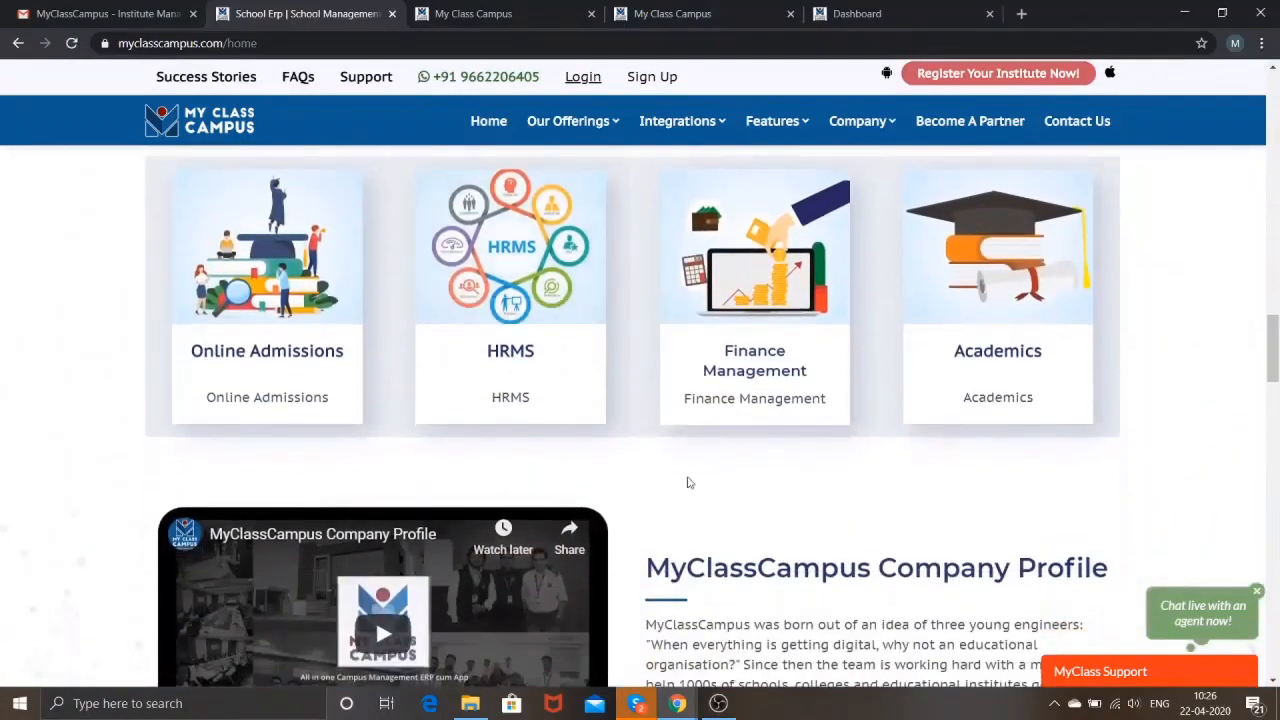
pyautogui.scroll(-3, 688, 482)
pyautogui.scroll(-1, 687, 482)
pyautogui.scroll(20, 687, 482)
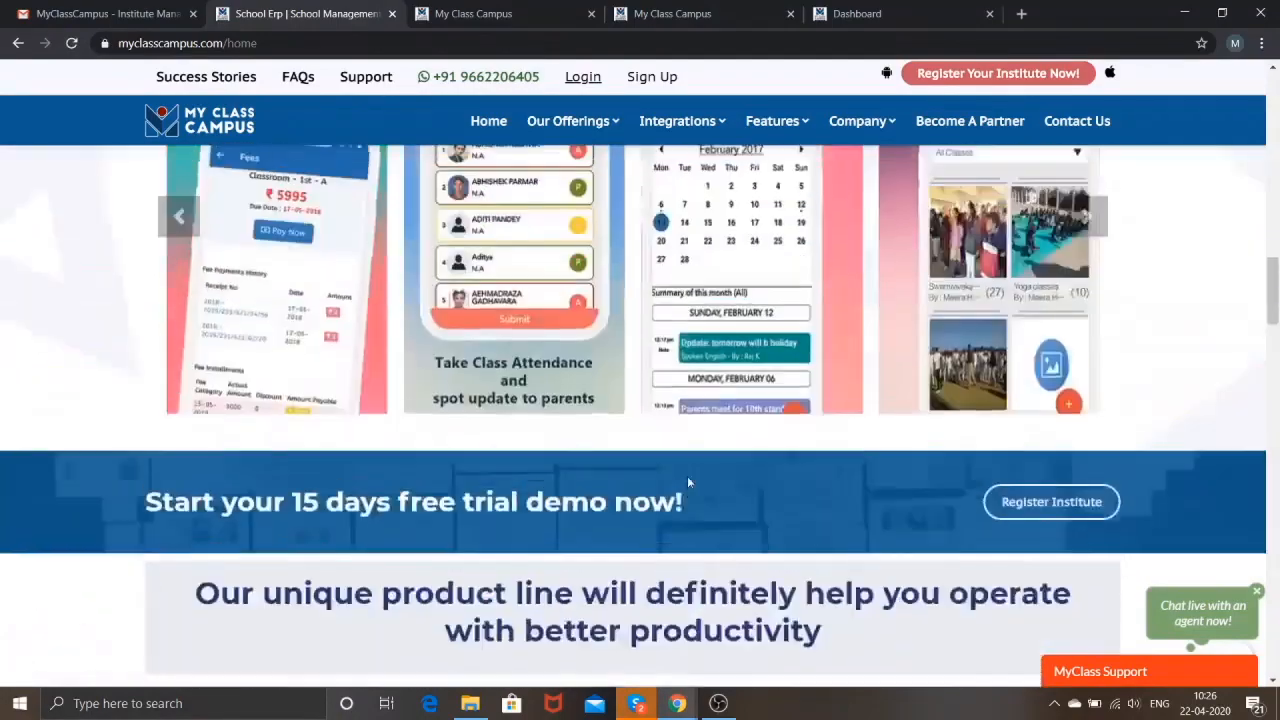
pyautogui.scroll(3, 687, 482)
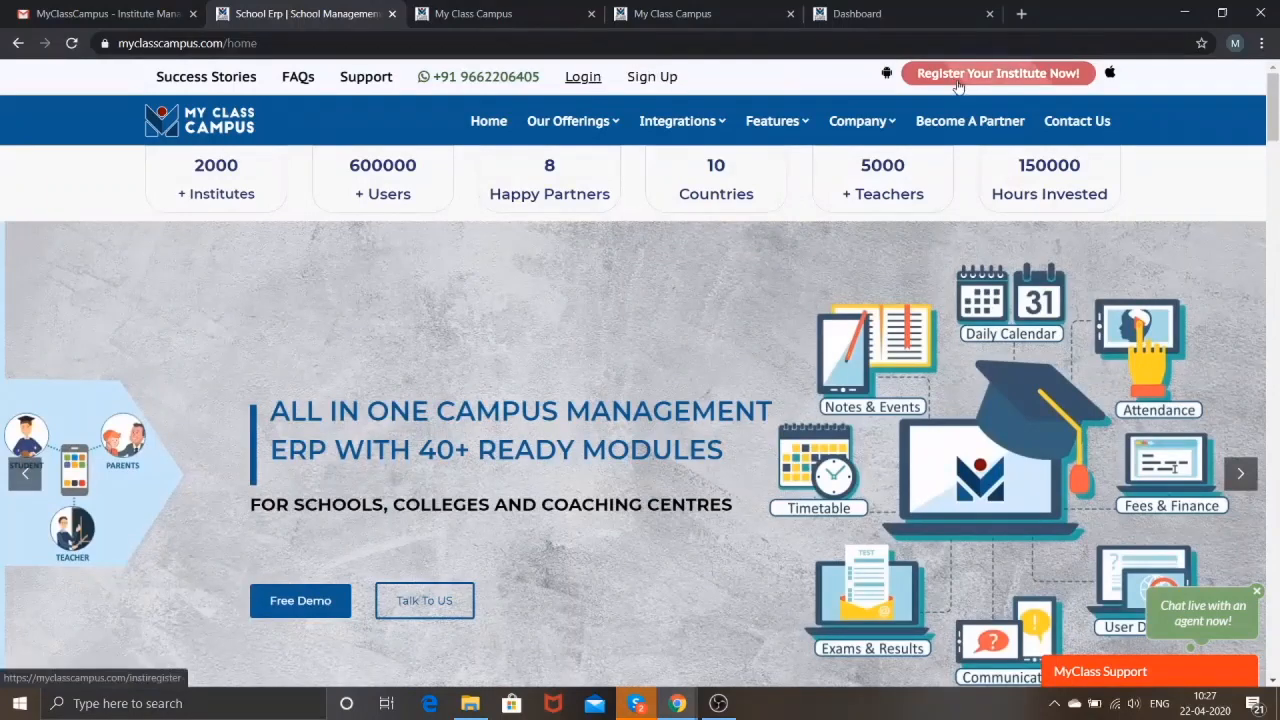
# - Switch to the institute registration page and review the fields of the Register Institute form
pyautogui.click(476, 13)
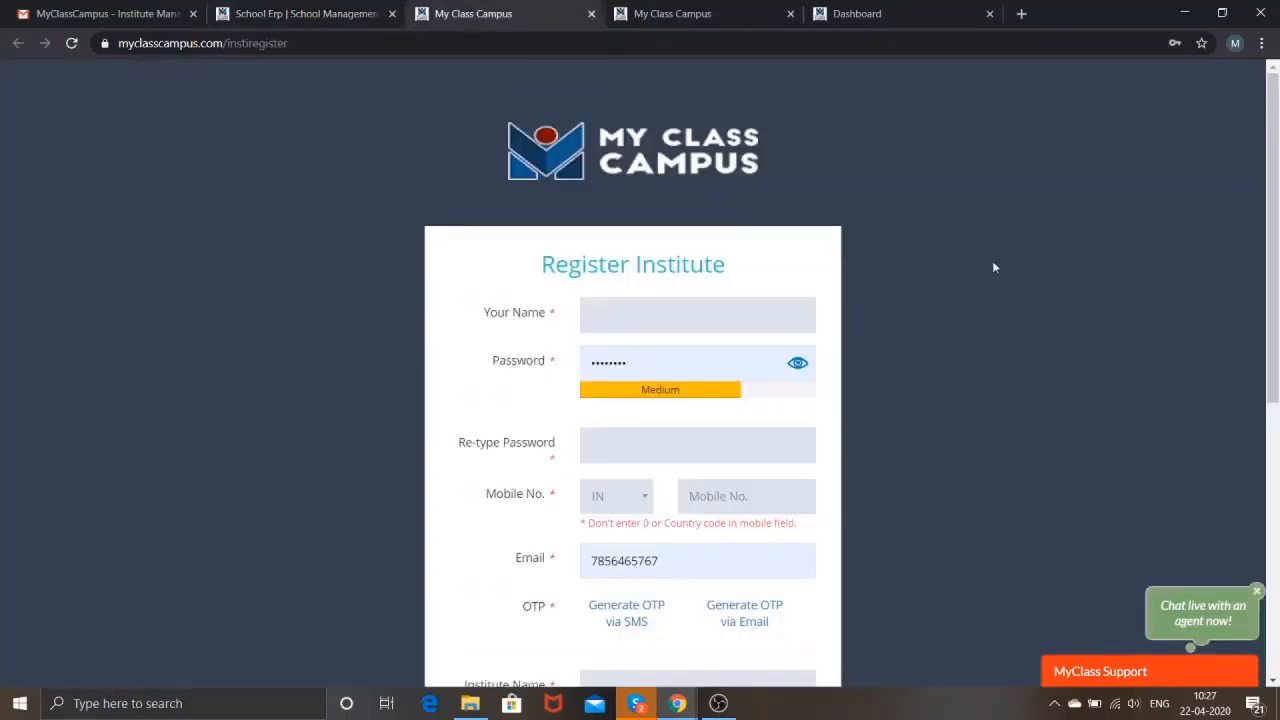
pyautogui.scroll(-2, 992, 262)
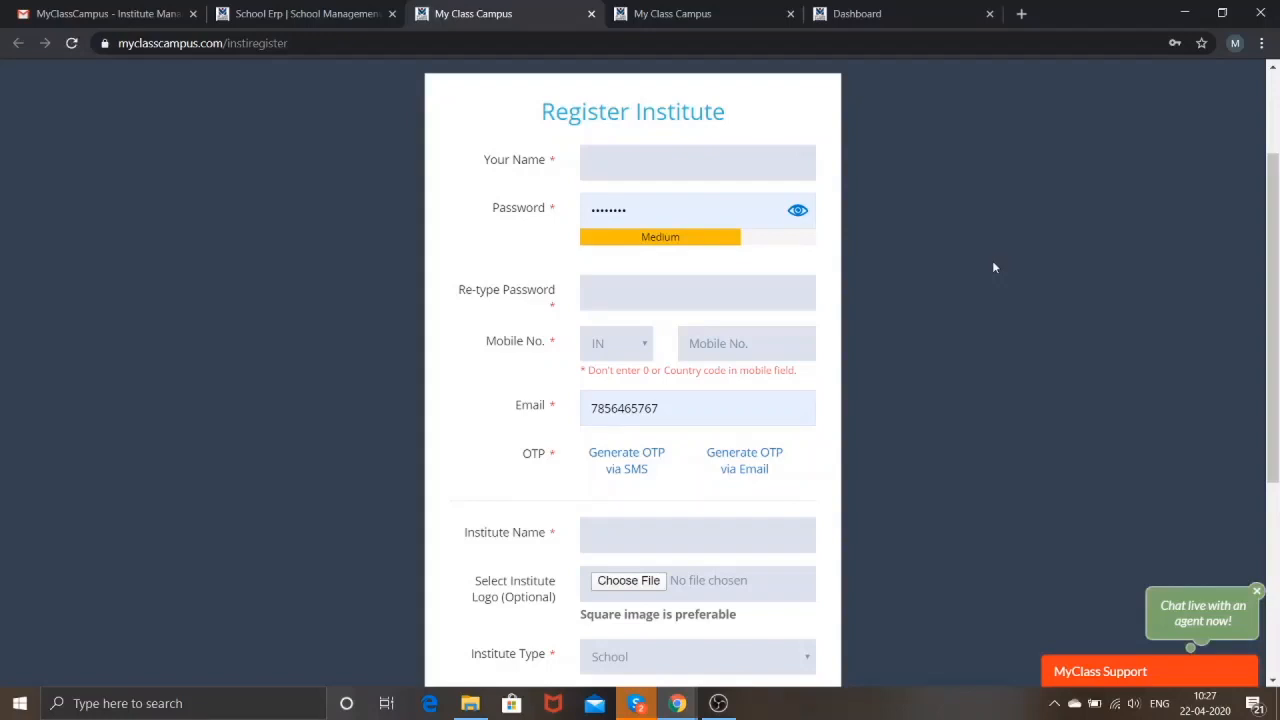
pyautogui.scroll(-3, 909, 224)
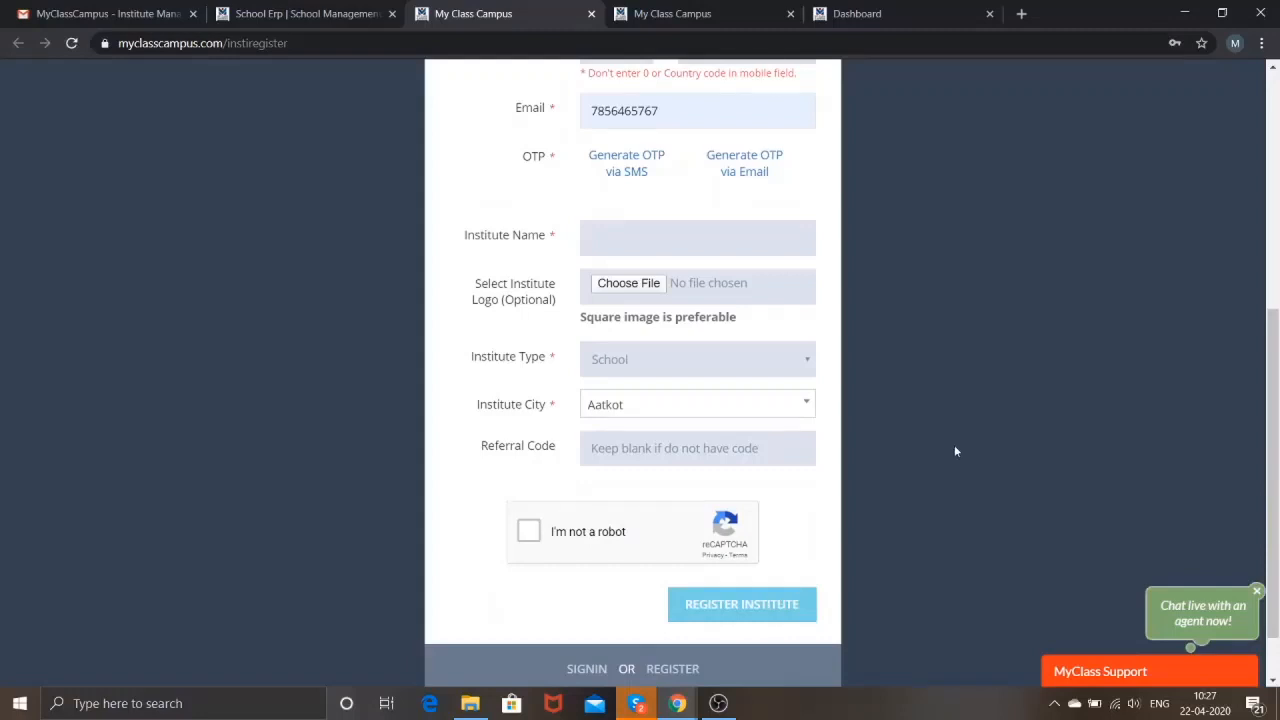
pyautogui.scroll(5, 954, 451)
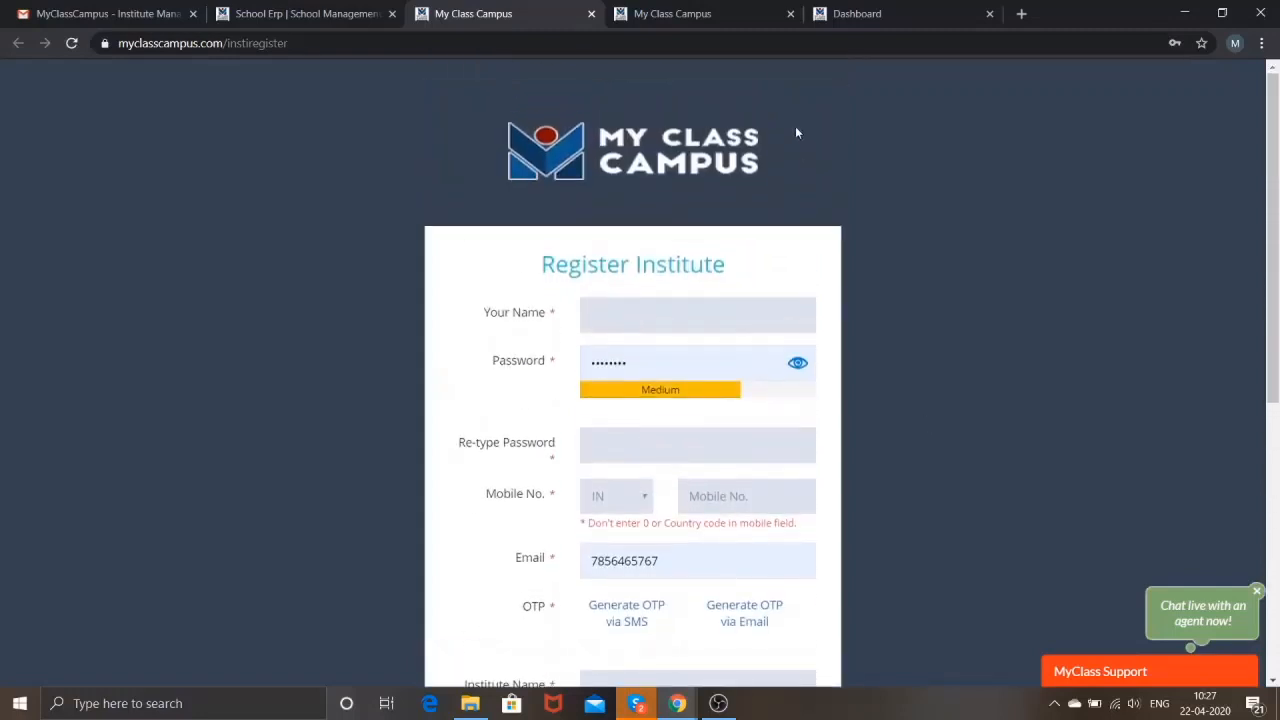
# - Return to the home page, open the Login page, and switch to the signed-in institute's dashboard
pyautogui.click(318, 13)
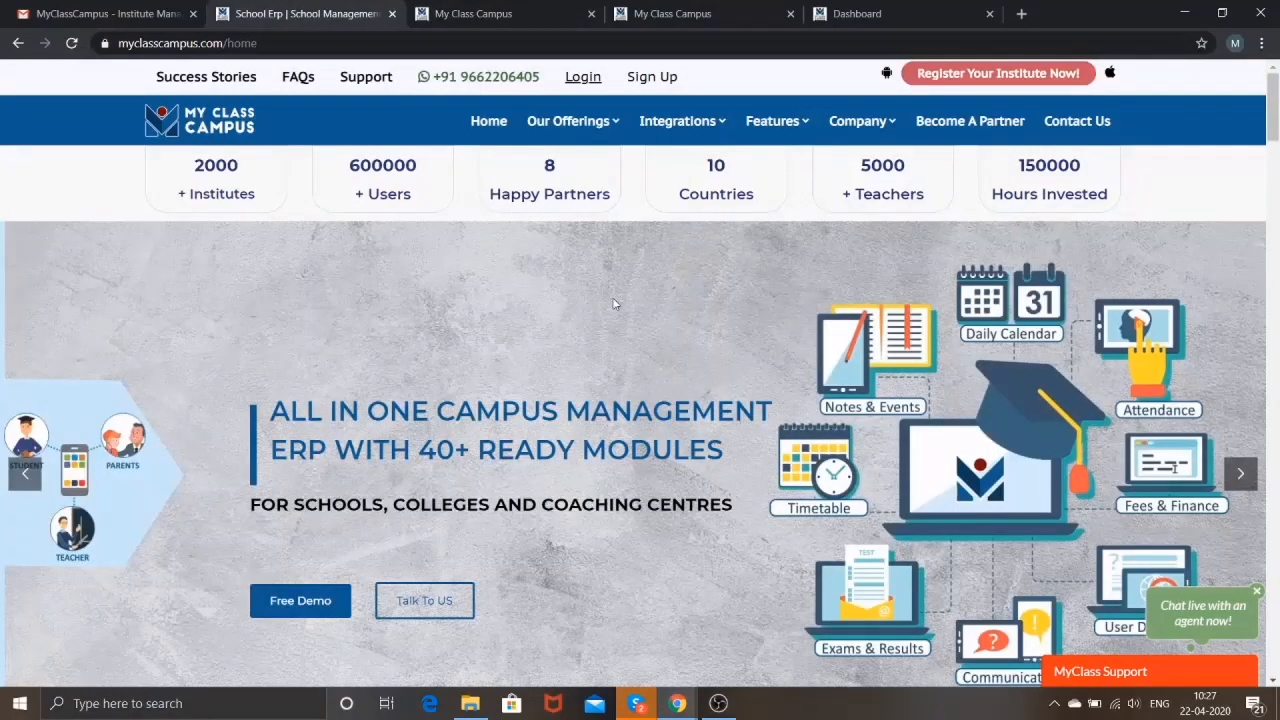
pyautogui.click(582, 77)
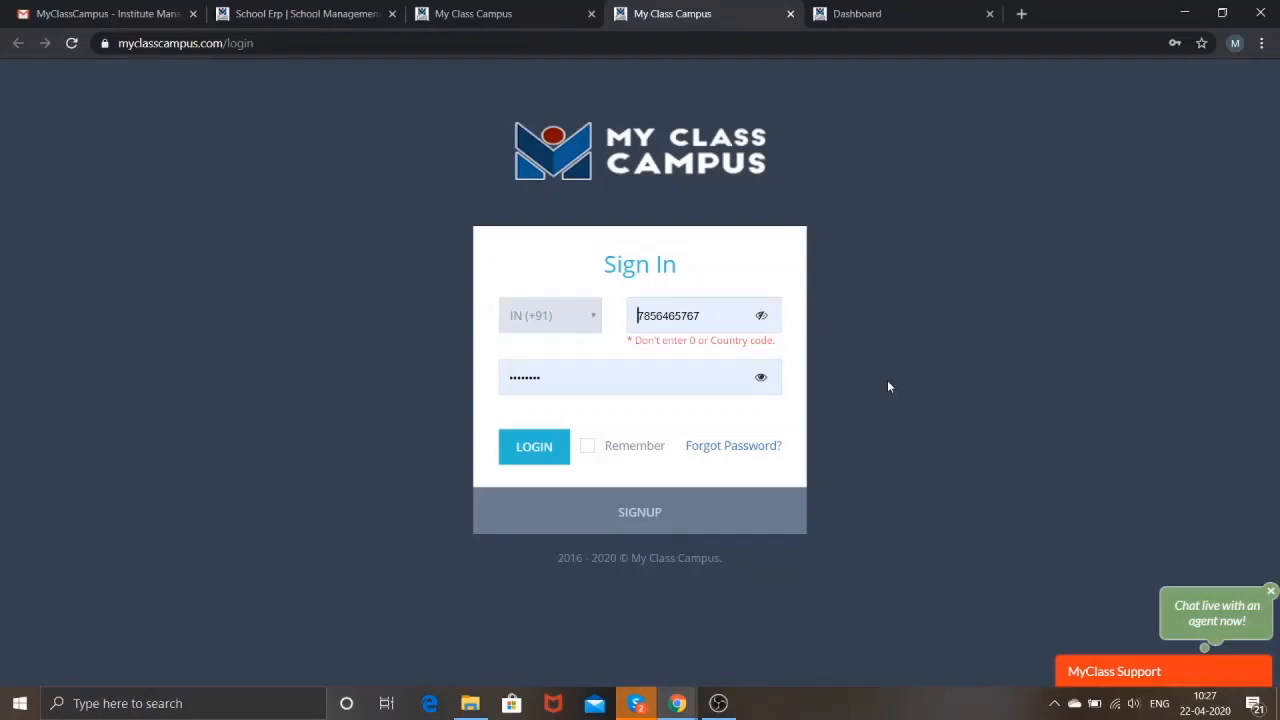
pyautogui.click(886, 20)
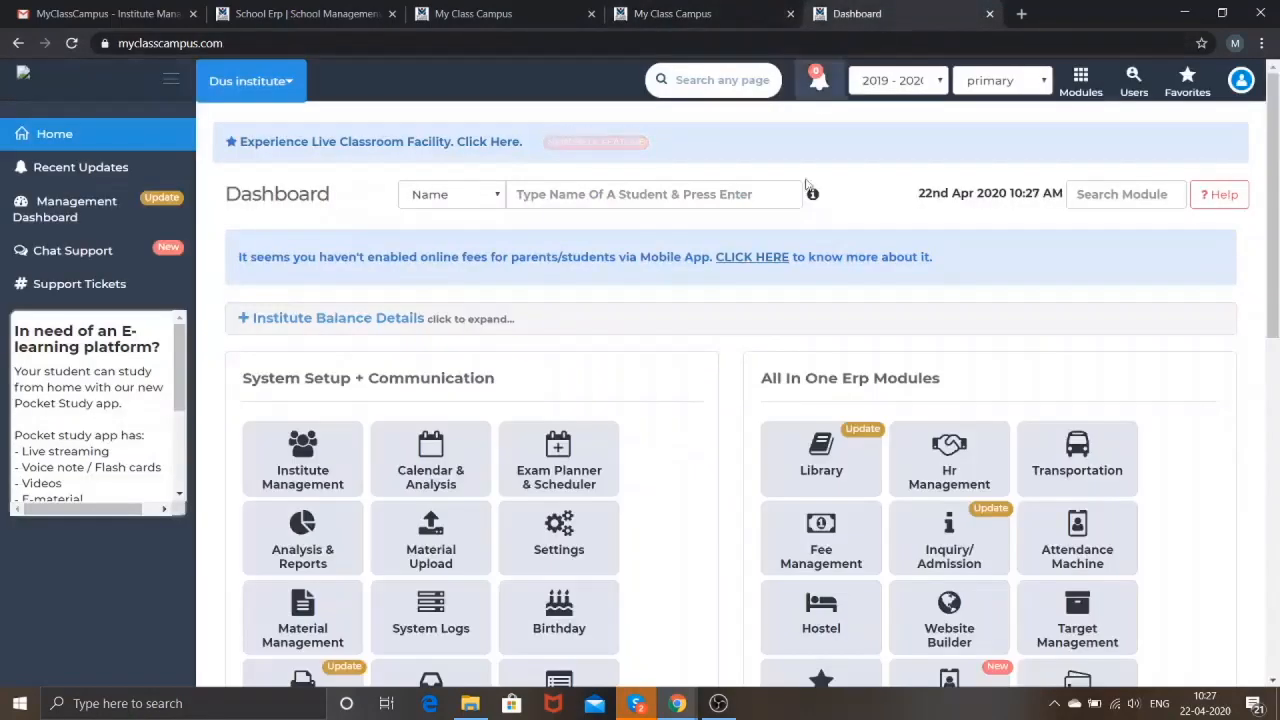
# - Examine the dashboard's System Setup + Communication and All In One Erp Modules sections and its side navigation
pyautogui.scroll(-3, 707, 466)
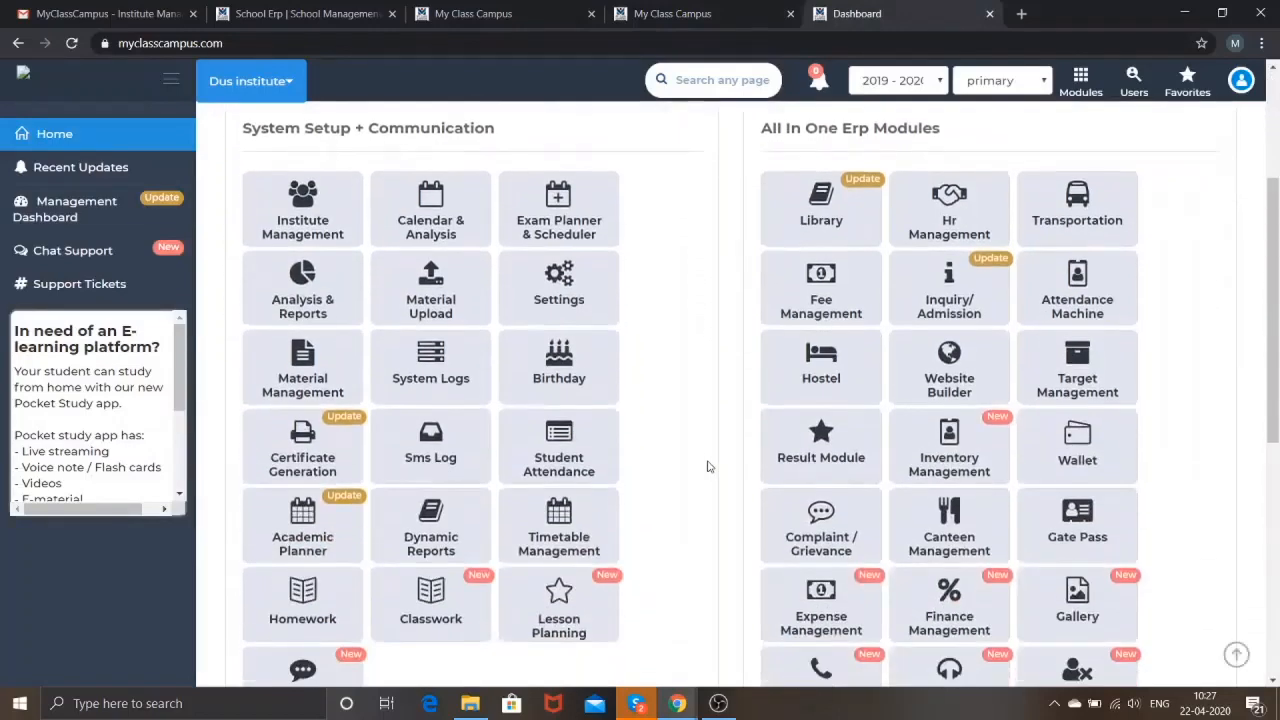
pyautogui.scroll(-3, 707, 466)
pyautogui.scroll(5, 707, 466)
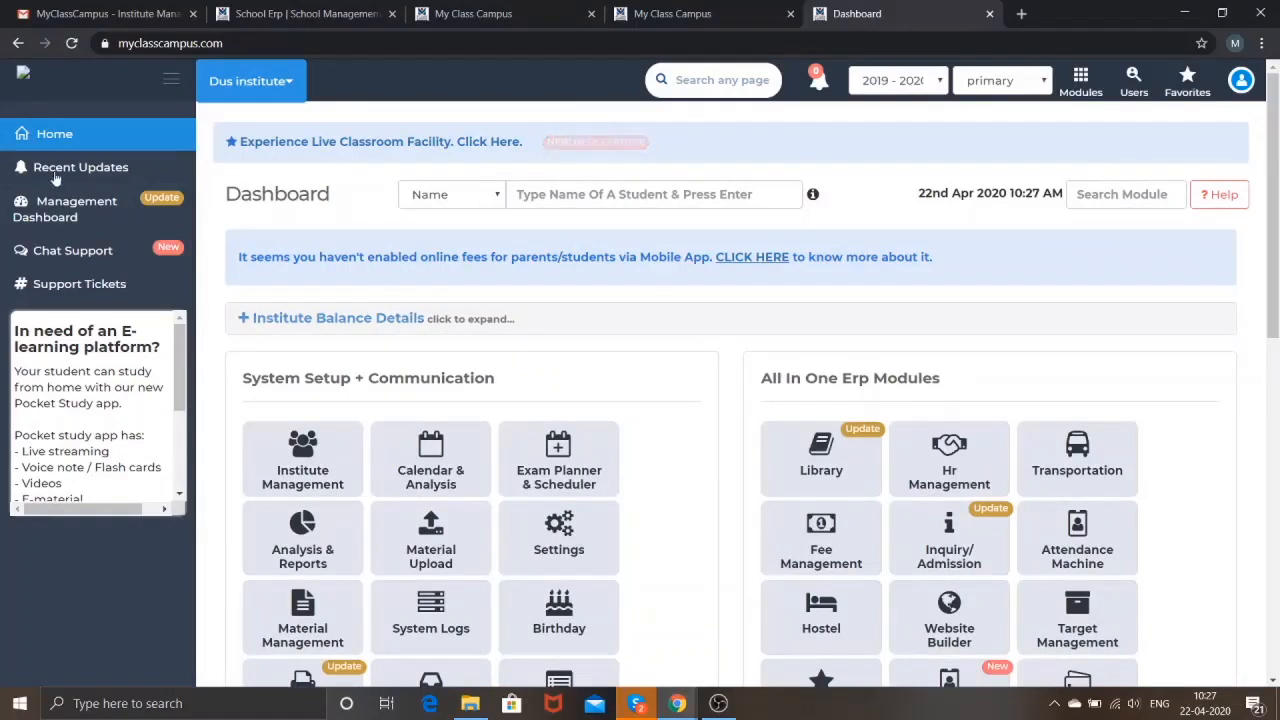
pyautogui.scroll(-2, 432, 520)
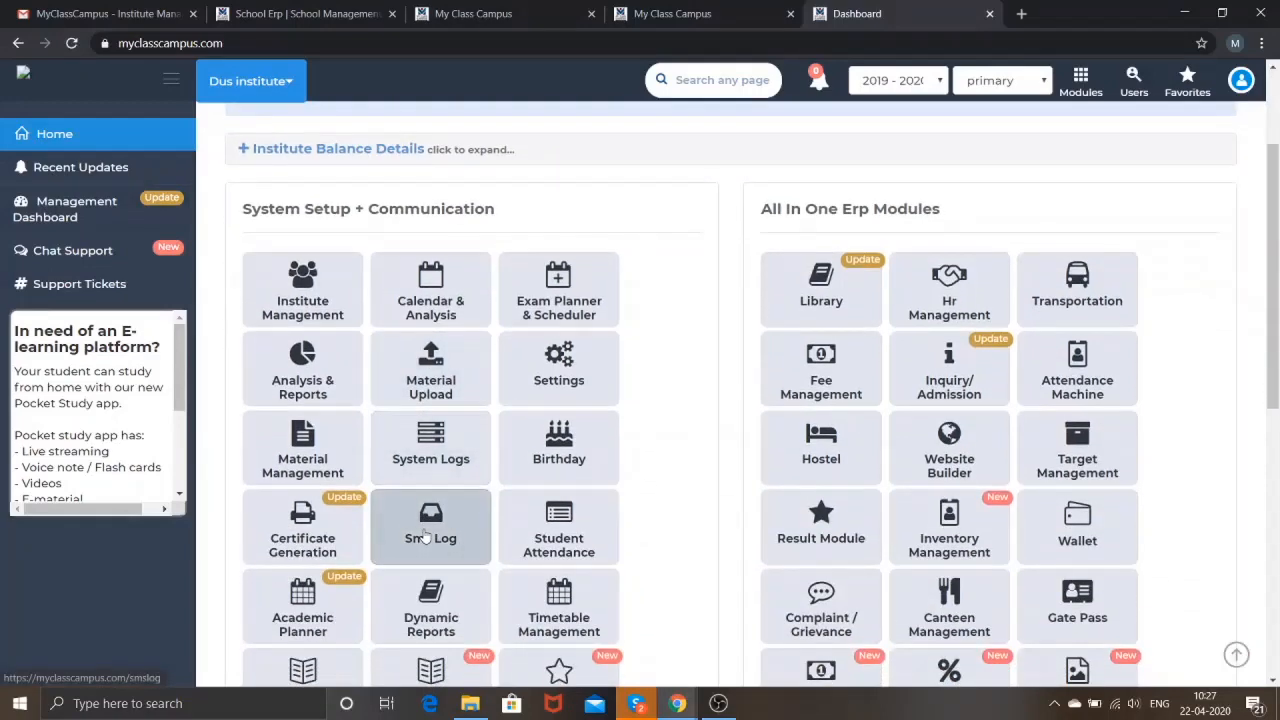
pyautogui.scroll(-3, 425, 537)
pyautogui.scroll(3, 423, 534)
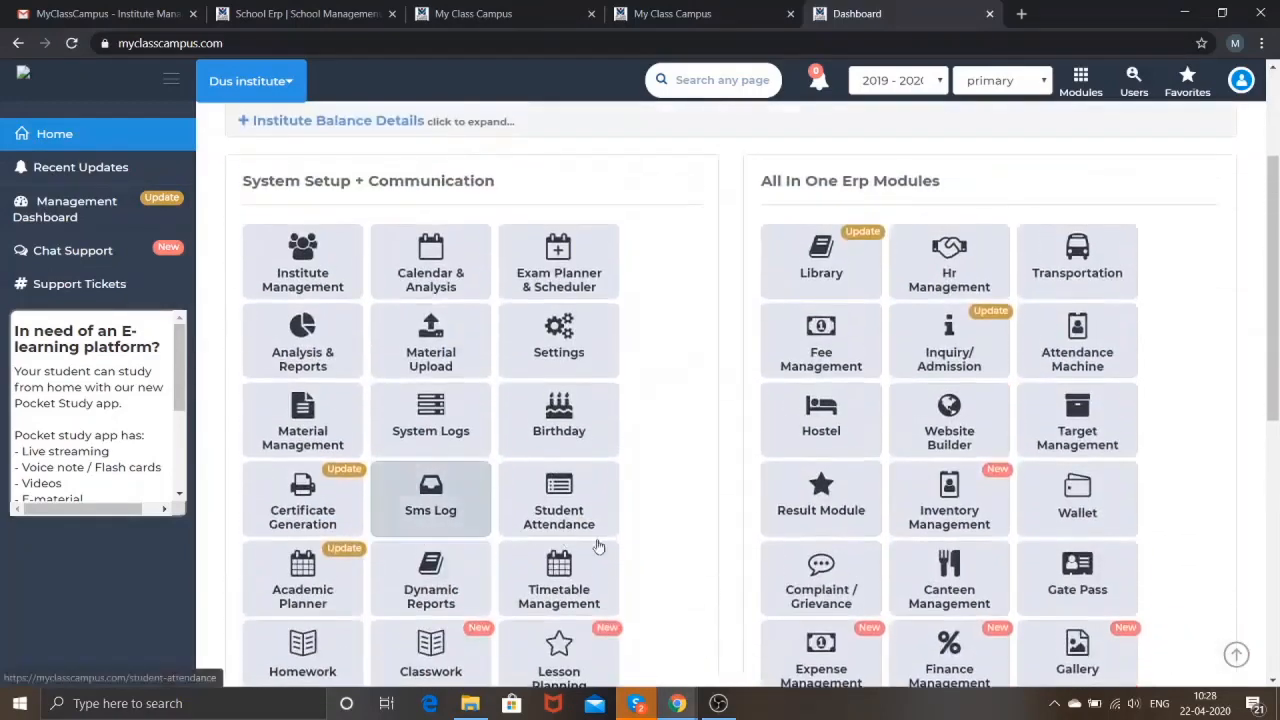
pyautogui.scroll(3, 700, 430)
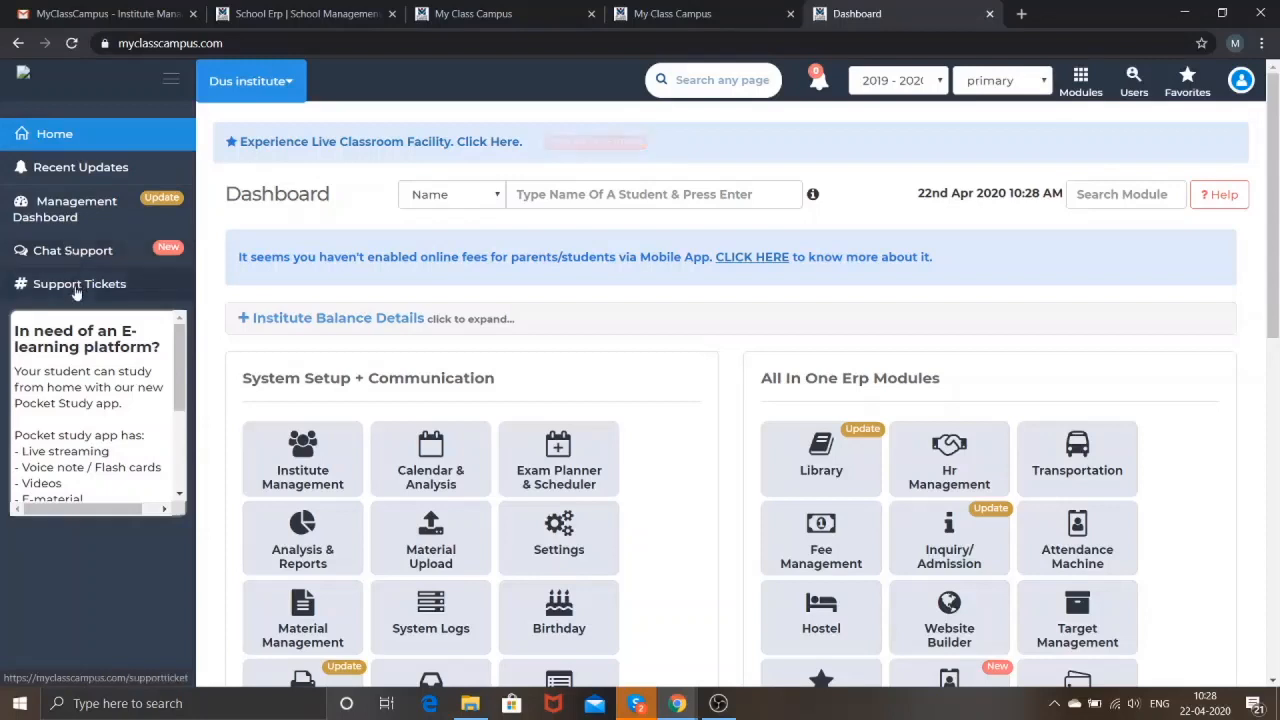
pyautogui.scroll(-2, 396, 355)
pyautogui.scroll(-1, 396, 355)
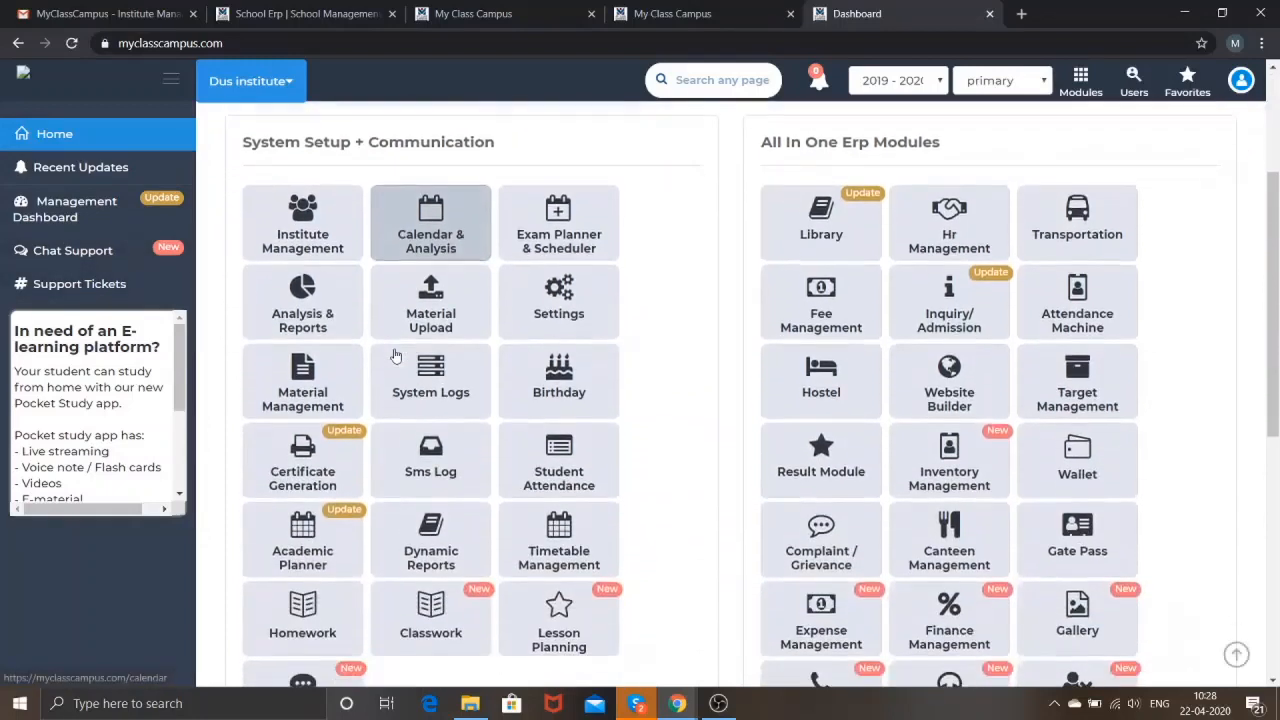
# - Open Institute Details in the Institute Management module and review the Basic Details form through to the location map and update option
pyautogui.click(323, 230)
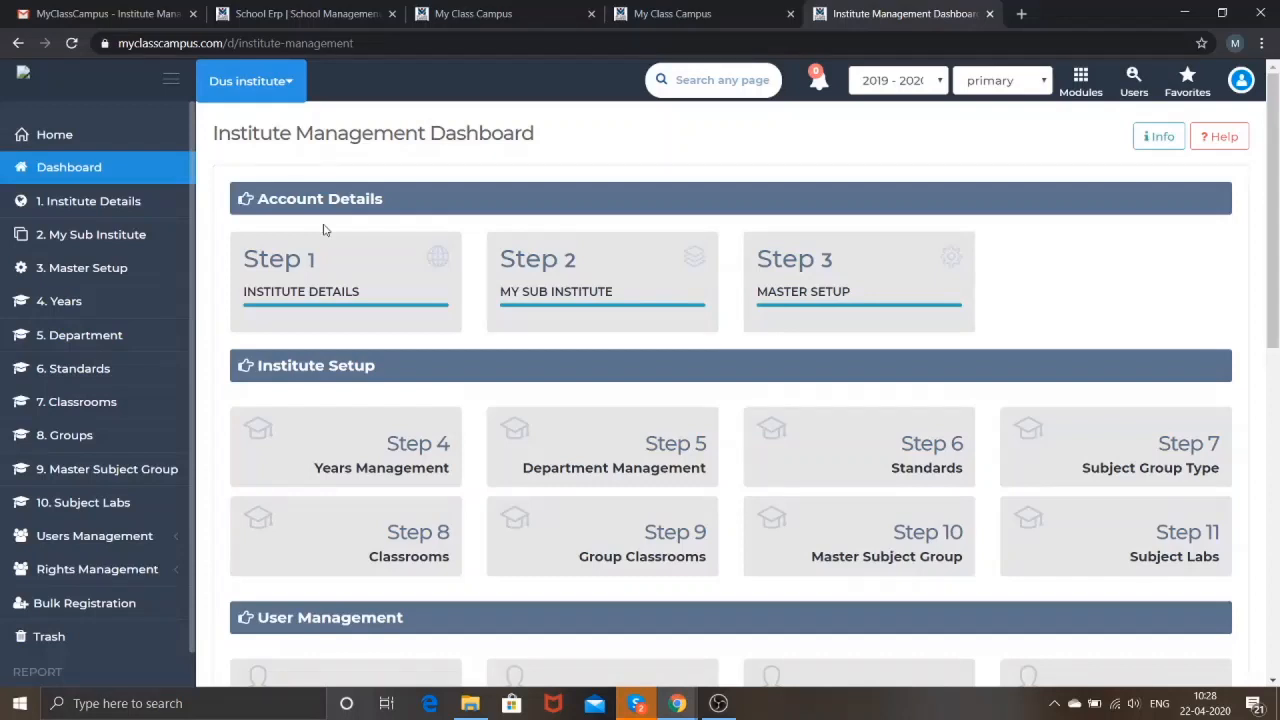
pyautogui.click(147, 203)
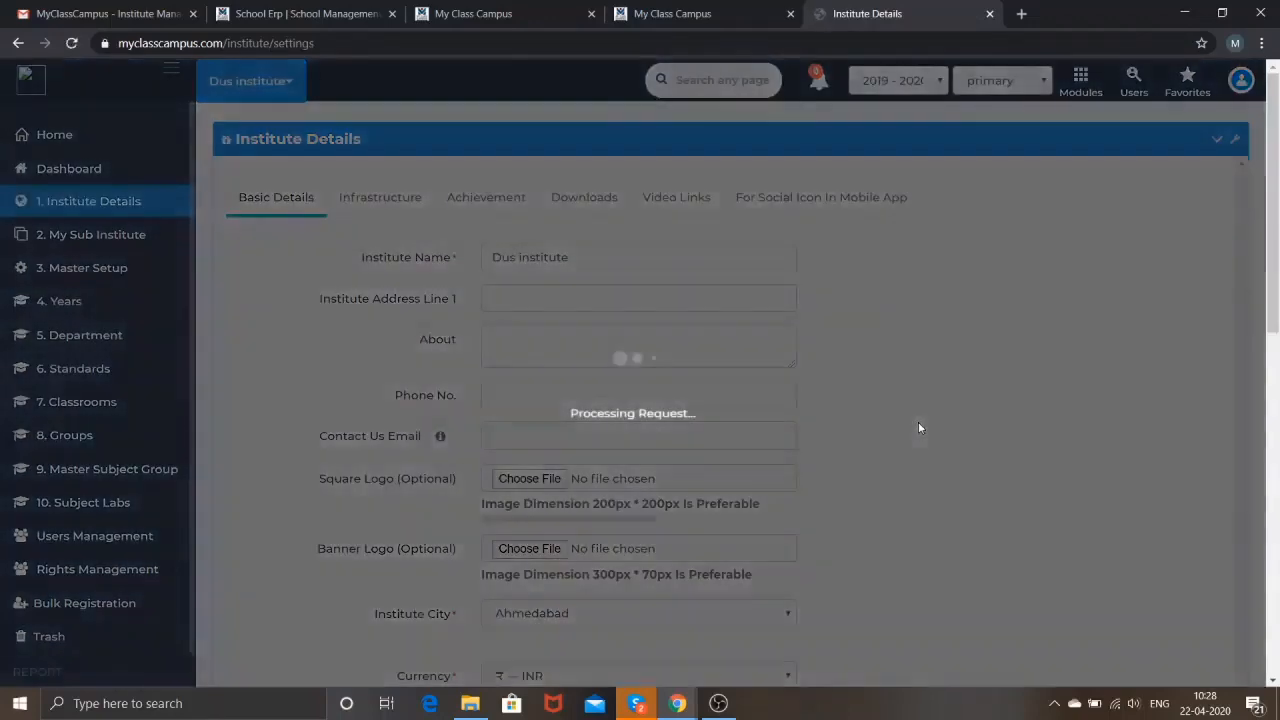
pyautogui.scroll(-2, 920, 428)
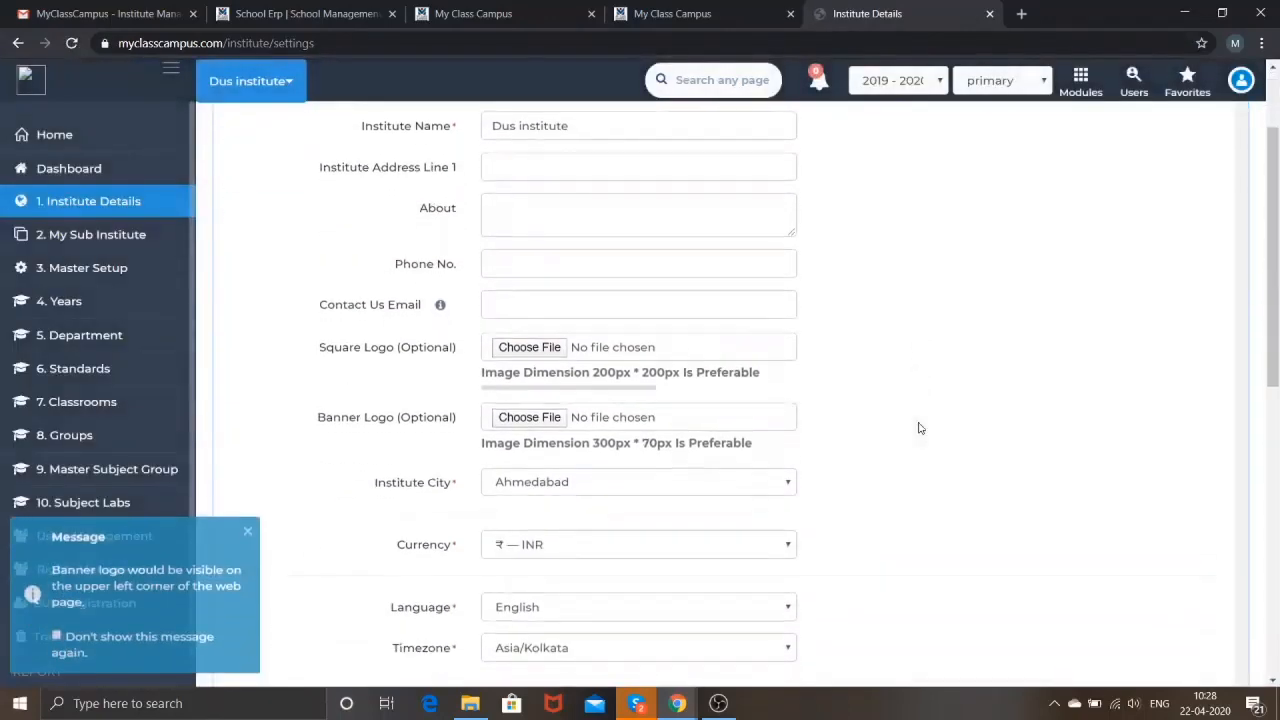
pyautogui.scroll(-2, 920, 428)
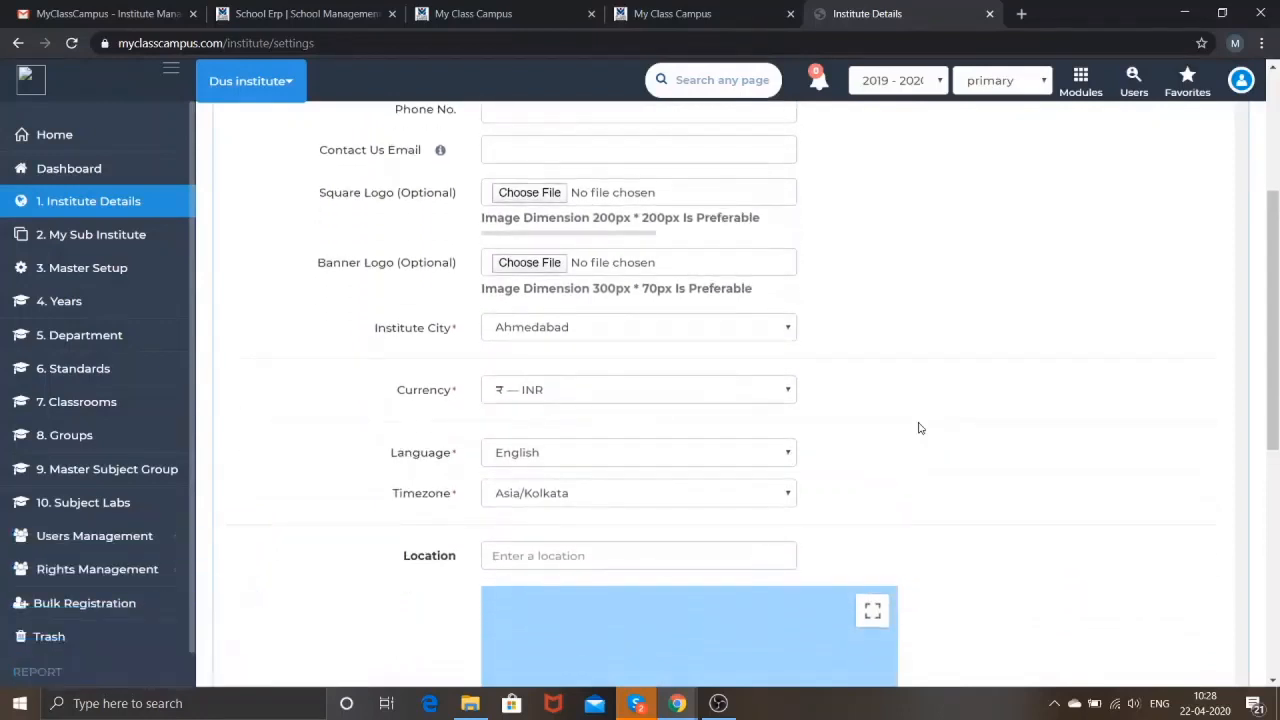
pyautogui.scroll(-1, 920, 428)
pyautogui.scroll(-5, 920, 428)
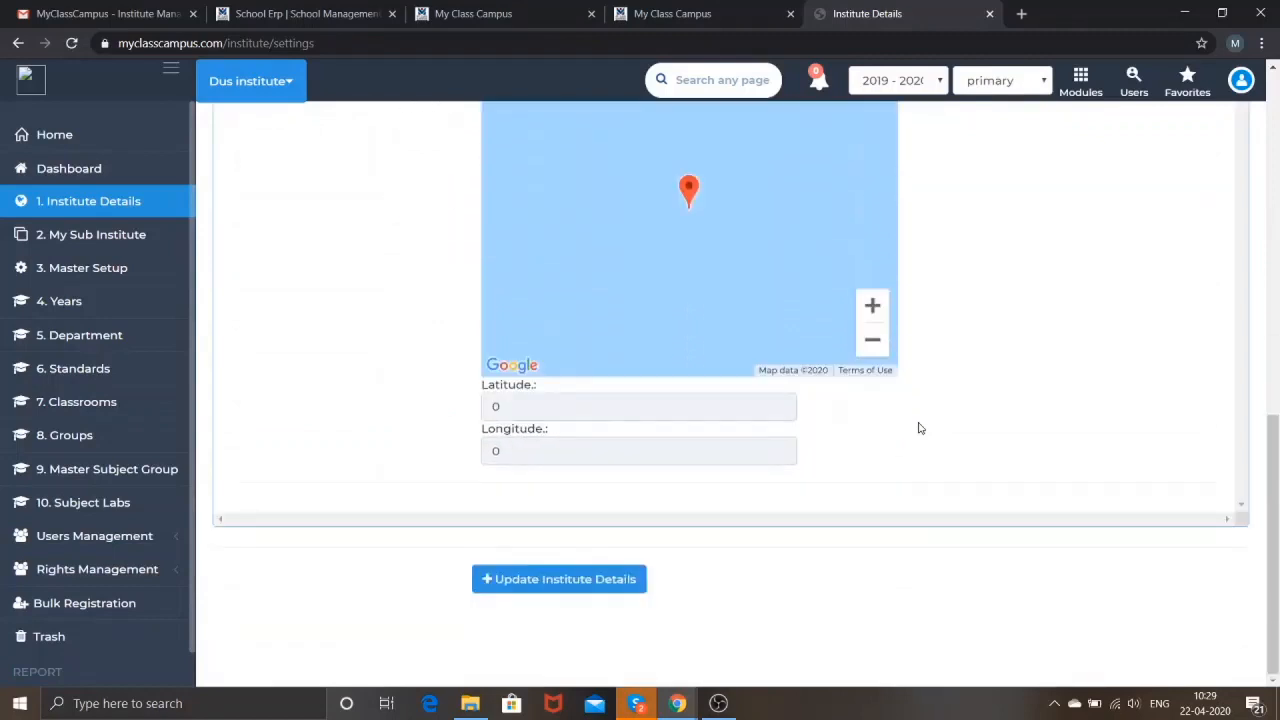
pyautogui.scroll(2, 920, 428)
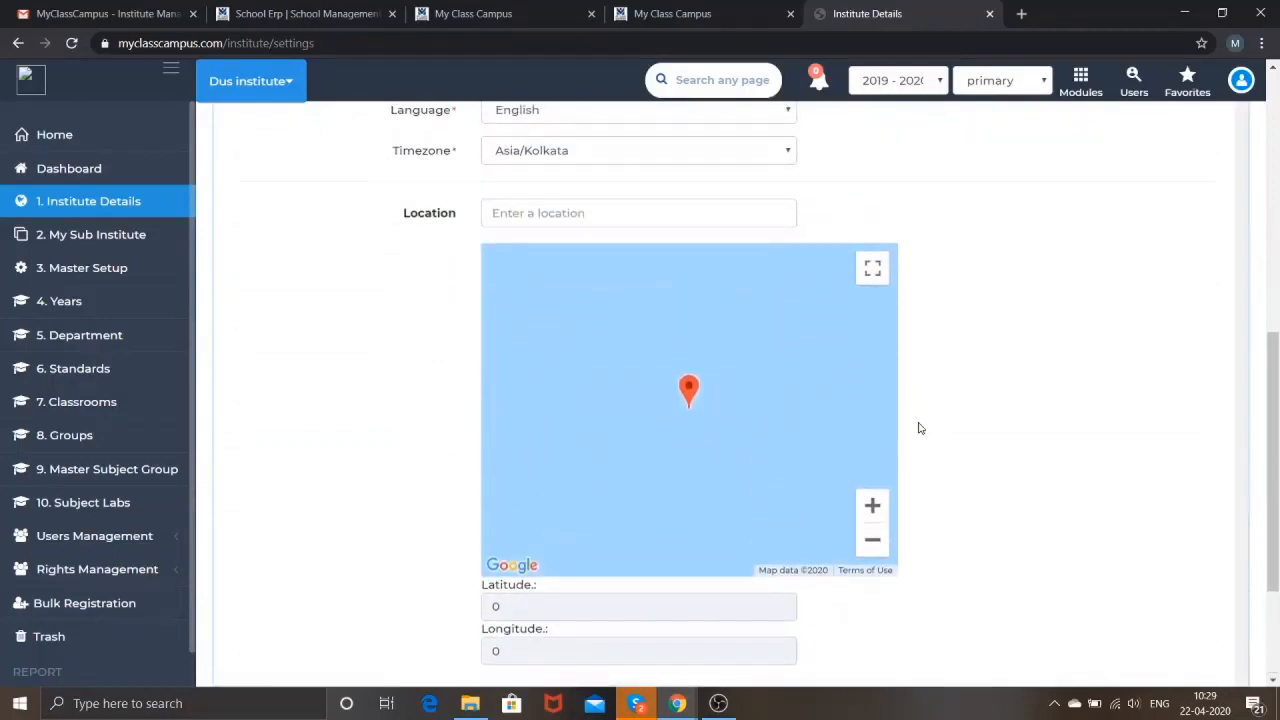
pyautogui.scroll(-2, 920, 428)
pyautogui.scroll(7, 920, 428)
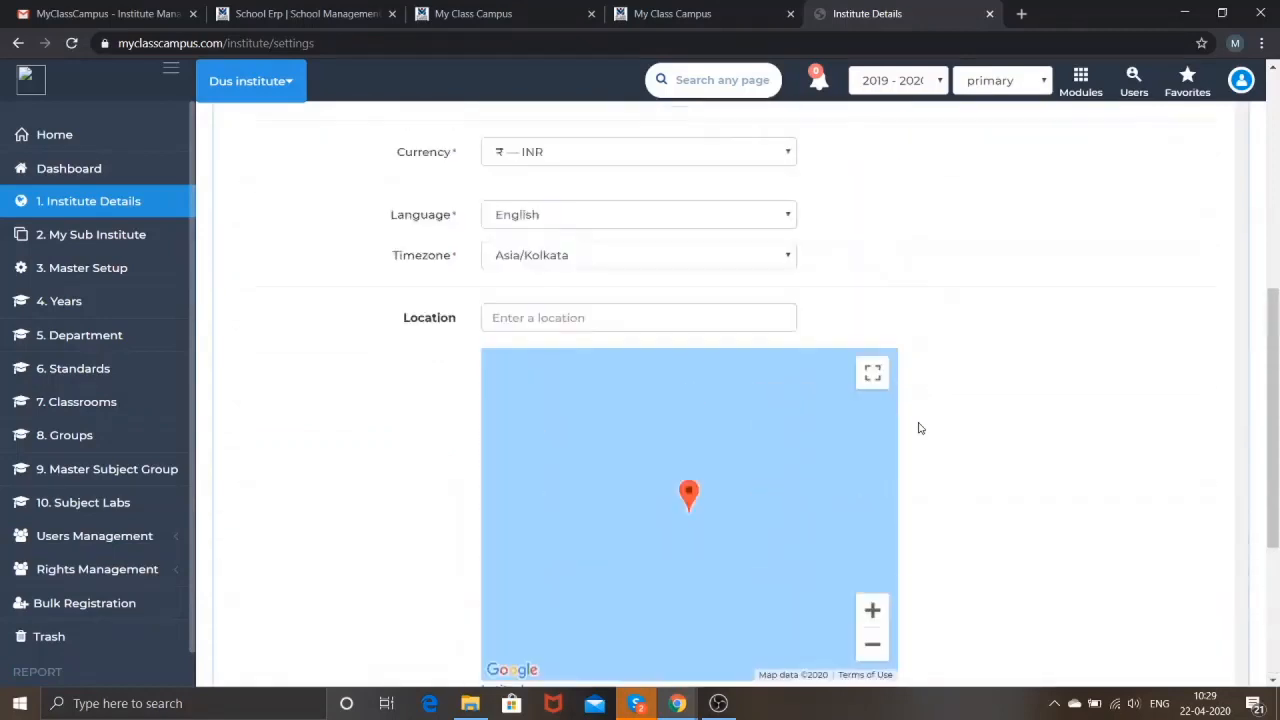
pyautogui.scroll(-7, 920, 428)
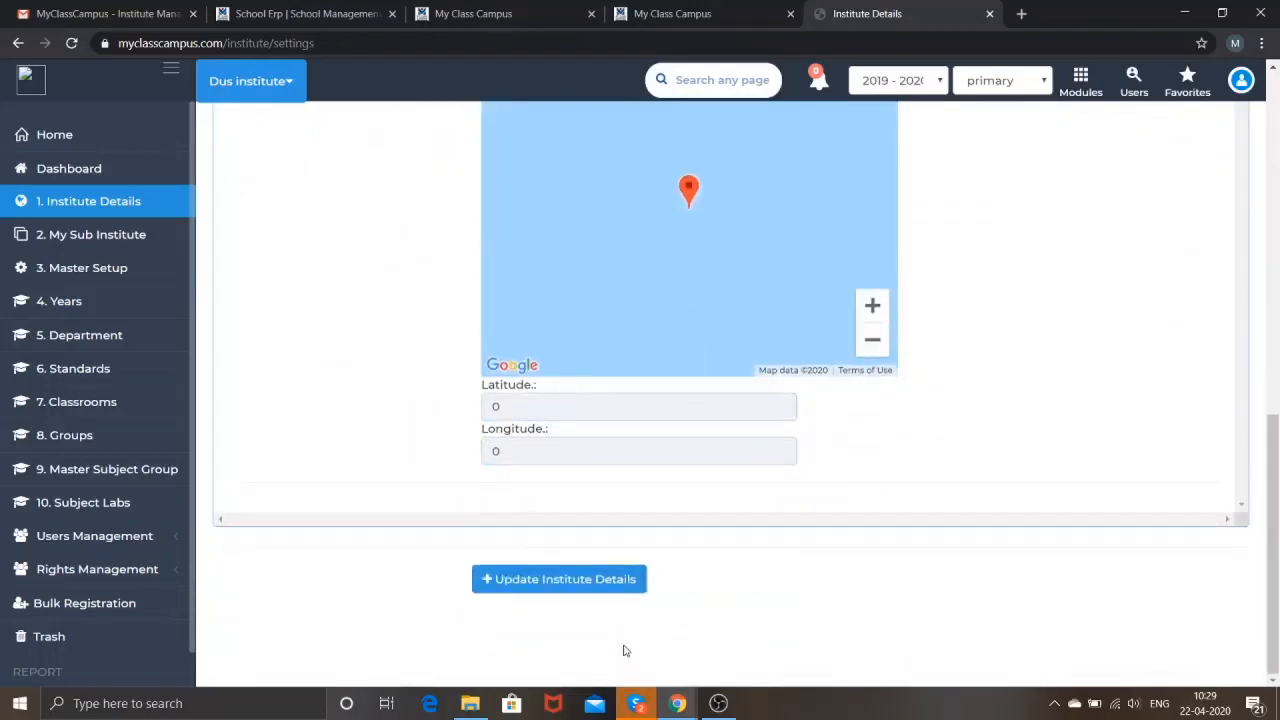
pyautogui.scroll(8, 741, 551)
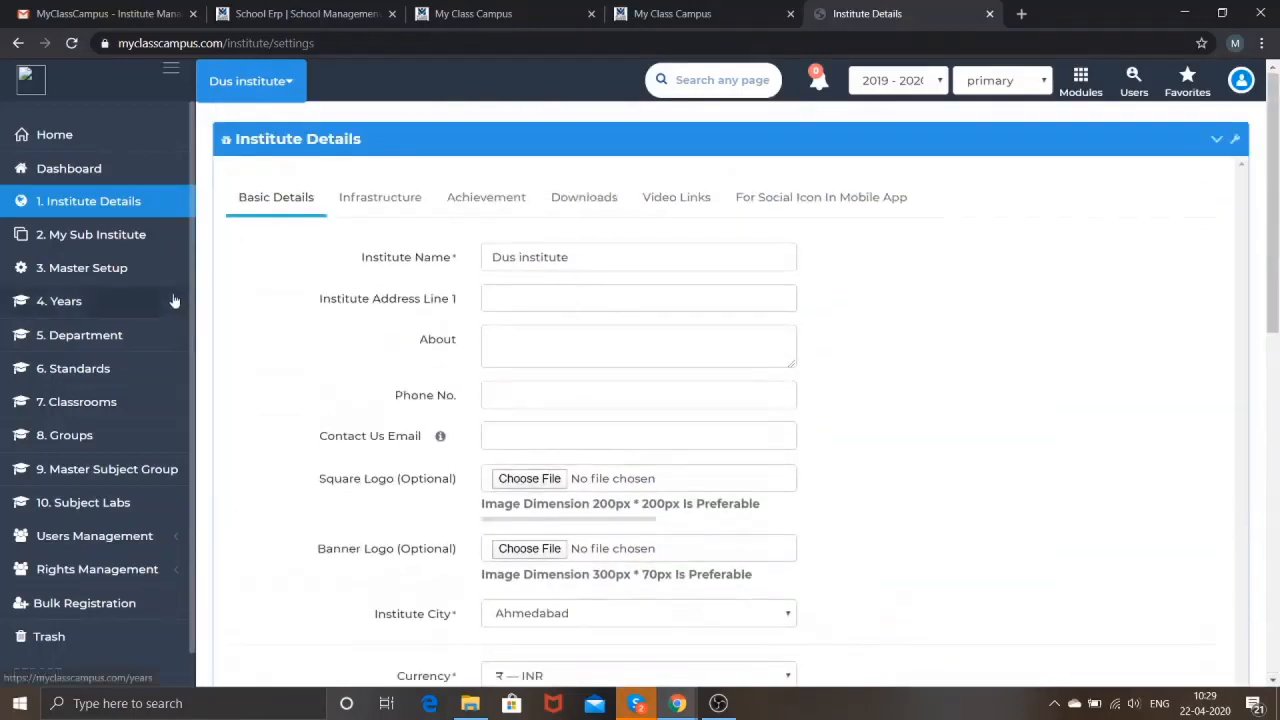
# - Open the My Sub Institute list and check the institute switcher for Dus institute
pyautogui.click(155, 247)
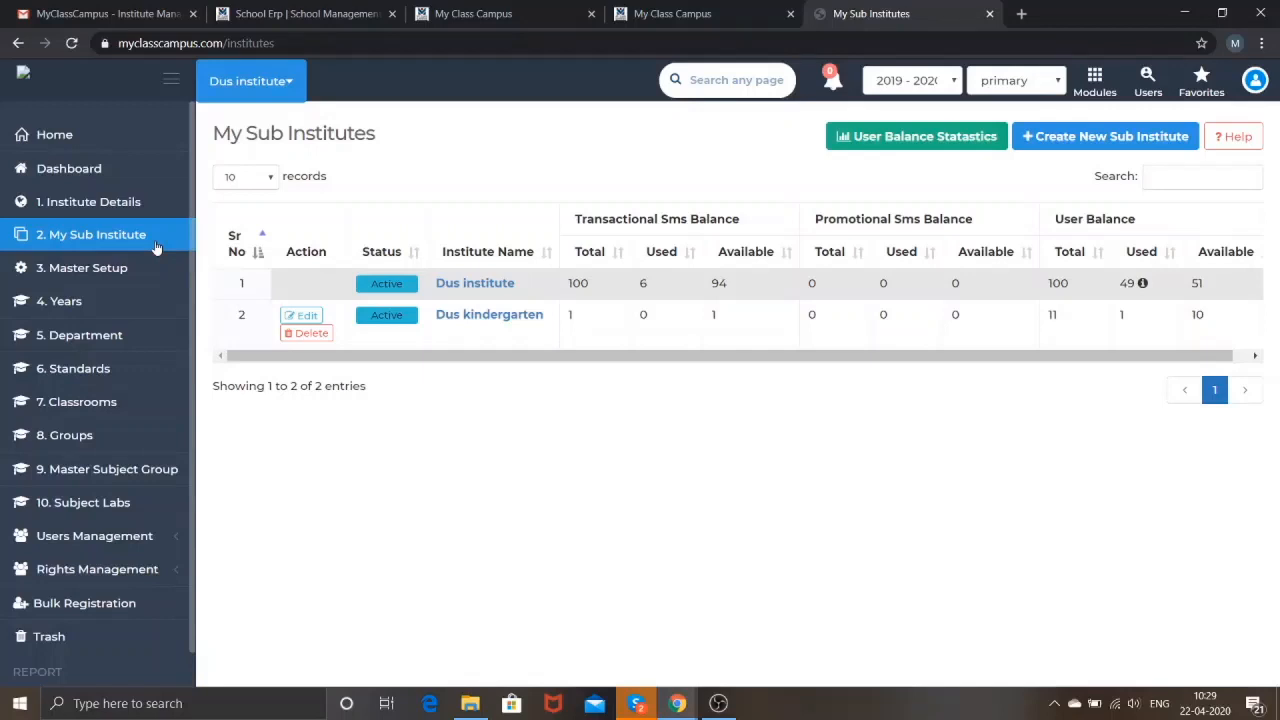
pyautogui.click(262, 86)
# - Open Master Setup and review the custom role list on the User Roles page
pyautogui.click(128, 279)
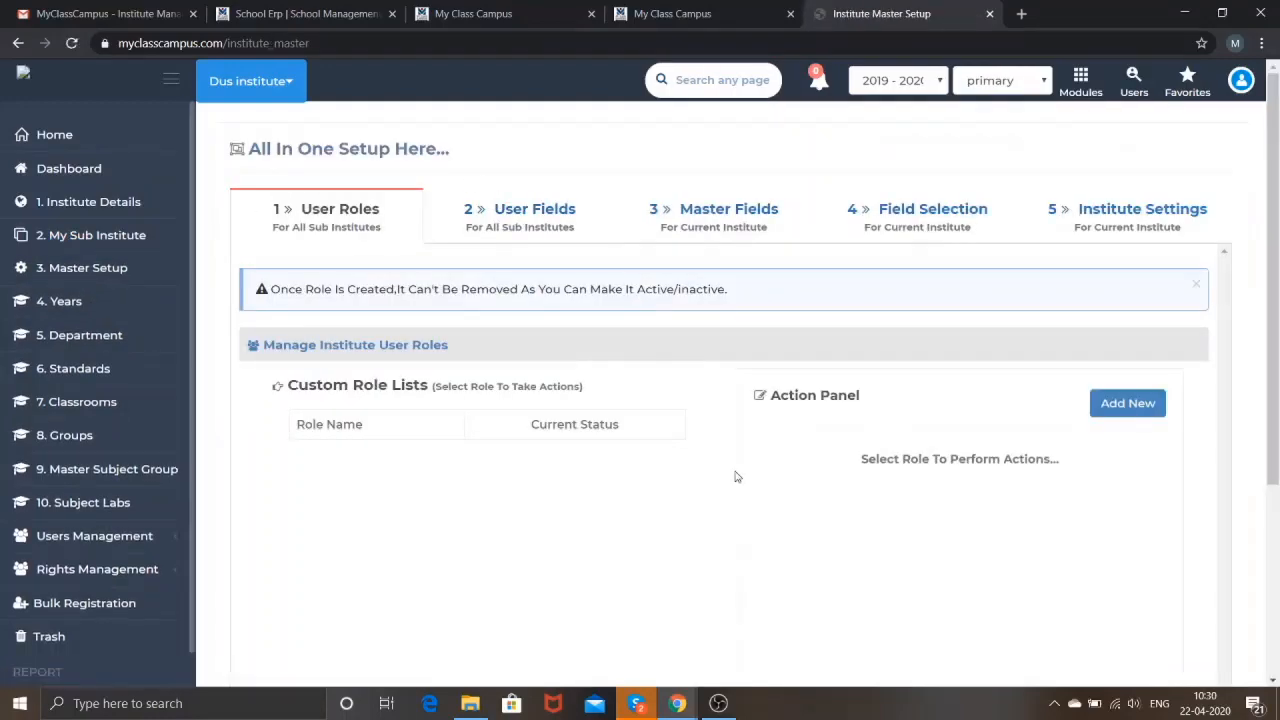
pyautogui.scroll(-1, 735, 477)
pyautogui.scroll(-1, 735, 477)
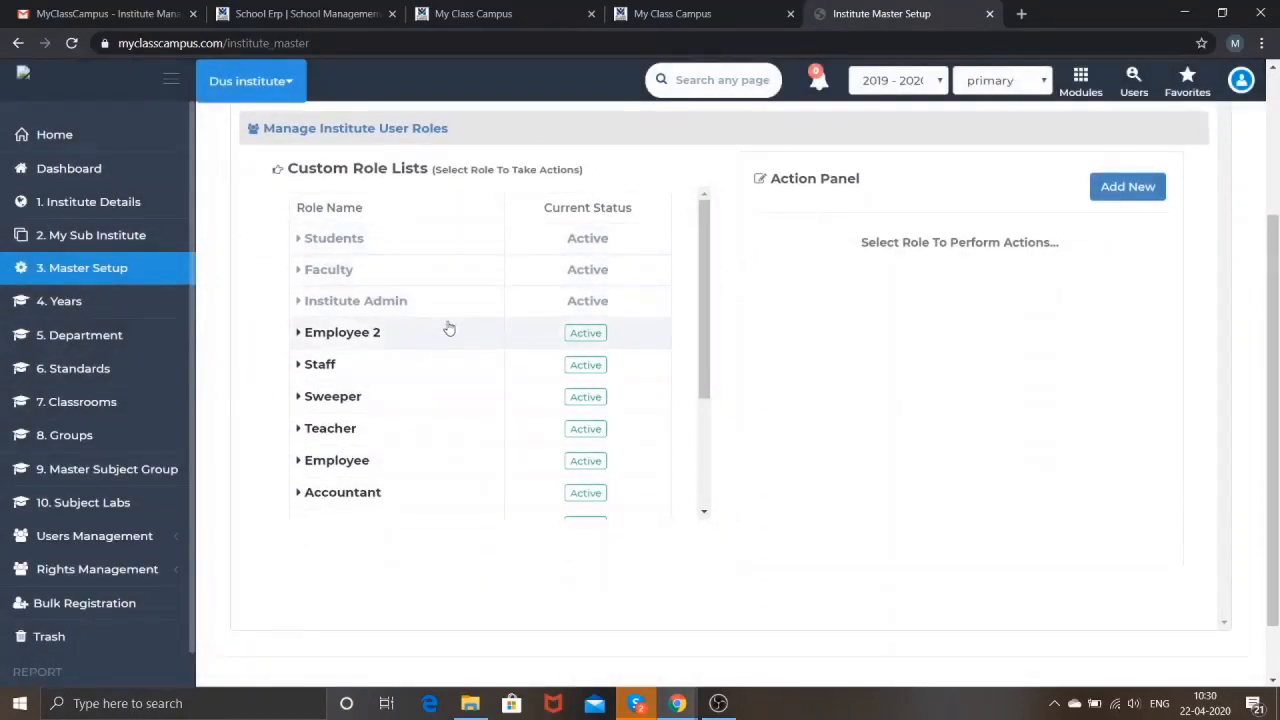
pyautogui.scroll(2, 449, 328)
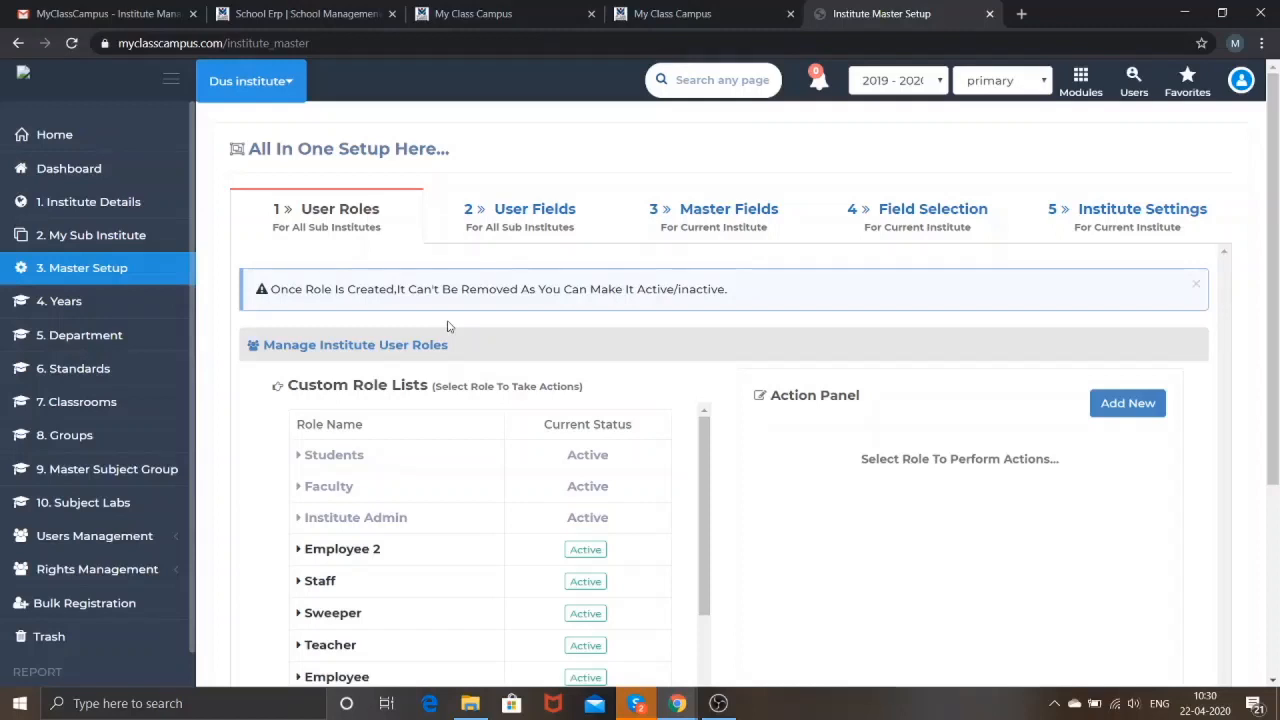
pyautogui.scroll(-3, 449, 327)
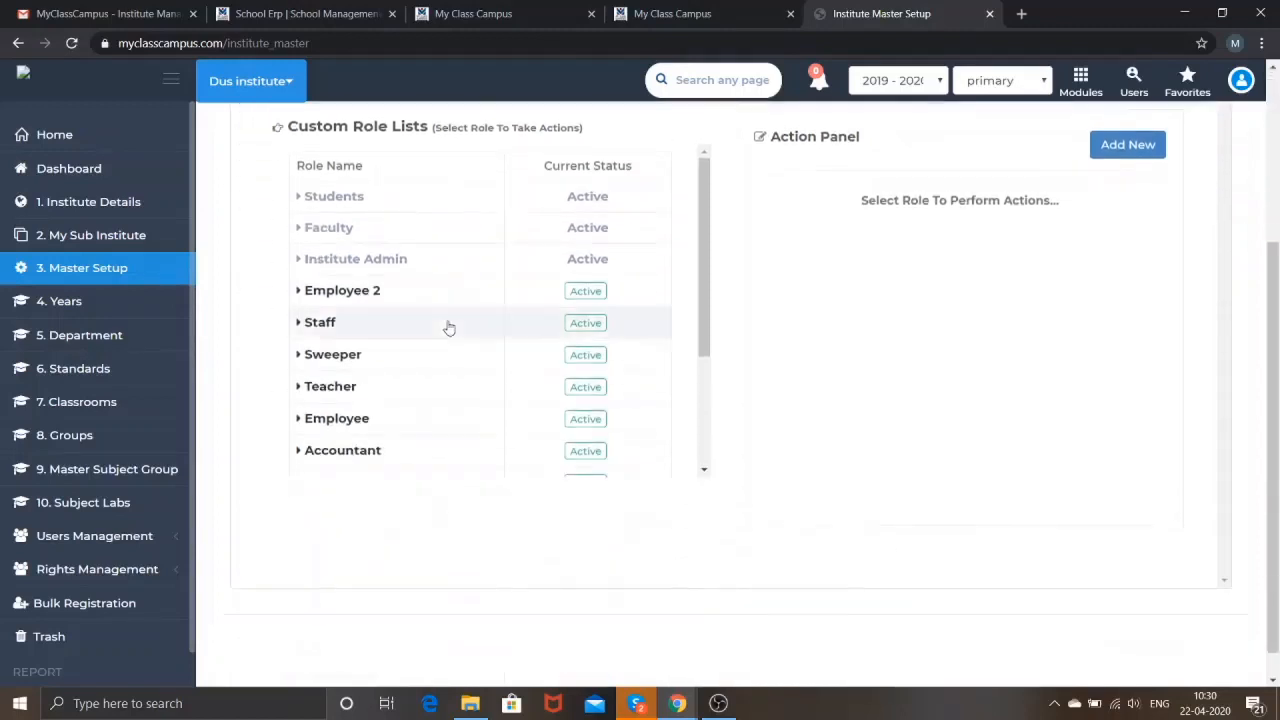
pyautogui.scroll(1, 449, 328)
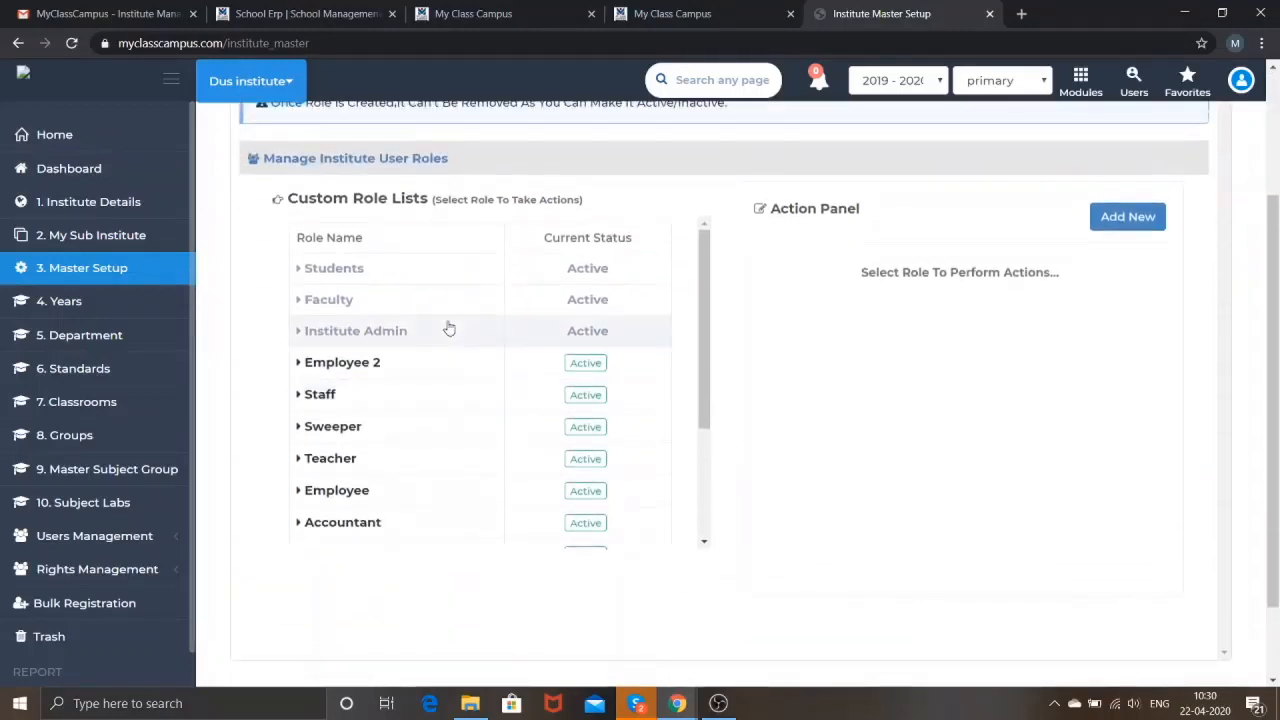
# - Open the new role form in the User Roles action panel and review its role name field
pyautogui.scroll(1, 449, 328)
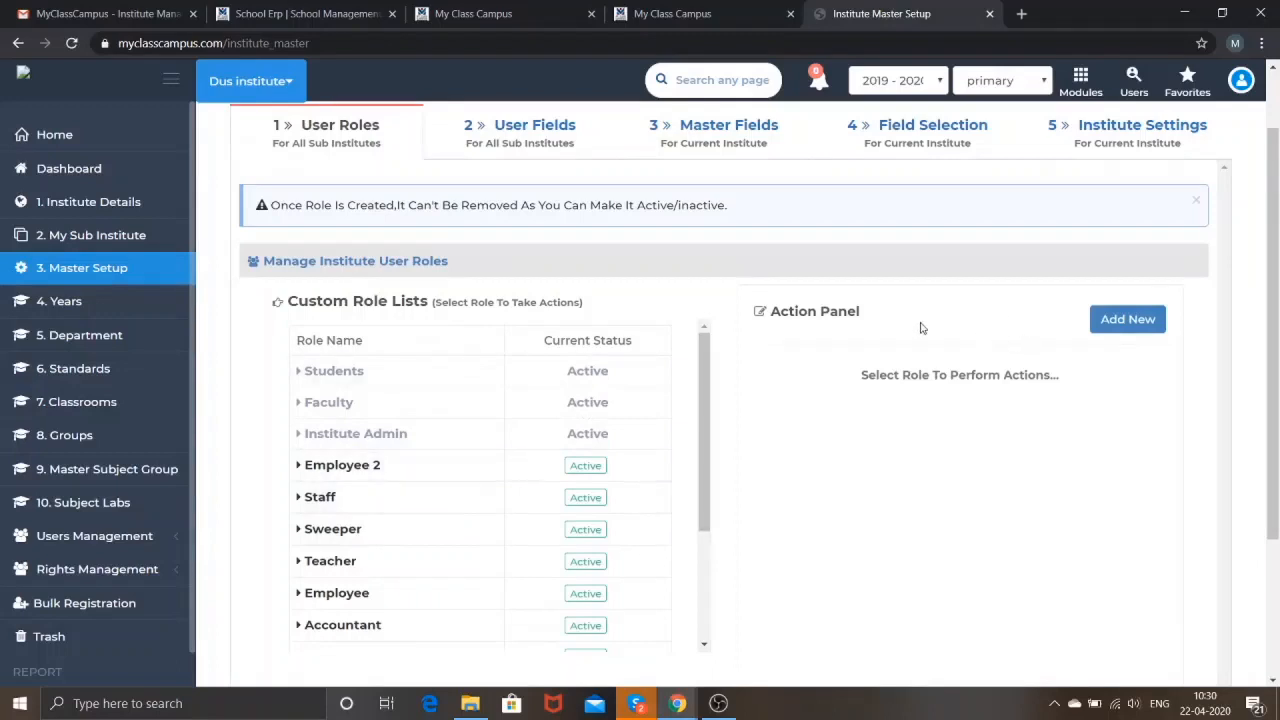
pyautogui.click(1137, 323)
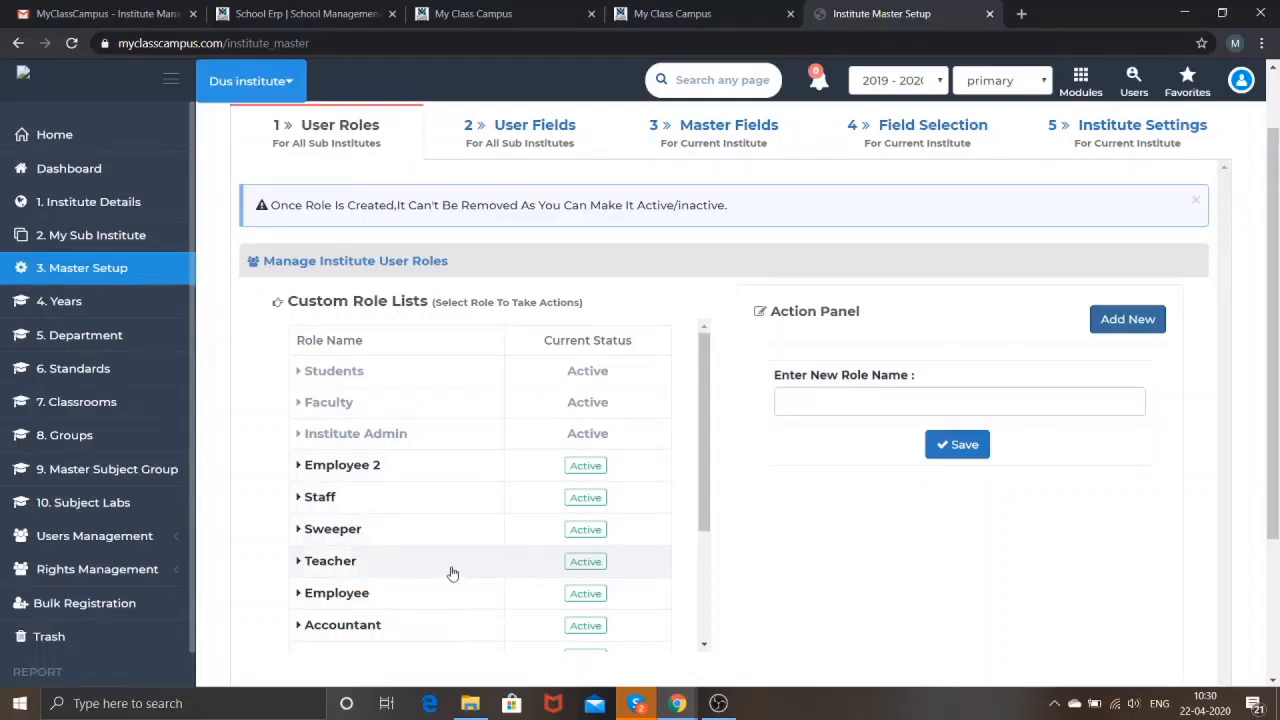
pyautogui.scroll(1, 452, 573)
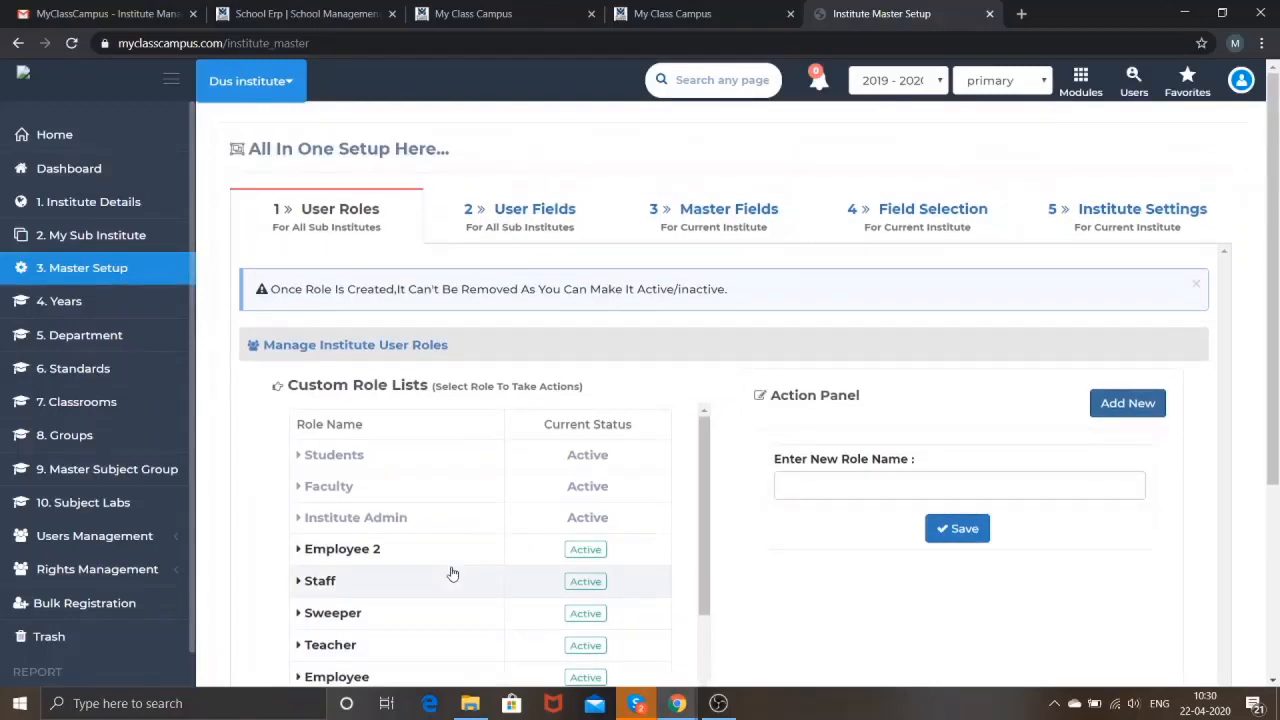
# - Load the Field Selection lists for the Student role and review the basic, parent and past history fields through to the save option
pyautogui.click(933, 219)
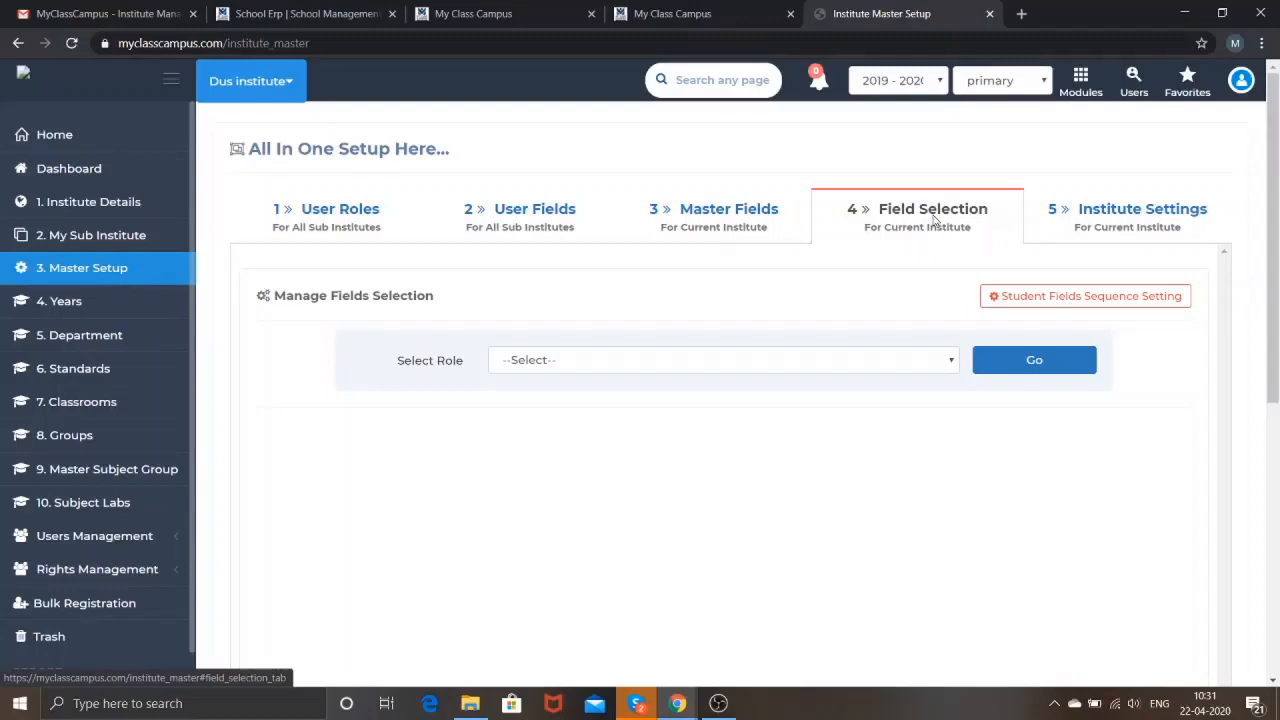
pyautogui.click(848, 371)
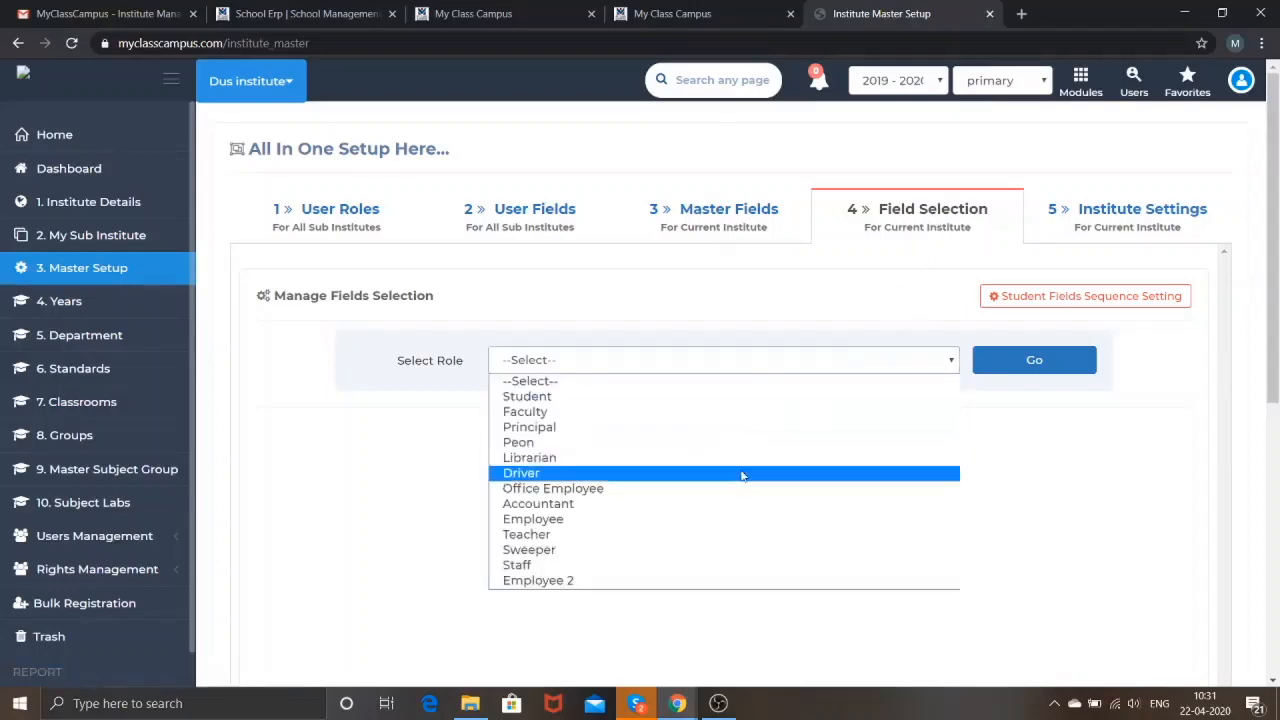
pyautogui.click(766, 397)
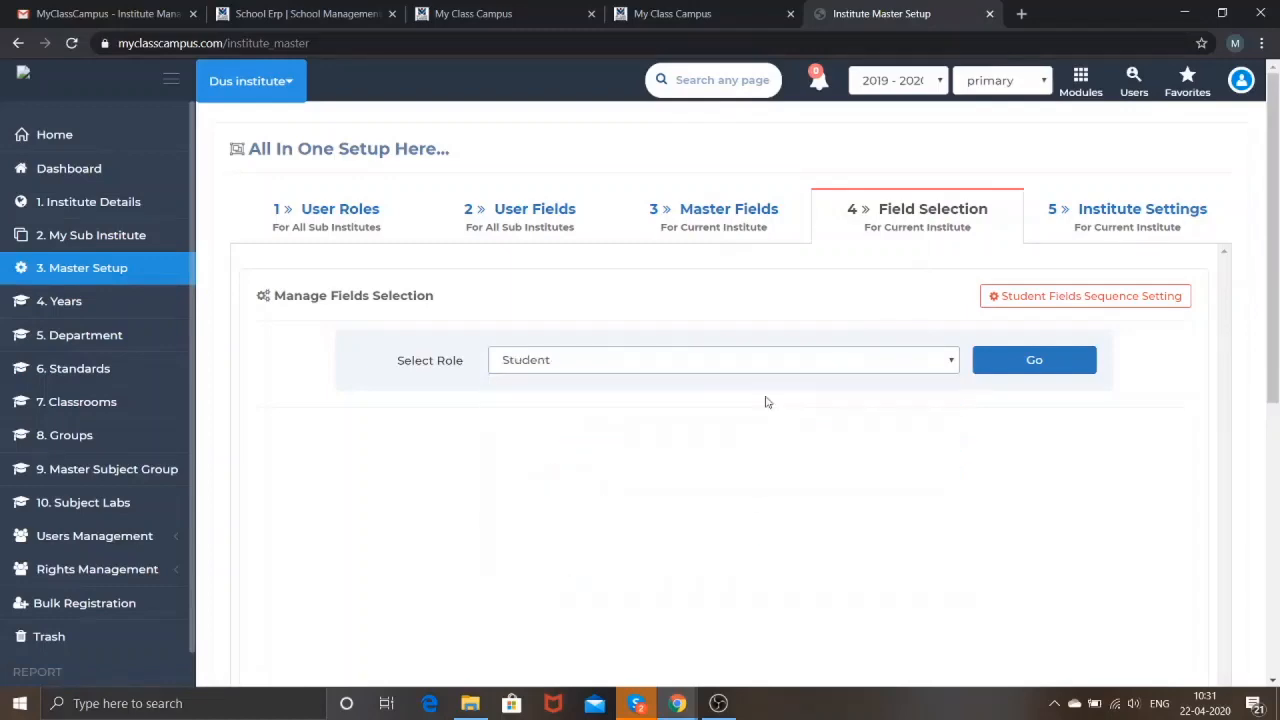
pyautogui.click(986, 361)
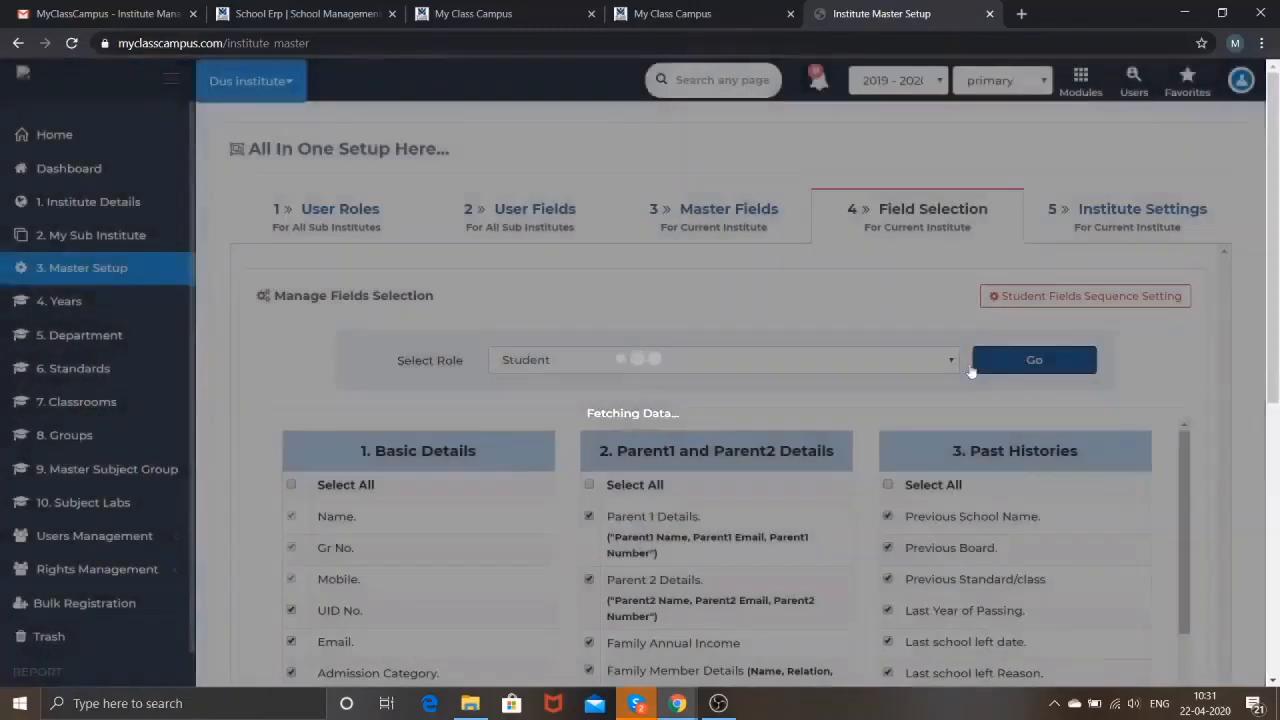
pyautogui.scroll(-3, 963, 370)
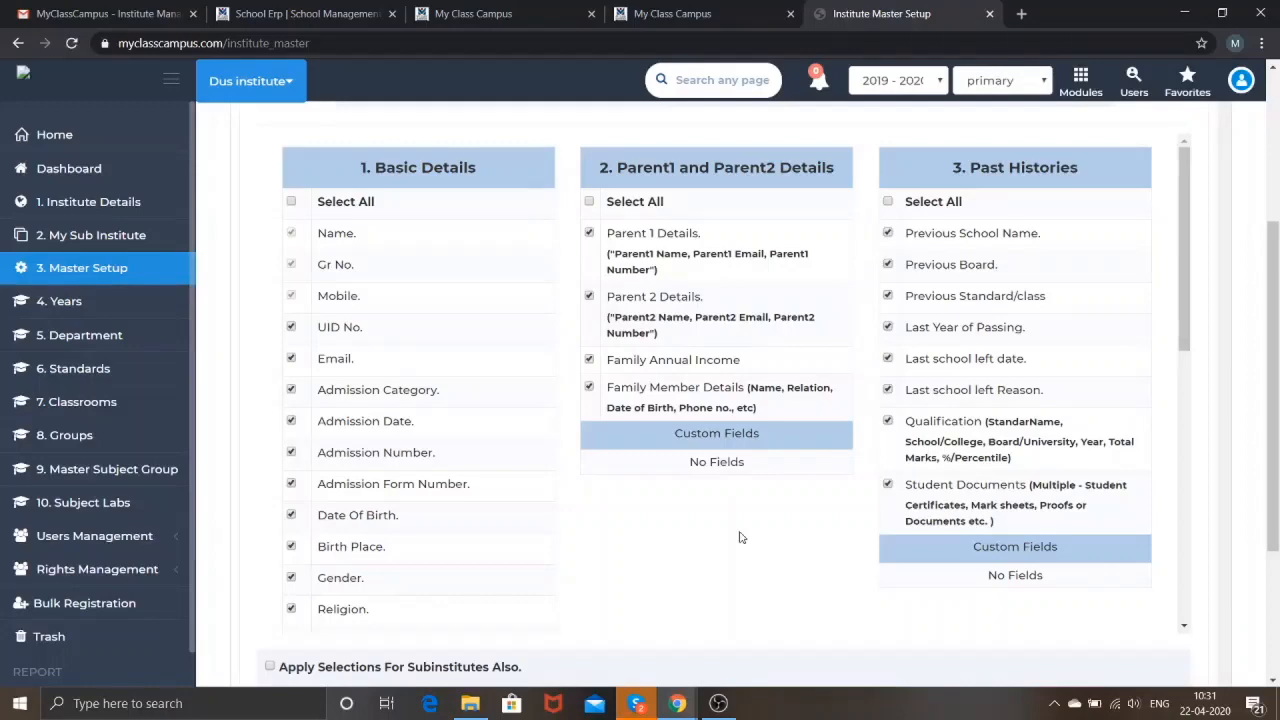
pyautogui.scroll(-7, 740, 538)
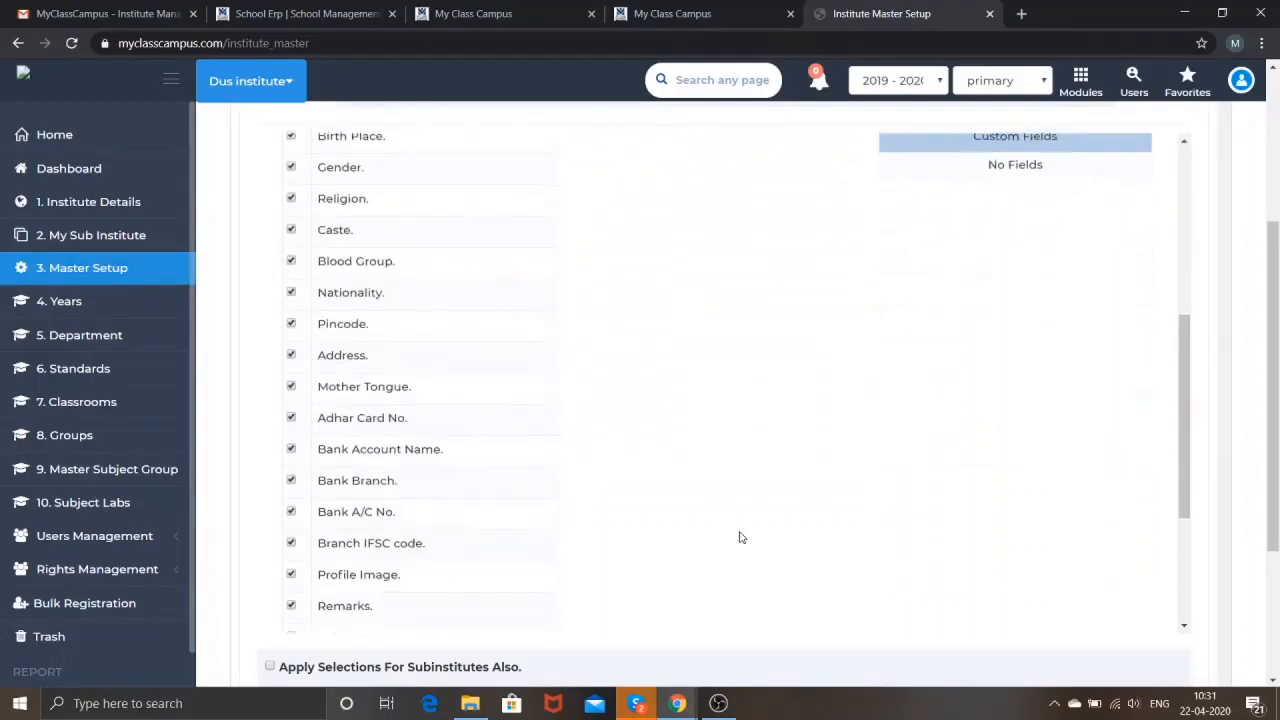
pyautogui.scroll(-2, 740, 538)
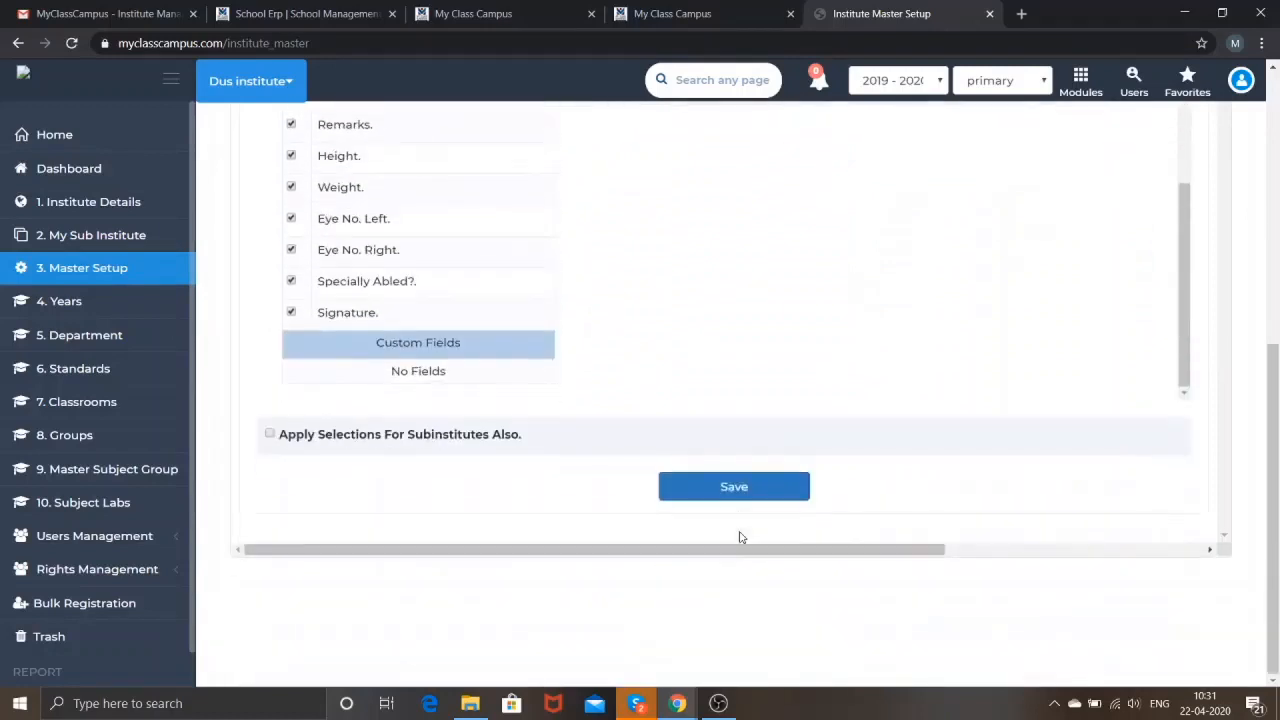
pyautogui.scroll(5, 763, 344)
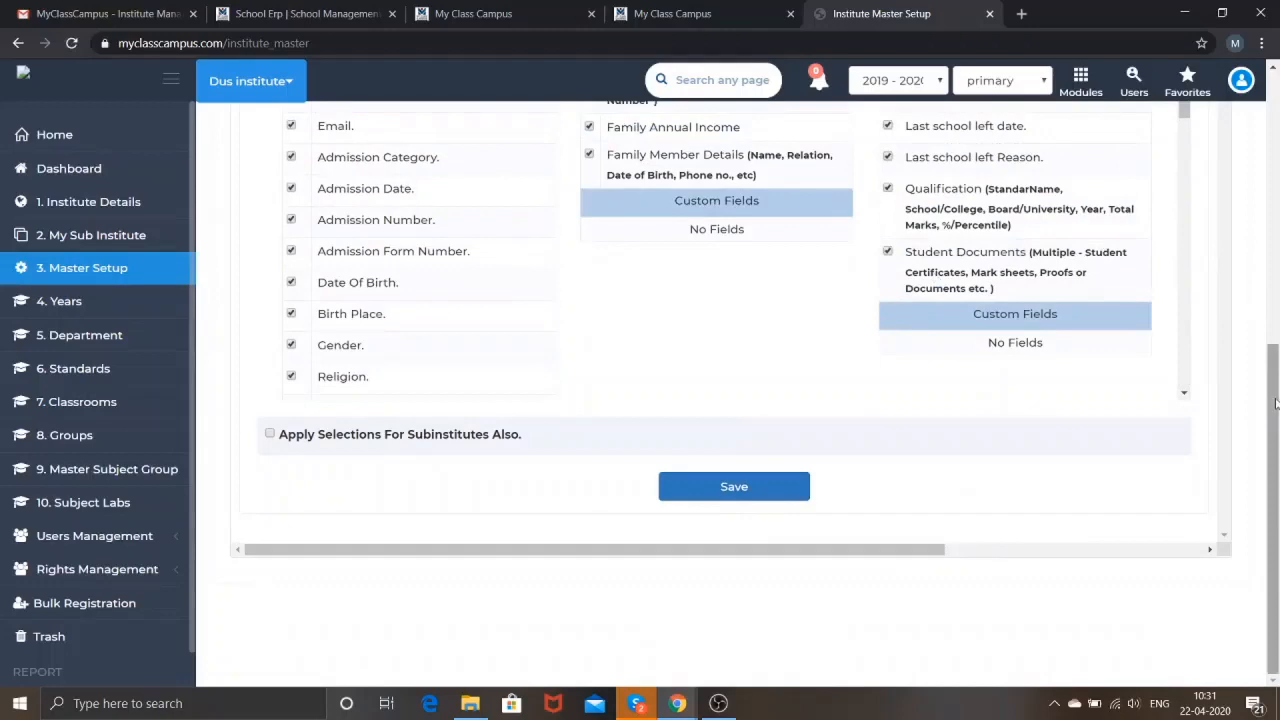
pyautogui.scroll(1, 1272, 300)
pyautogui.moveTo(1276, 296); pyautogui.dragTo(1277, 104)
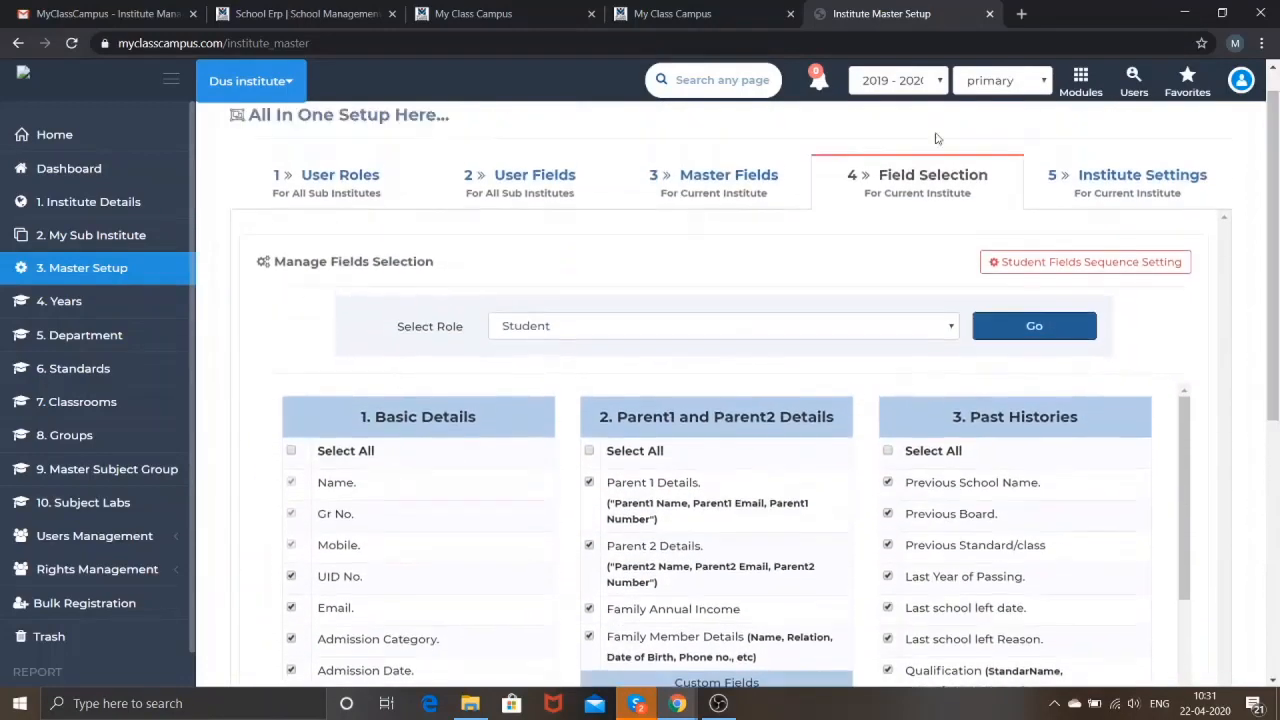
# - Load the User Fields for the Student role and add a blank custom field row under Basic Details
pyautogui.click(560, 186)
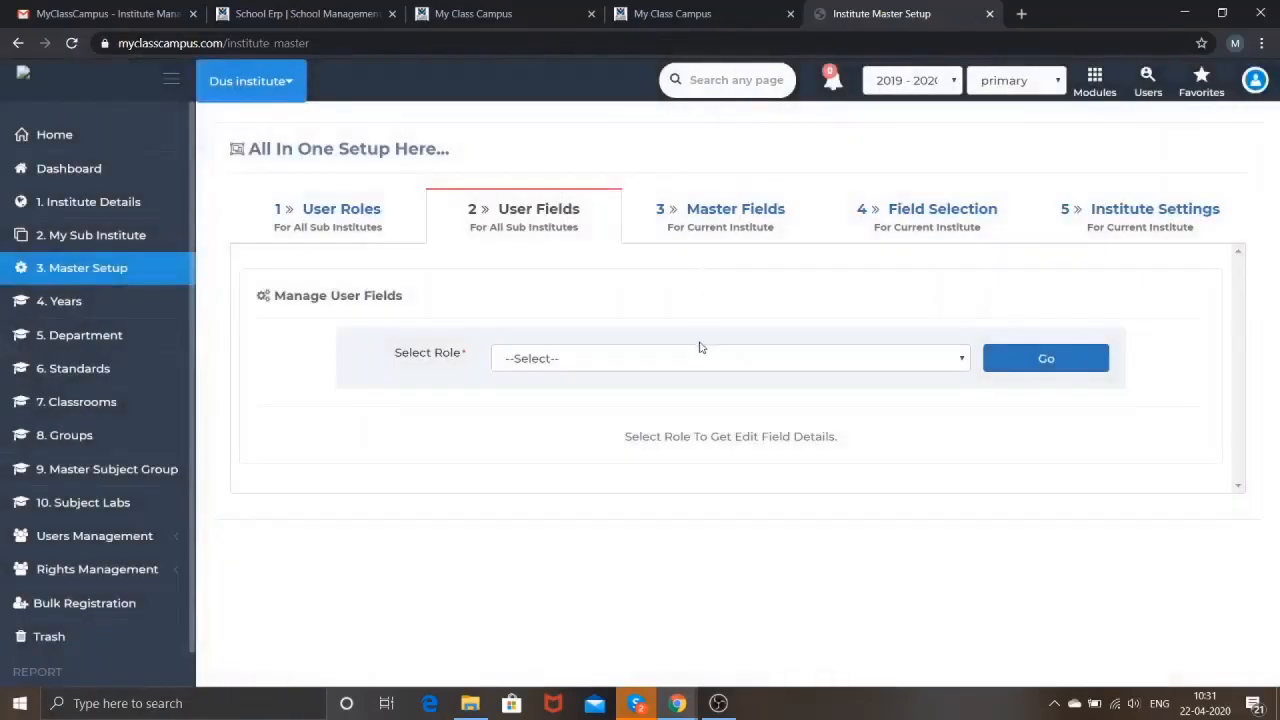
pyautogui.click(689, 366)
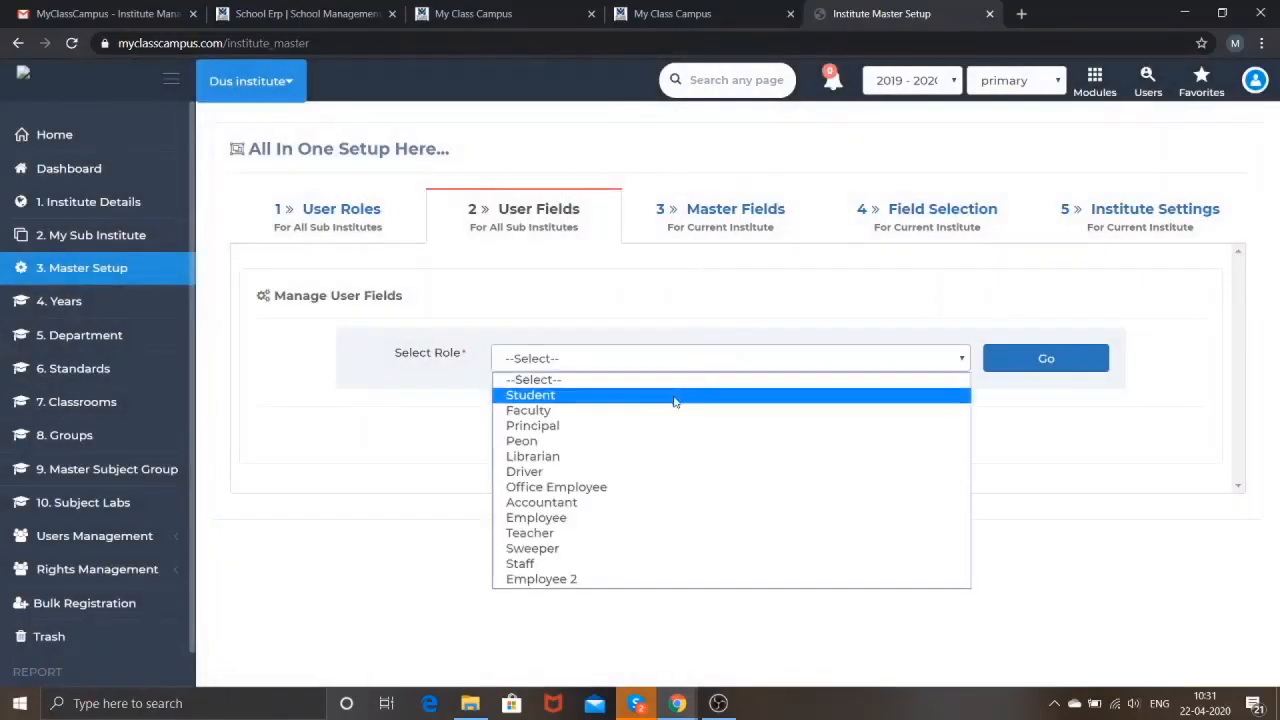
pyautogui.click(674, 396)
pyautogui.click(1042, 356)
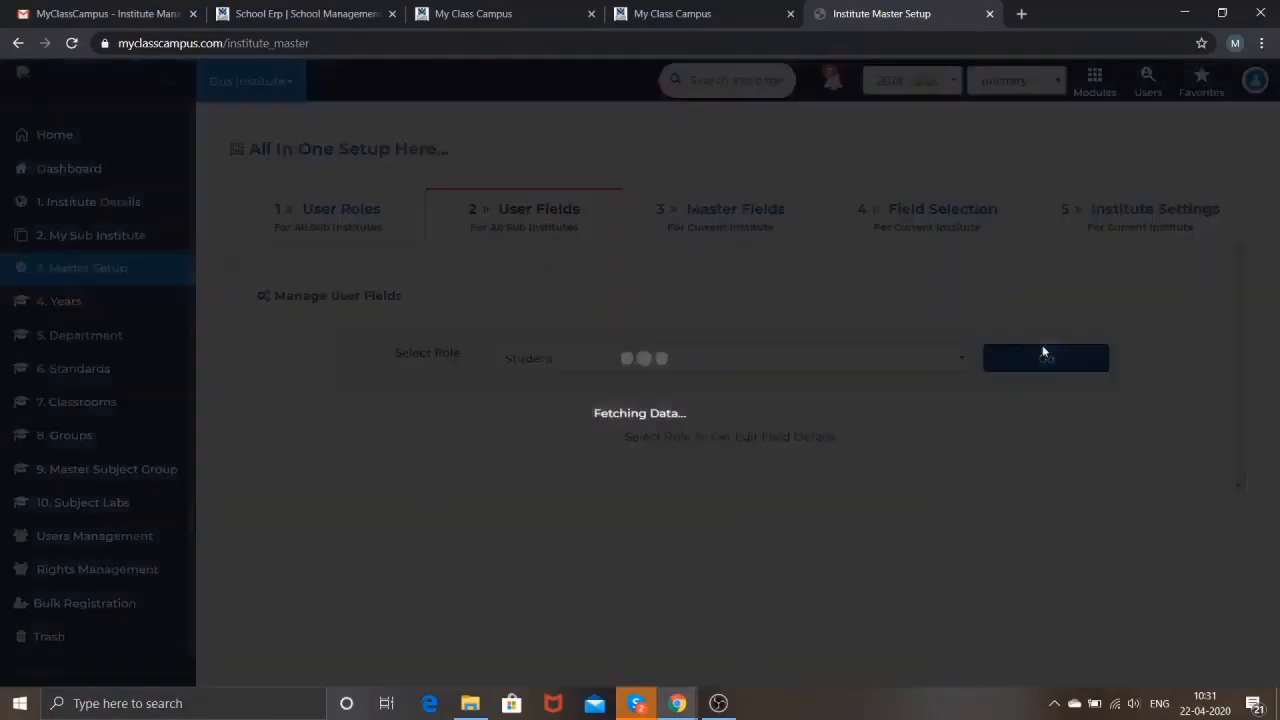
pyautogui.scroll(-4, 830, 442)
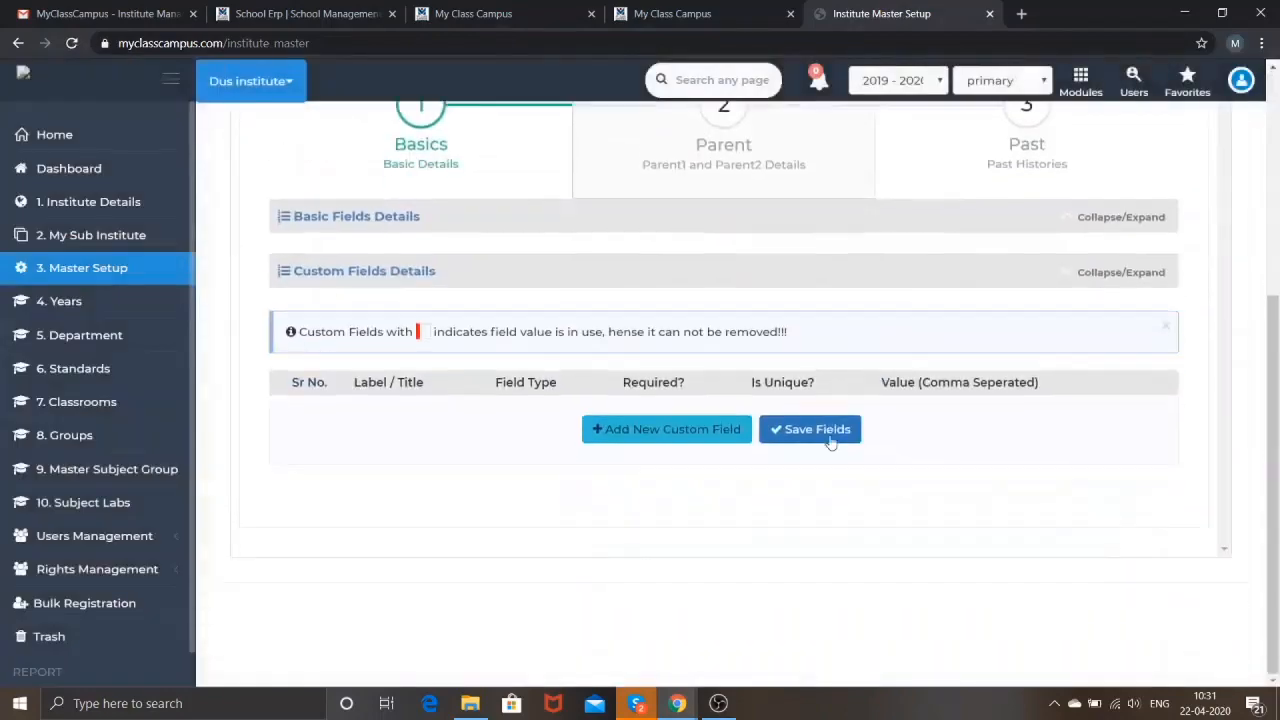
pyautogui.click(690, 437)
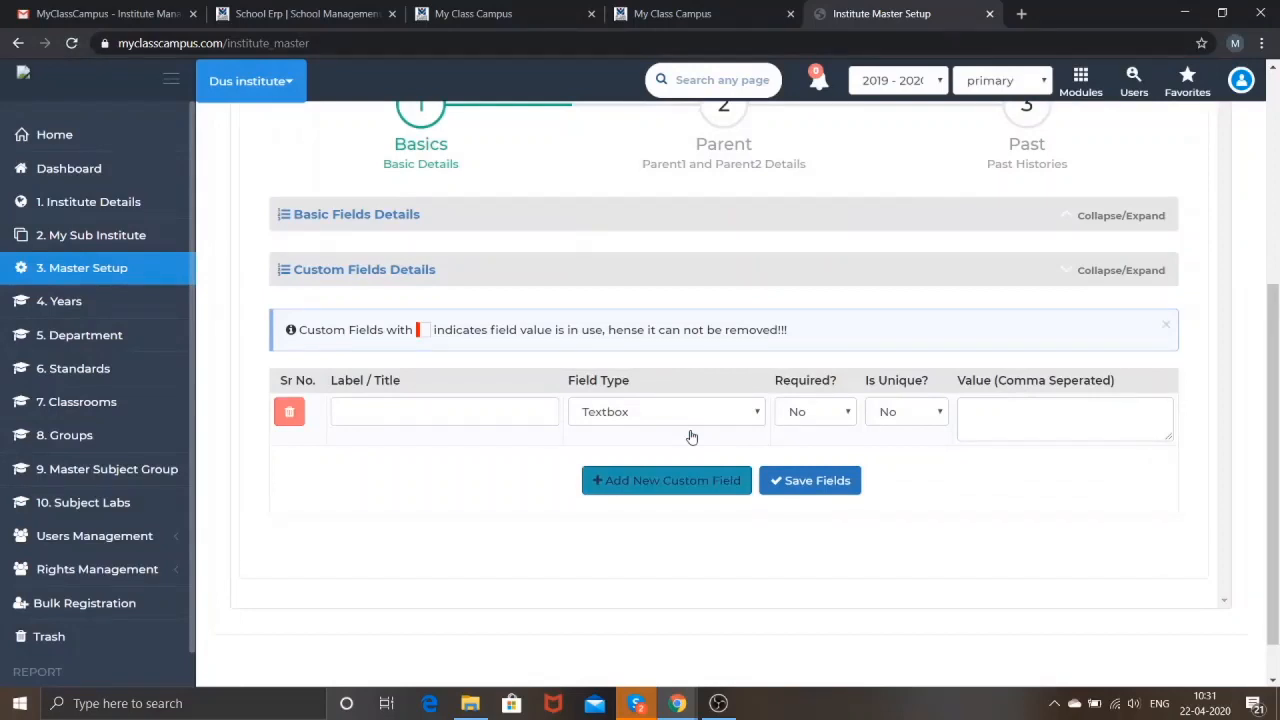
pyautogui.scroll(3, 690, 437)
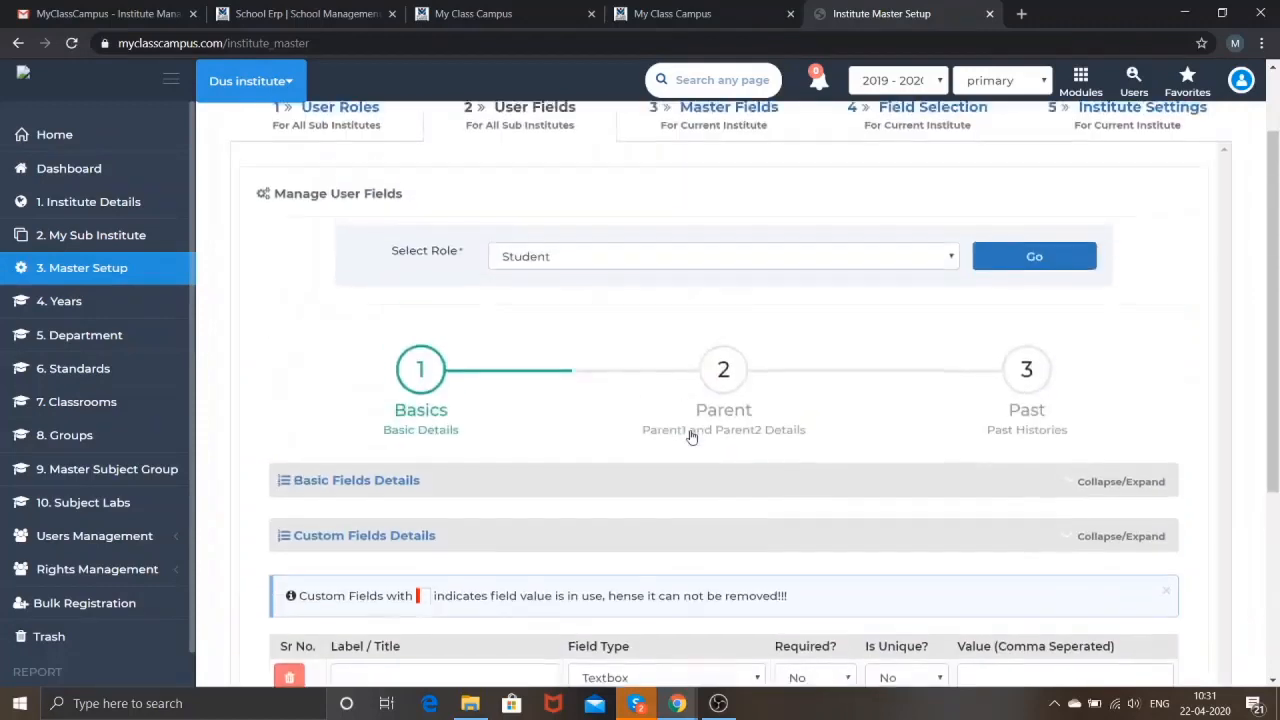
pyautogui.scroll(-3, 689, 437)
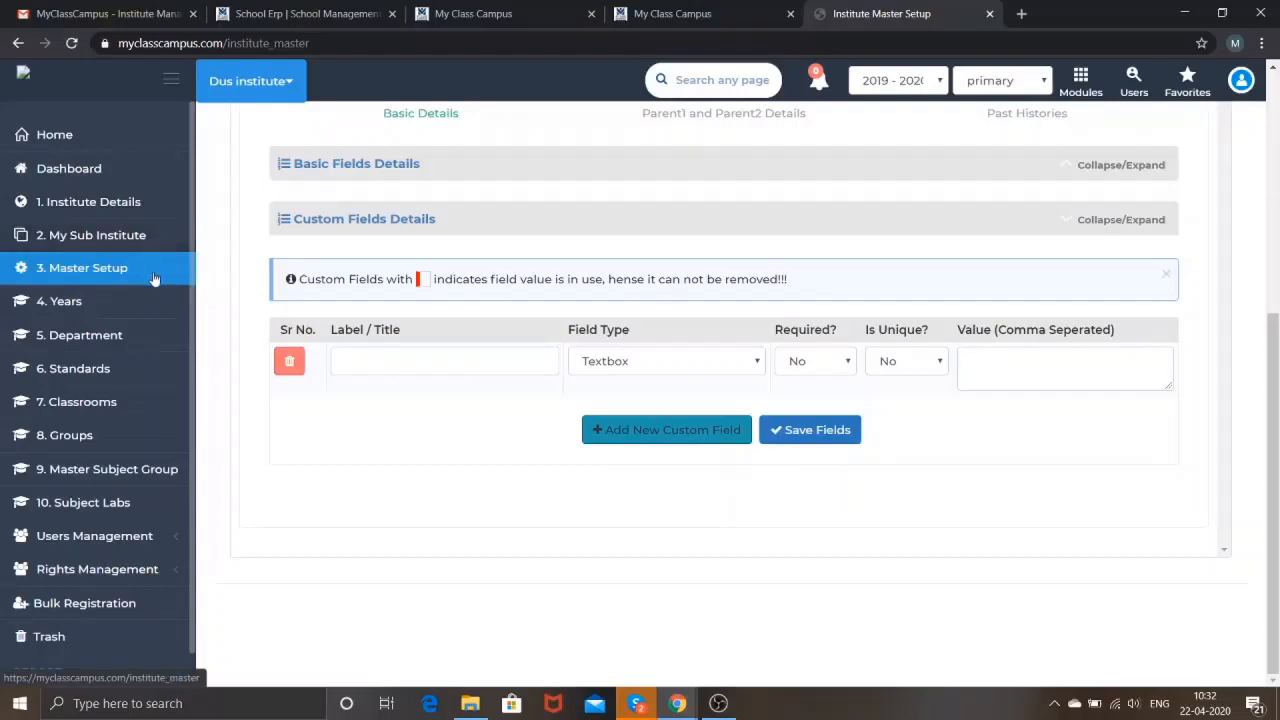
# - Review the user types under Users Management and open Student Management
pyautogui.click(140, 545)
pyautogui.scroll(-4, 146, 290)
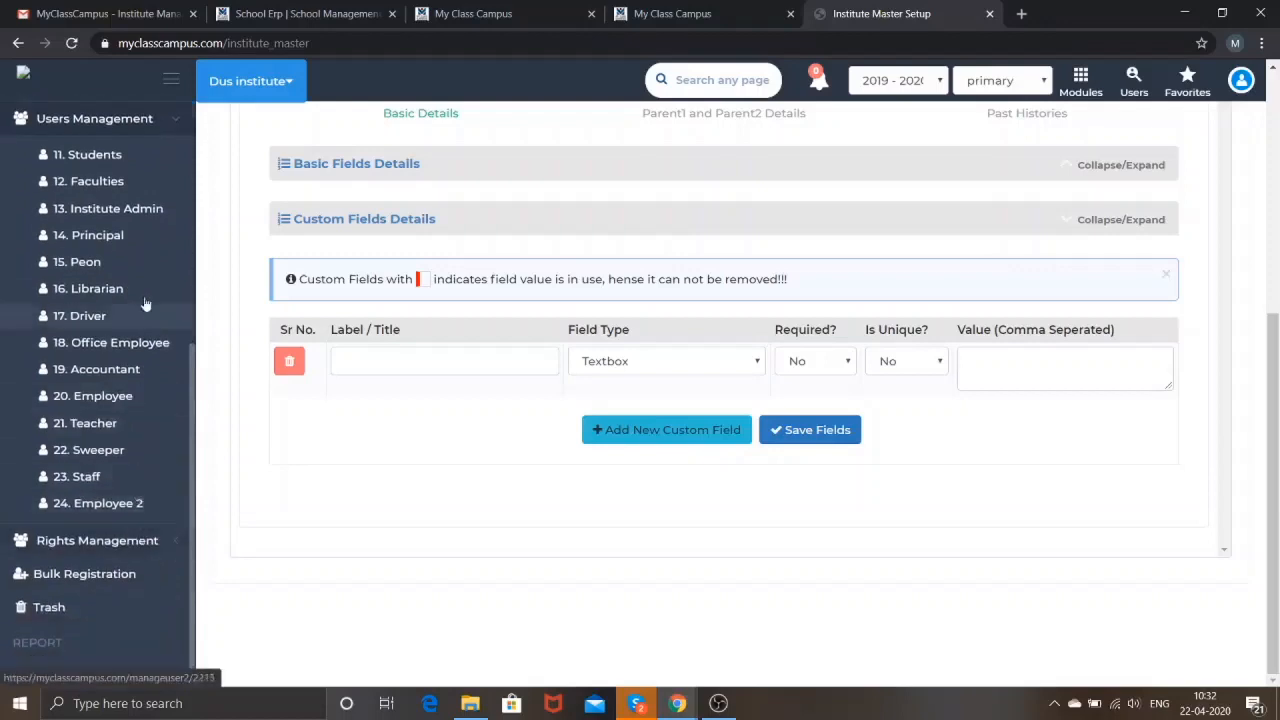
pyautogui.scroll(2, 146, 274)
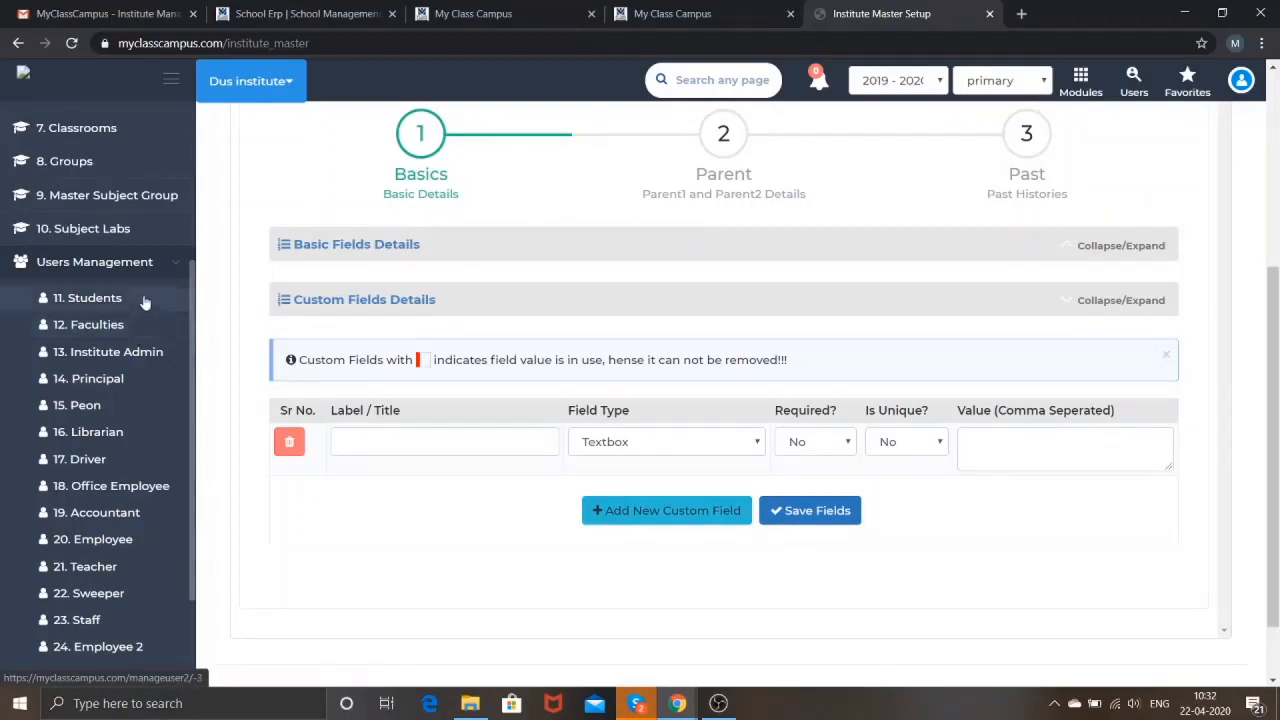
pyautogui.click(145, 302)
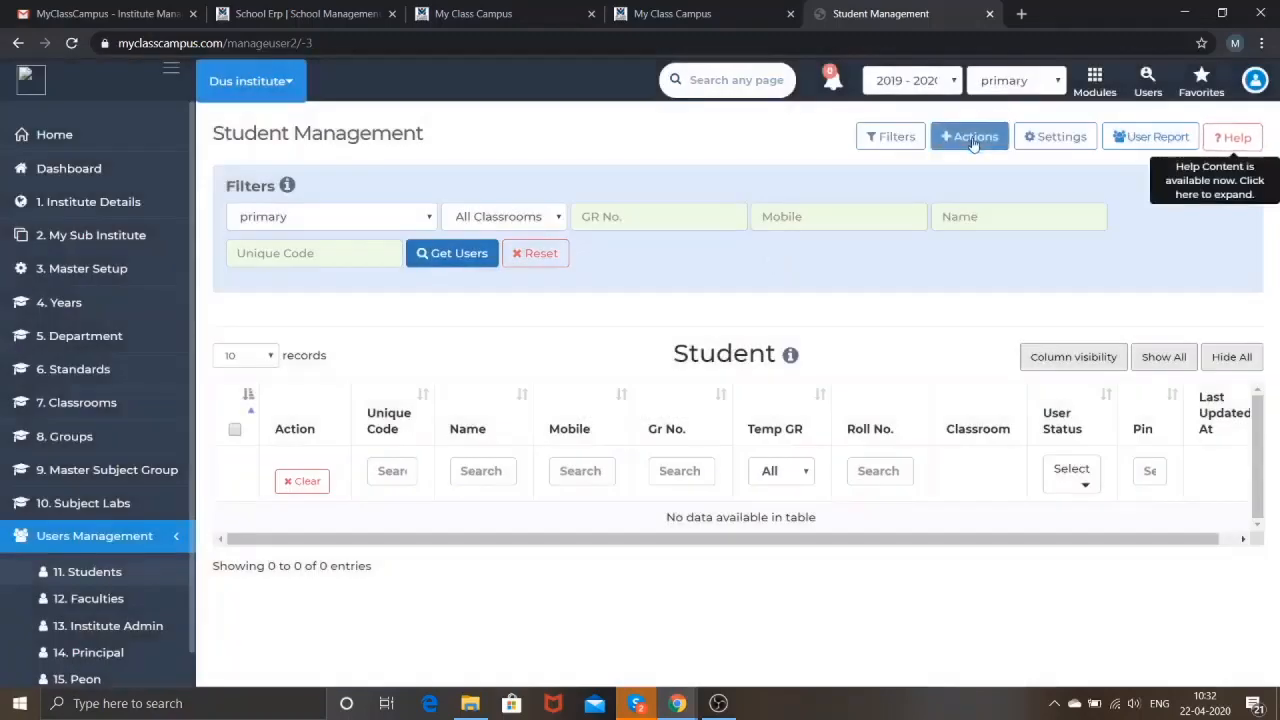
# - Show the student action options, view the bulk student import page, and return to Student Management
pyautogui.click(972, 140)
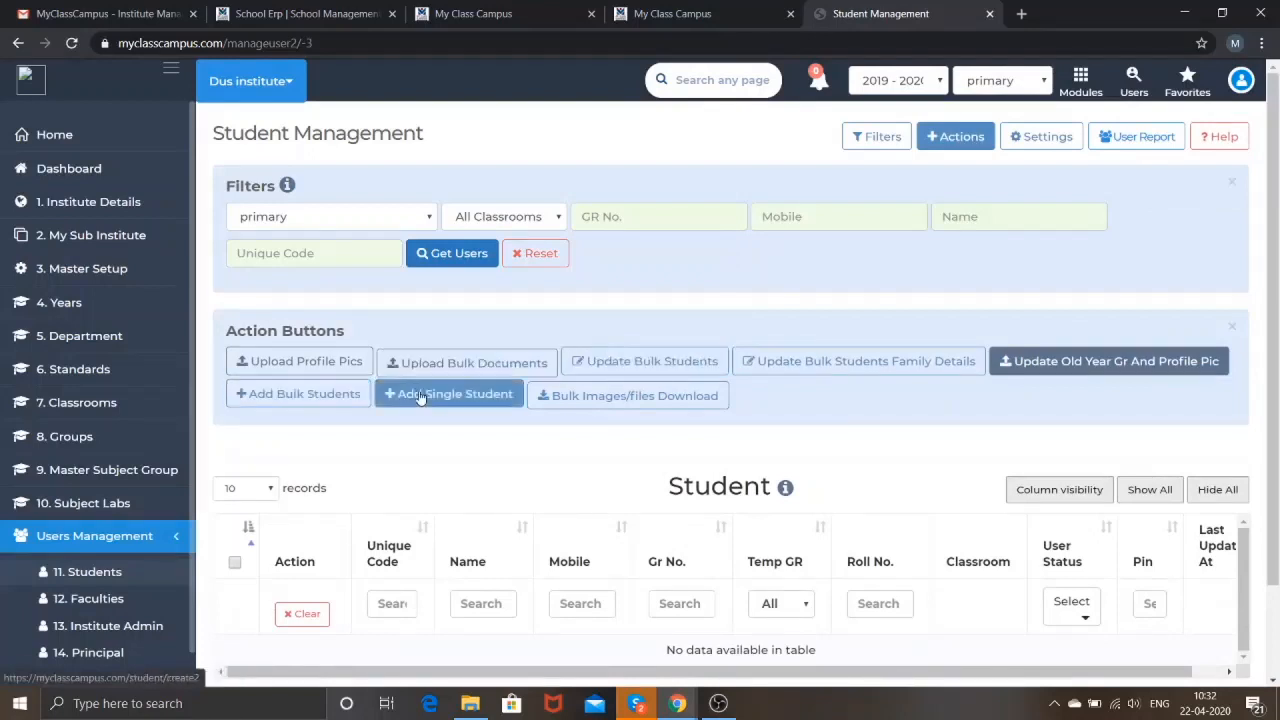
pyautogui.click(353, 399)
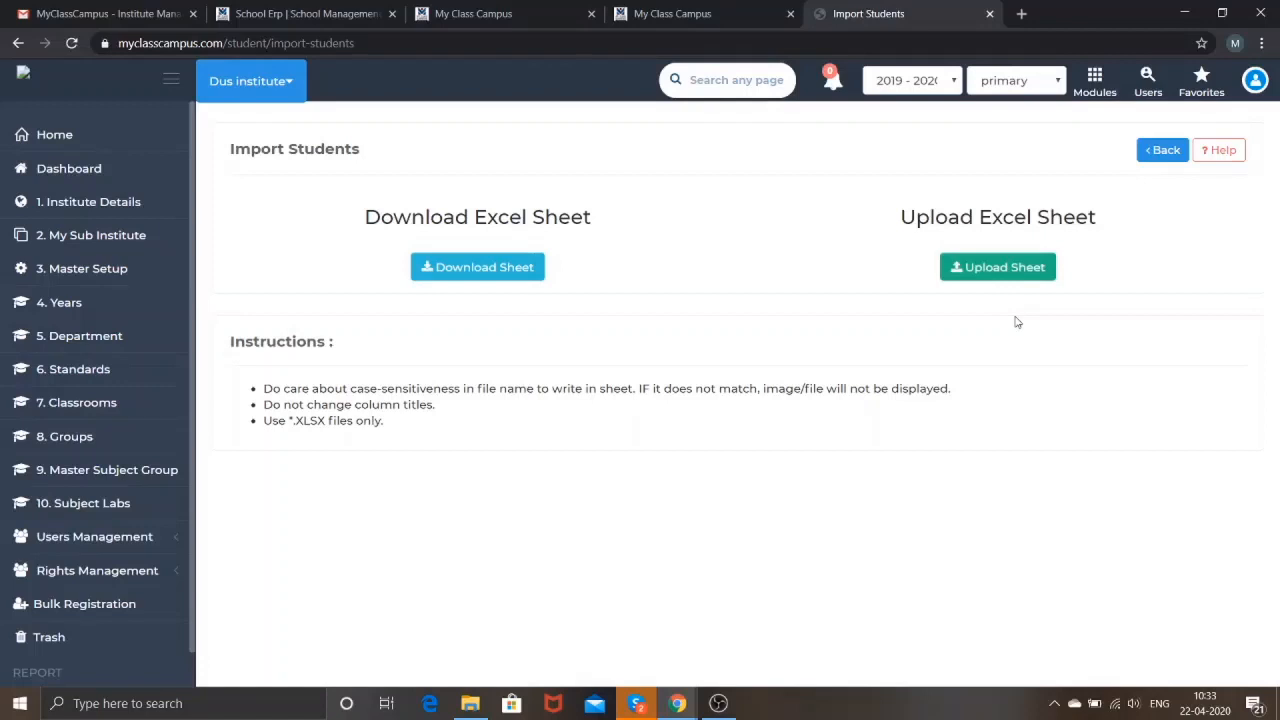
pyautogui.click(1162, 156)
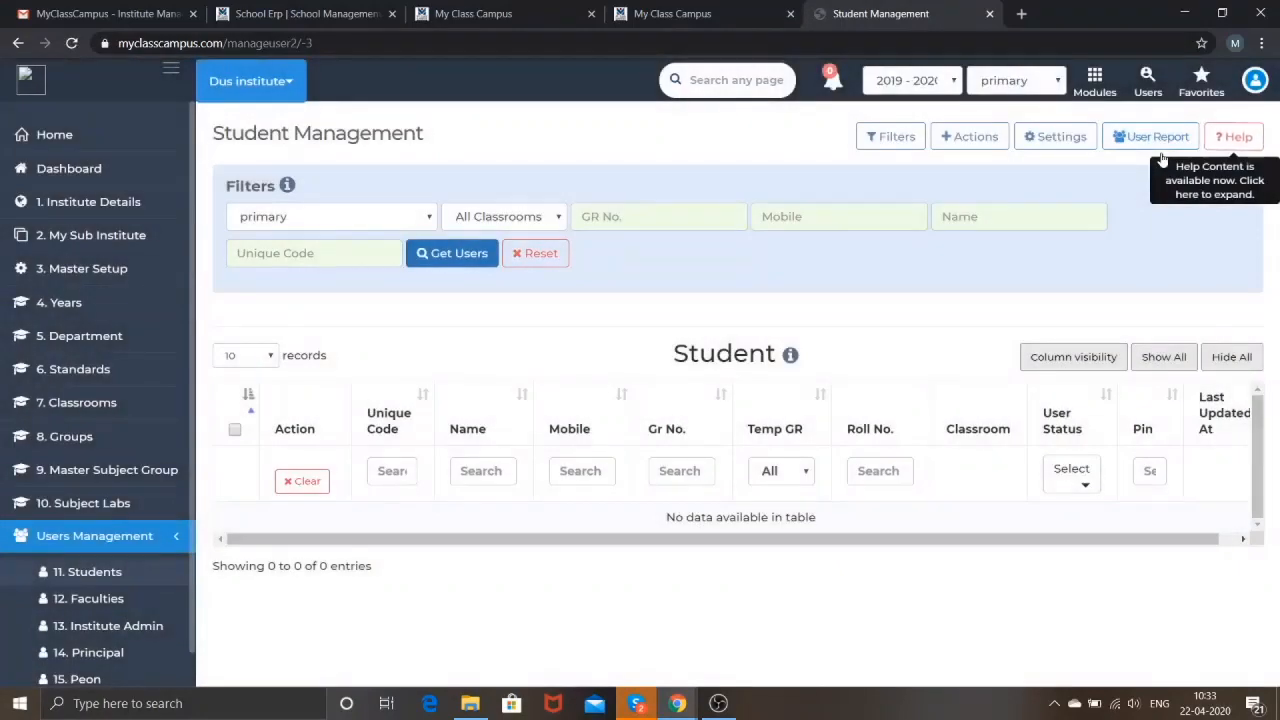
# - Open the Add Single Student form, review its general and bank details through to the save options, and return to Student Management
pyautogui.click(985, 138)
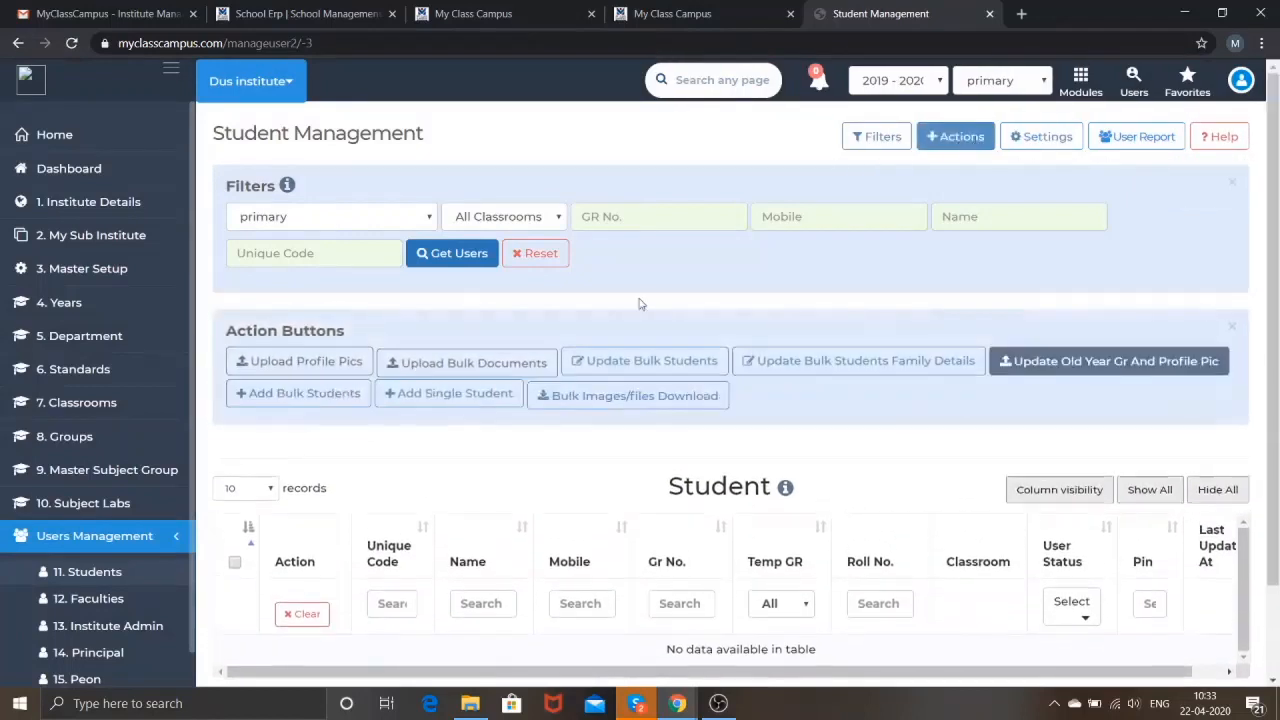
pyautogui.click(498, 396)
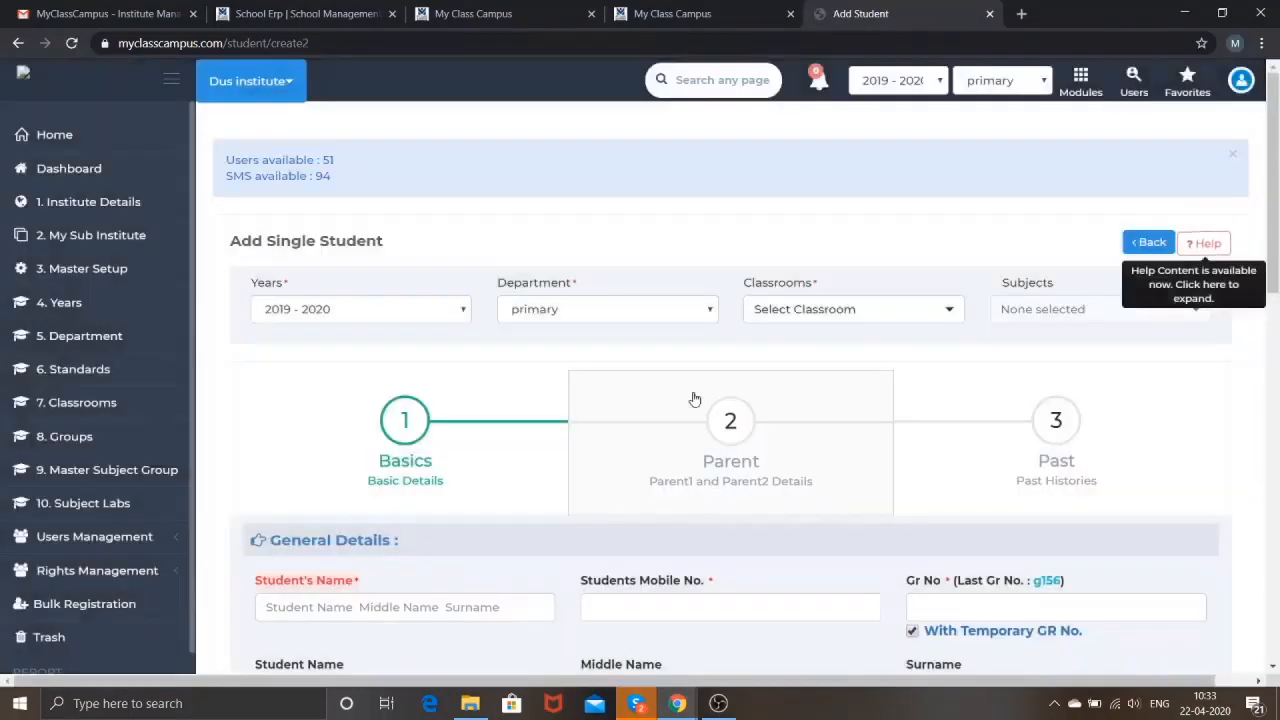
pyautogui.scroll(-1, 691, 400)
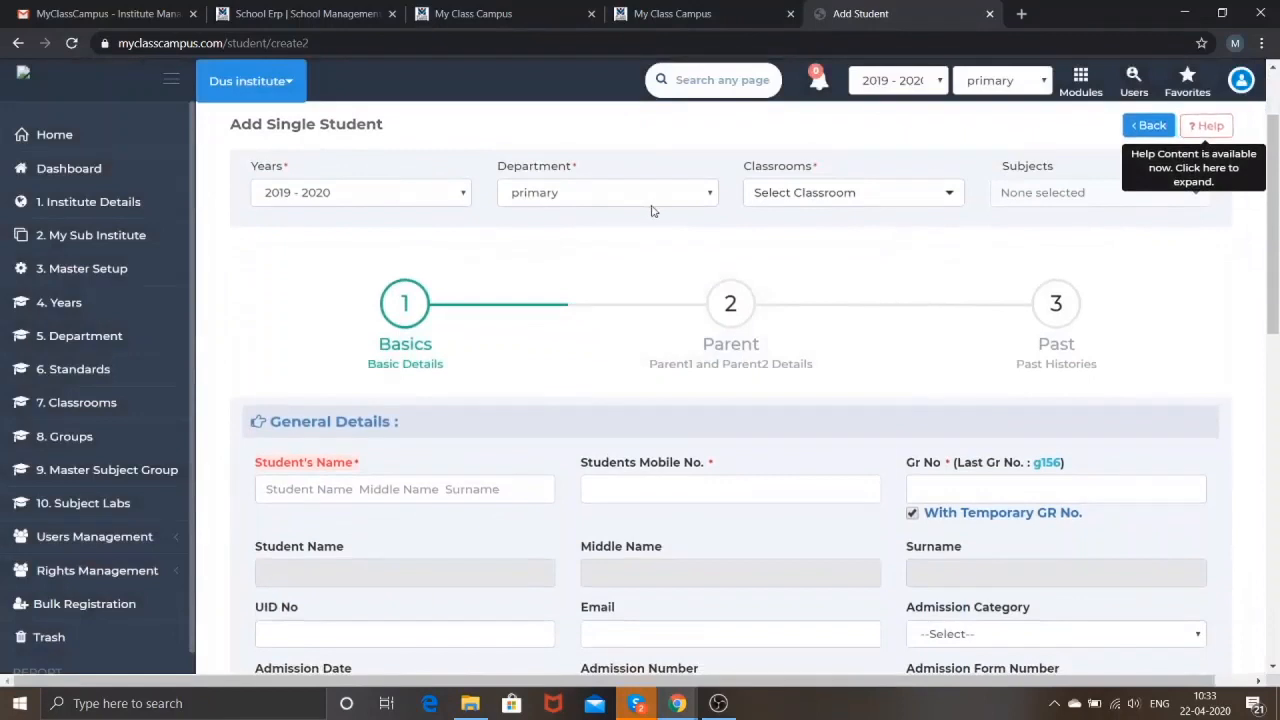
pyautogui.scroll(-1, 866, 236)
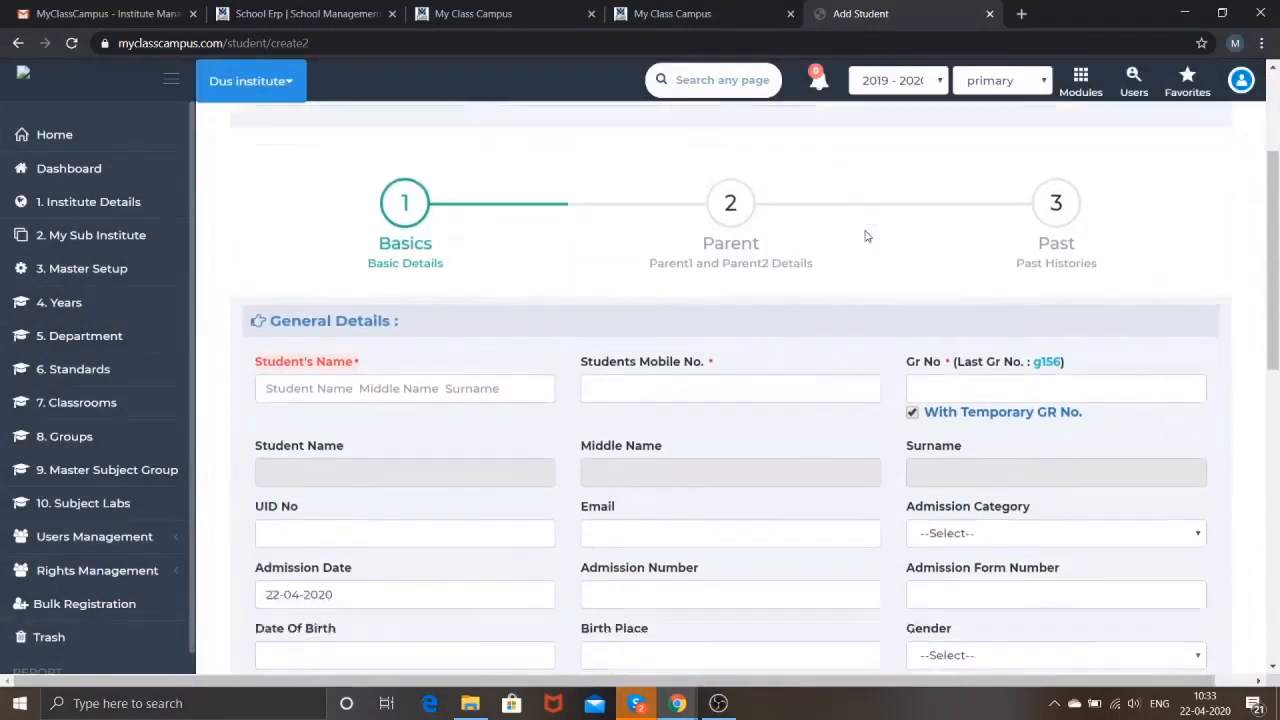
pyautogui.scroll(-2, 866, 236)
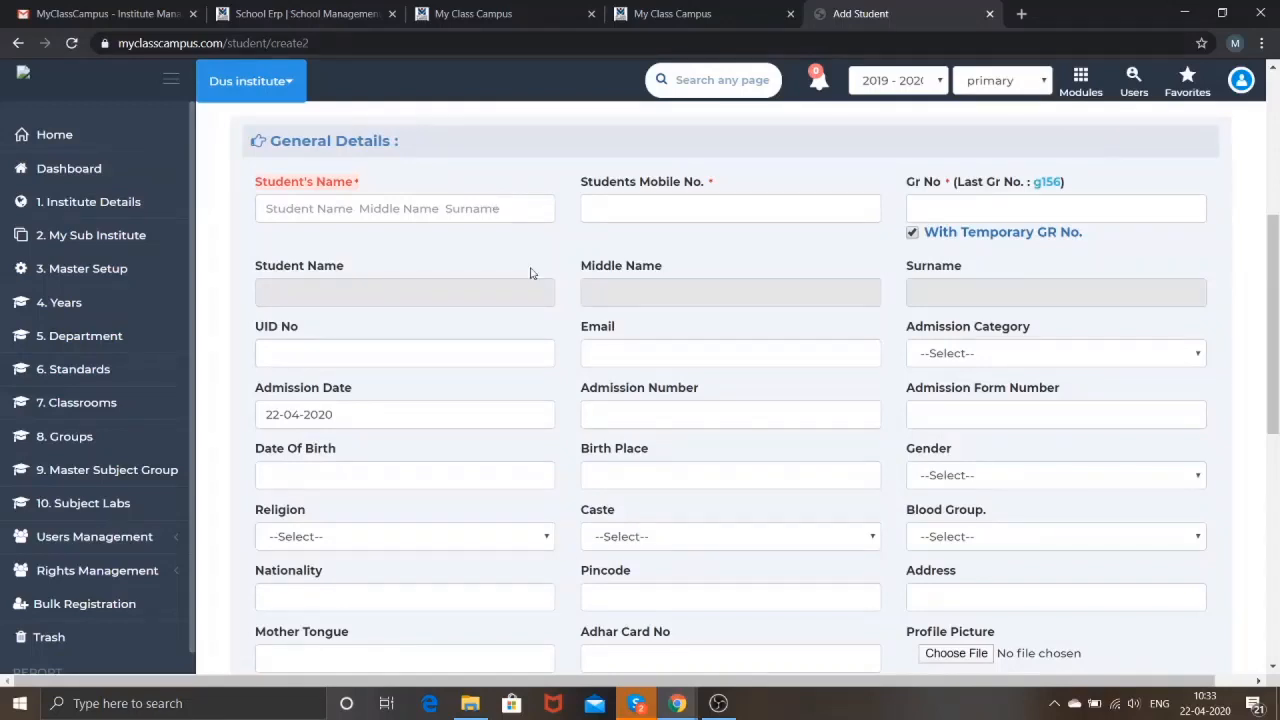
pyautogui.scroll(-3, 613, 390)
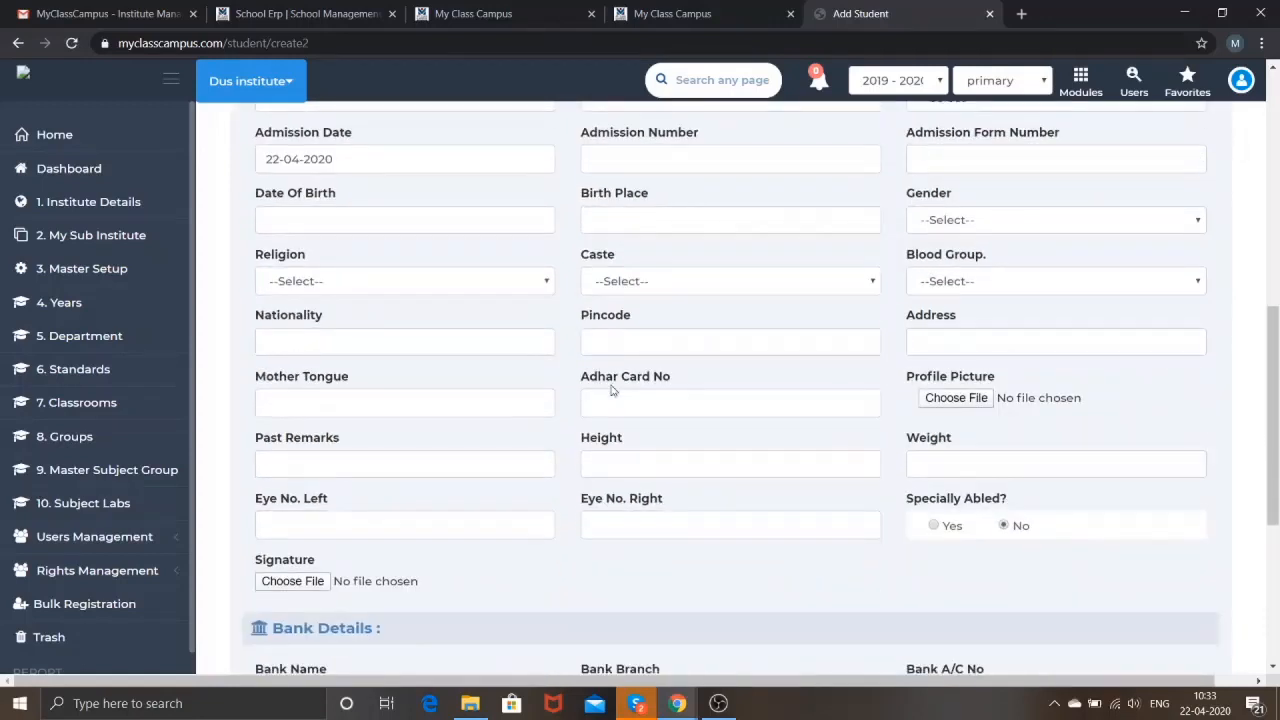
pyautogui.scroll(-5, 613, 390)
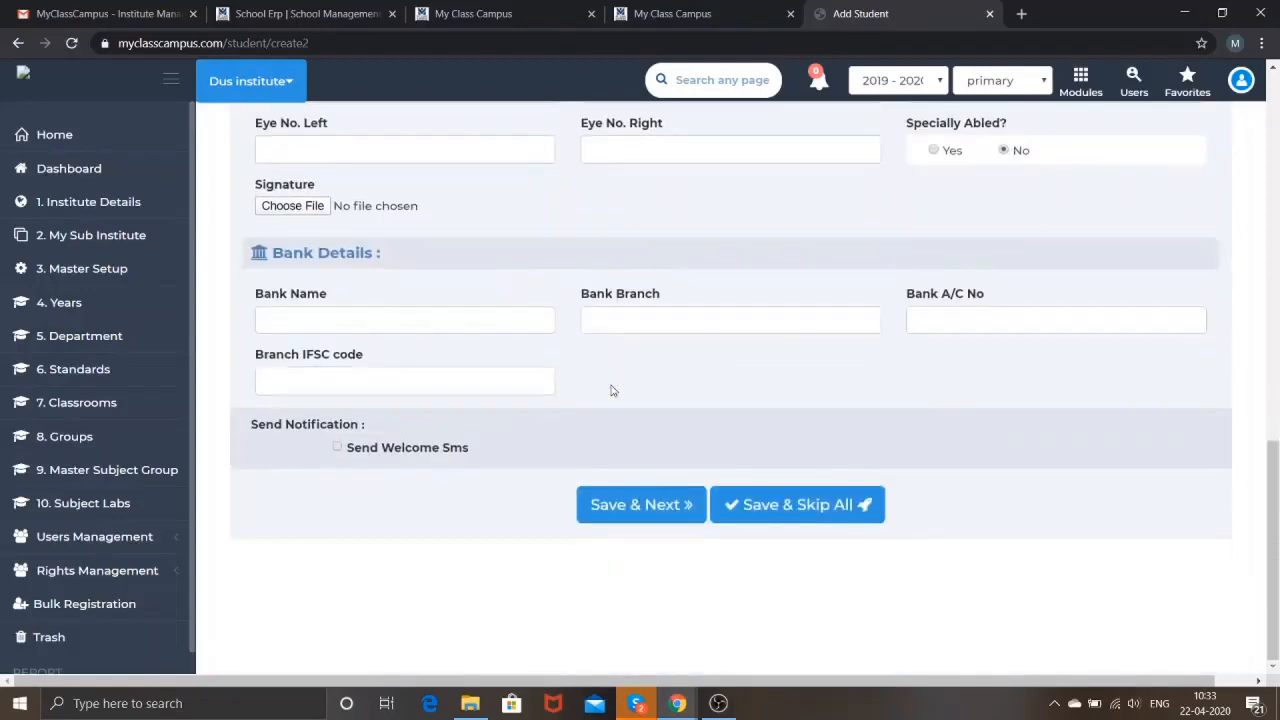
pyautogui.scroll(15, 789, 442)
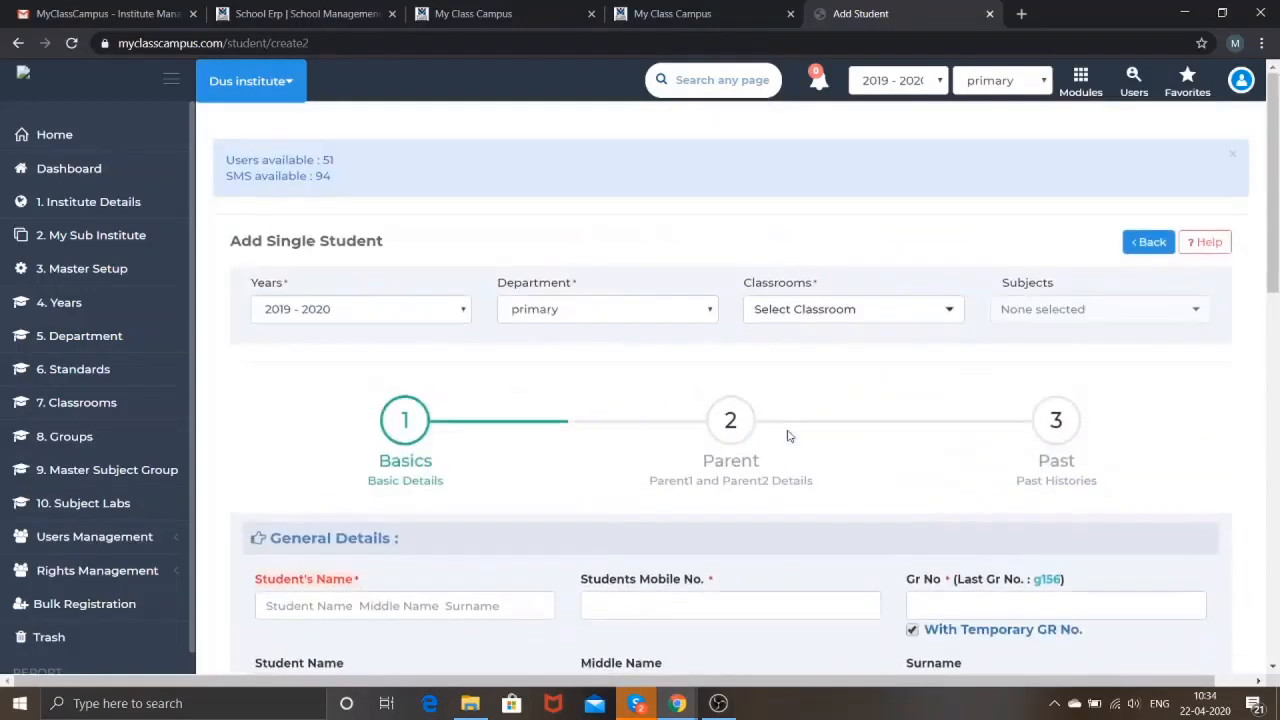
pyautogui.click(1128, 244)
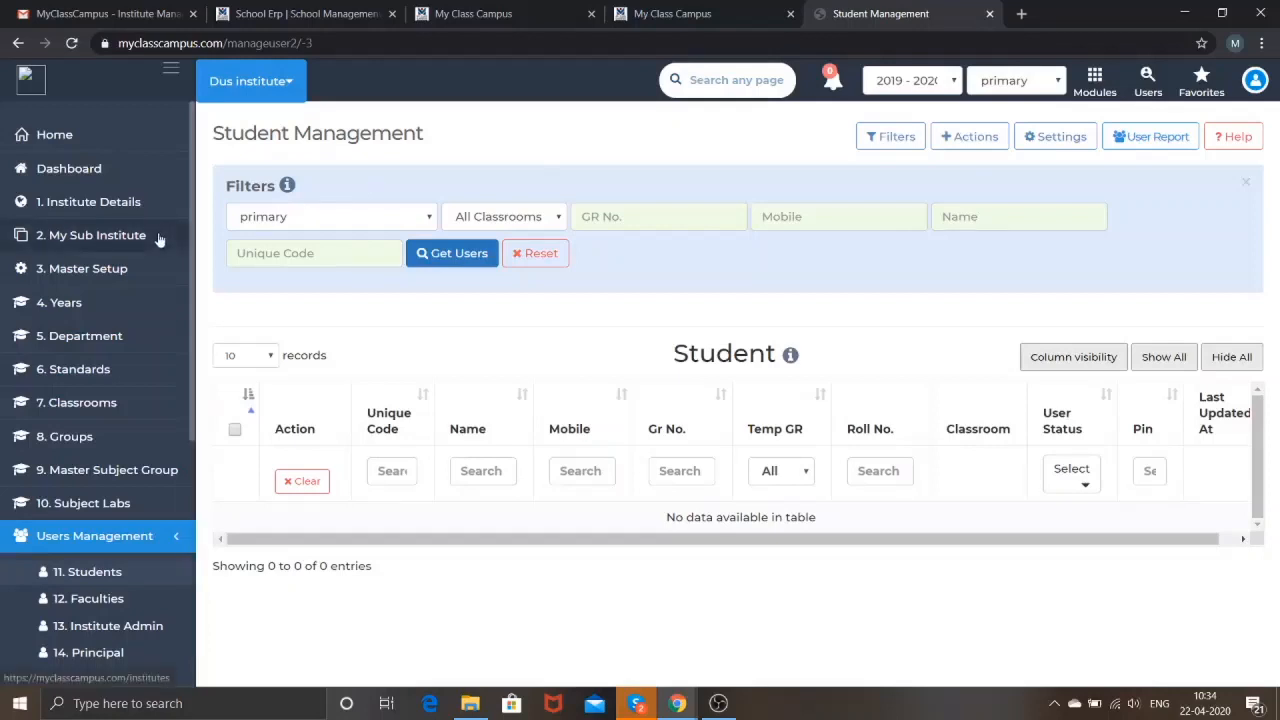
# - Open the Years Management list of the institute
pyautogui.click(111, 306)
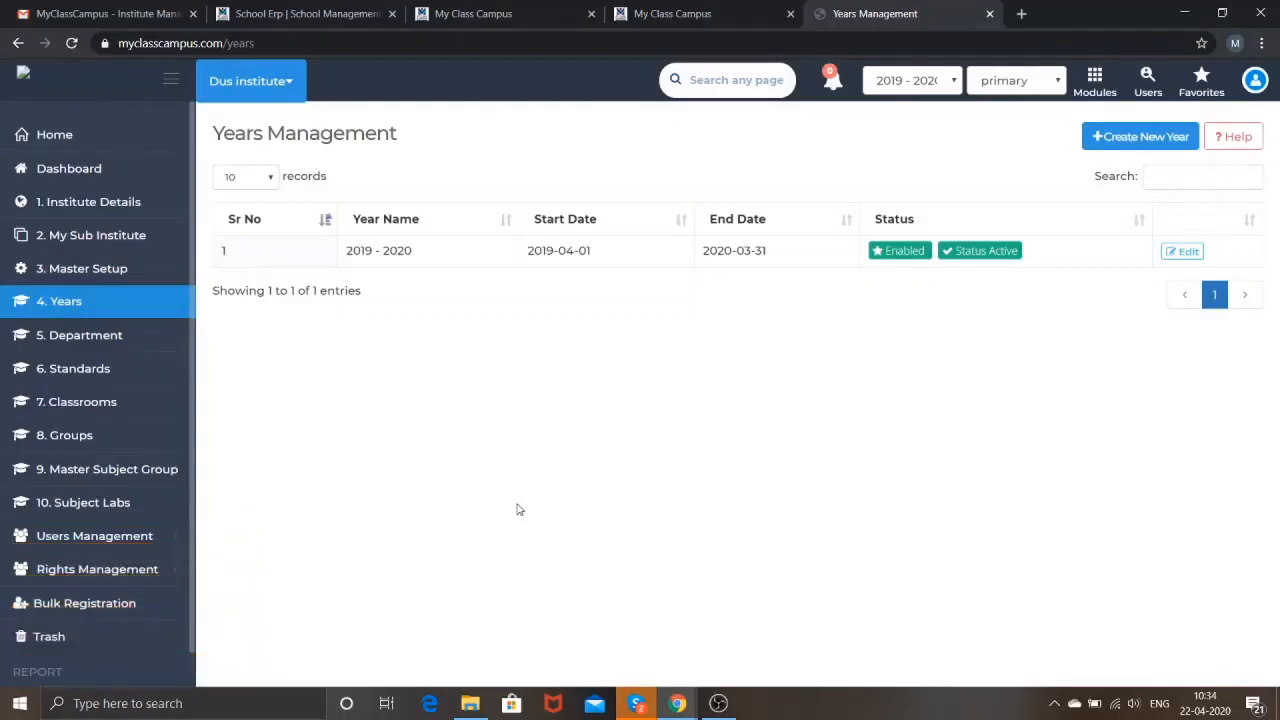
# - View the Create Year form, leave it without saving, and open the Departments Management list
pyautogui.click(1127, 137)
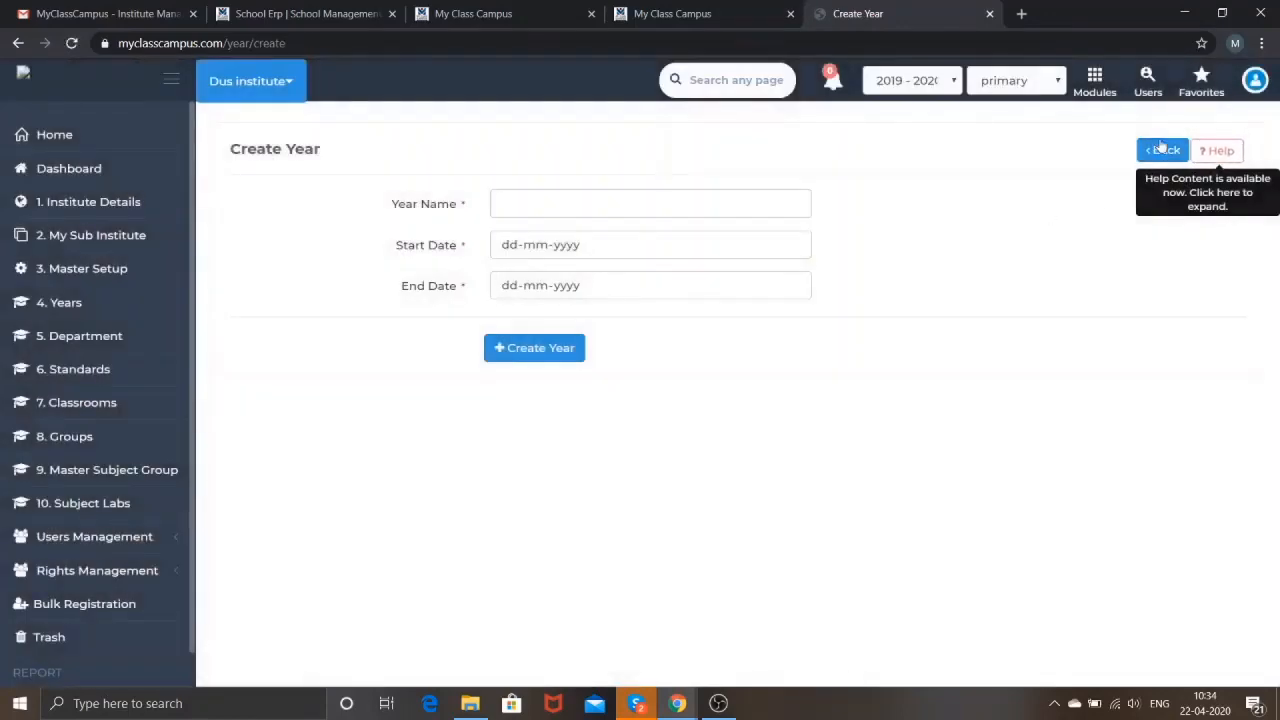
pyautogui.click(1160, 152)
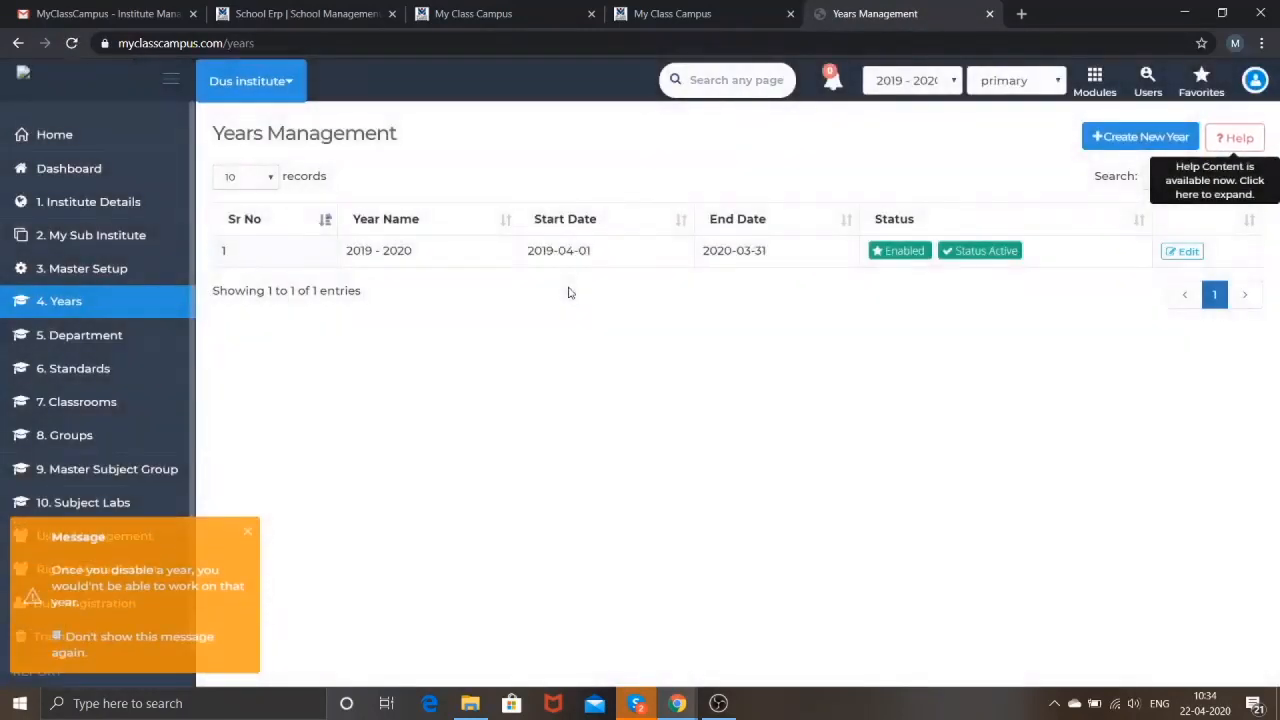
pyautogui.click(92, 345)
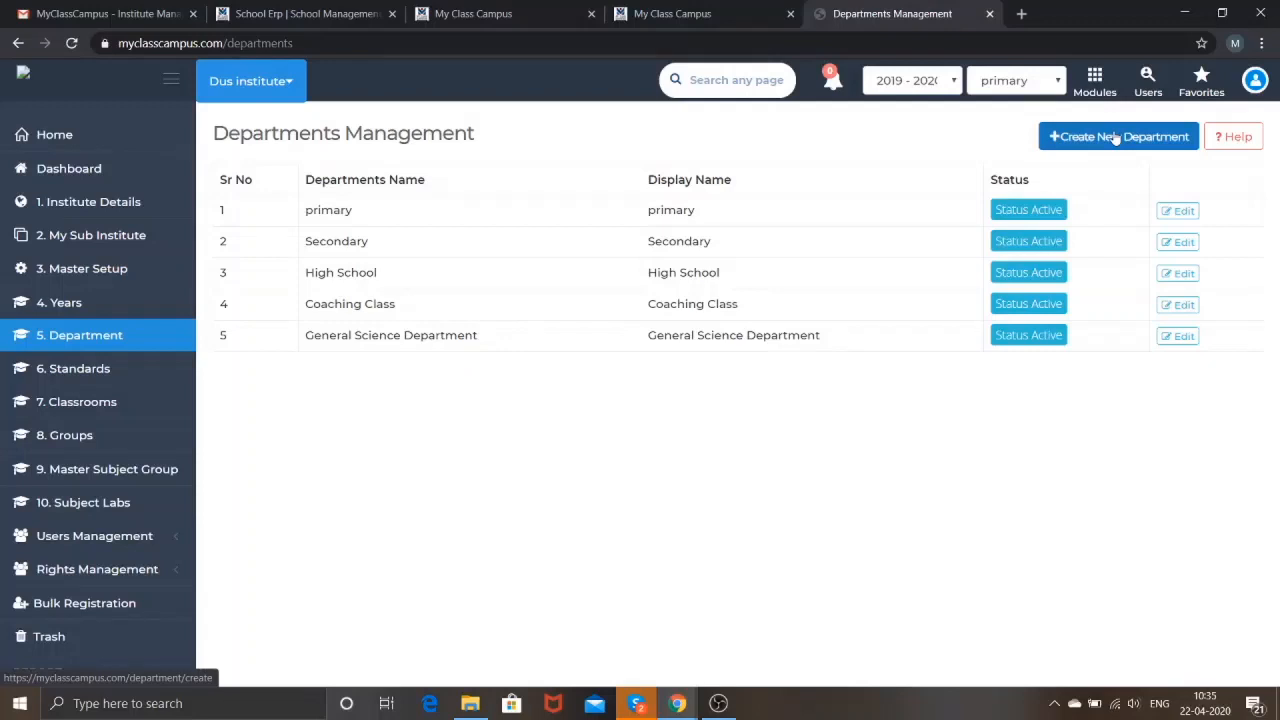
# - Open the Institute Standards Management list and check the academic year and department choices available for it
pyautogui.click(163, 378)
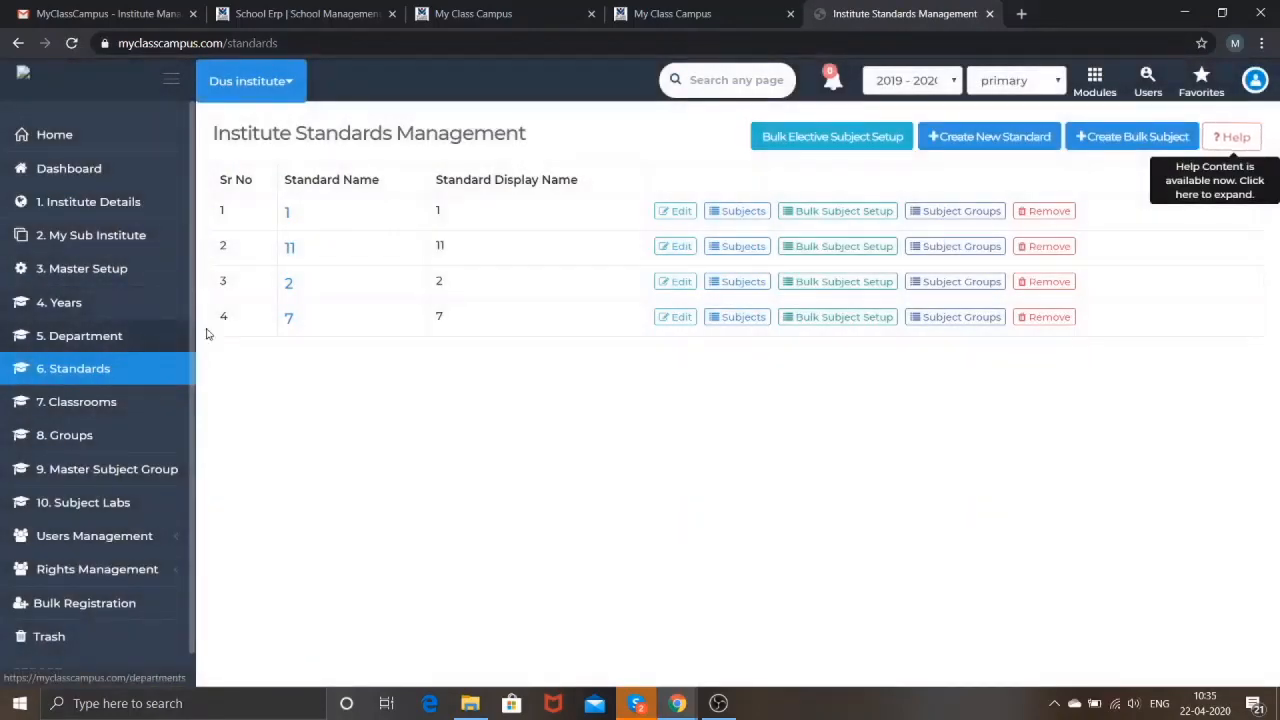
pyautogui.click(922, 90)
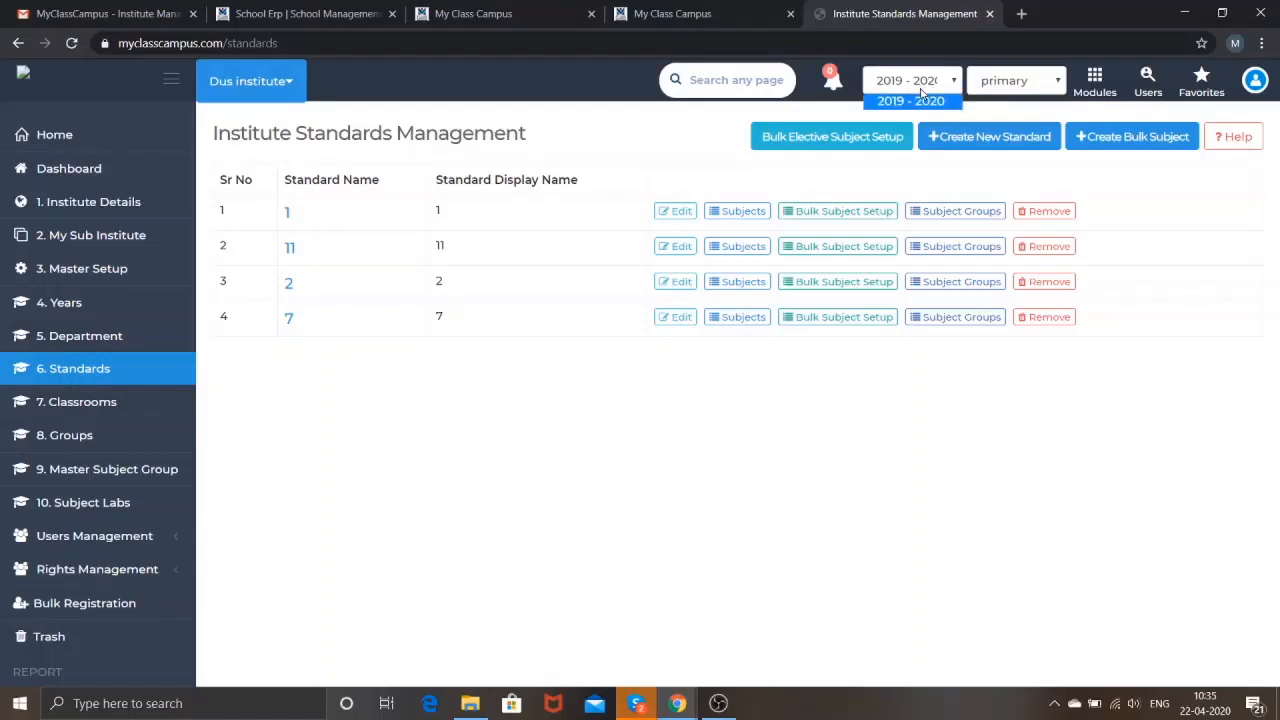
pyautogui.click(988, 90)
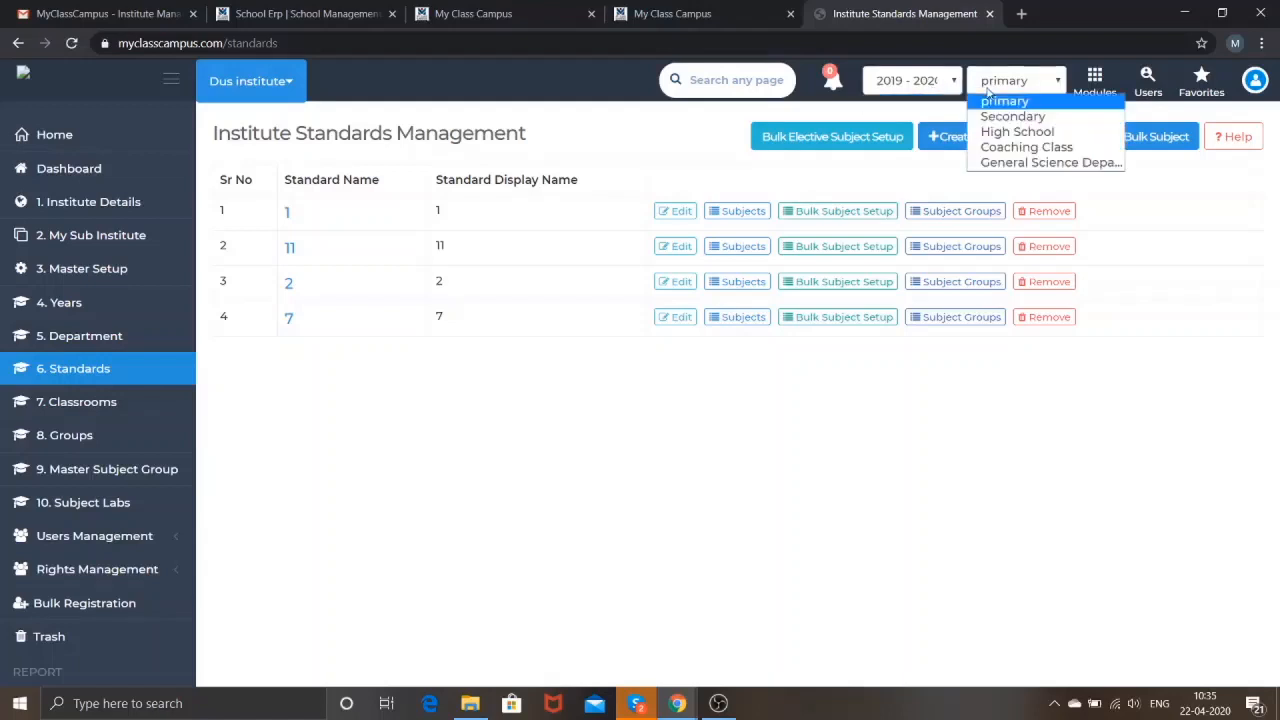
pyautogui.click(757, 524)
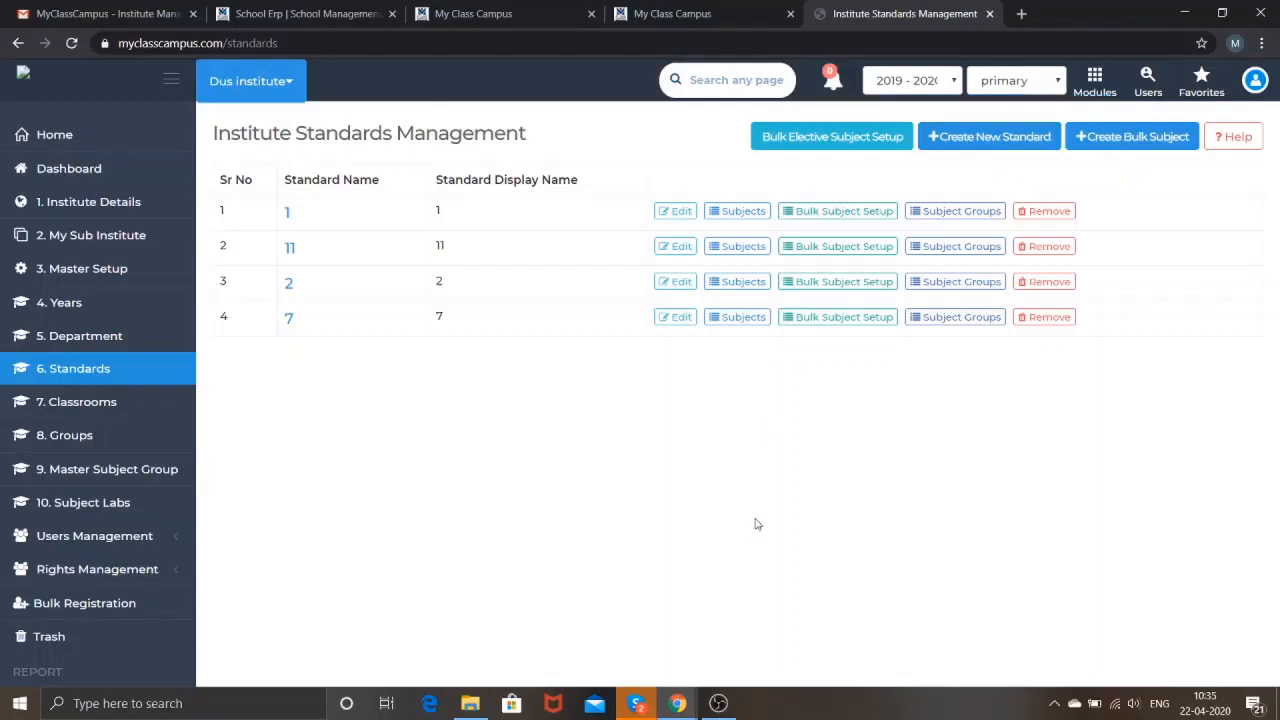
# - Open the Create New Standard form, review its classroom and subject sections, and return to the standards list
pyautogui.click(997, 138)
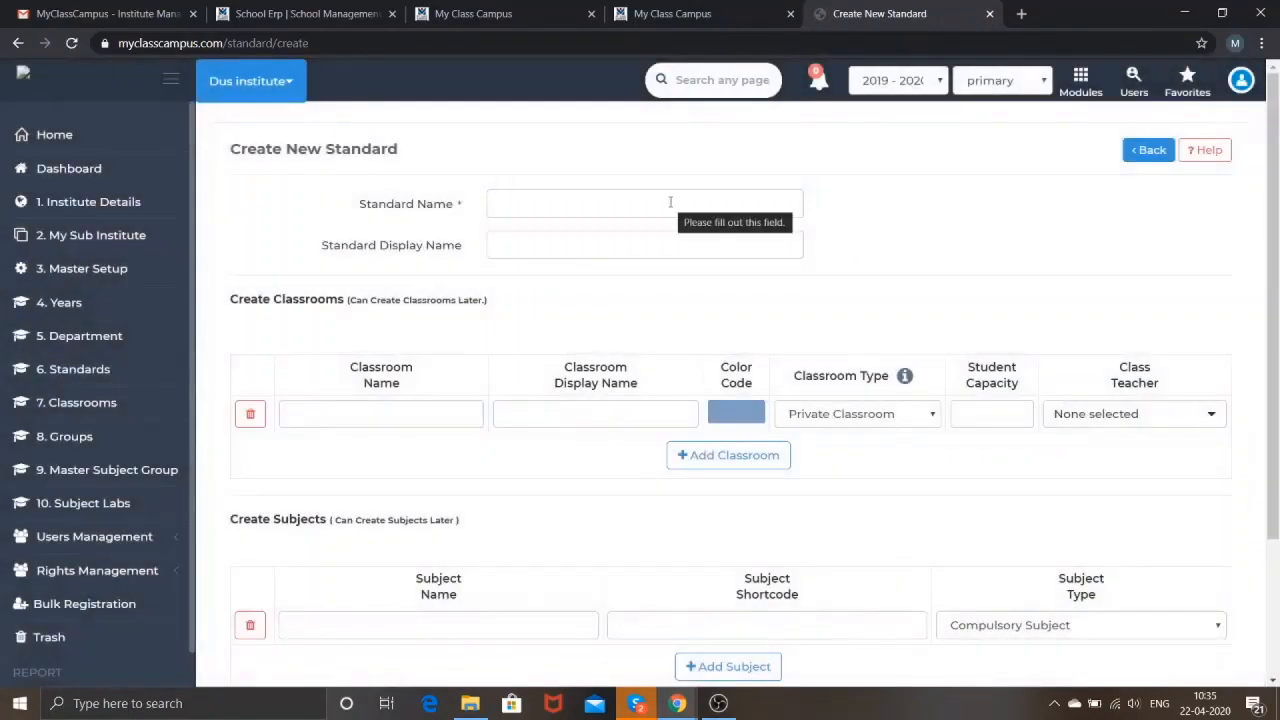
pyautogui.scroll(-3, 670, 202)
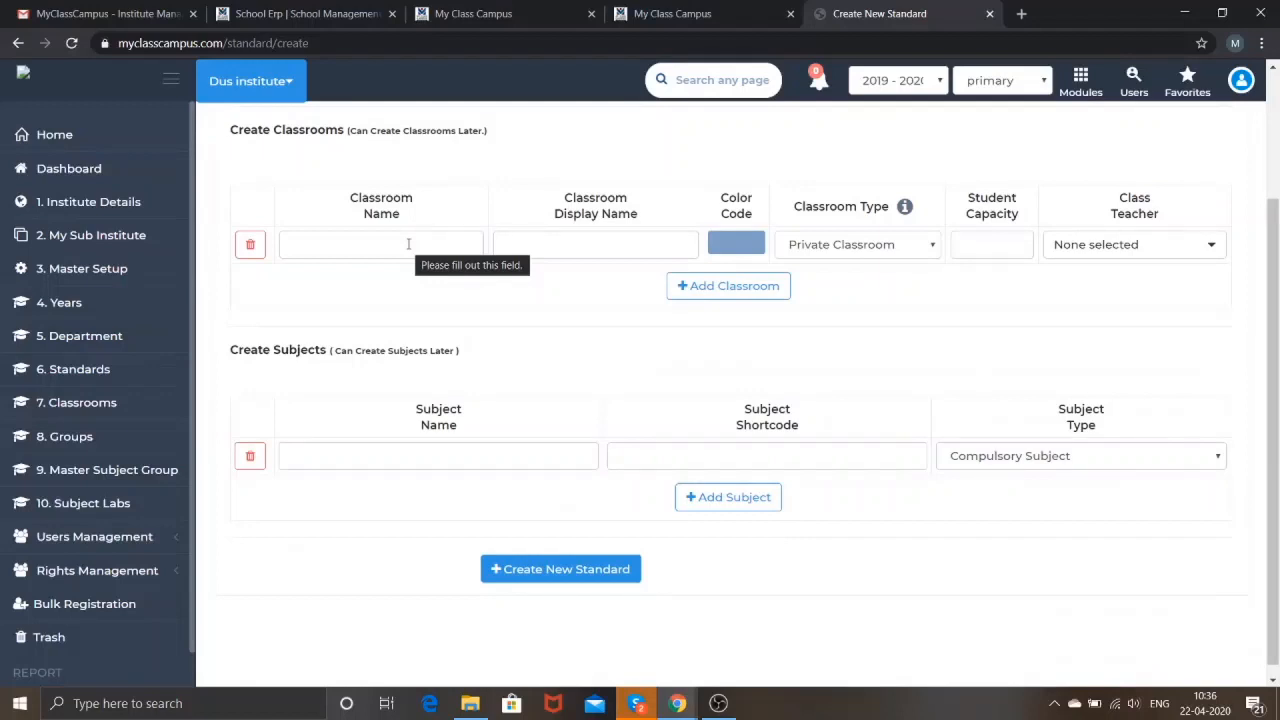
pyautogui.scroll(-1, 408, 244)
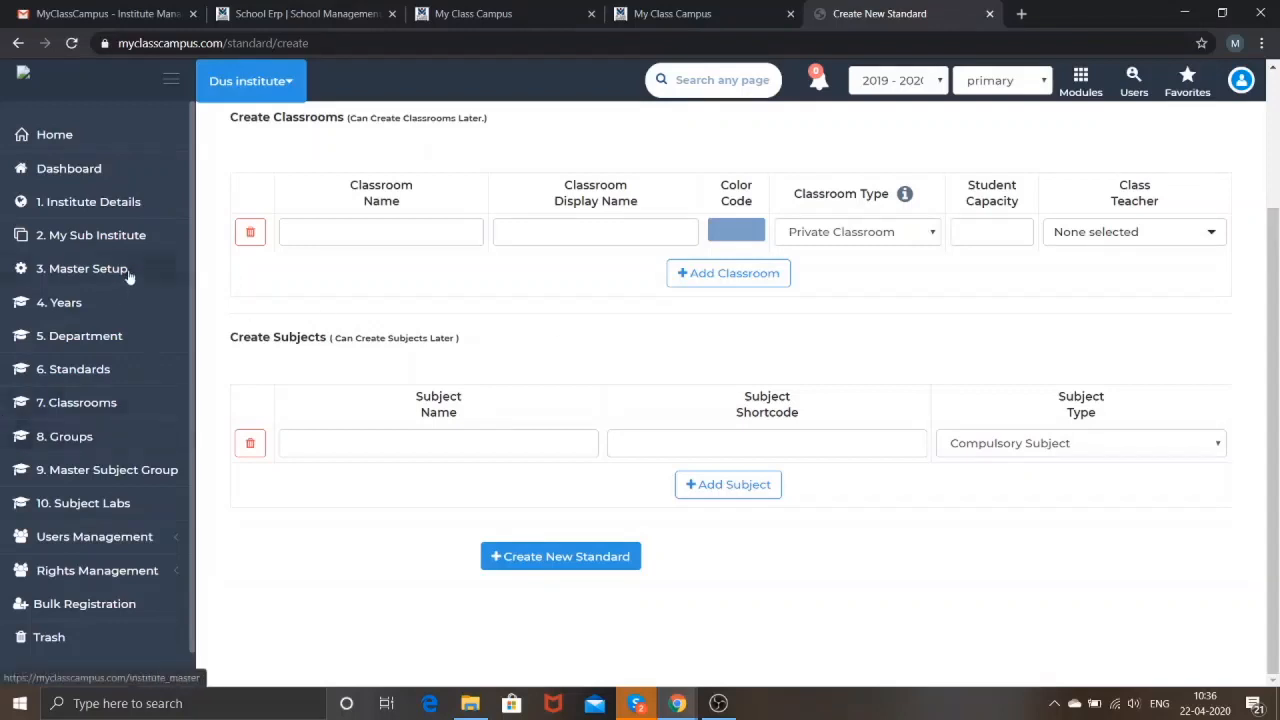
pyautogui.scroll(3, 130, 276)
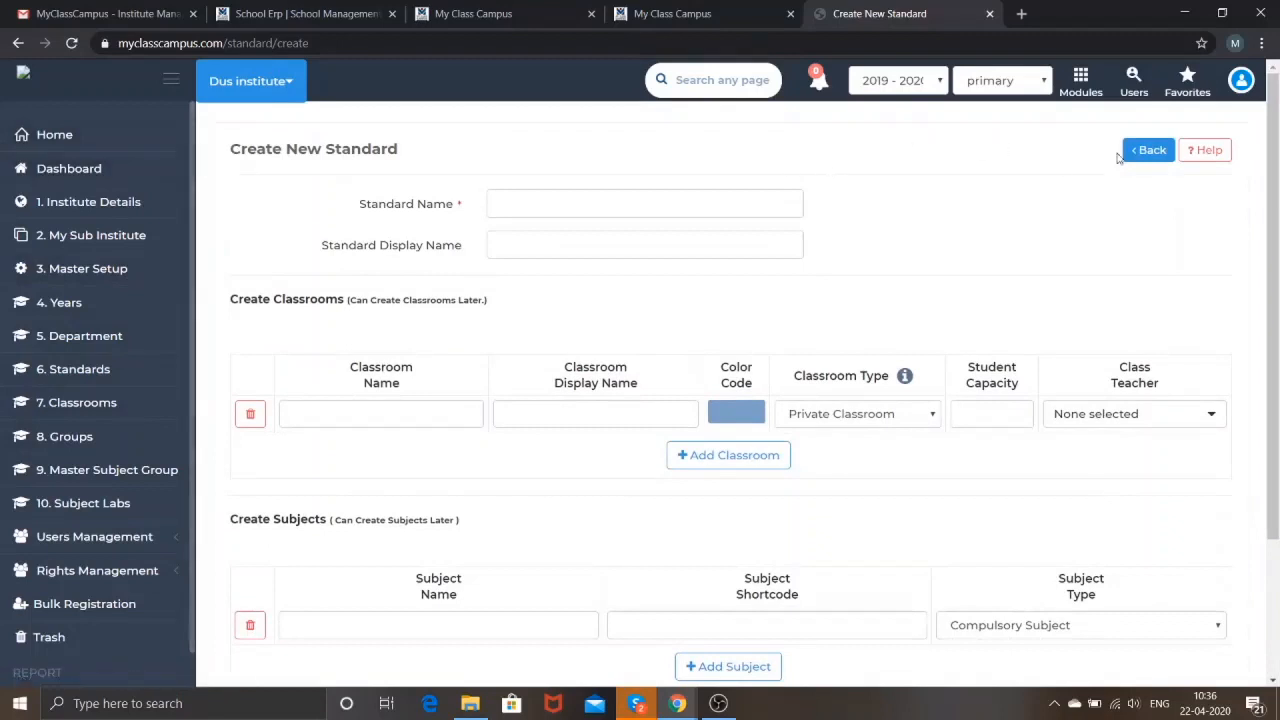
pyautogui.click(1148, 151)
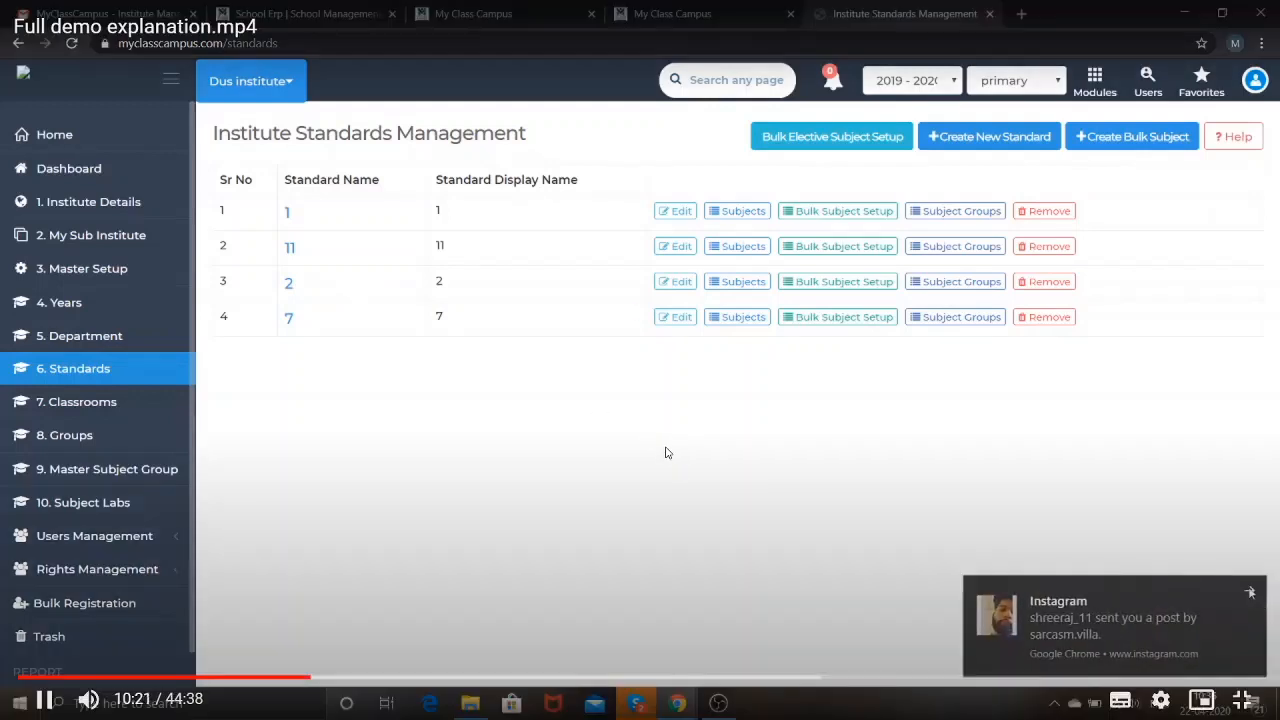
pyautogui.click(668, 453)
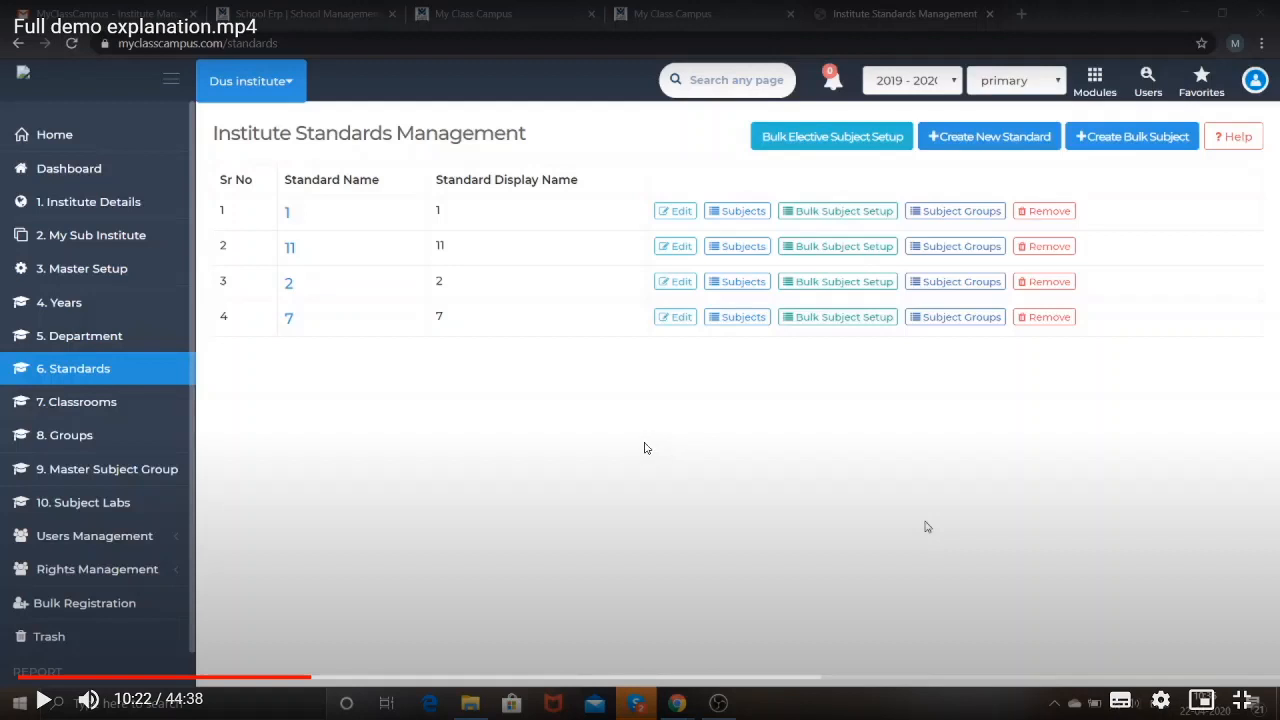
pyautogui.click(645, 448)
pyautogui.click(645, 448)
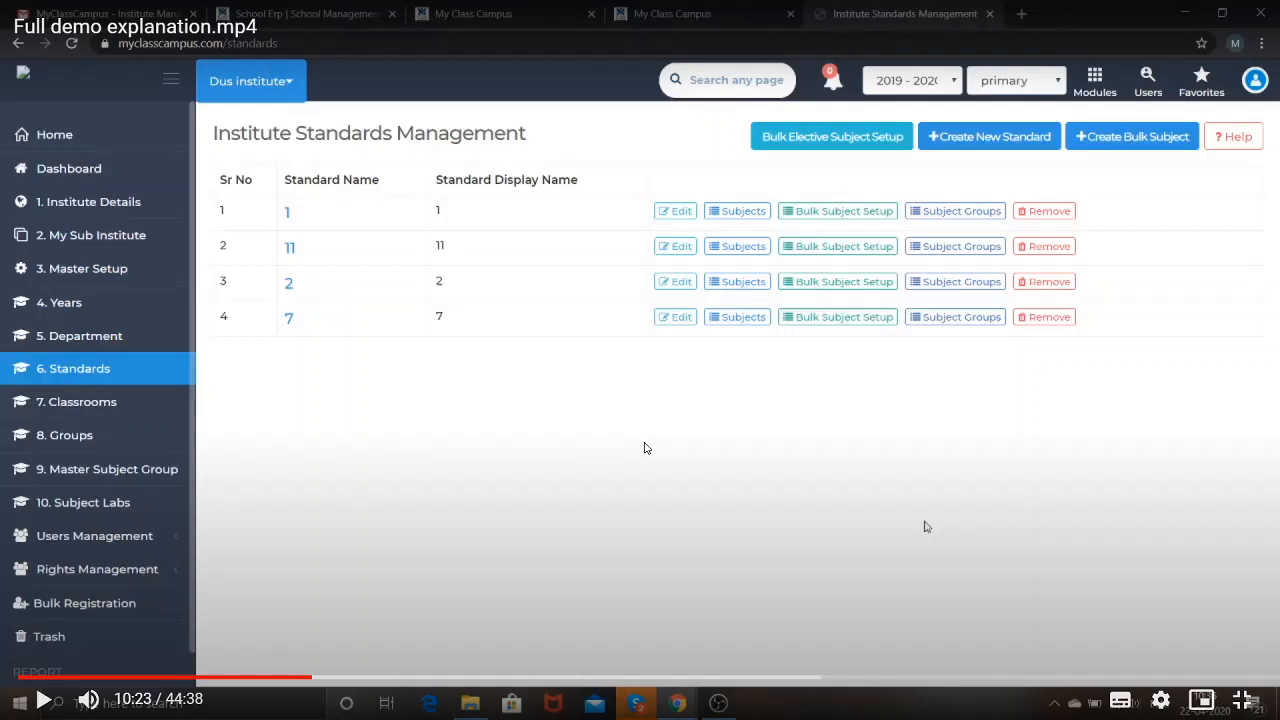
pyautogui.click(751, 469)
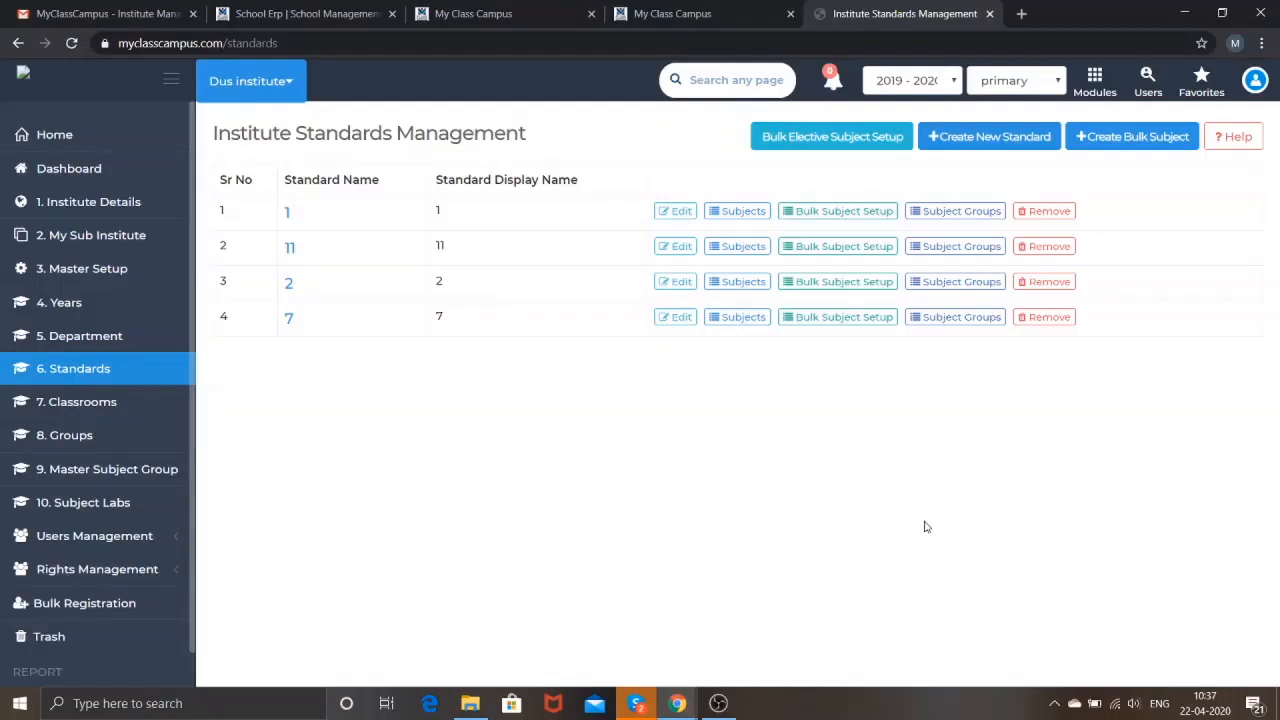
# - Go to the home dashboard, open the Calendar & Analysis module, and view the events of March 2020
pyautogui.click(55, 134)
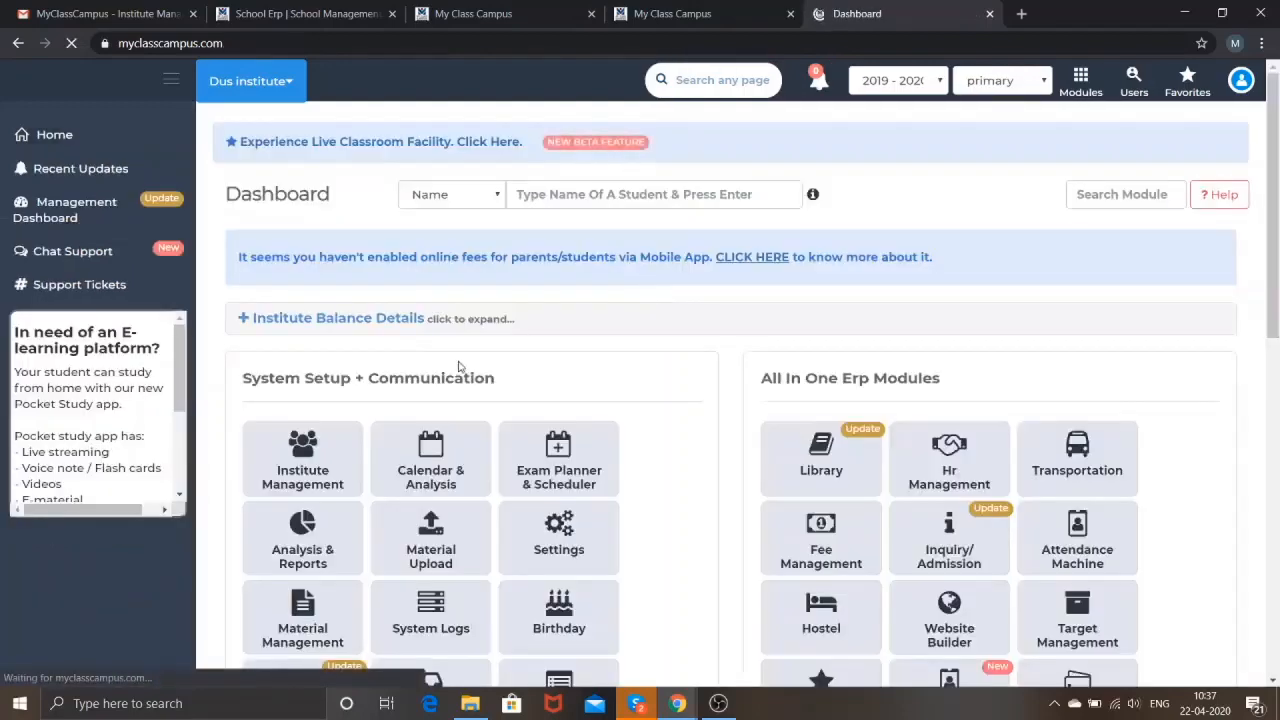
pyautogui.scroll(-3, 459, 367)
pyautogui.click(452, 232)
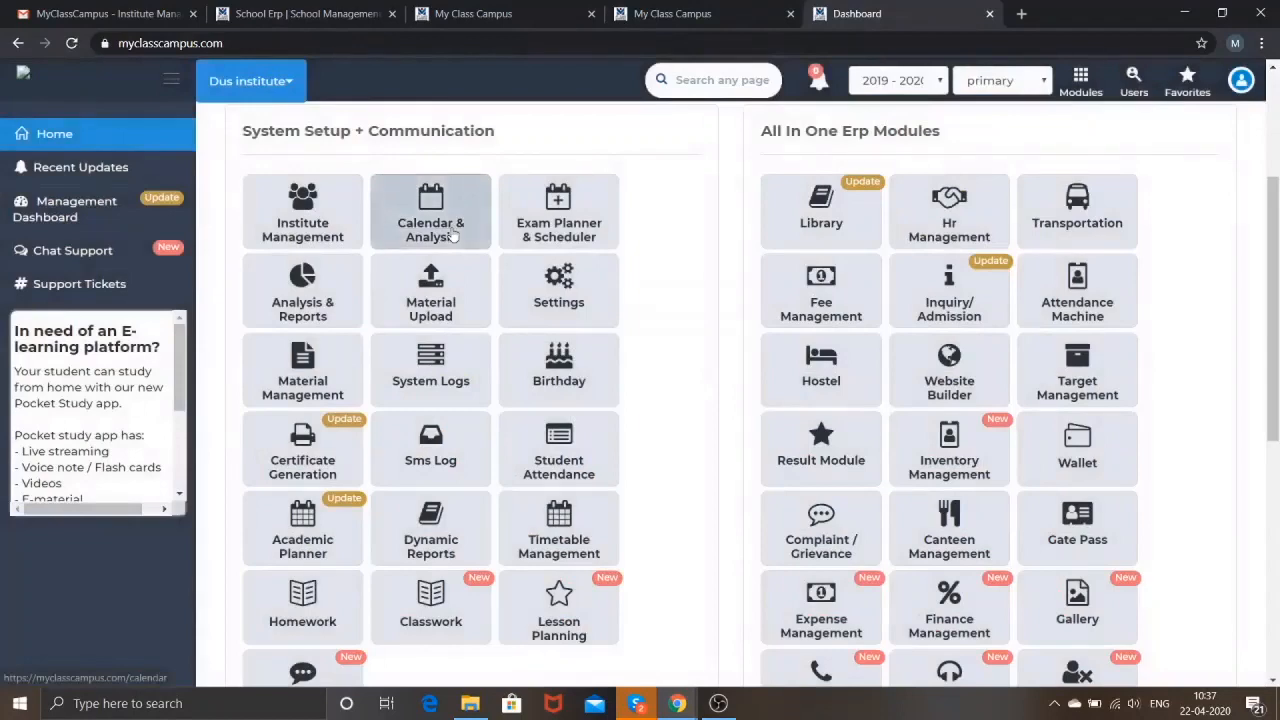
pyautogui.click(452, 232)
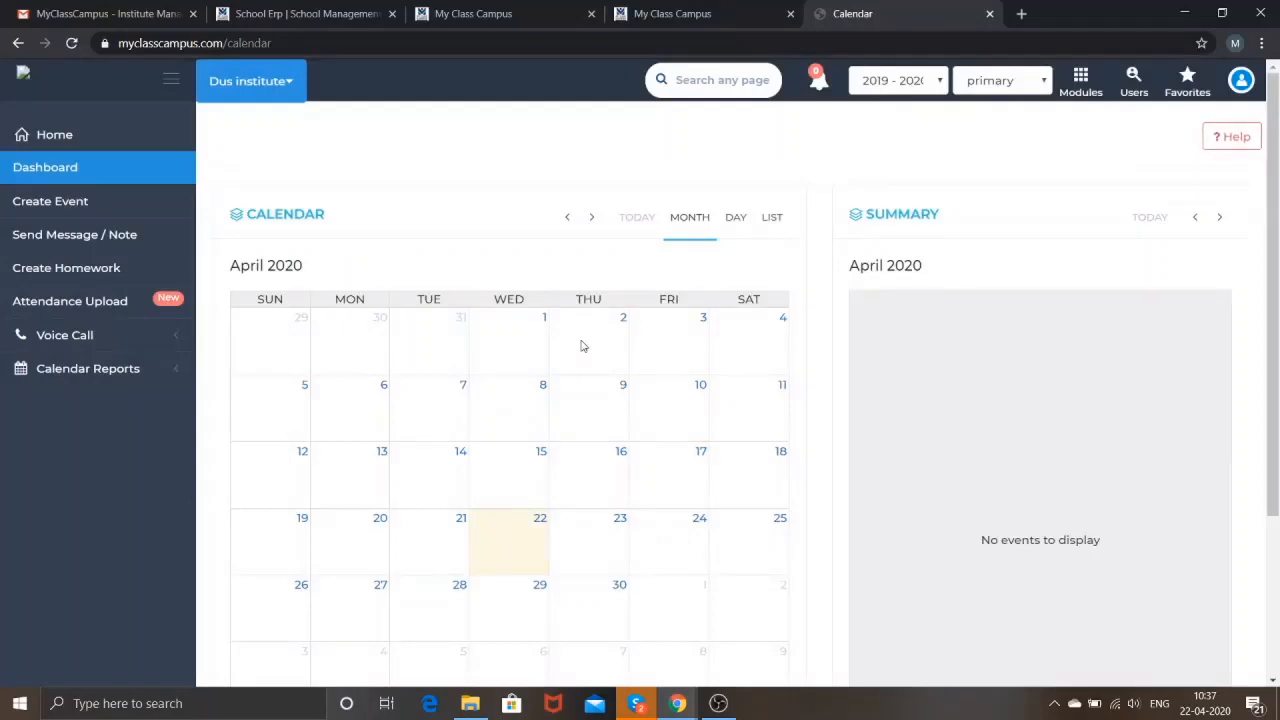
pyautogui.click(564, 218)
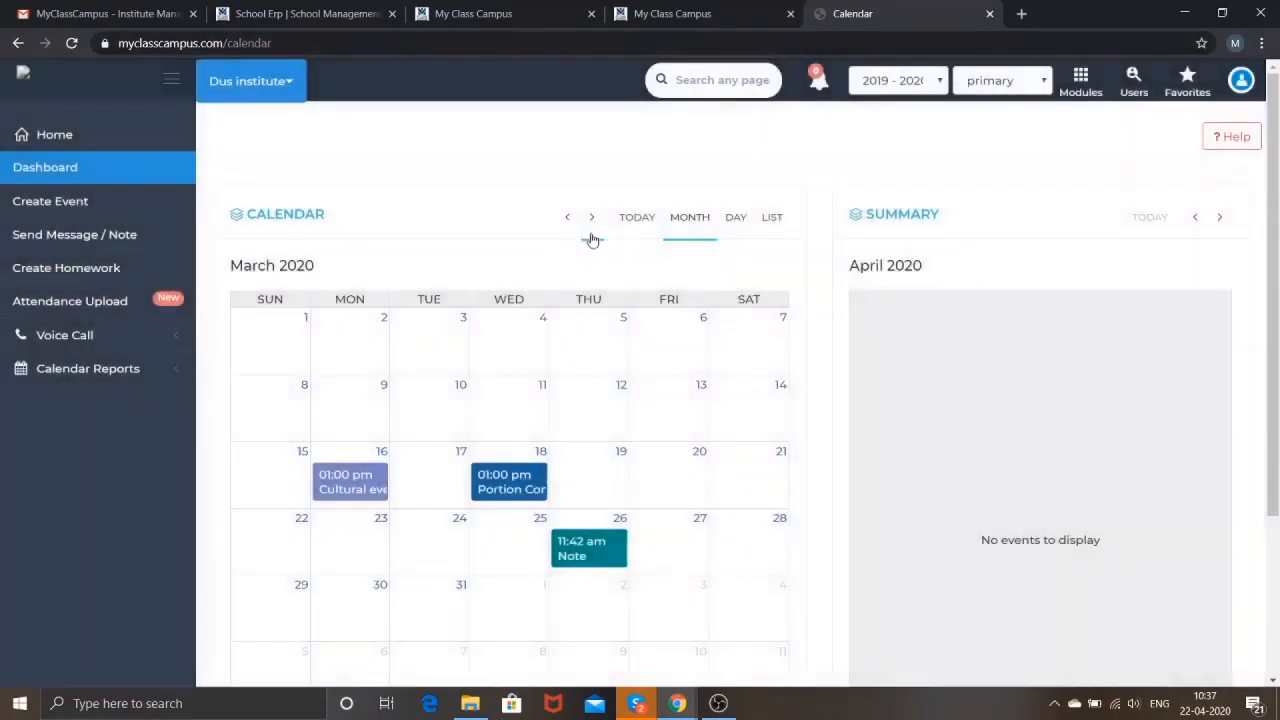
pyautogui.scroll(-1, 478, 523)
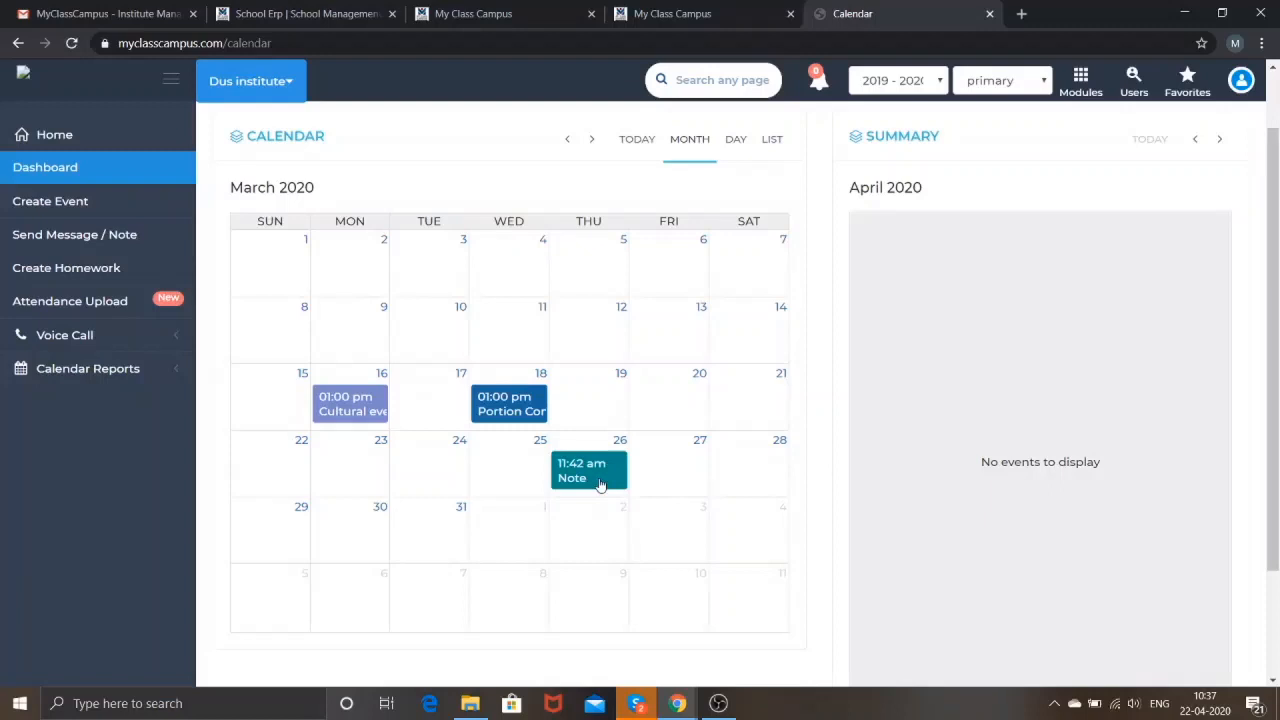
# - Open the Create Event form and review its audience, event details, attachment, alert and publishing options
pyautogui.click(143, 210)
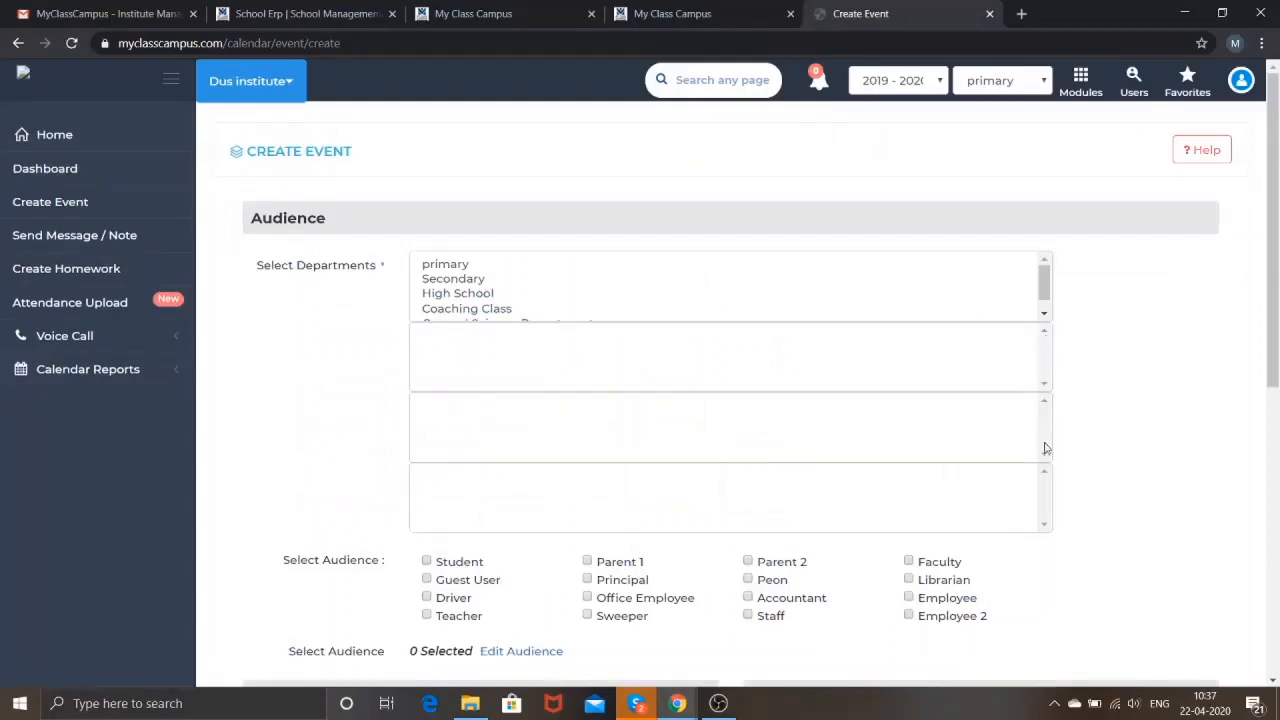
pyautogui.scroll(-1, 914, 427)
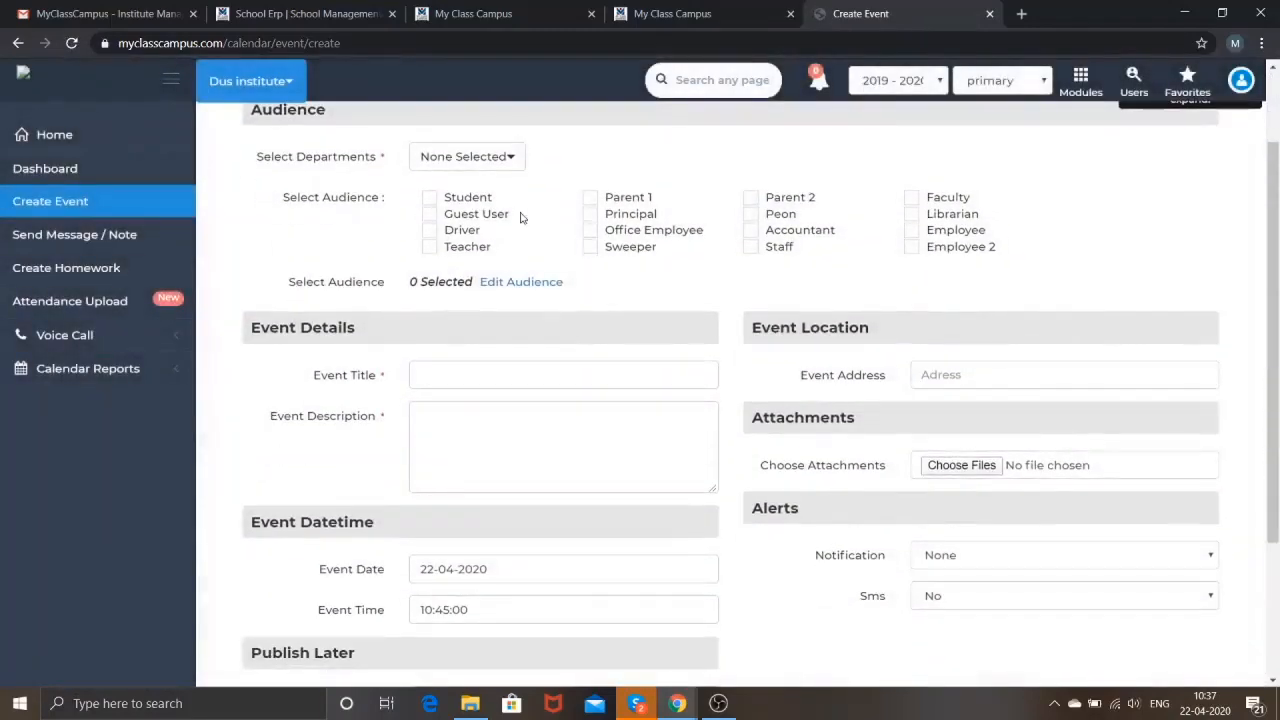
pyautogui.scroll(-2, 497, 272)
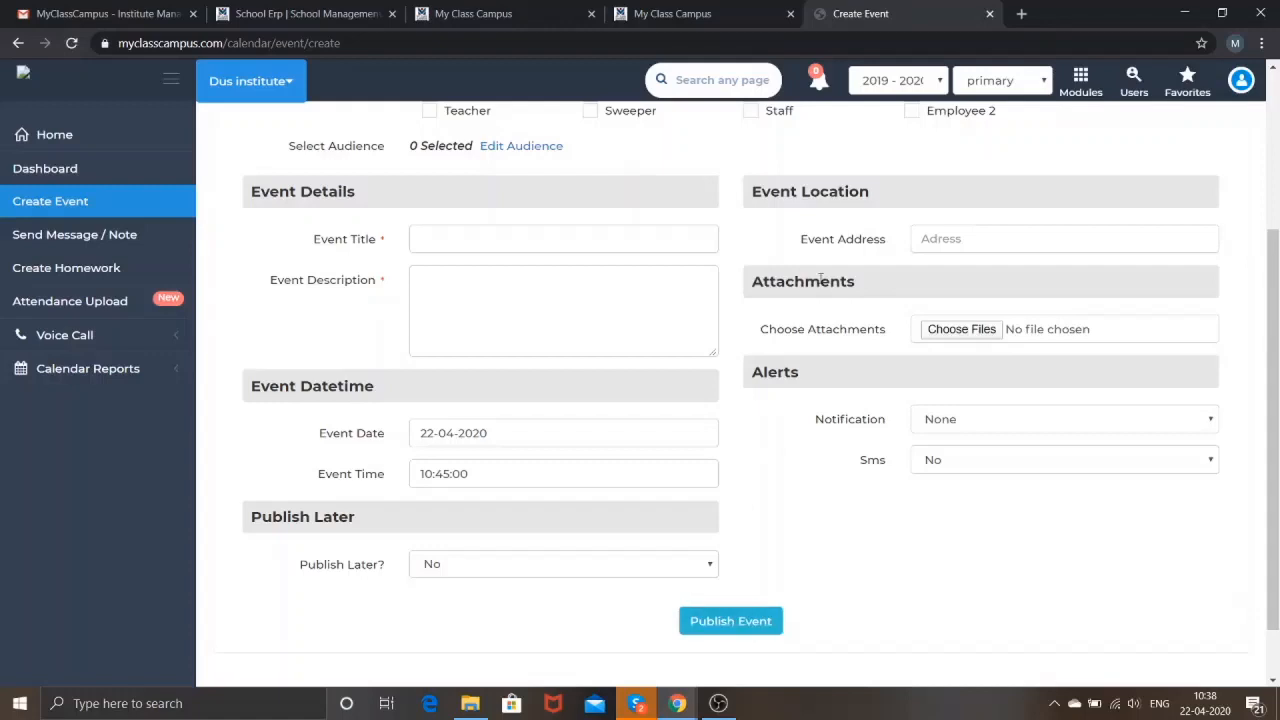
# - Show the recent notifications and open the full notifications list
pyautogui.click(819, 82)
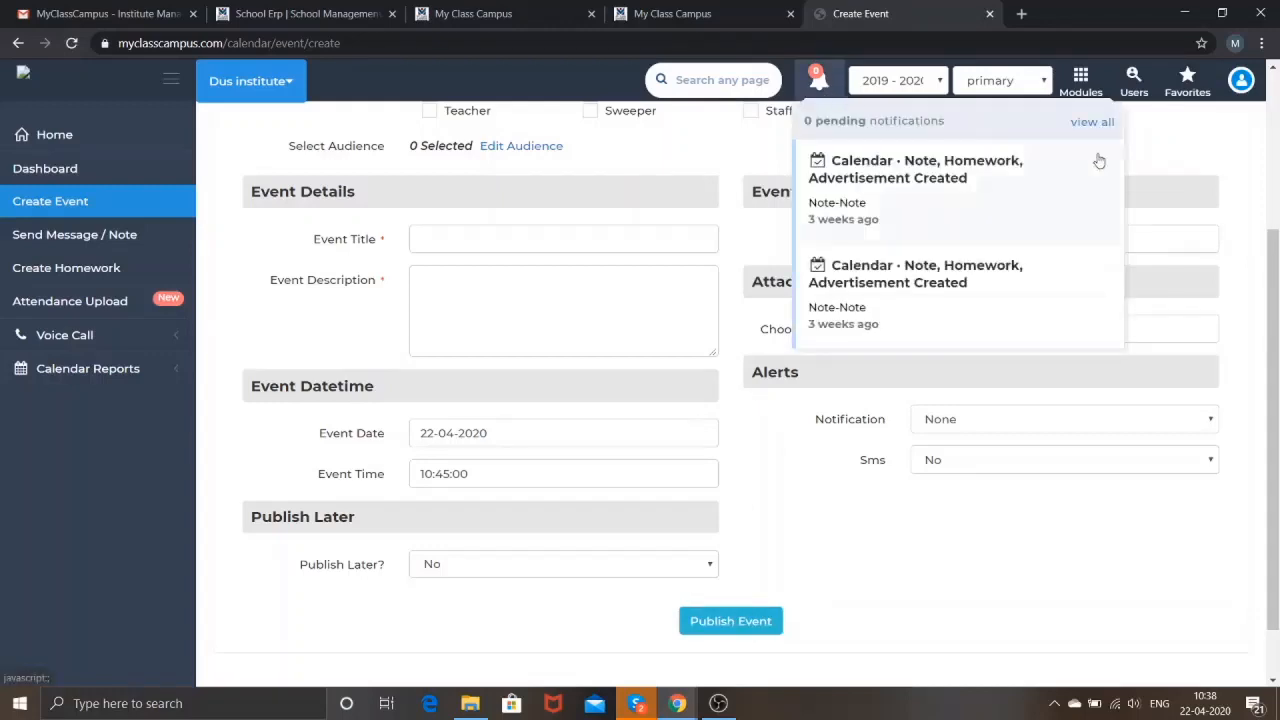
pyautogui.click(1092, 122)
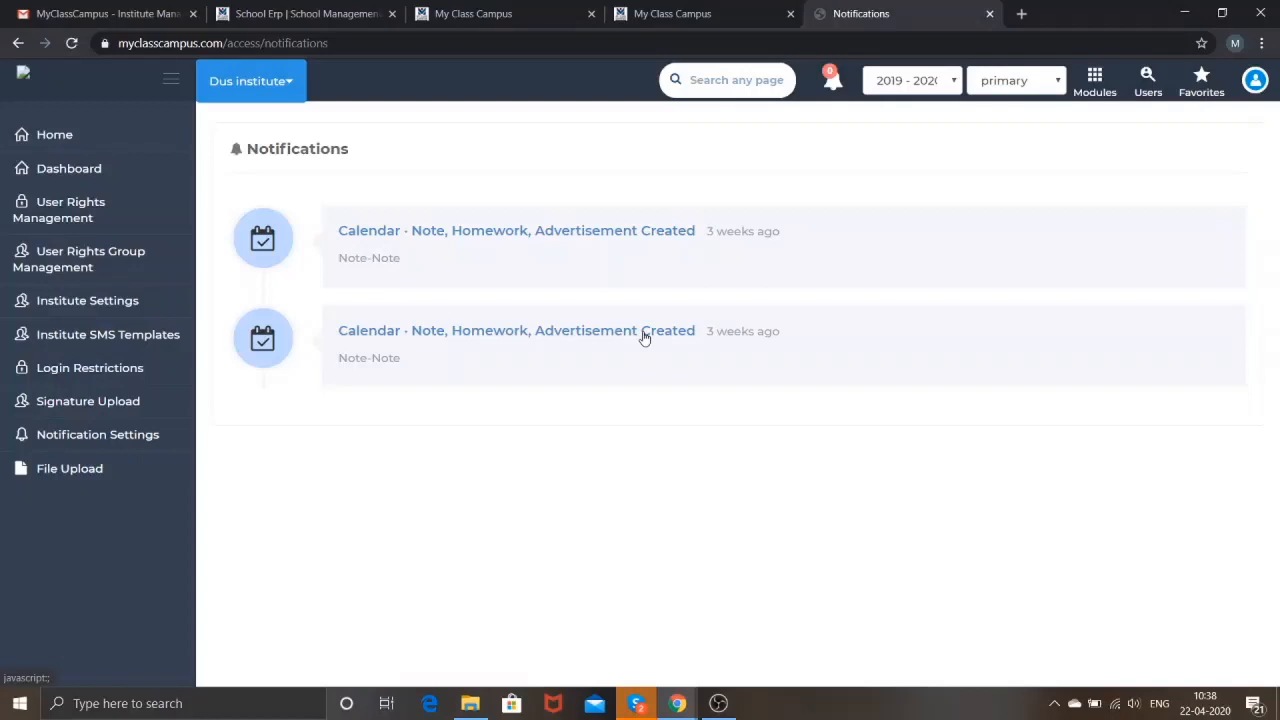
# - Return to the home dashboard and open the Exam Planner & Scheduler module
pyautogui.click(104, 149)
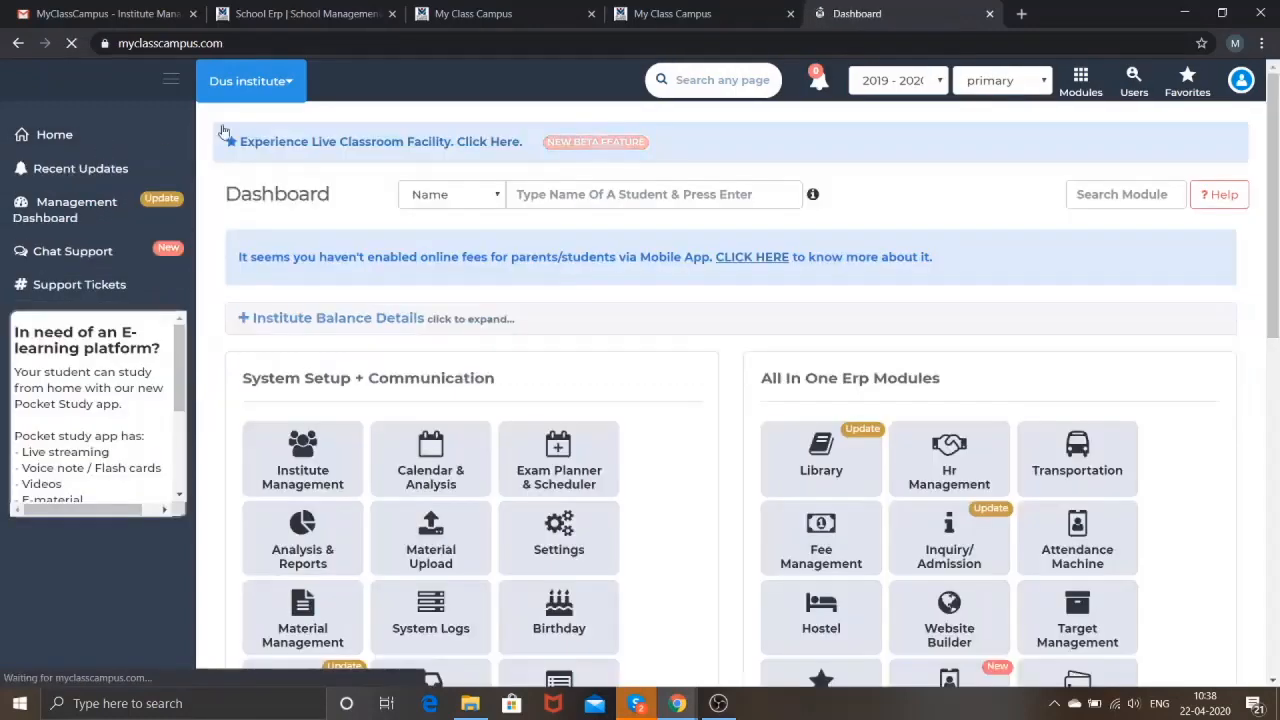
pyautogui.scroll(-2, 636, 388)
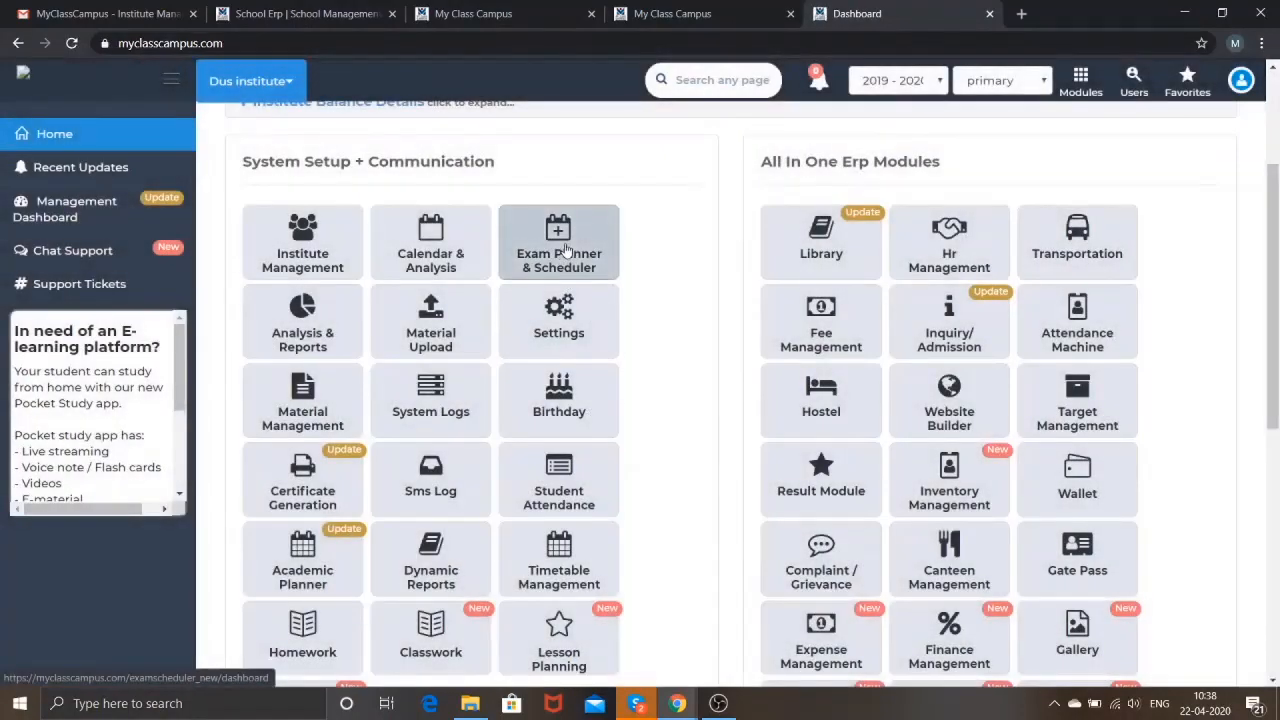
pyautogui.click(572, 256)
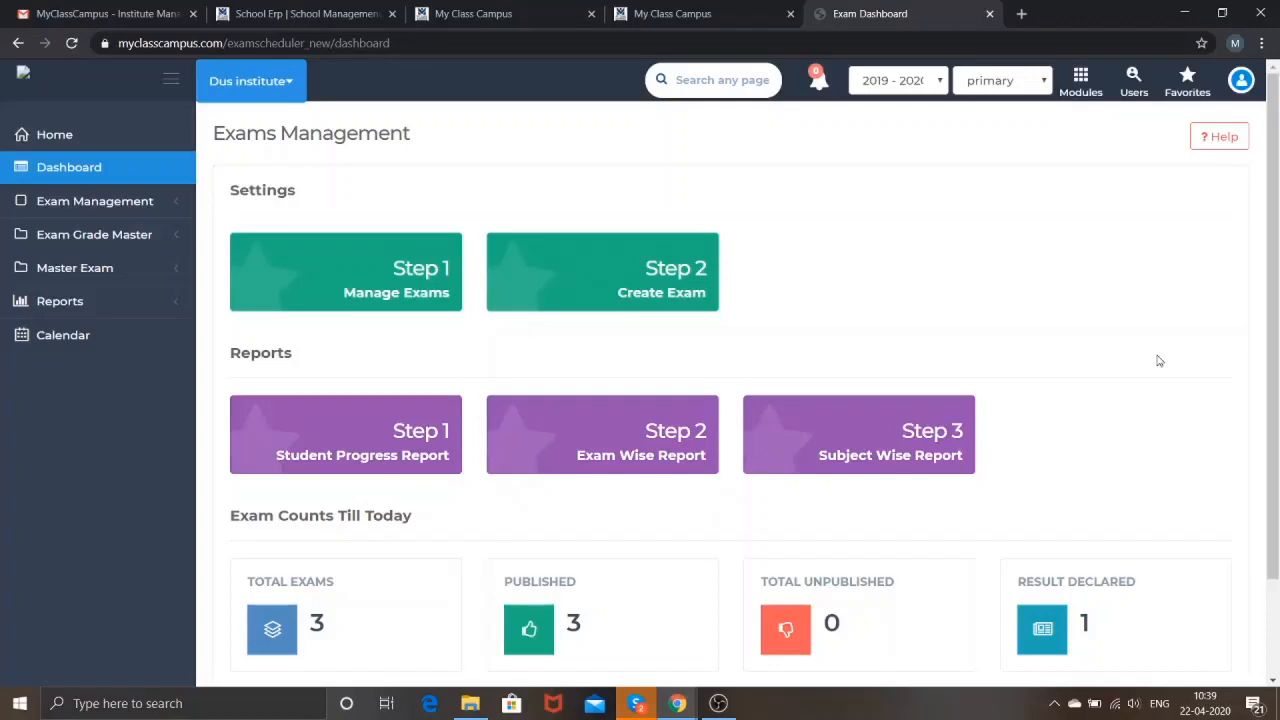
# - Open the Create Exam form and review its fields from exam name to department, standard, subject and classroom selection
pyautogui.click(90, 203)
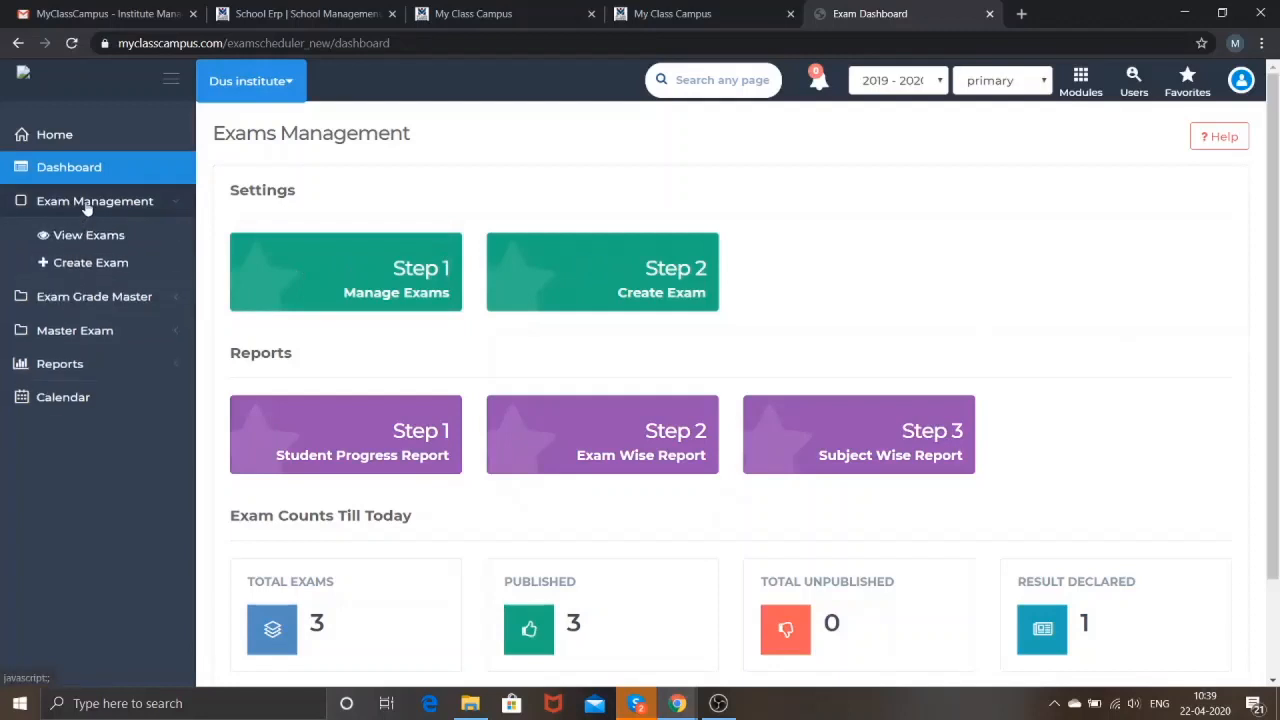
pyautogui.click(132, 271)
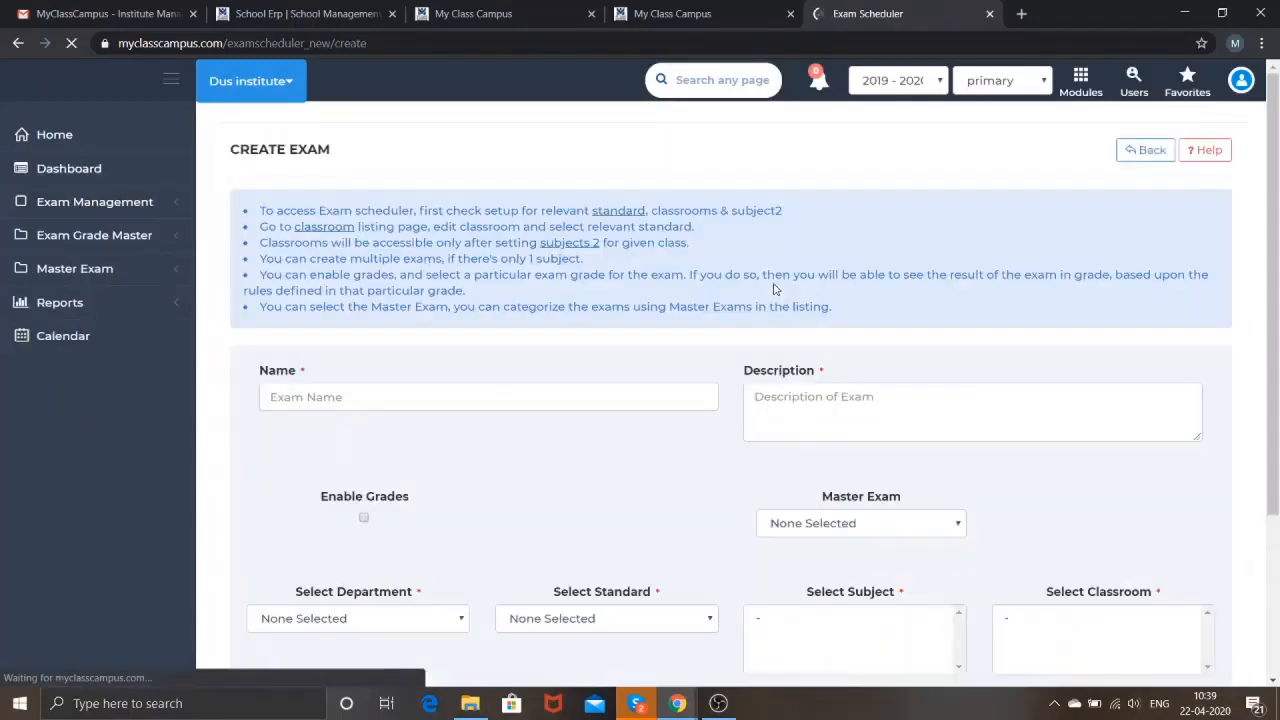
pyautogui.scroll(-2, 773, 289)
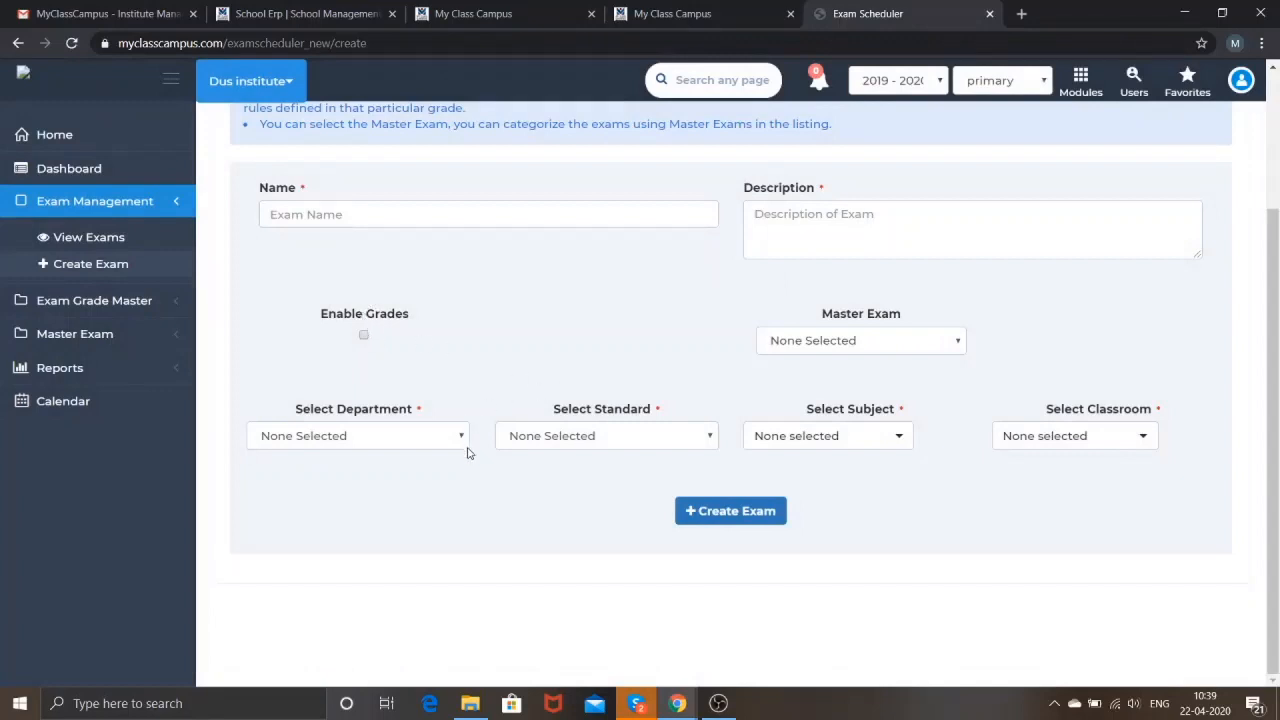
# - View the list of exams with their status, result and marks options, and show the recent notifications
pyautogui.click(89, 238)
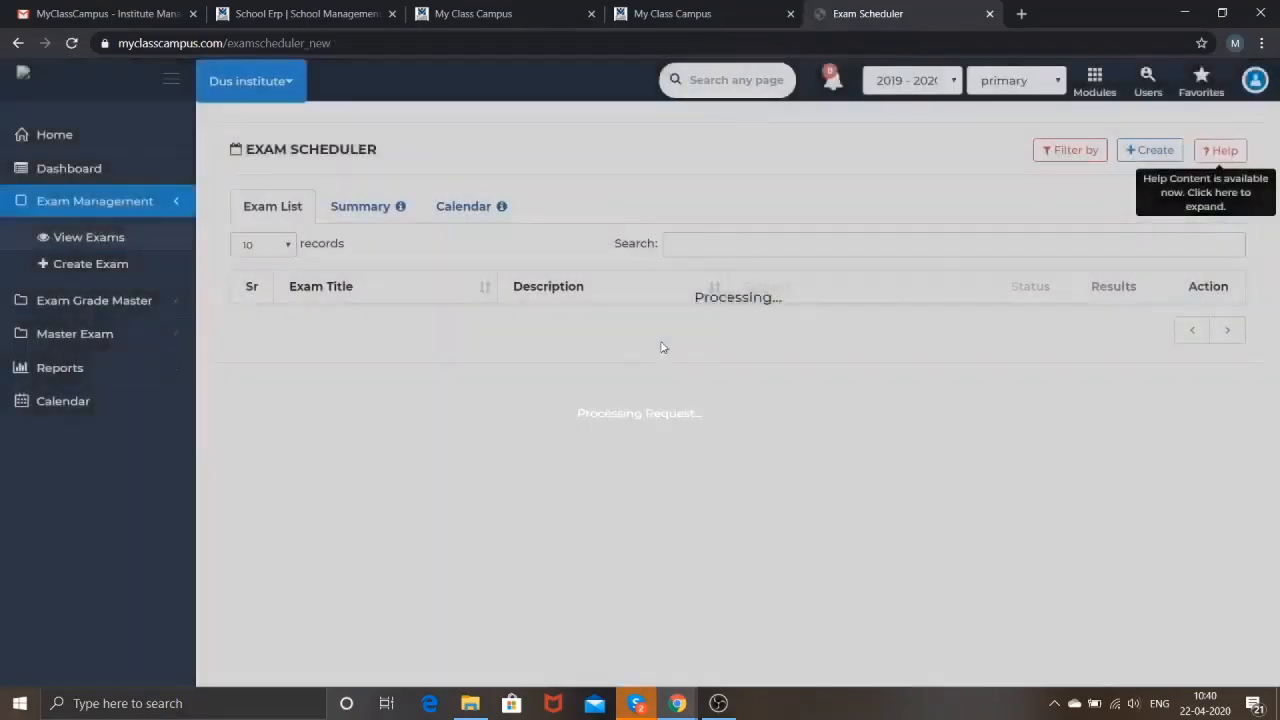
pyautogui.scroll(-2, 660, 347)
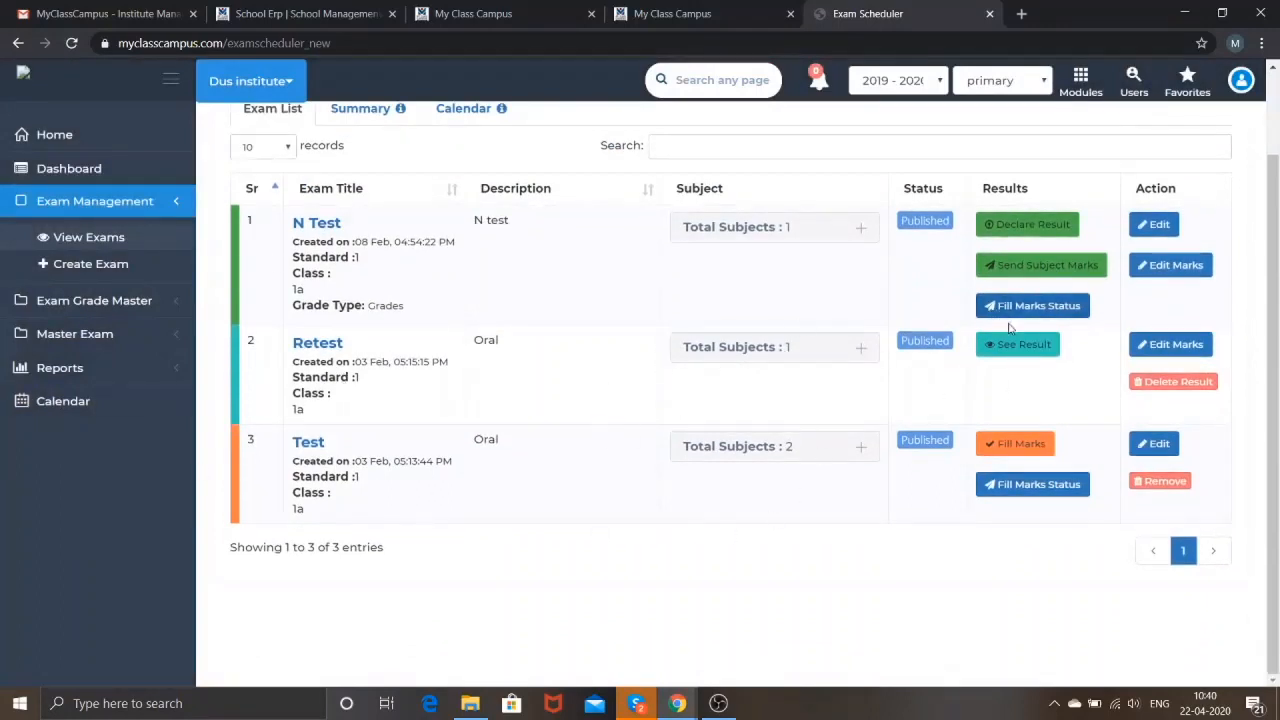
pyautogui.click(925, 222)
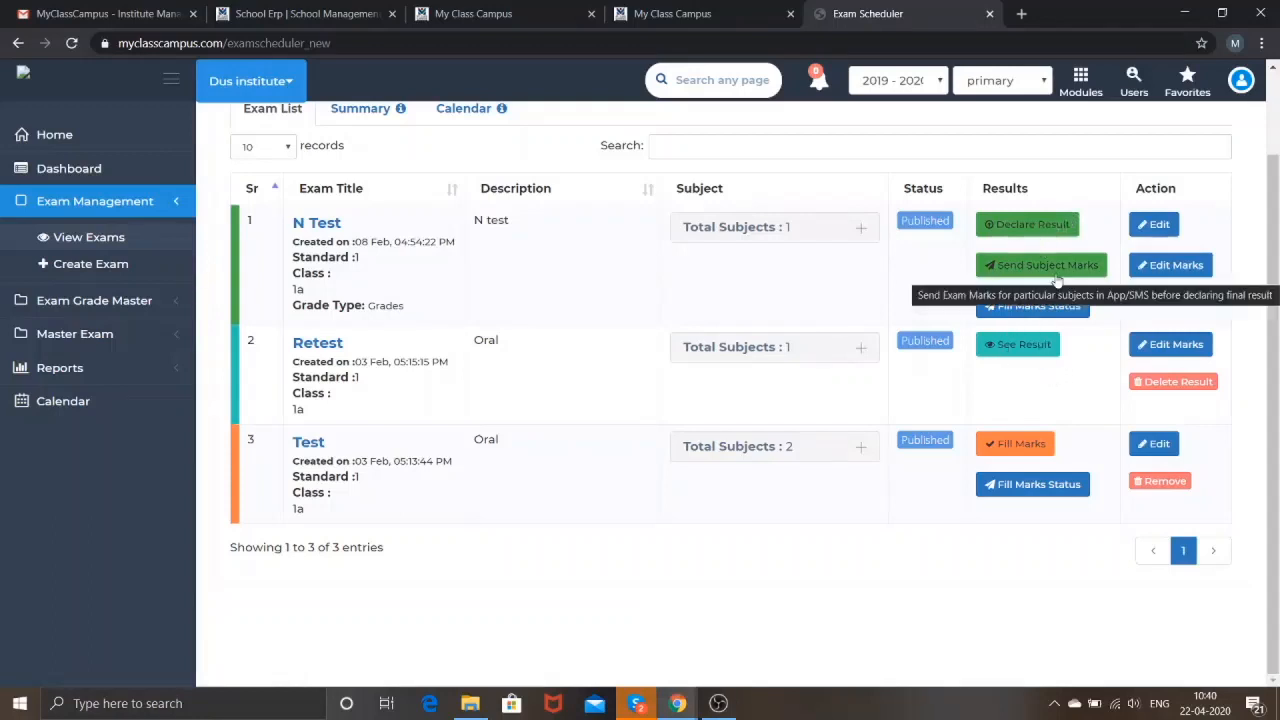
pyautogui.click(824, 90)
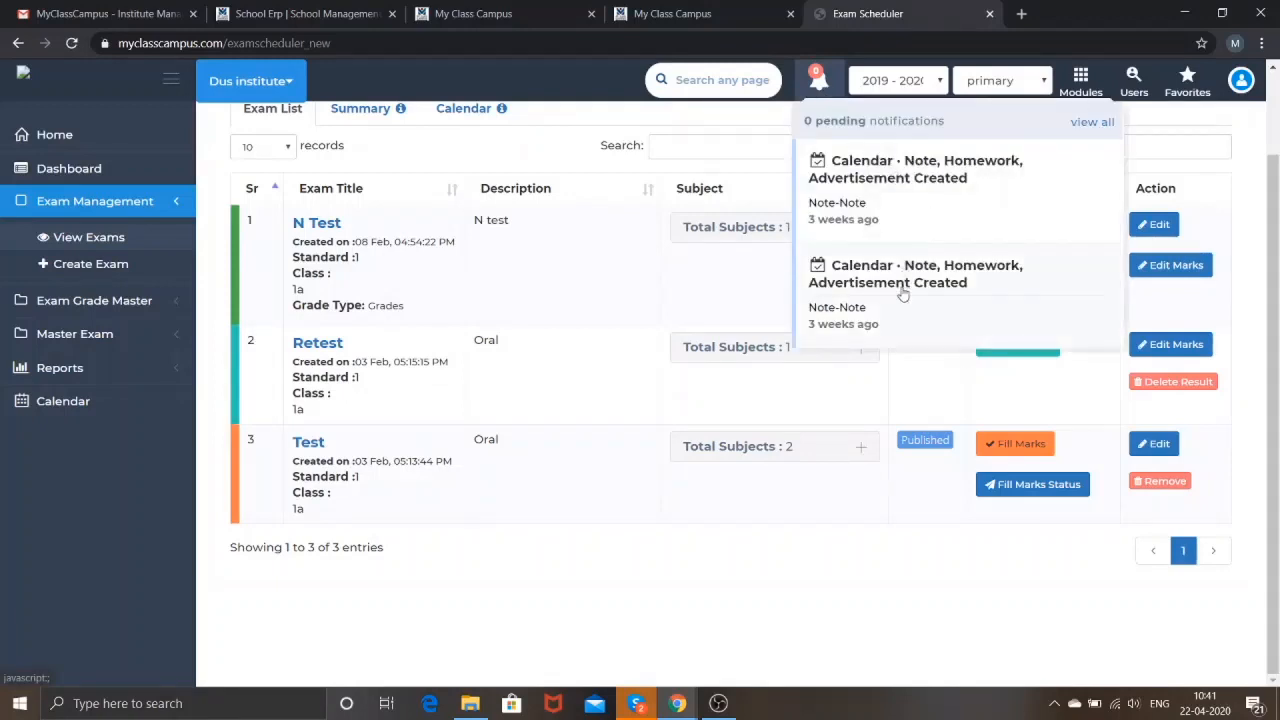
# - Close the notifications, return to the home dashboard and open the Material Upload module
pyautogui.click(645, 660)
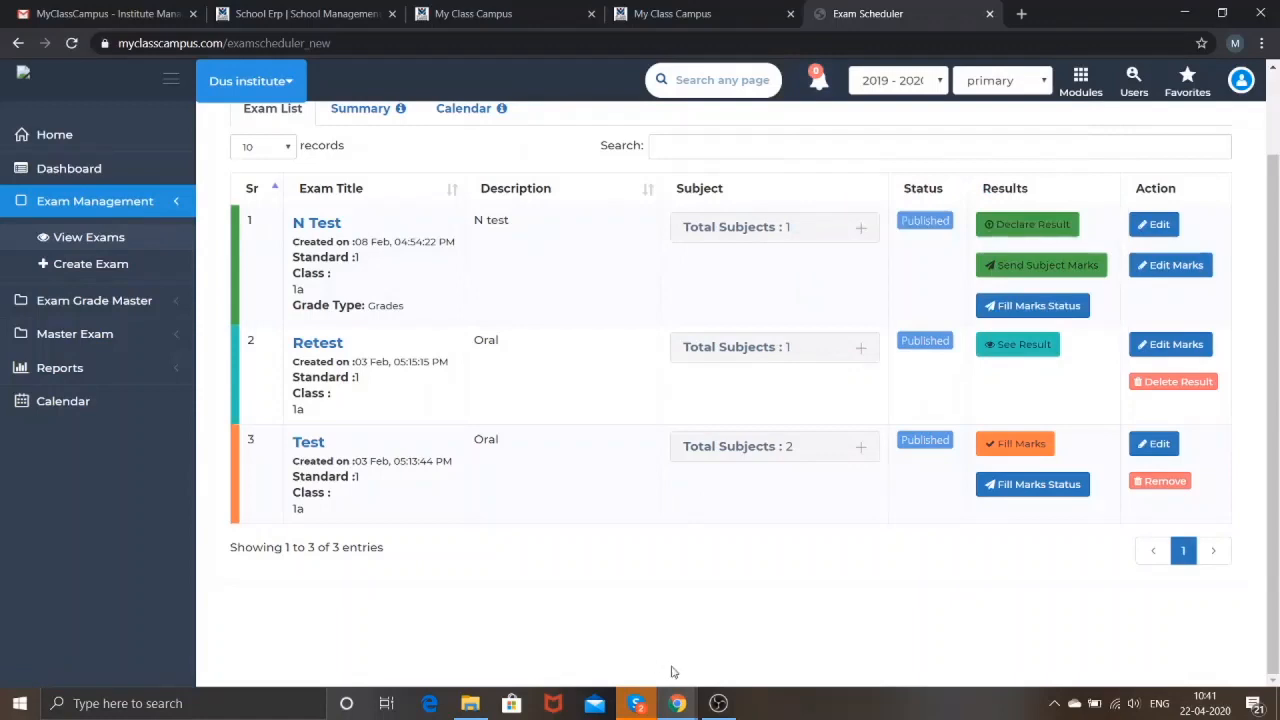
pyautogui.click(107, 141)
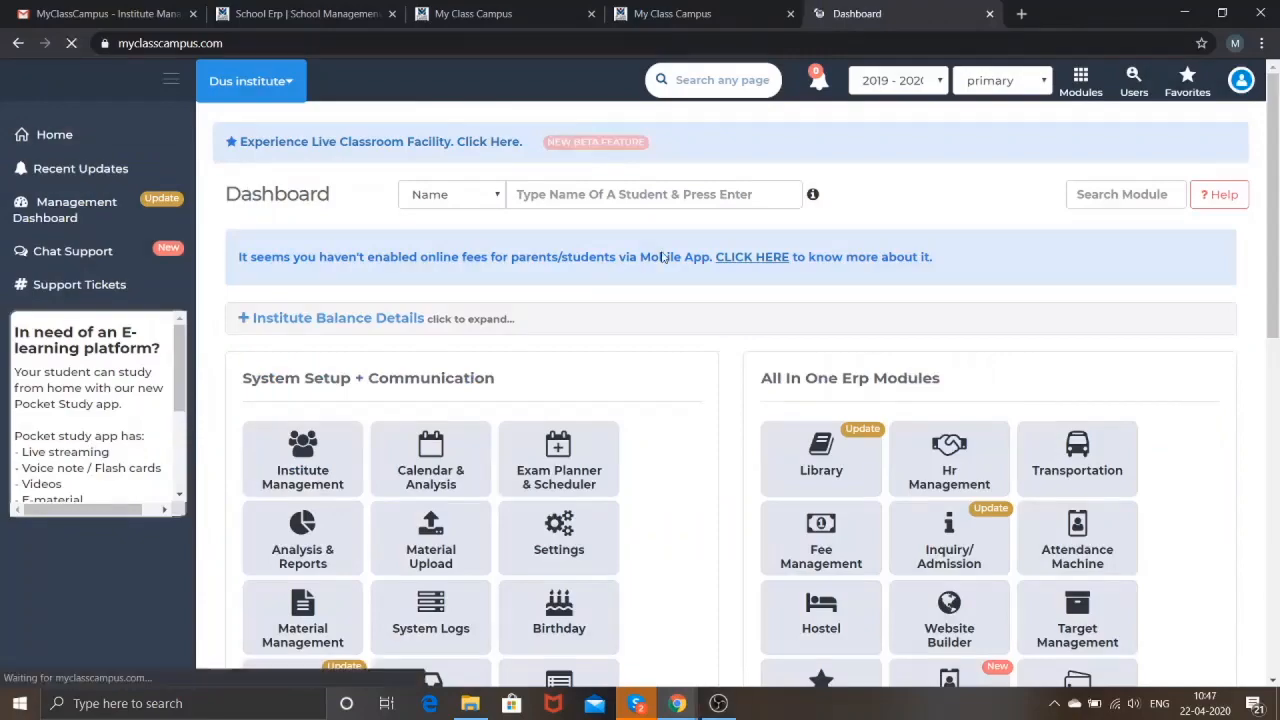
pyautogui.scroll(-3, 660, 257)
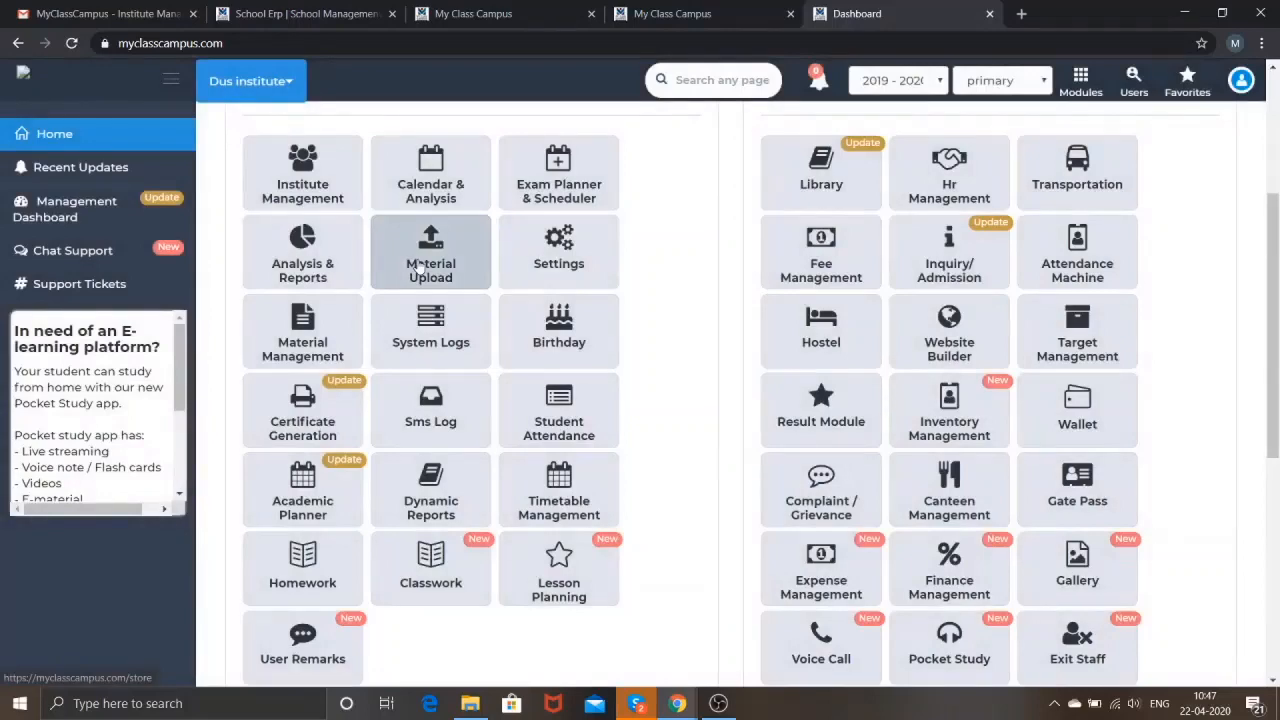
pyautogui.click(422, 265)
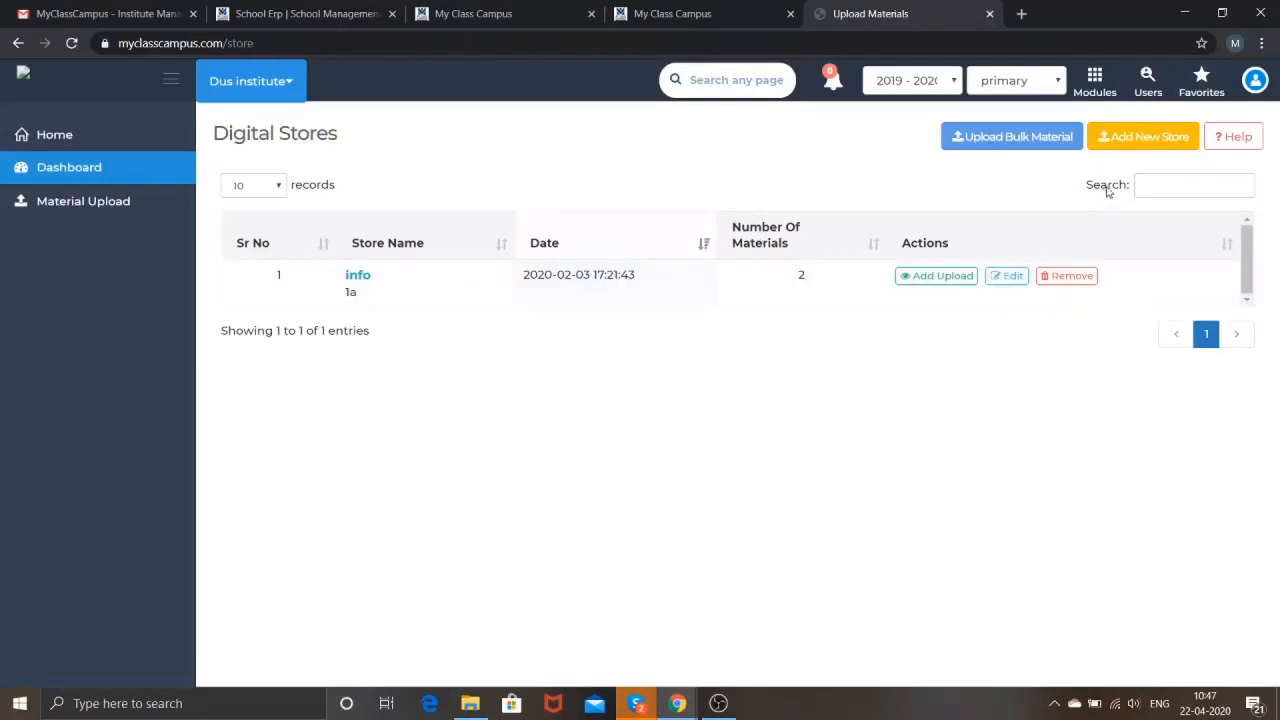
# - View the form for creating a new digital store, and open the info store to review its upload area and material history
pyautogui.click(1130, 139)
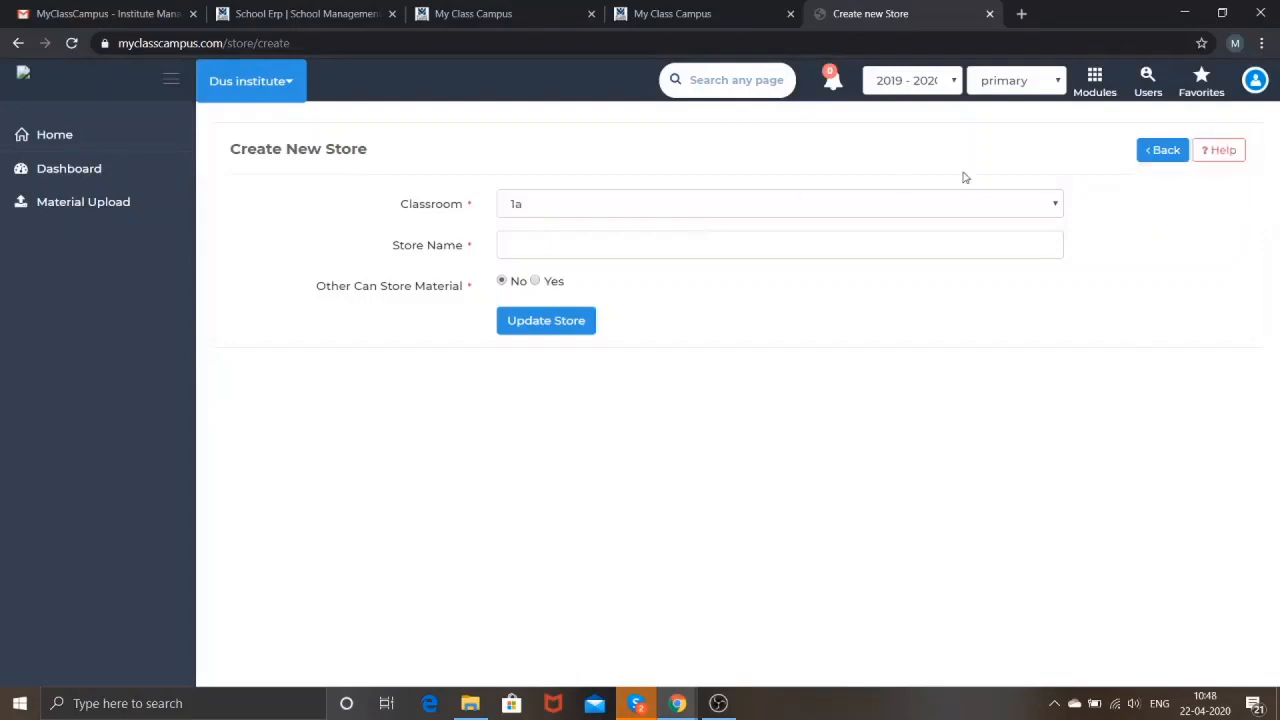
pyautogui.click(1148, 156)
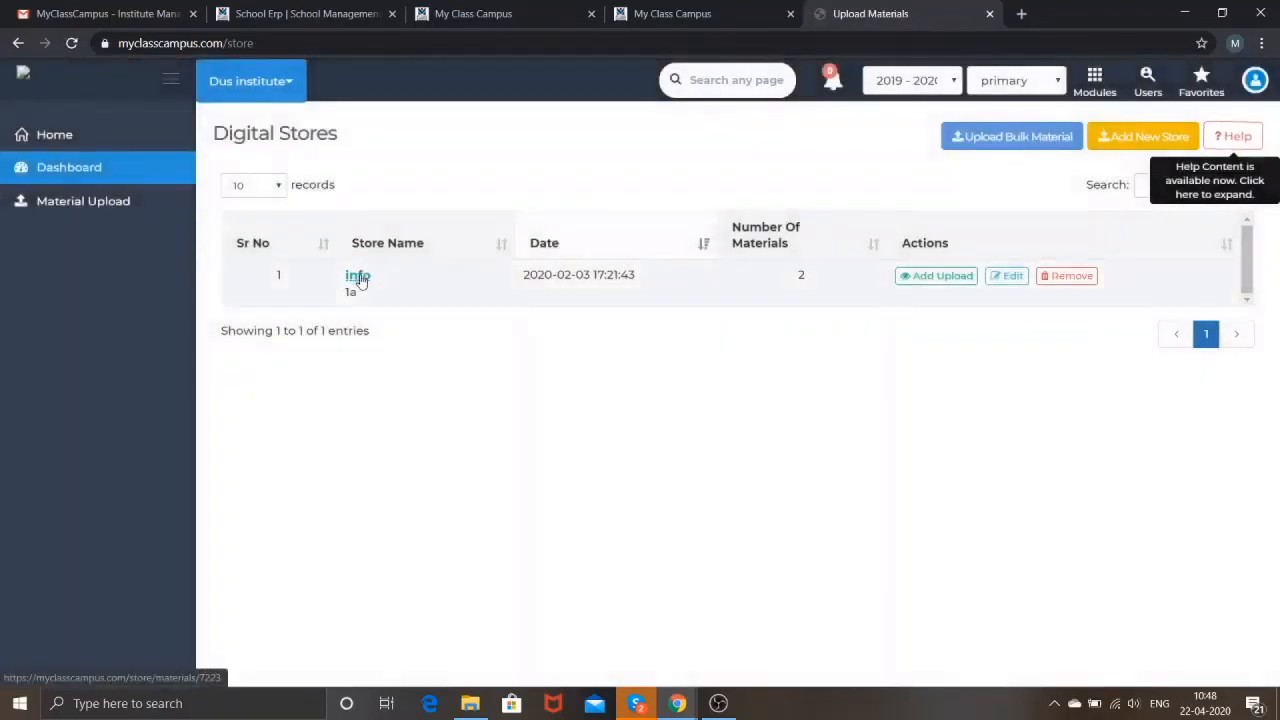
pyautogui.click(358, 277)
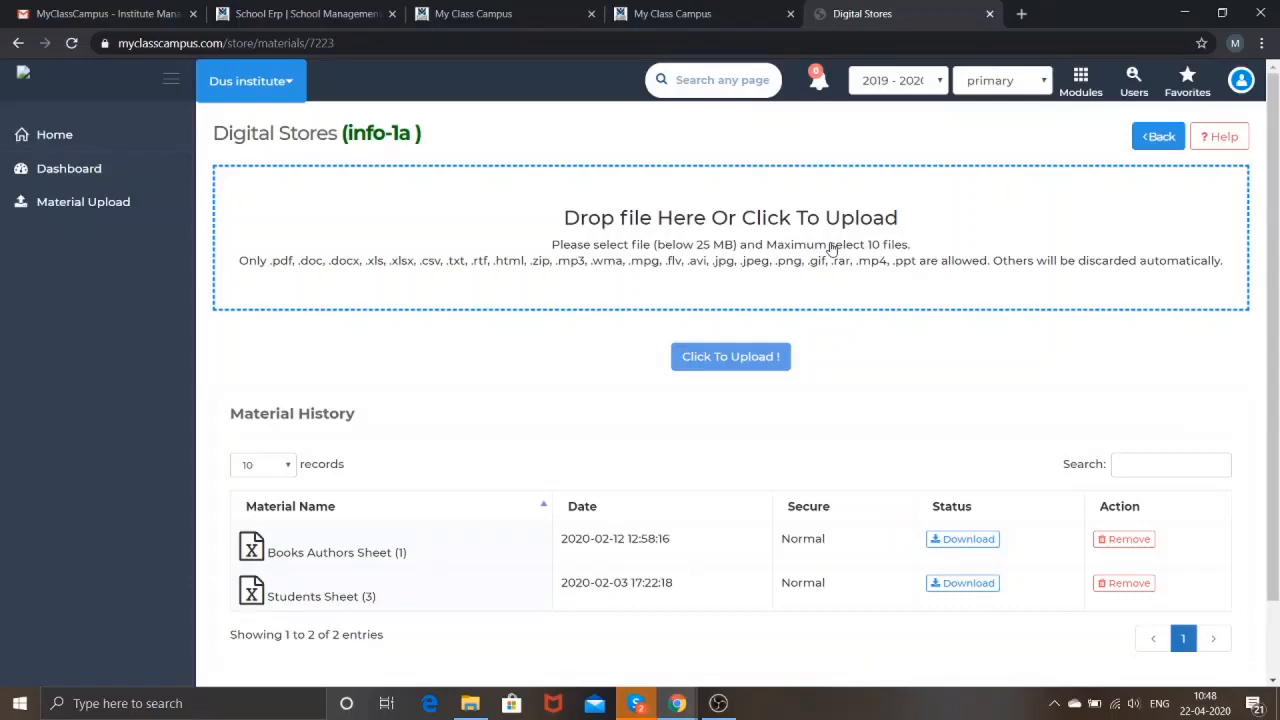
pyautogui.scroll(-1, 904, 463)
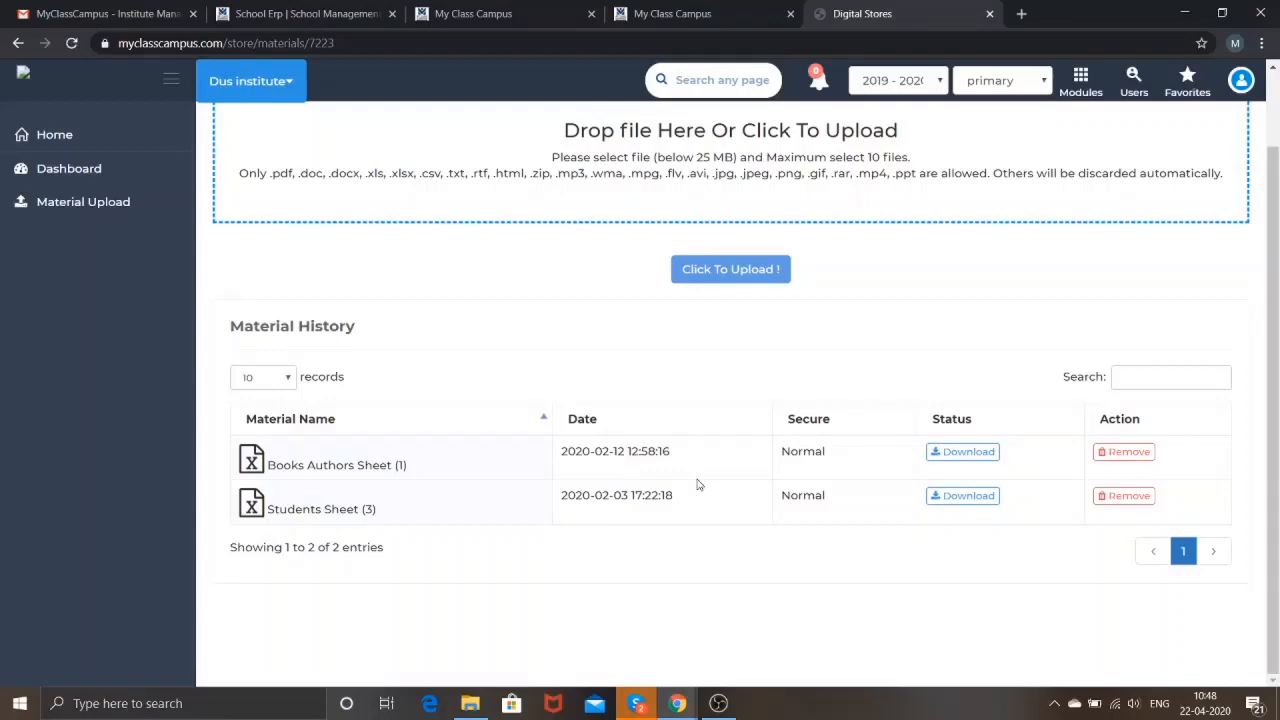
# - Return to the home dashboard and open the Certificate Generation module
pyautogui.click(145, 138)
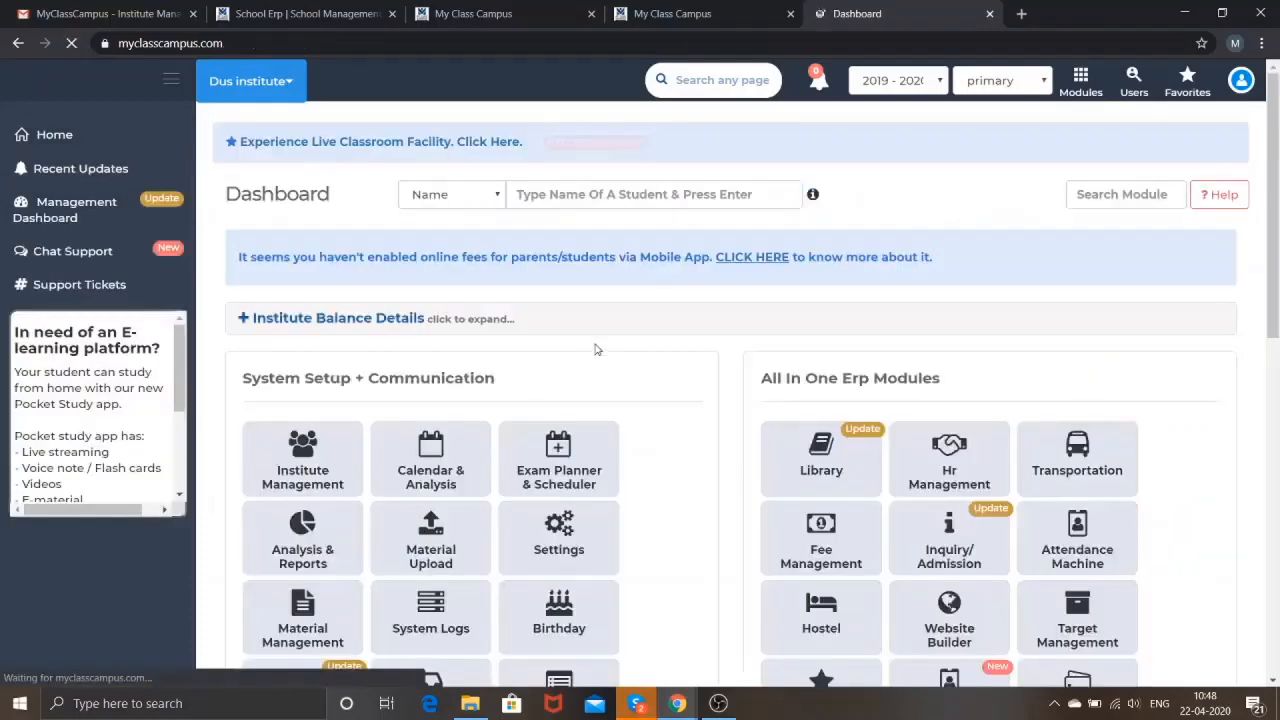
pyautogui.scroll(-2, 594, 352)
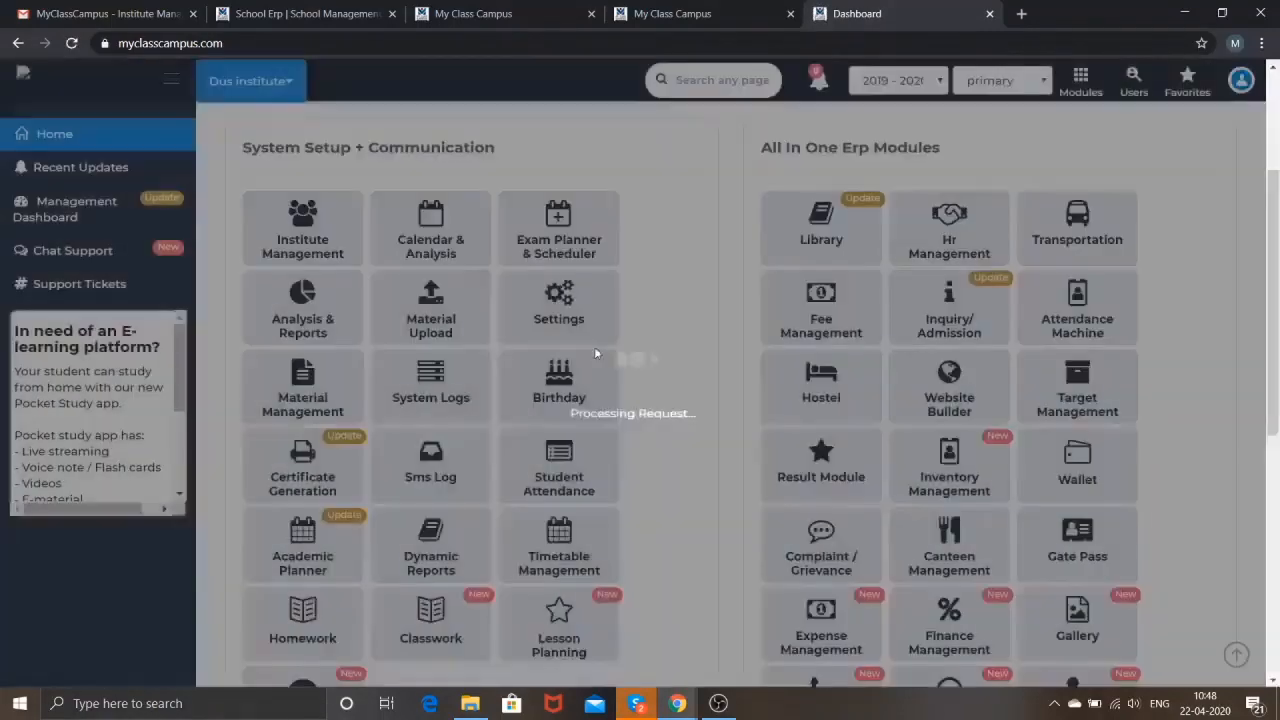
pyautogui.scroll(-1, 594, 352)
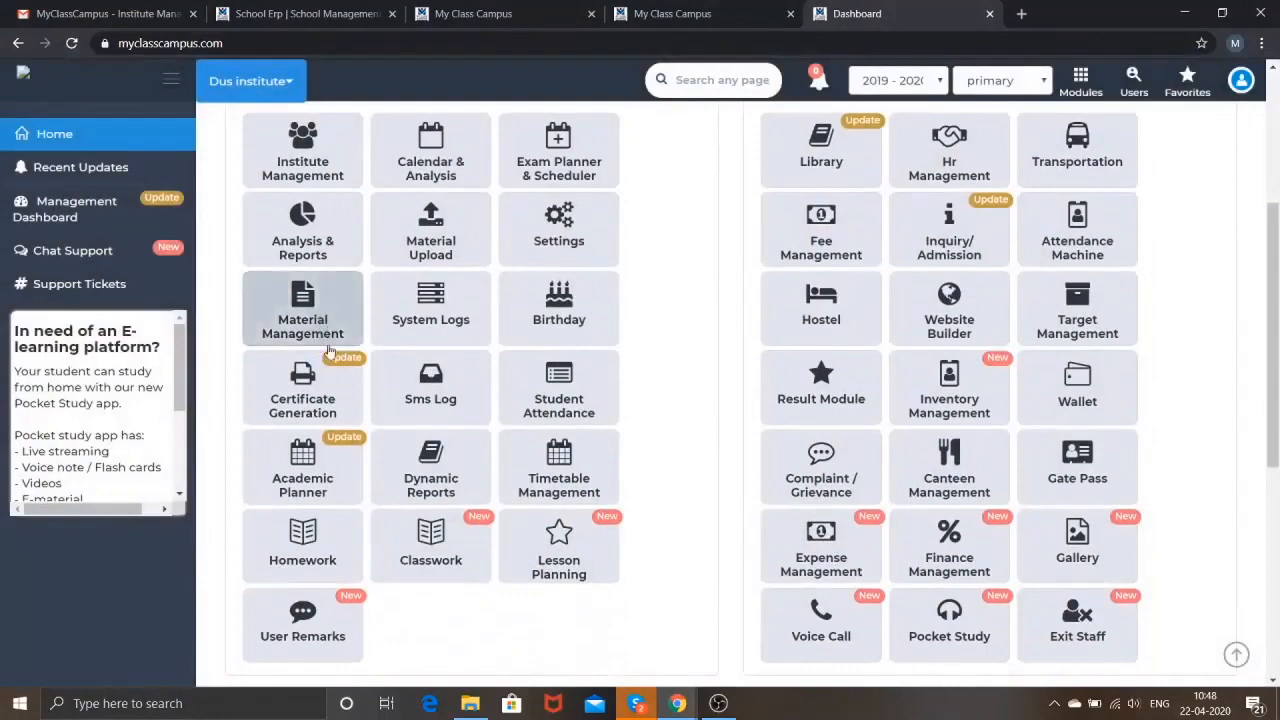
pyautogui.click(324, 401)
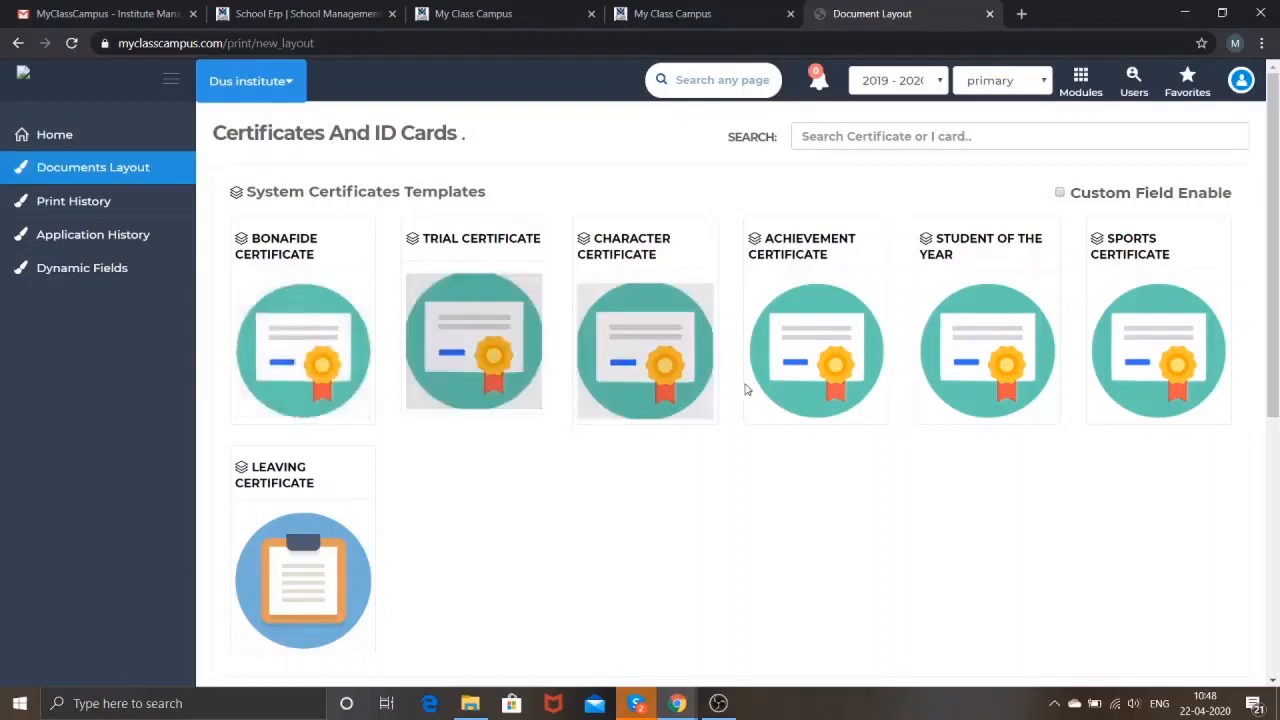
# - Review the system certificate templates, ID card templates and the customized template section
pyautogui.scroll(-3, 895, 388)
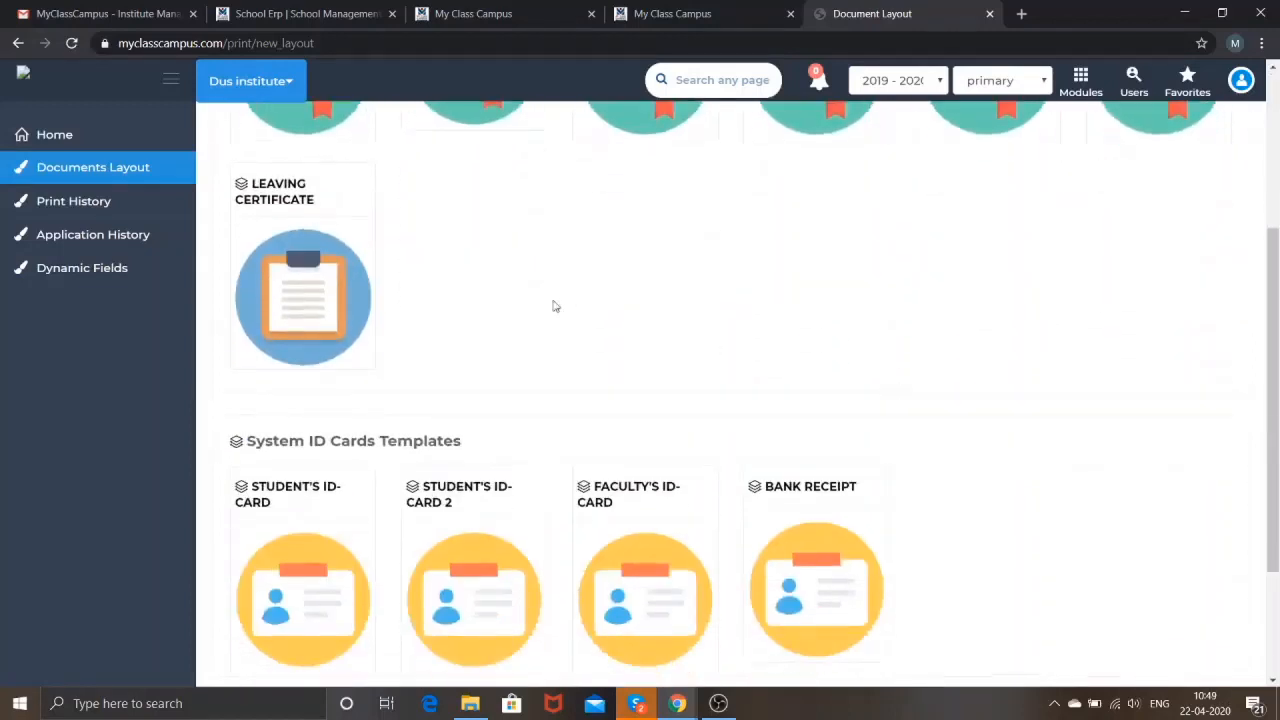
pyautogui.scroll(-2, 780, 327)
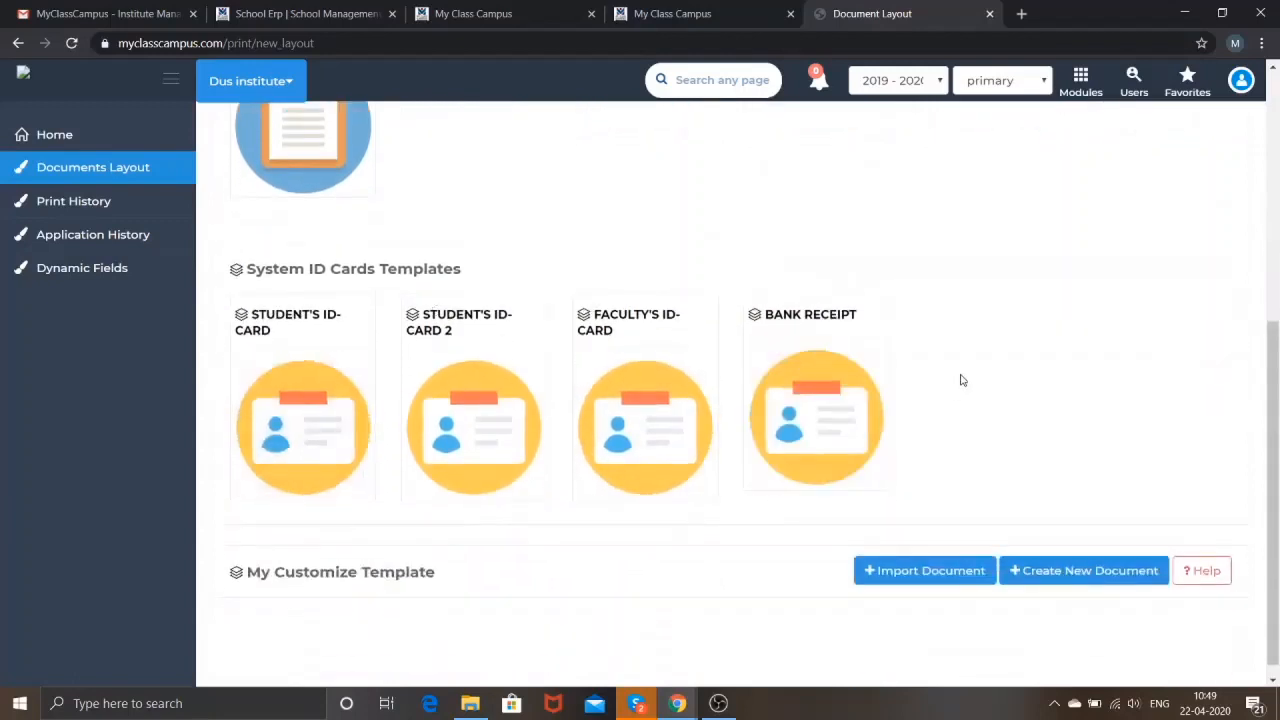
pyautogui.scroll(5, 960, 380)
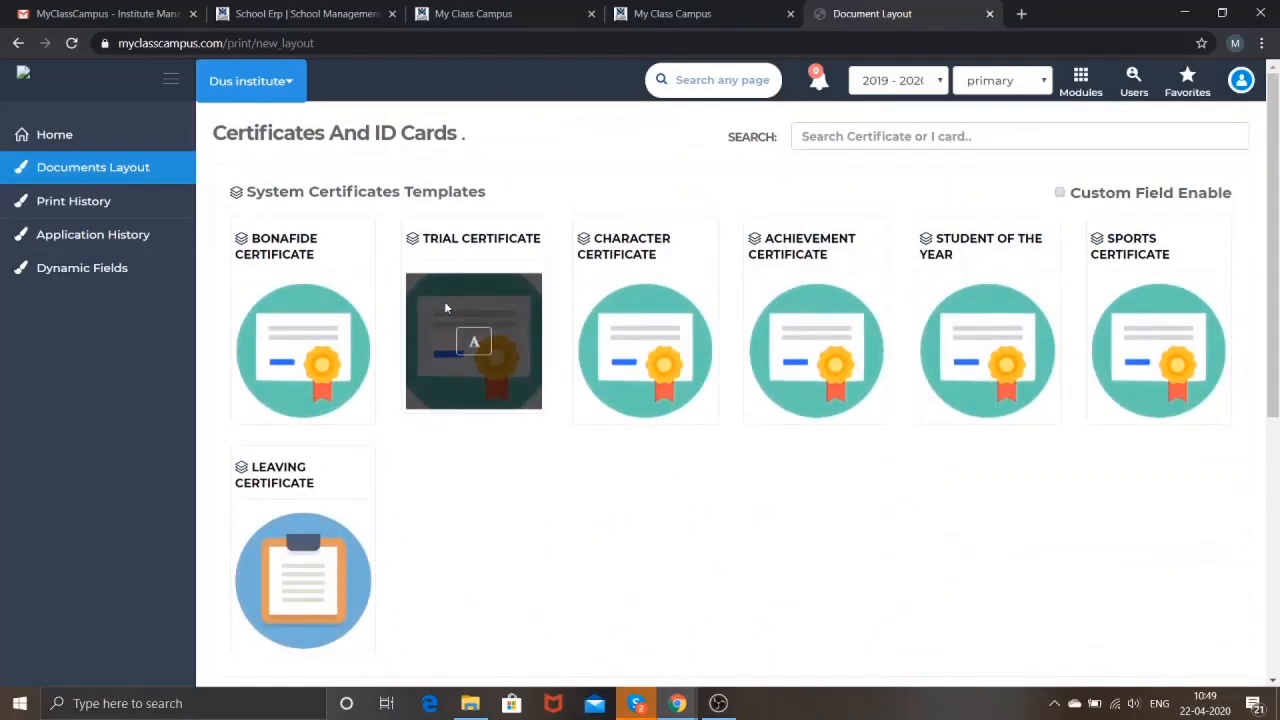
# - Open the Bonafide Certificate format, load Layout 1 and review its text and placeholders down to the save option
pyautogui.moveTo(300, 348)
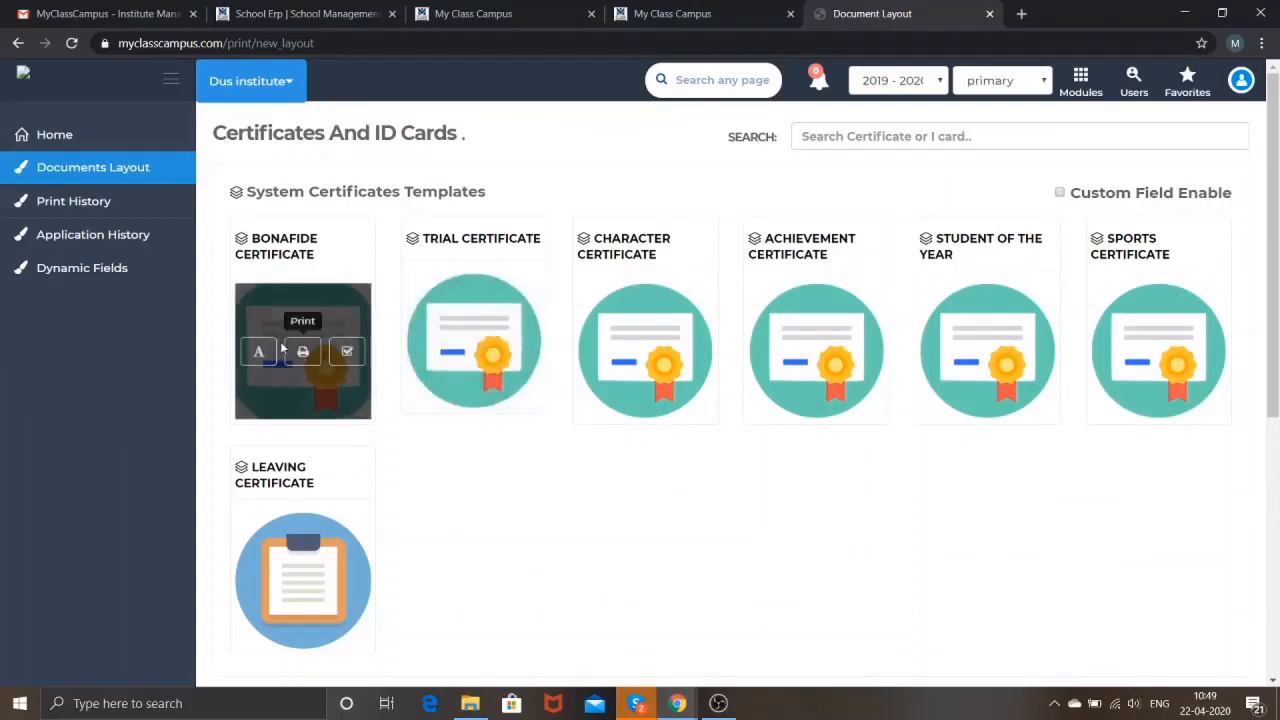
pyautogui.click(260, 352)
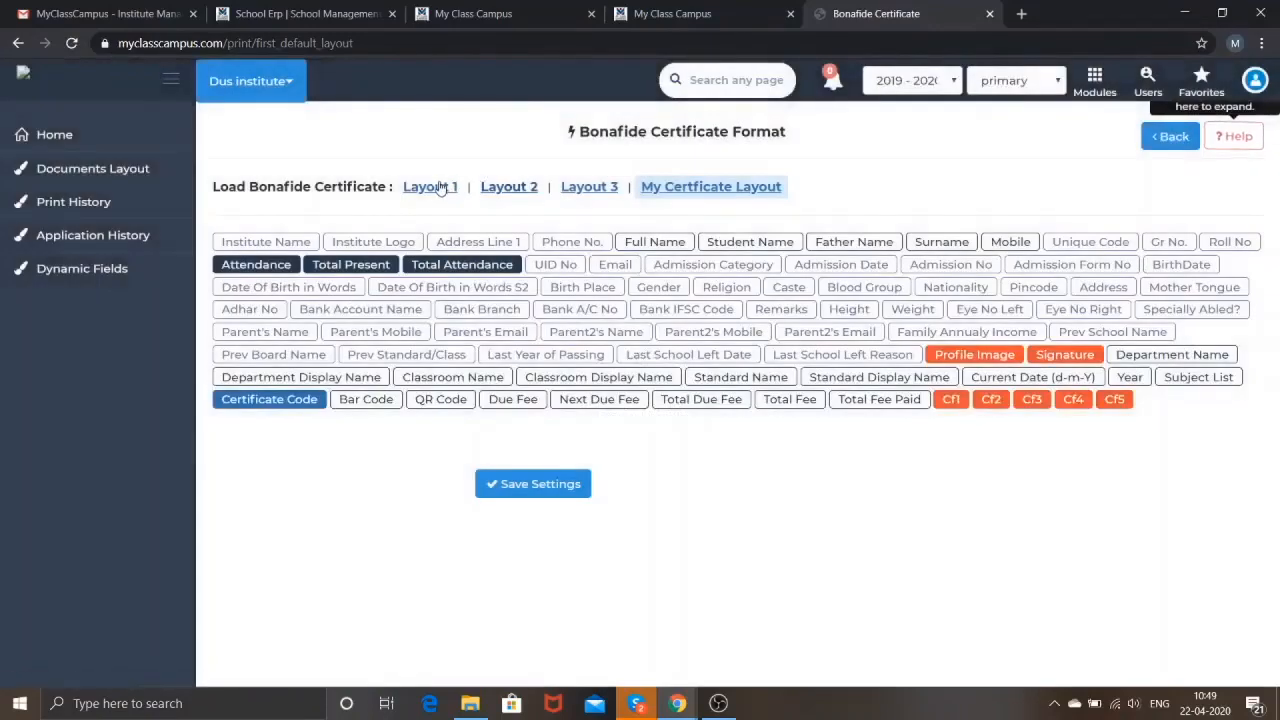
pyautogui.click(437, 186)
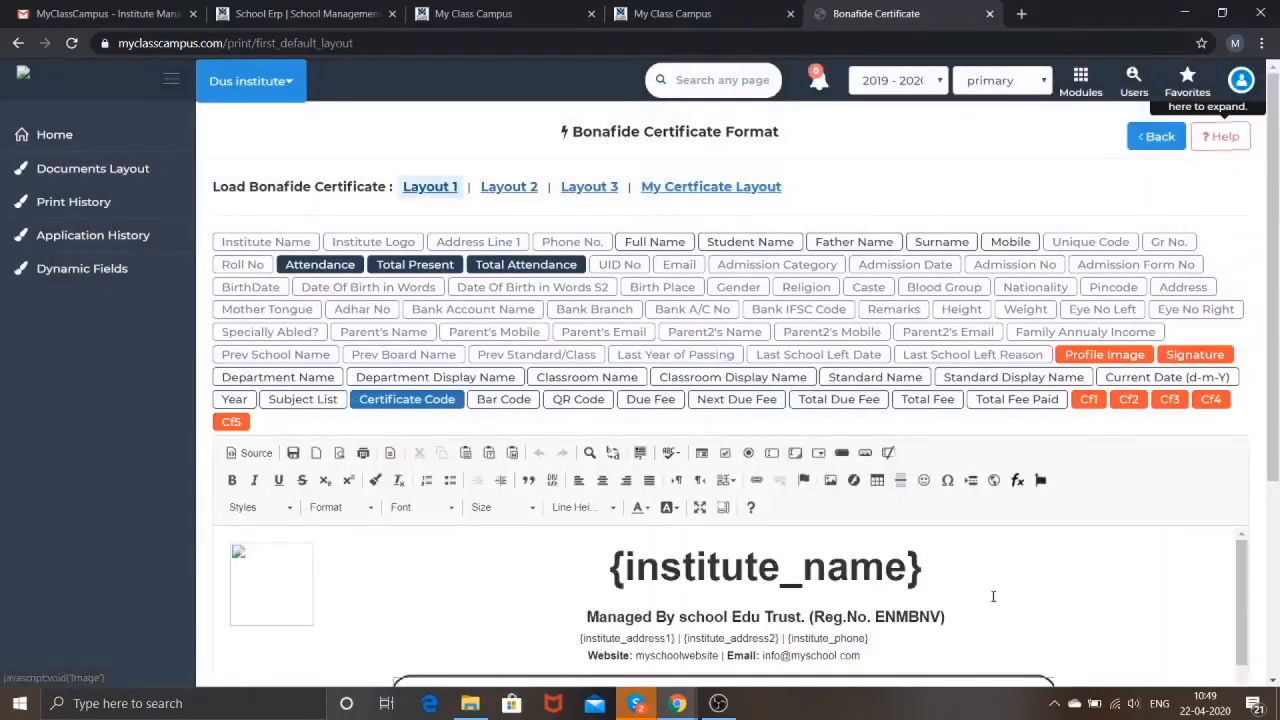
pyautogui.scroll(-5, 993, 597)
pyautogui.scroll(-1, 993, 597)
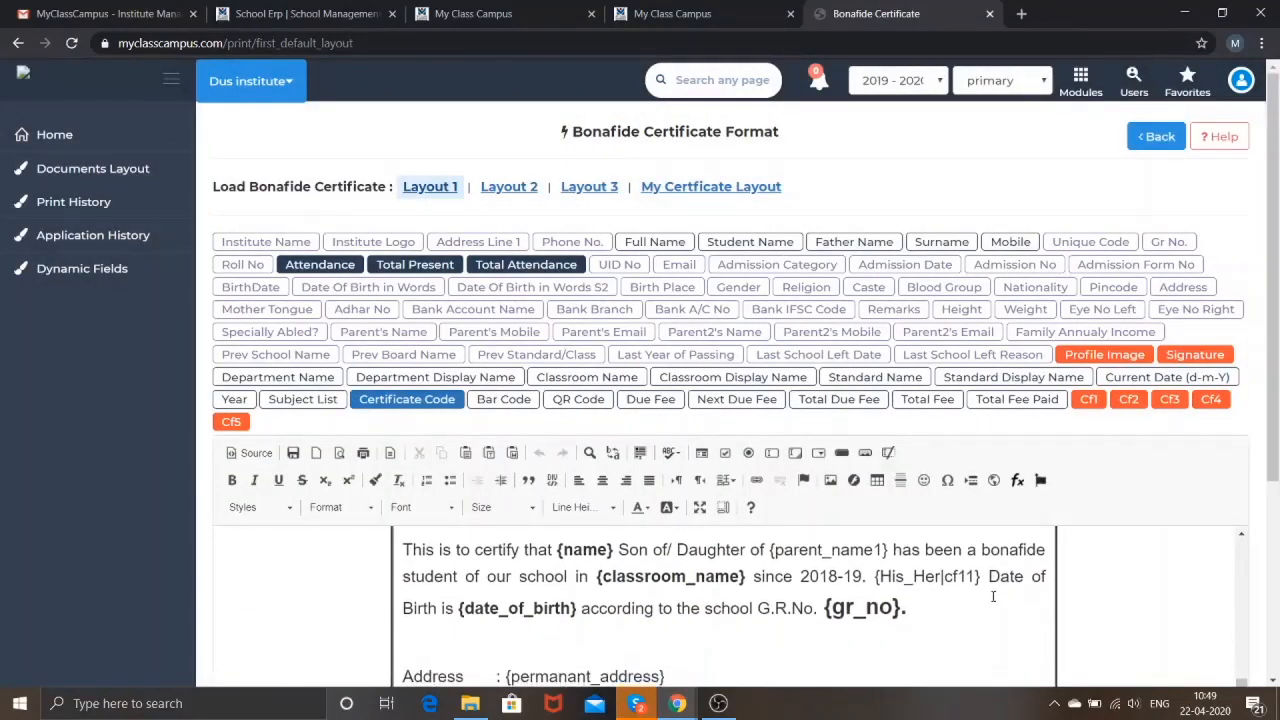
pyautogui.scroll(6, 993, 597)
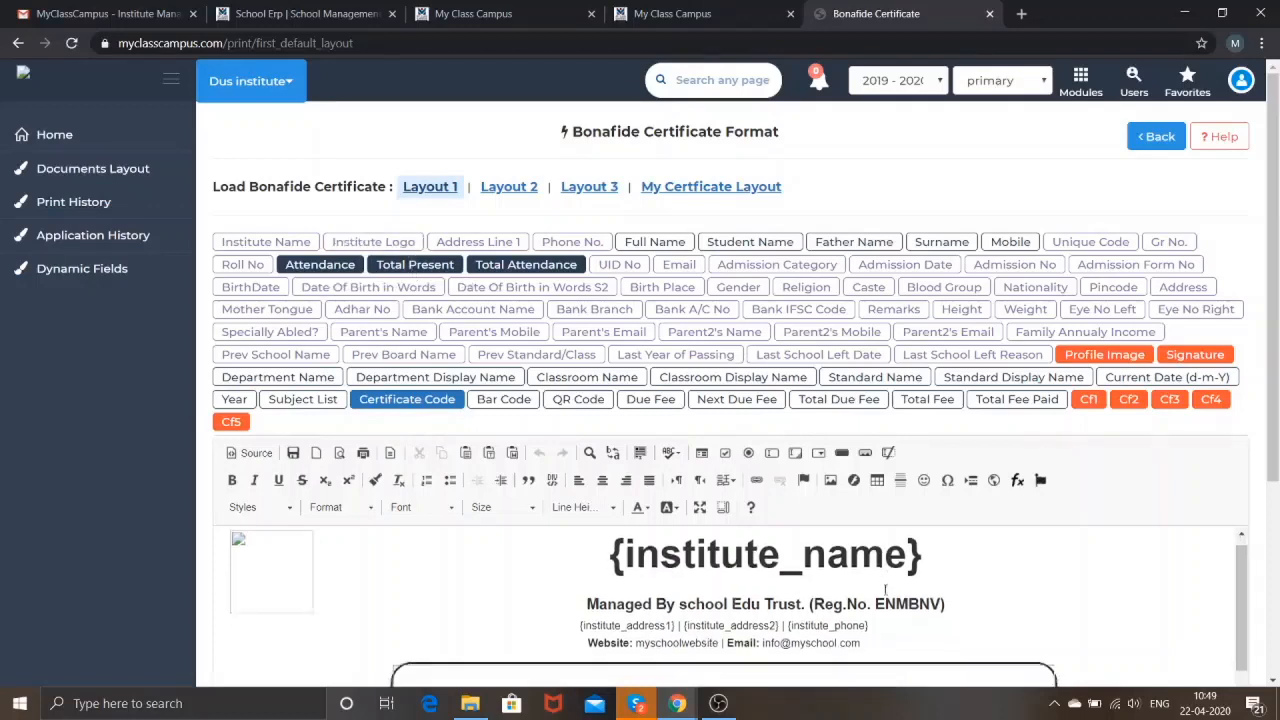
pyautogui.scroll(-3, 884, 588)
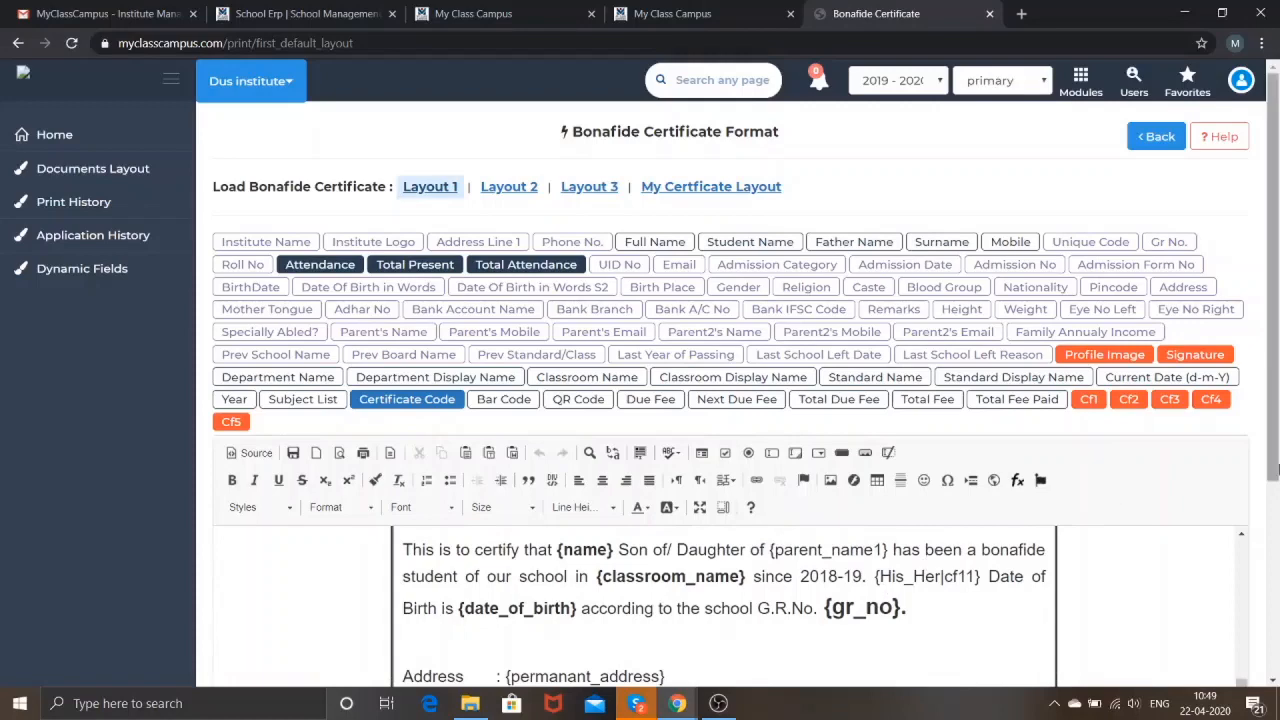
pyautogui.moveTo(1274, 462); pyautogui.dragTo(1278, 700)
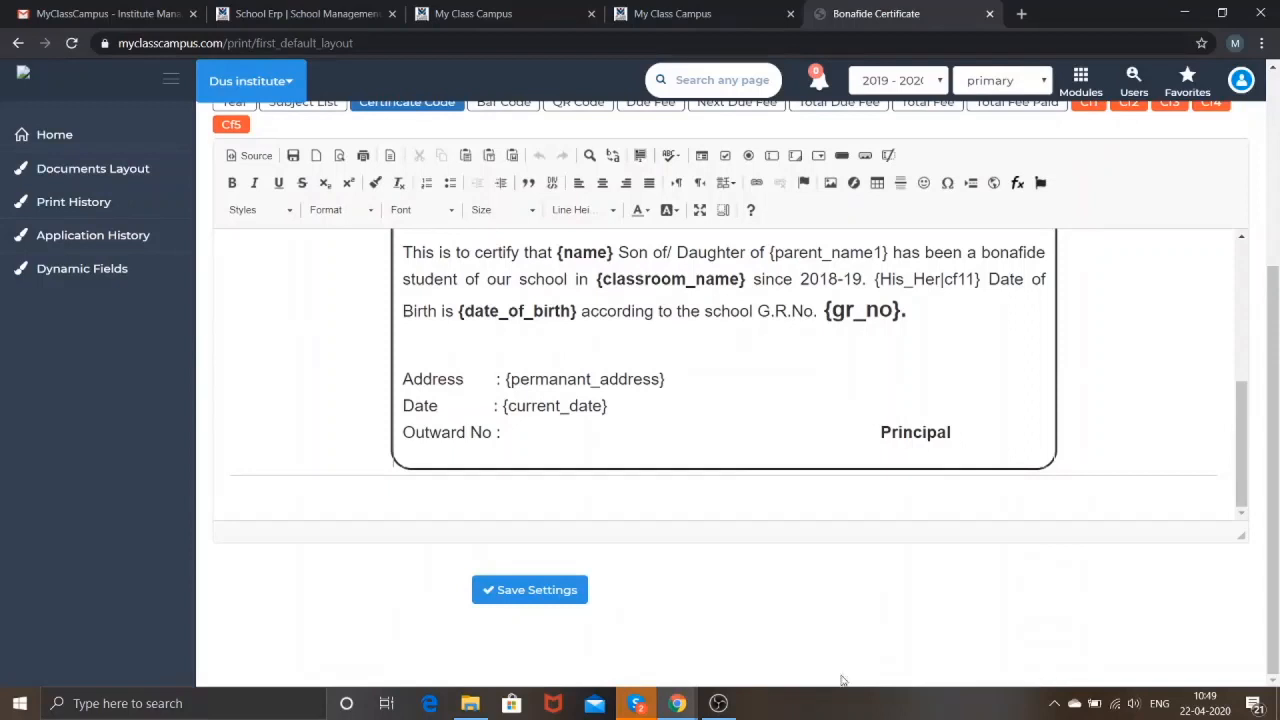
# - Return to the certificate templates and open the print page of the Bonafide Certificate
pyautogui.click(18, 43)
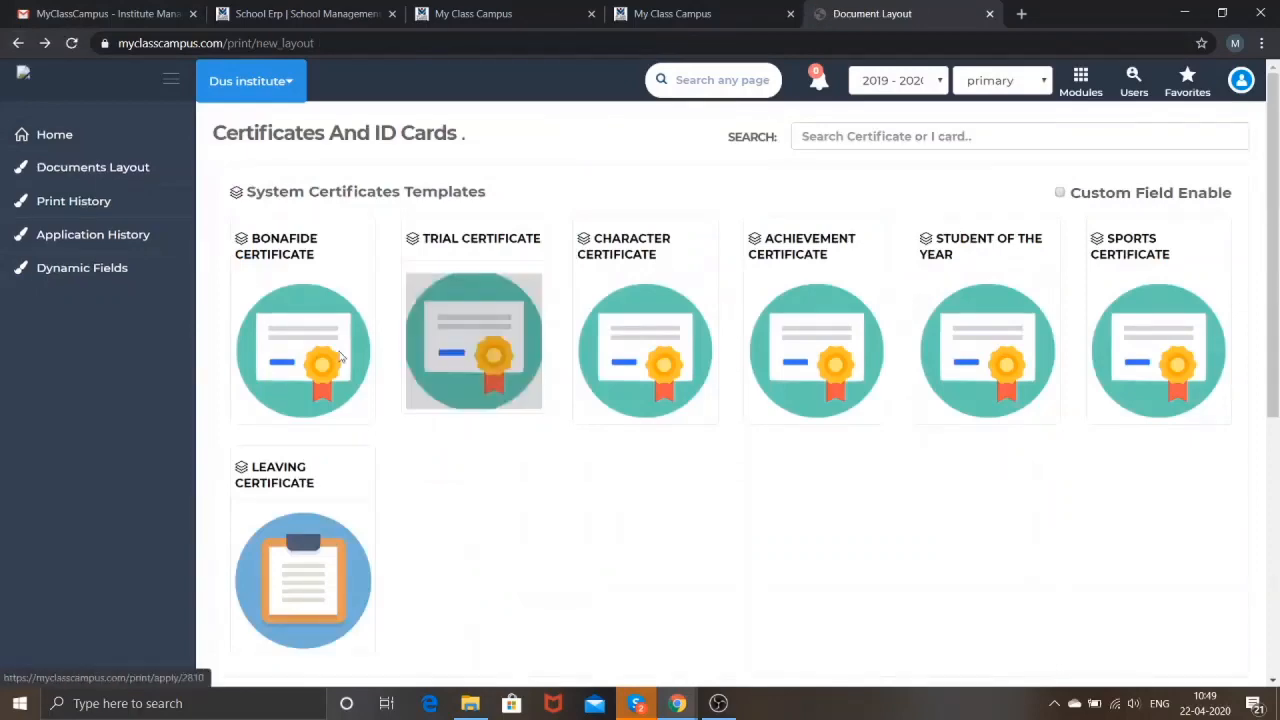
pyautogui.moveTo(341, 352)
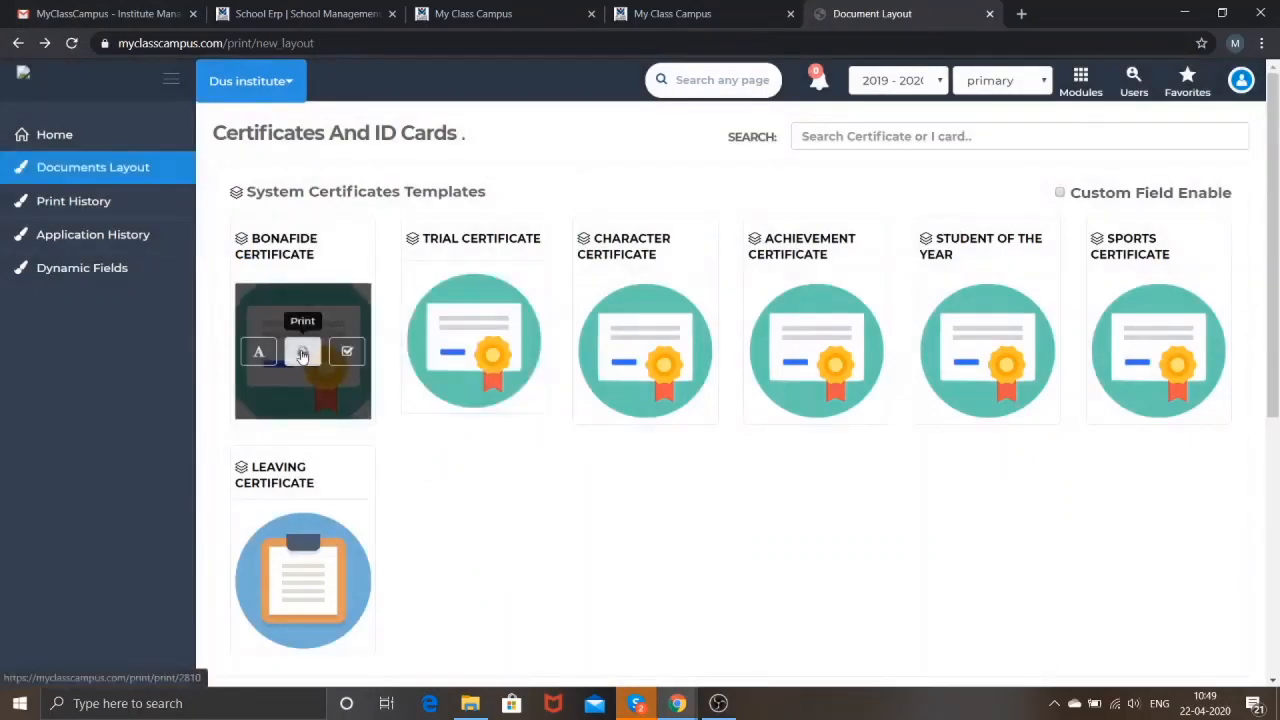
pyautogui.click(302, 352)
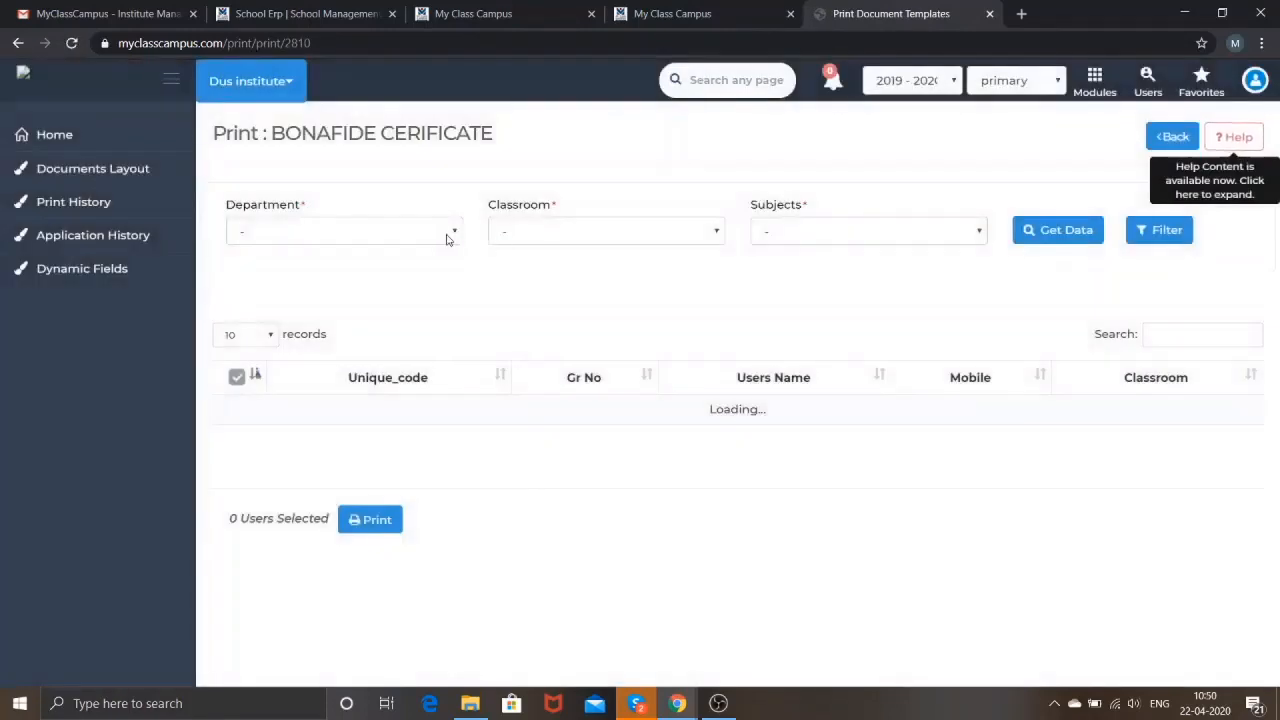
# - Retrieve the students of the primary department's classroom 1a for bonafide certificate printing
pyautogui.click(447, 238)
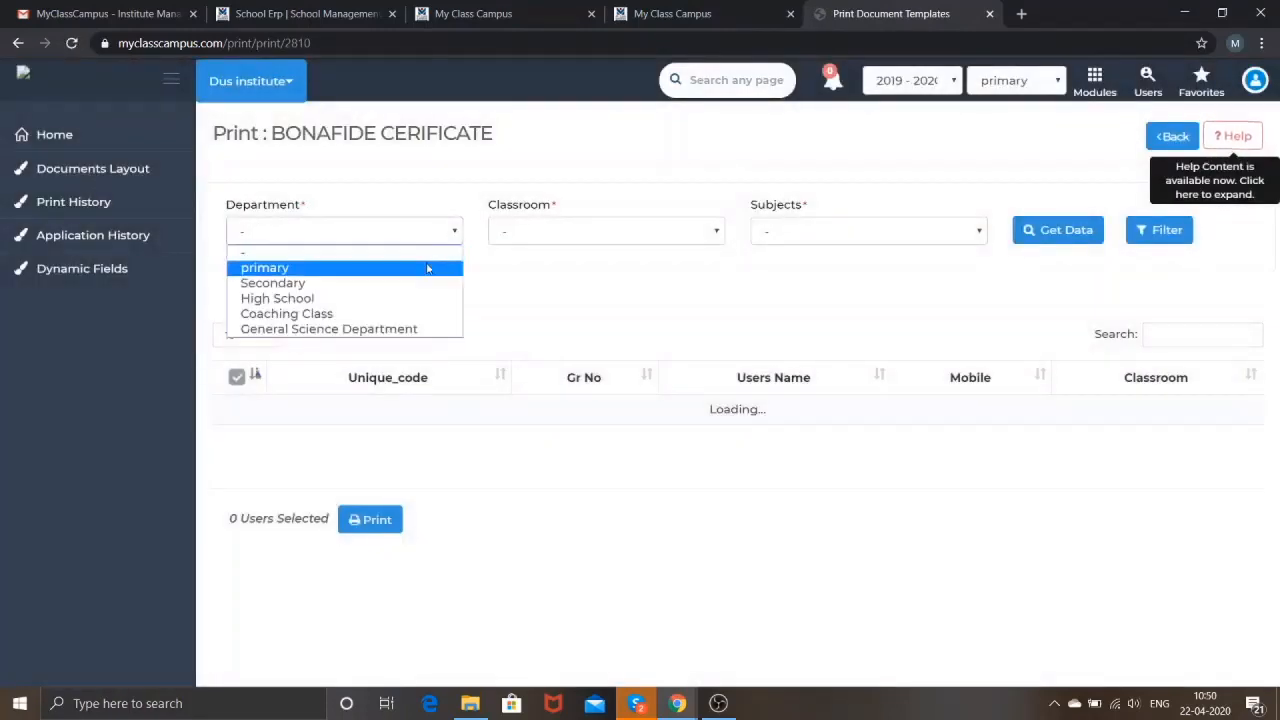
pyautogui.click(427, 268)
pyautogui.click(616, 236)
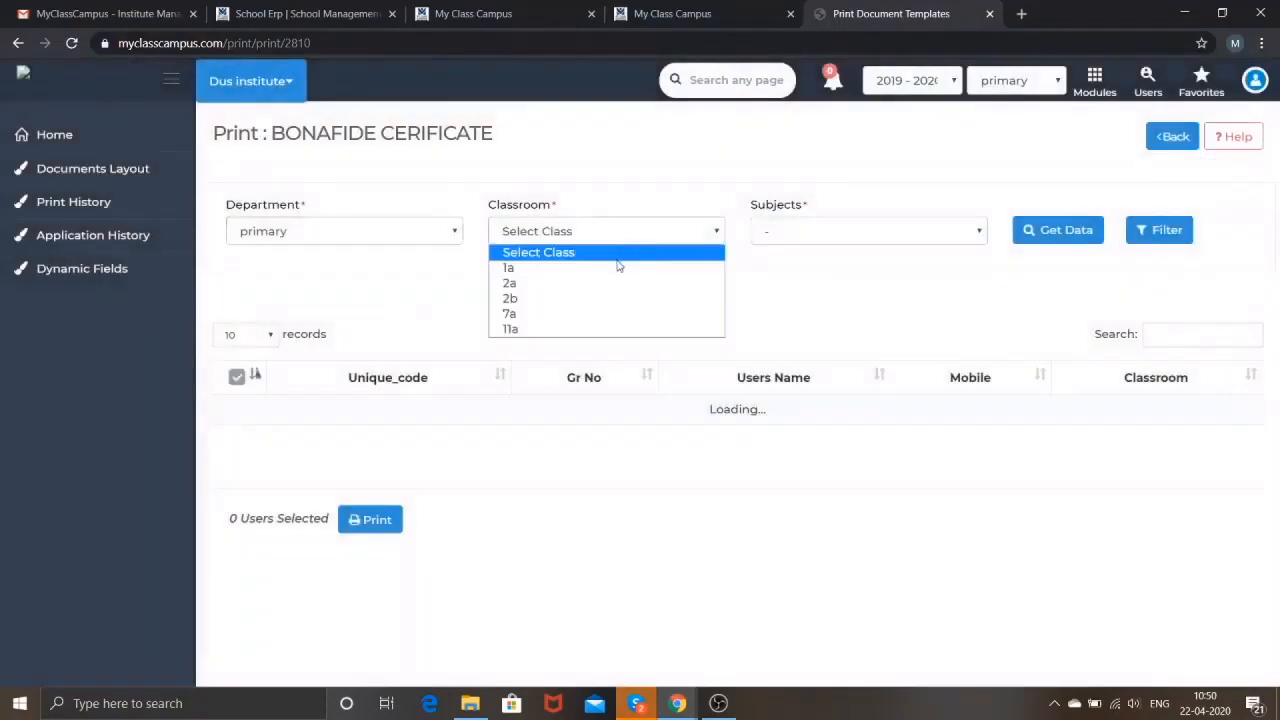
pyautogui.click(617, 269)
pyautogui.click(797, 236)
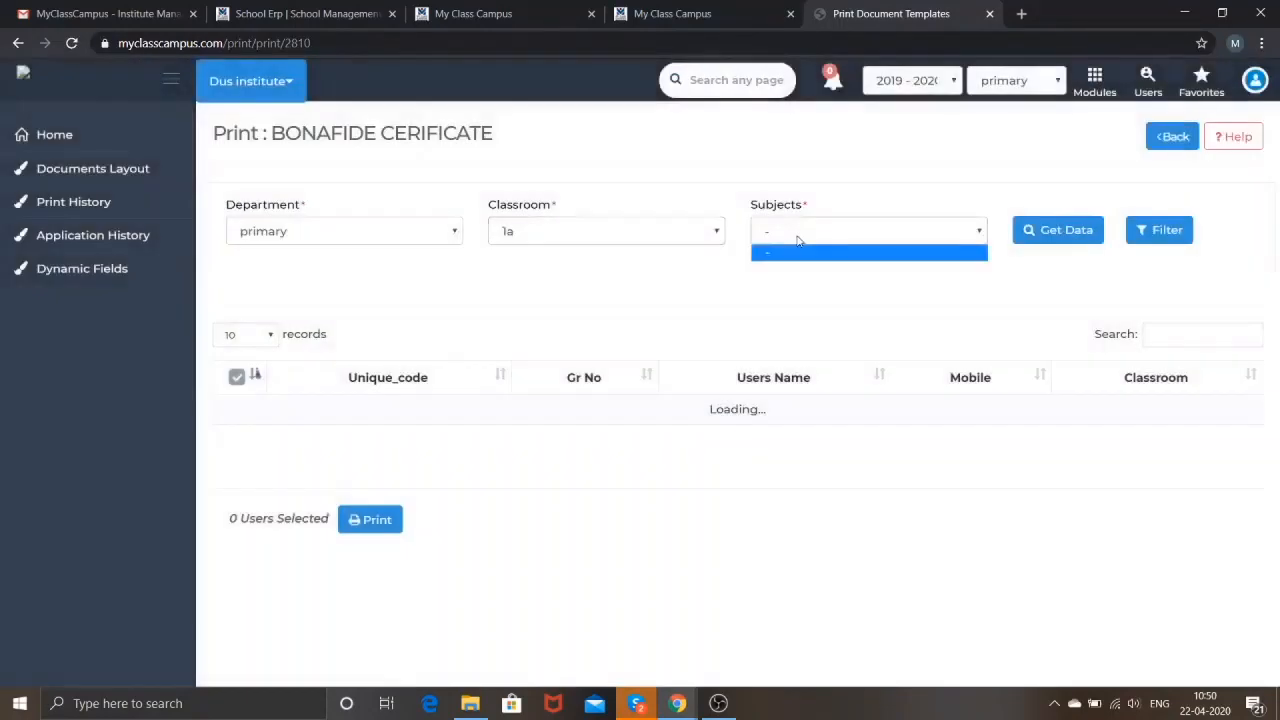
pyautogui.click(1027, 235)
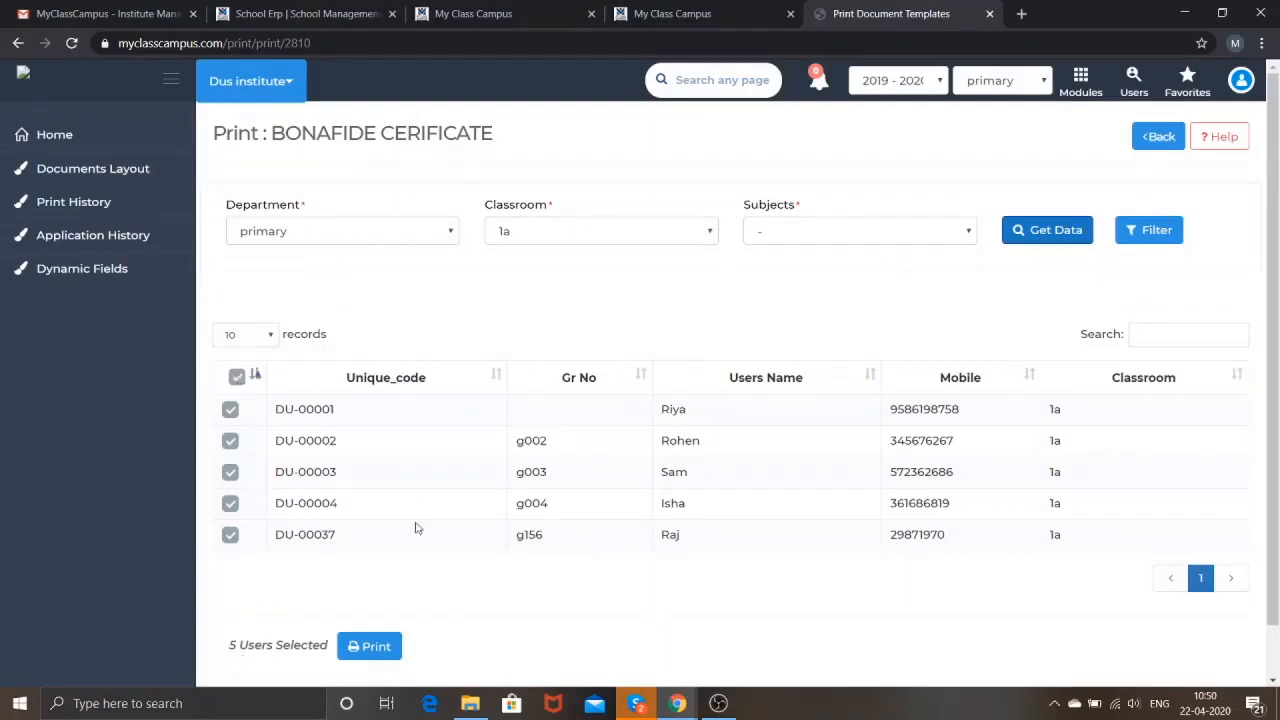
# - Generate the print preview for the selected students, review their bonafide certificates and return to the print page
pyautogui.click(376, 647)
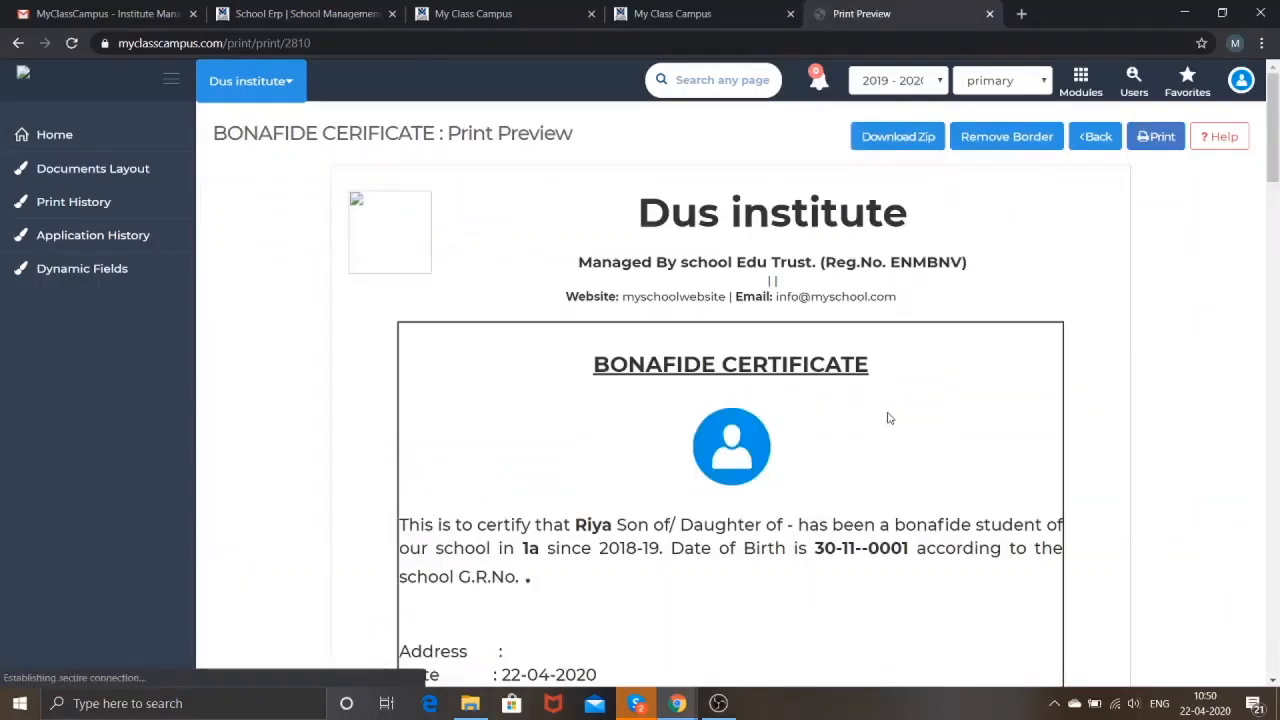
pyautogui.scroll(-2, 887, 419)
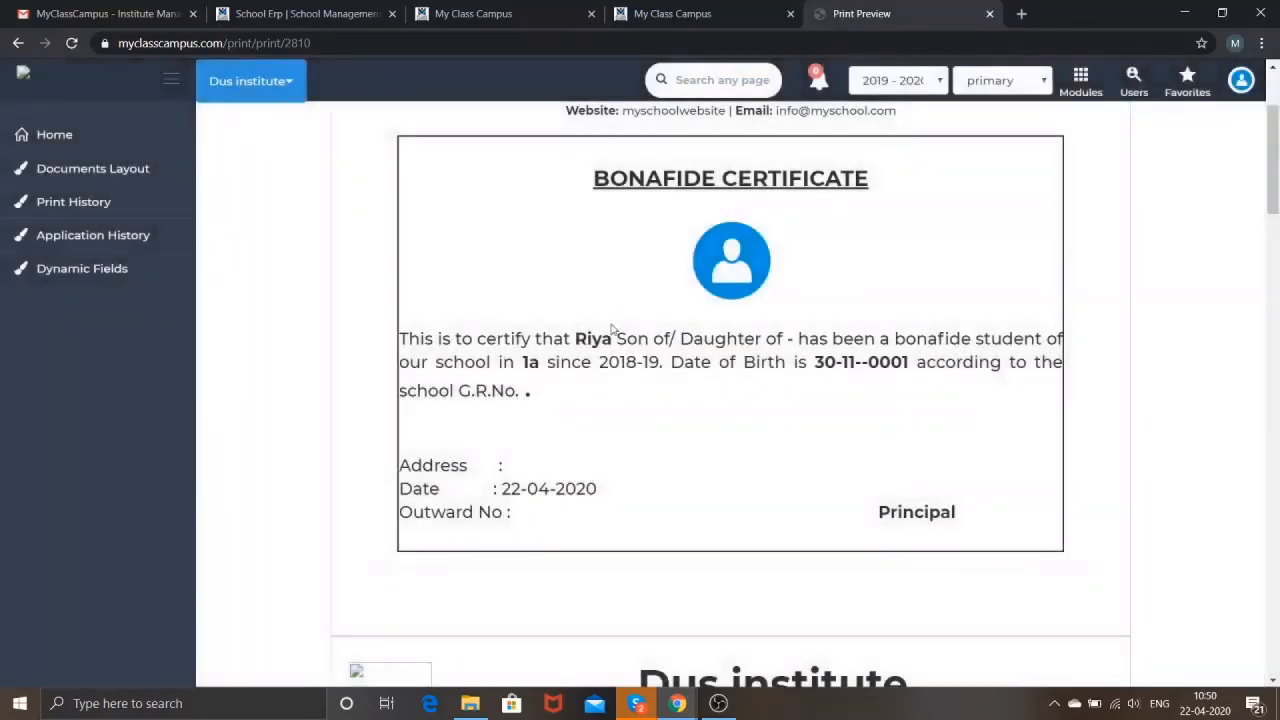
pyautogui.scroll(-3, 847, 410)
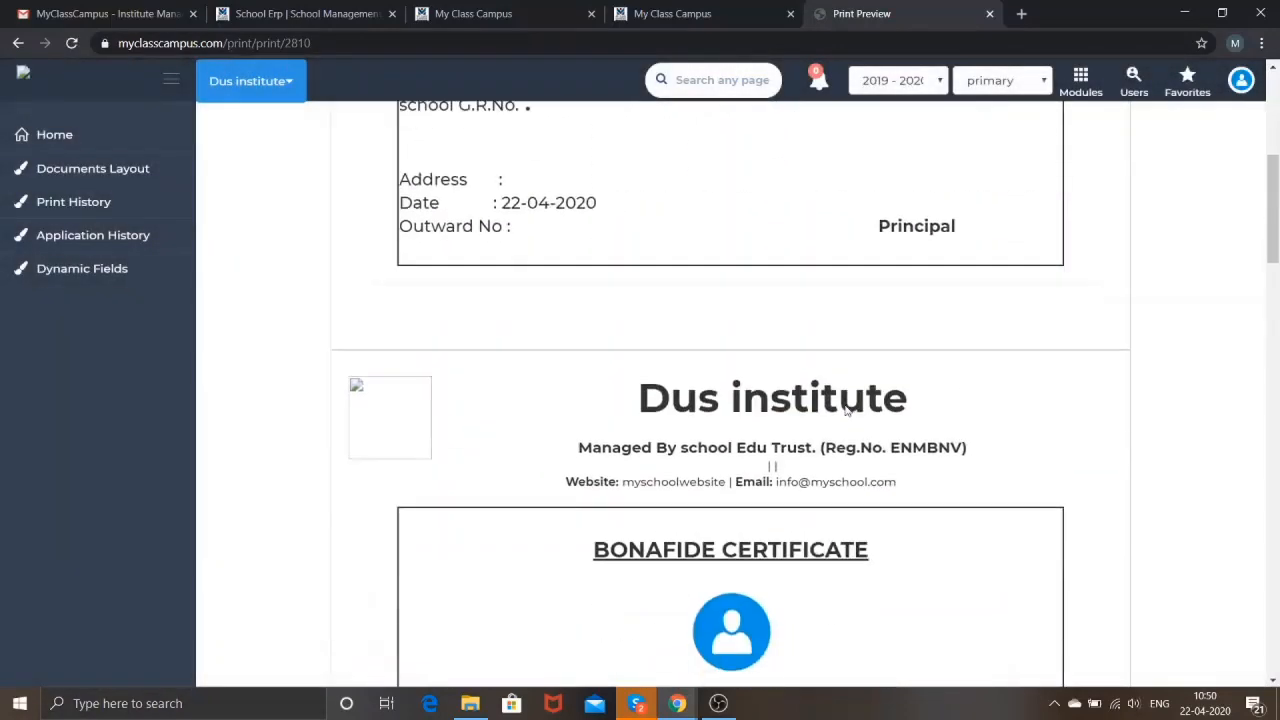
pyautogui.scroll(-2, 847, 410)
pyautogui.scroll(-10, 847, 410)
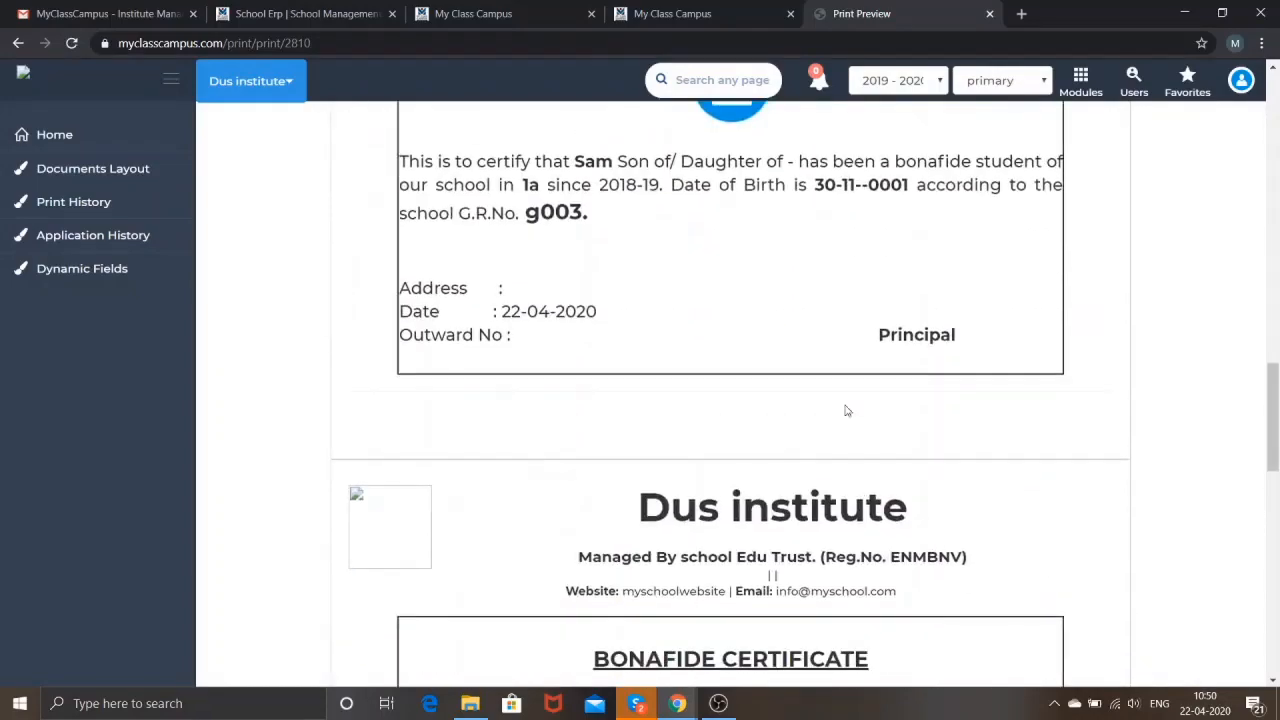
pyautogui.scroll(-6, 847, 410)
pyautogui.scroll(20, 847, 411)
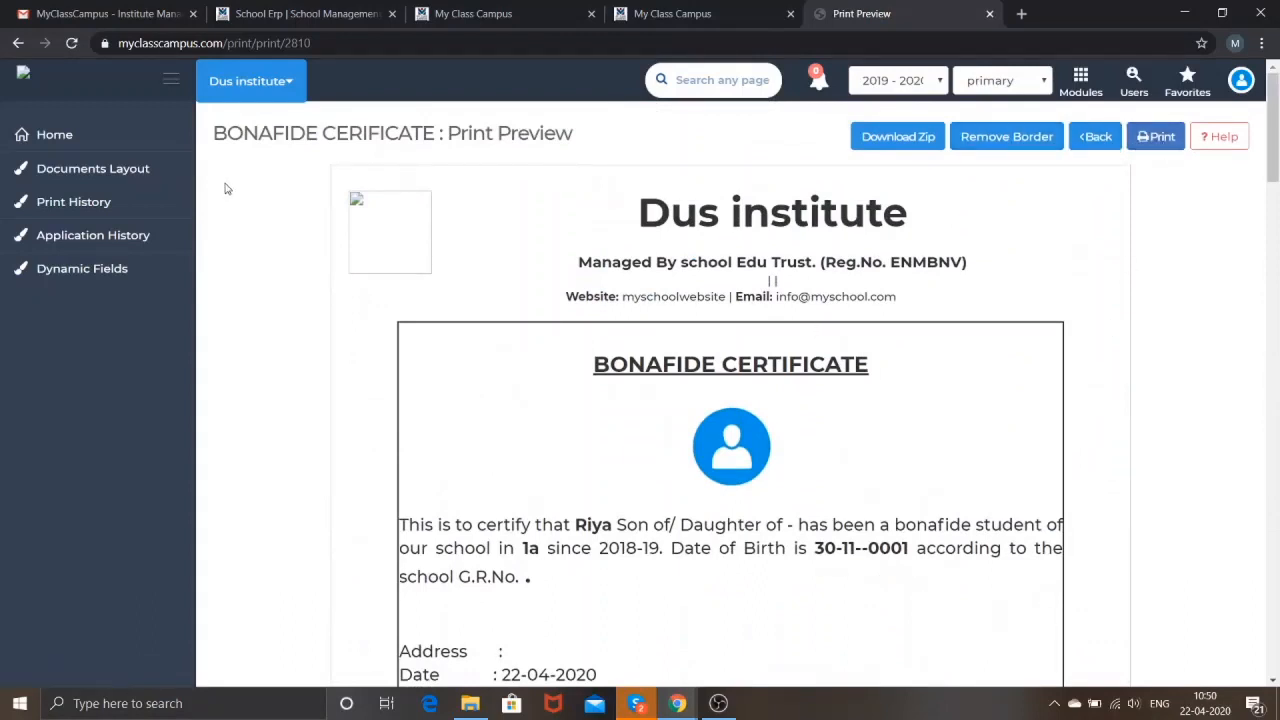
pyautogui.click(19, 45)
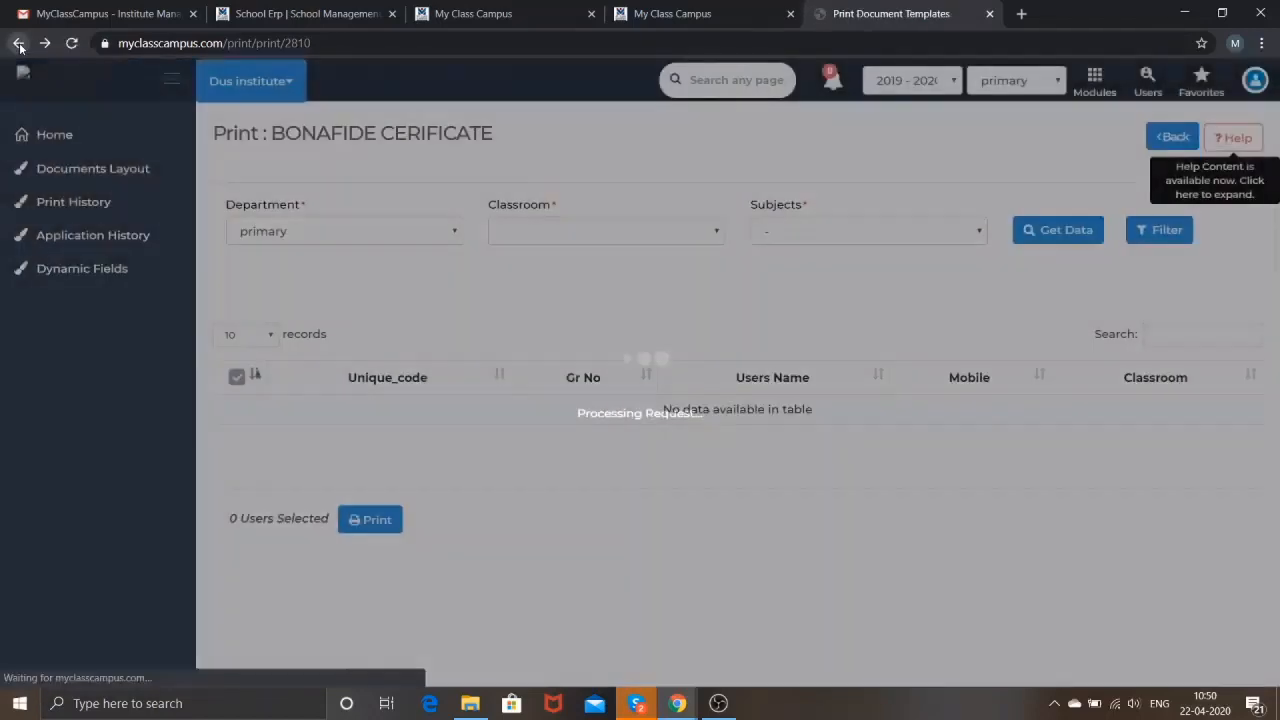
# - Return to the certificate templates and review the system certificate and ID card templates
pyautogui.click(19, 45)
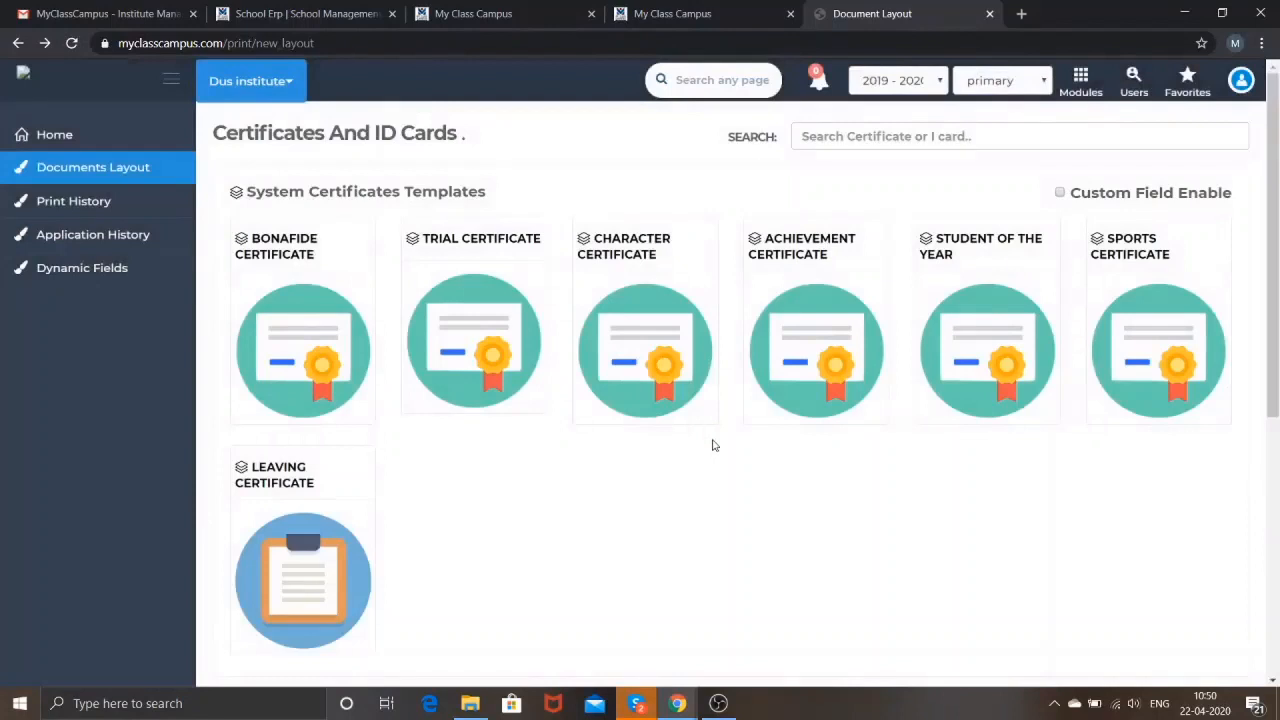
pyautogui.scroll(-3, 712, 445)
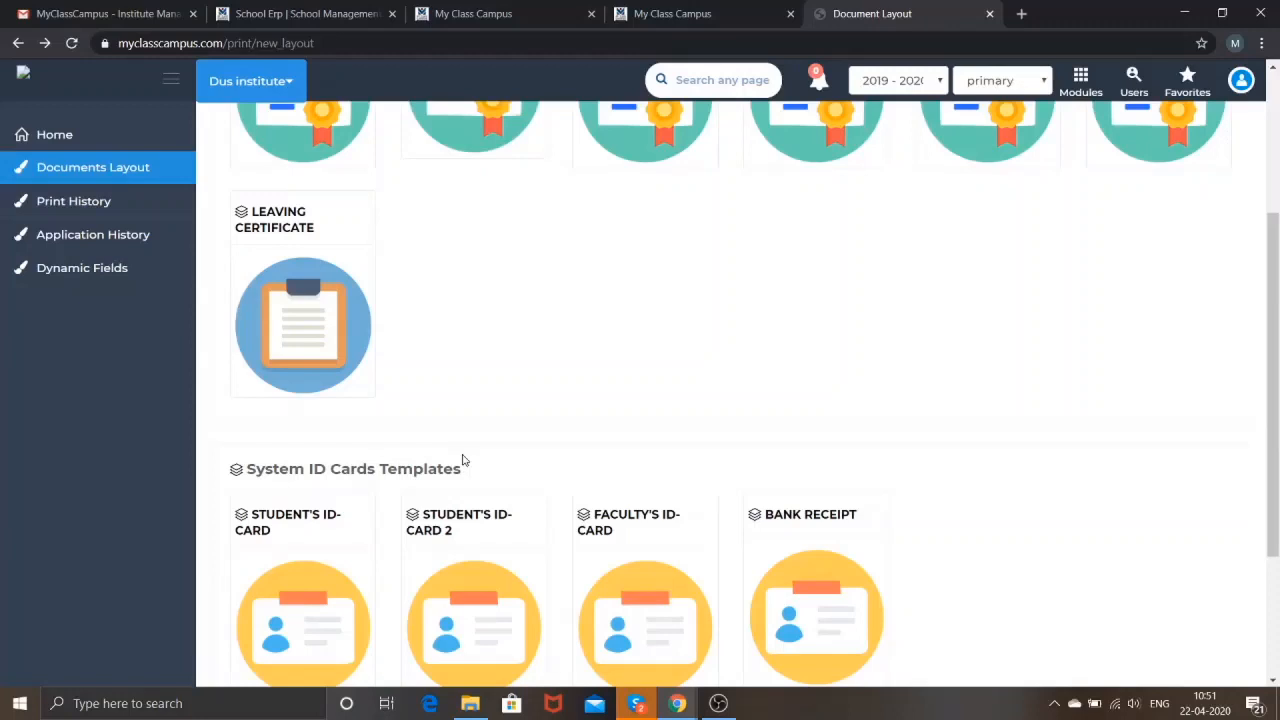
# - Go back to the home dashboard and open the Student Attendance module
pyautogui.click(165, 149)
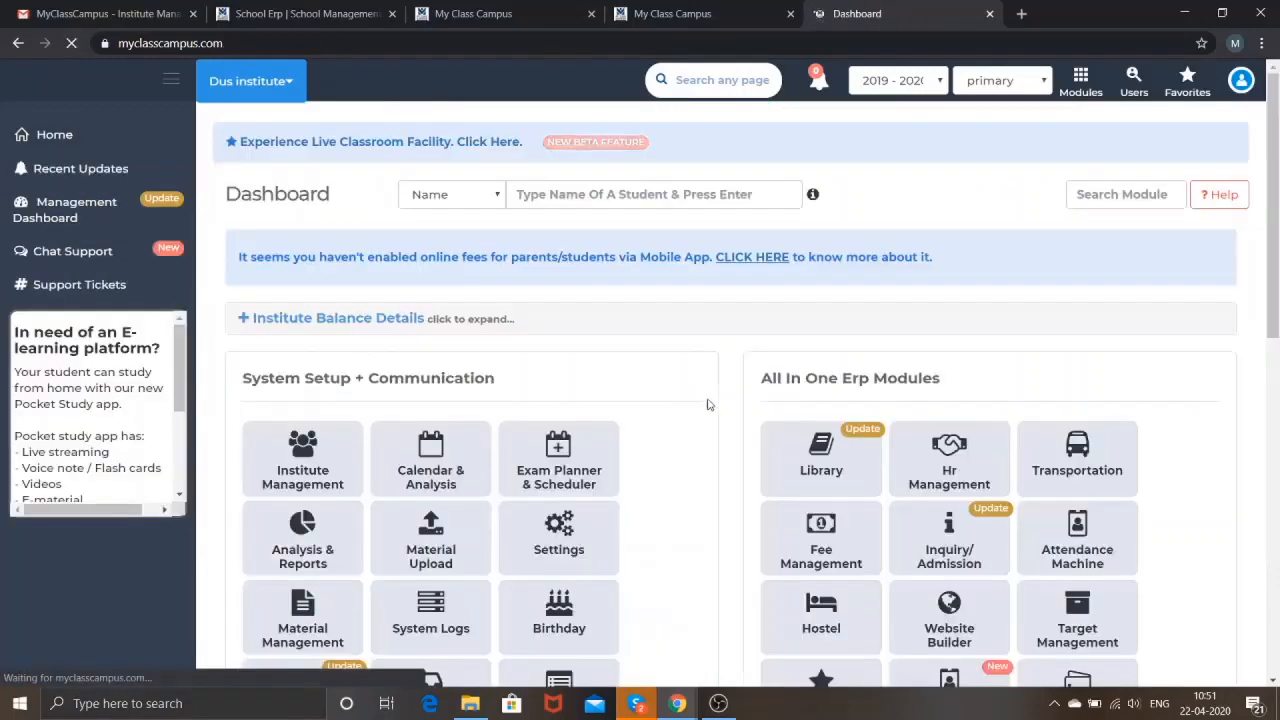
pyautogui.scroll(-5, 707, 404)
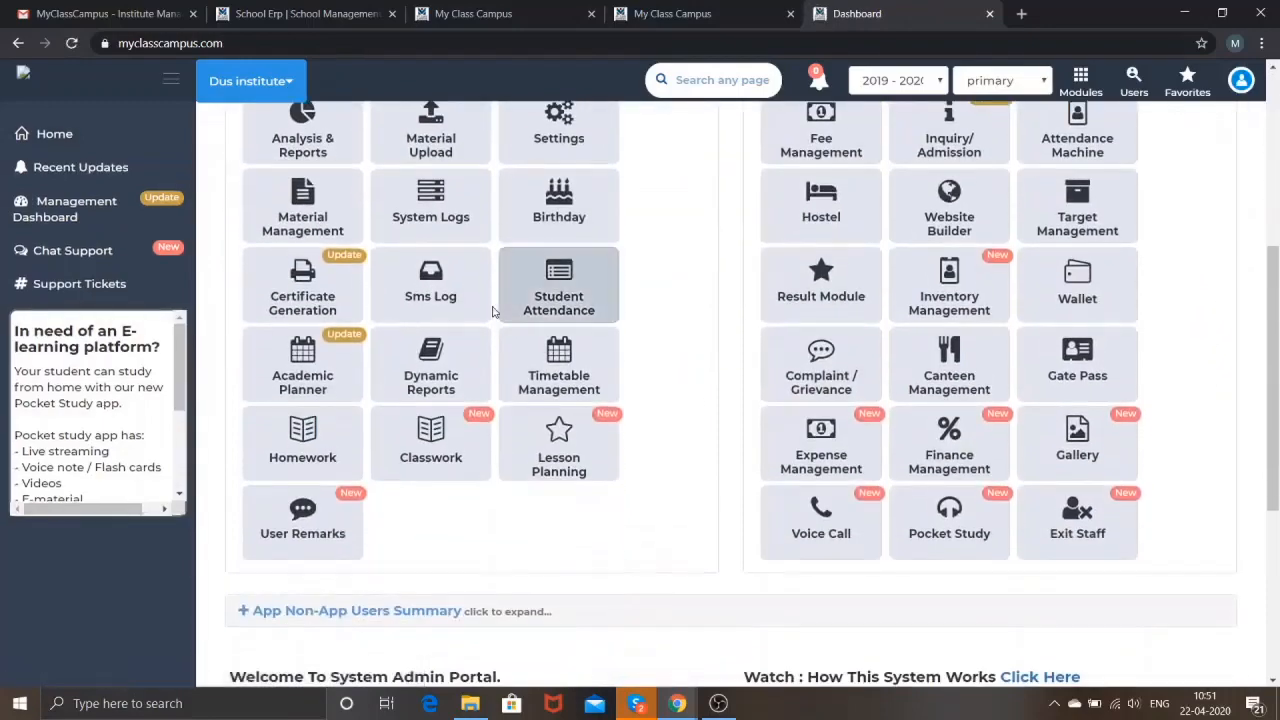
pyautogui.click(525, 308)
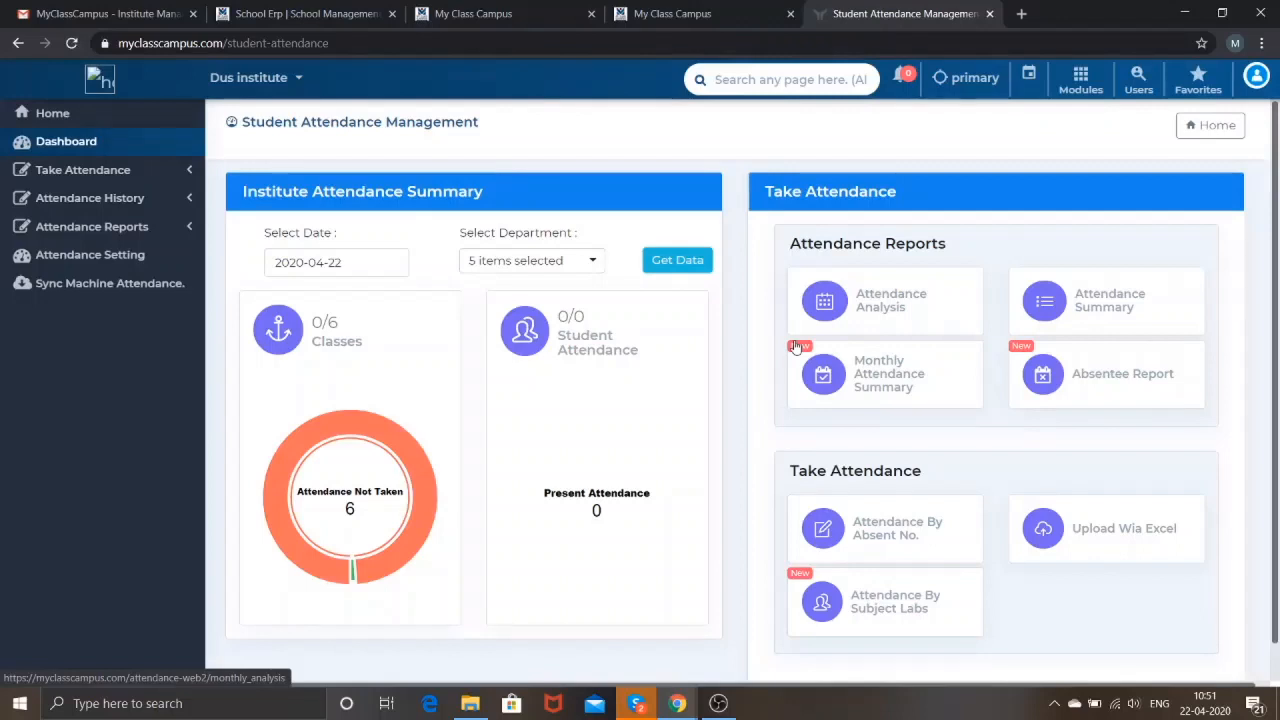
# - View the subject lab attendance form and open the page for taking attendance by absent number
pyautogui.click(158, 172)
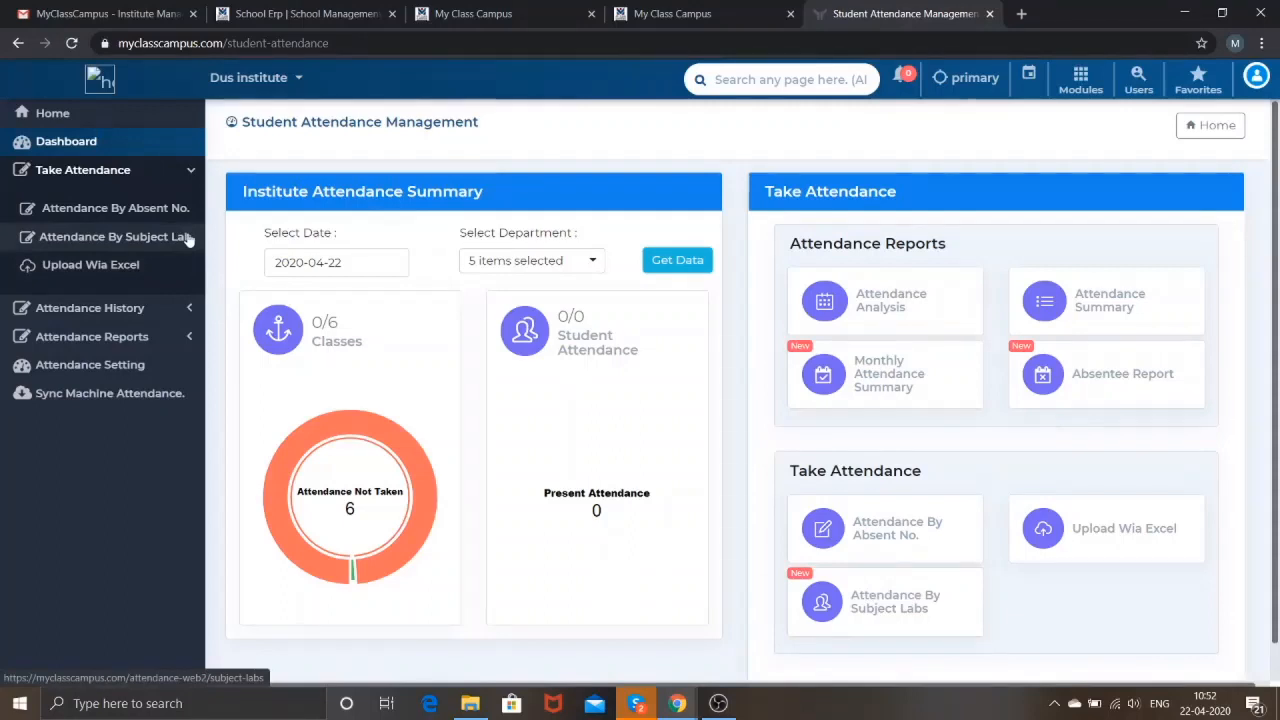
pyautogui.click(188, 238)
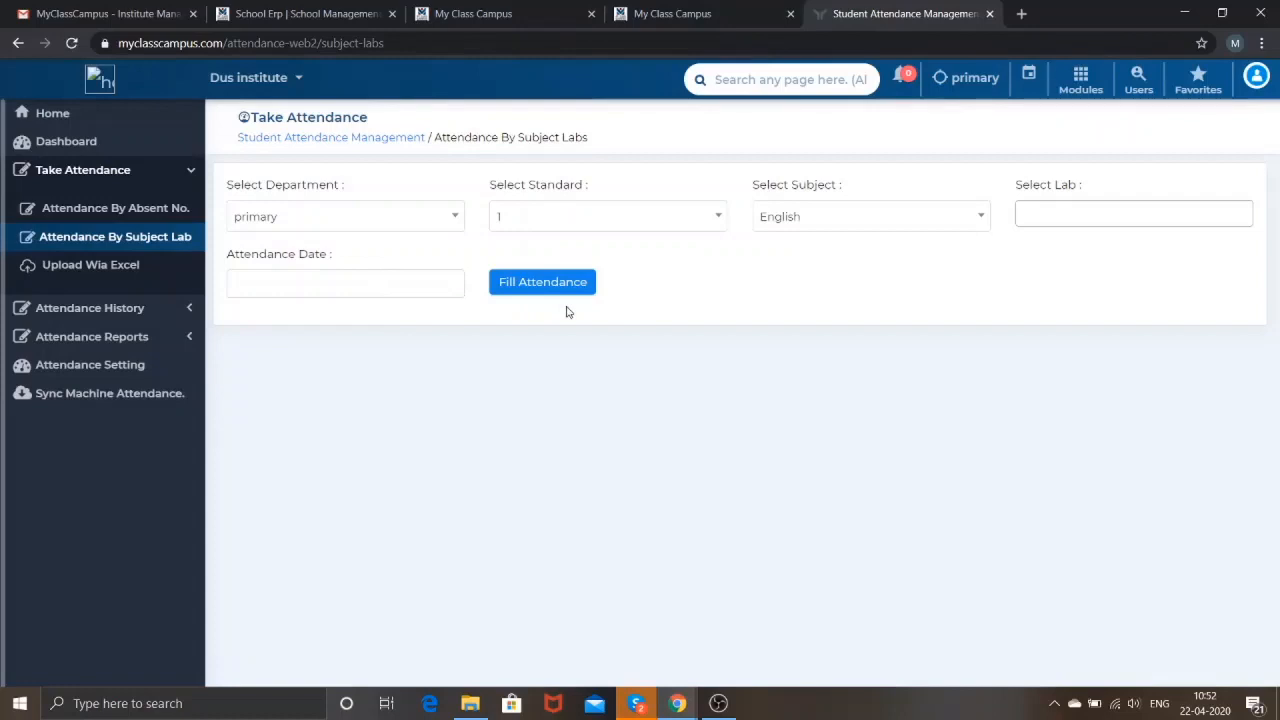
pyautogui.click(167, 213)
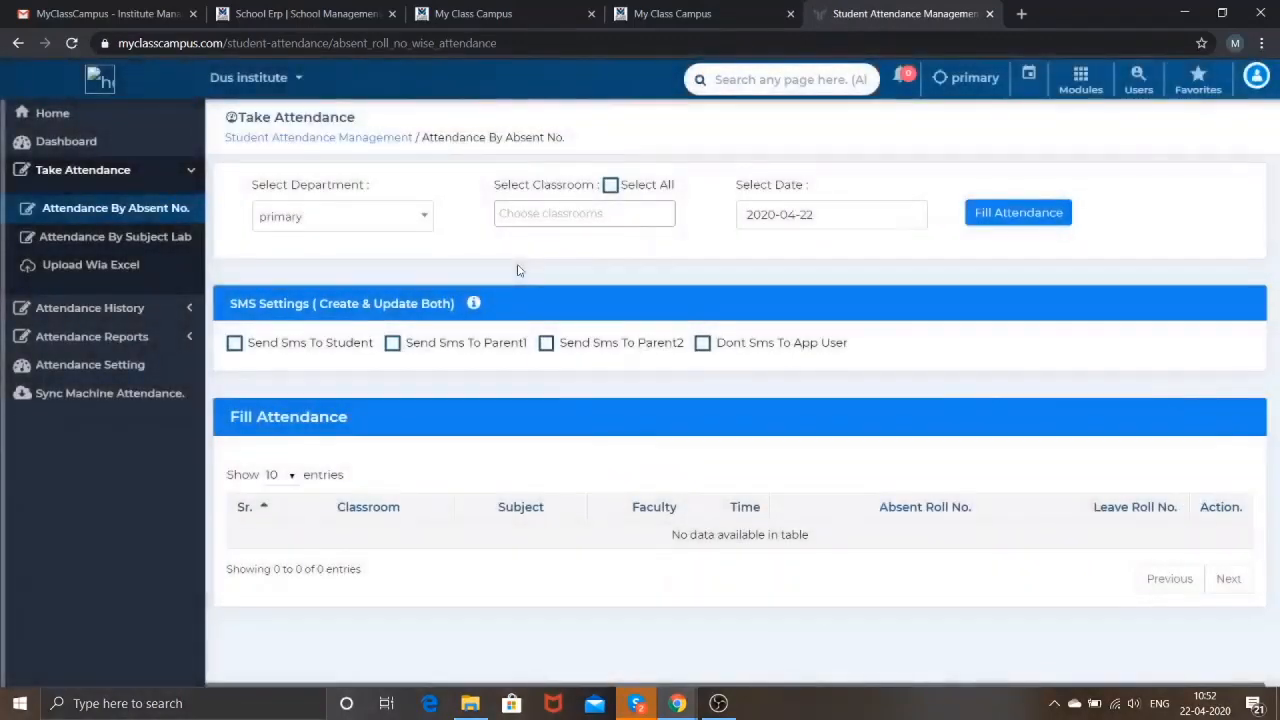
# - Load the attendance entry for classroom 1a of the primary department, dated 2020-04-22
pyautogui.click(419, 219)
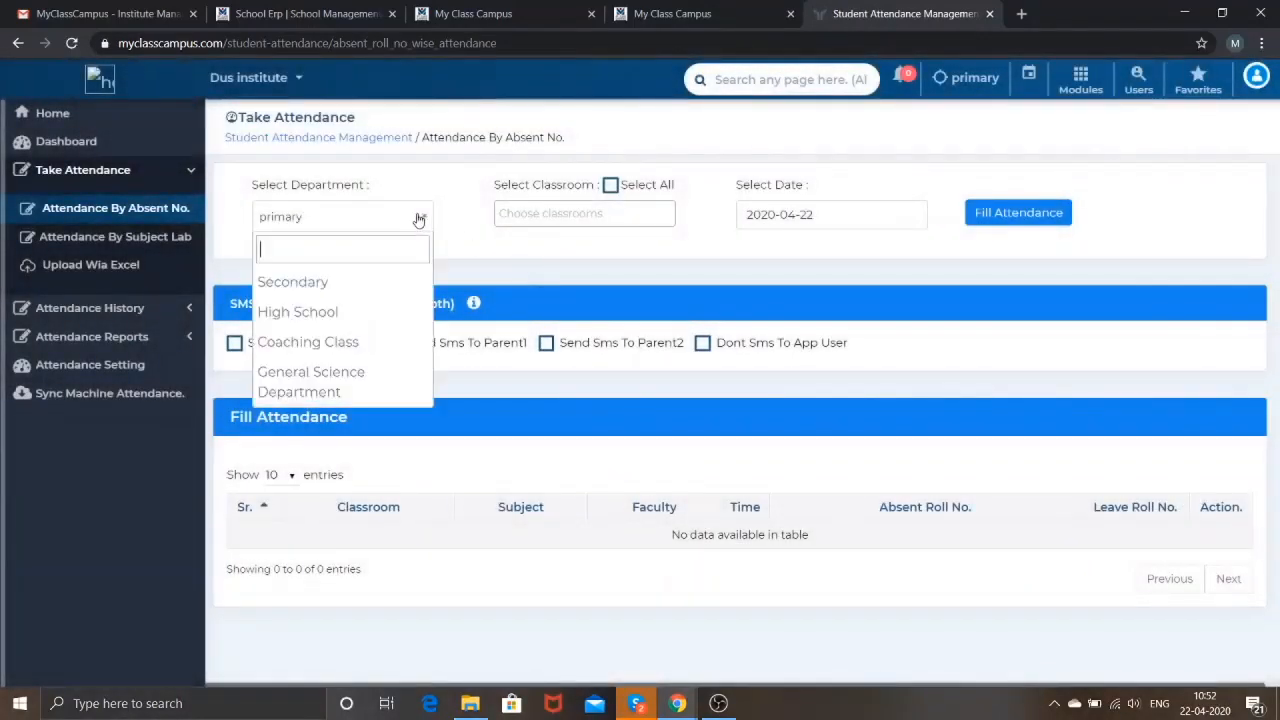
pyautogui.click(535, 259)
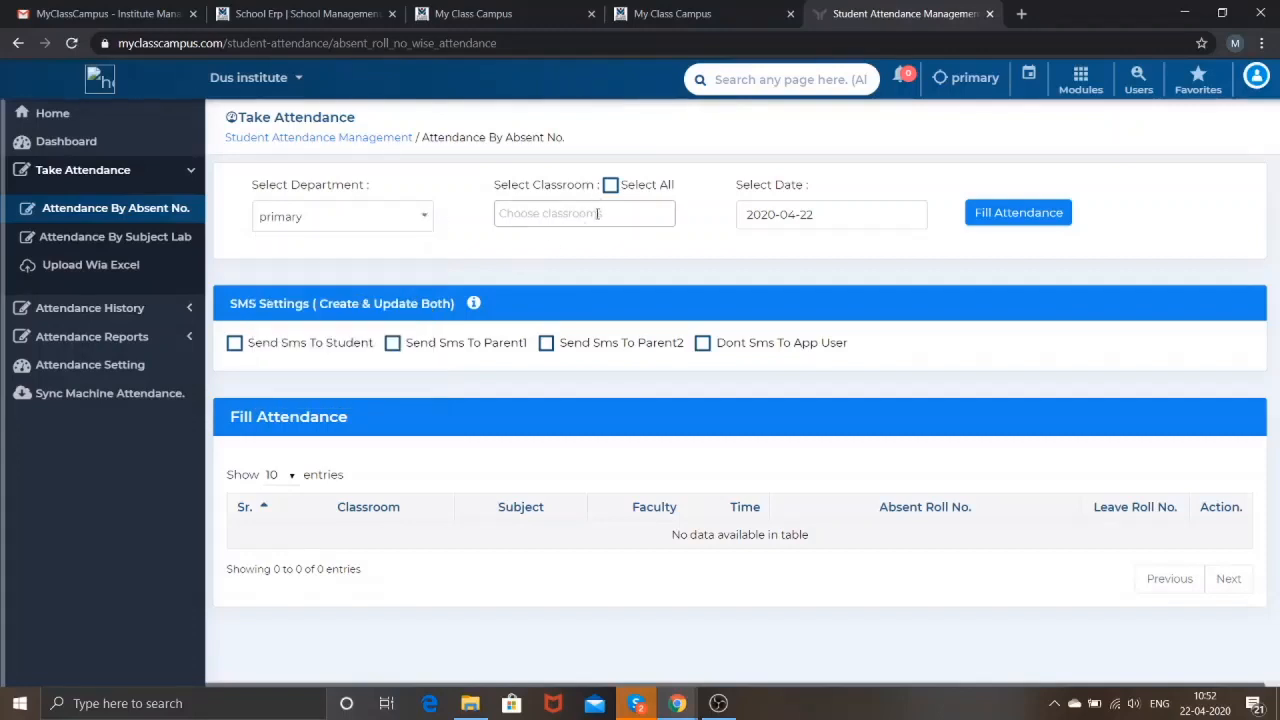
pyautogui.click(598, 213)
pyautogui.click(580, 249)
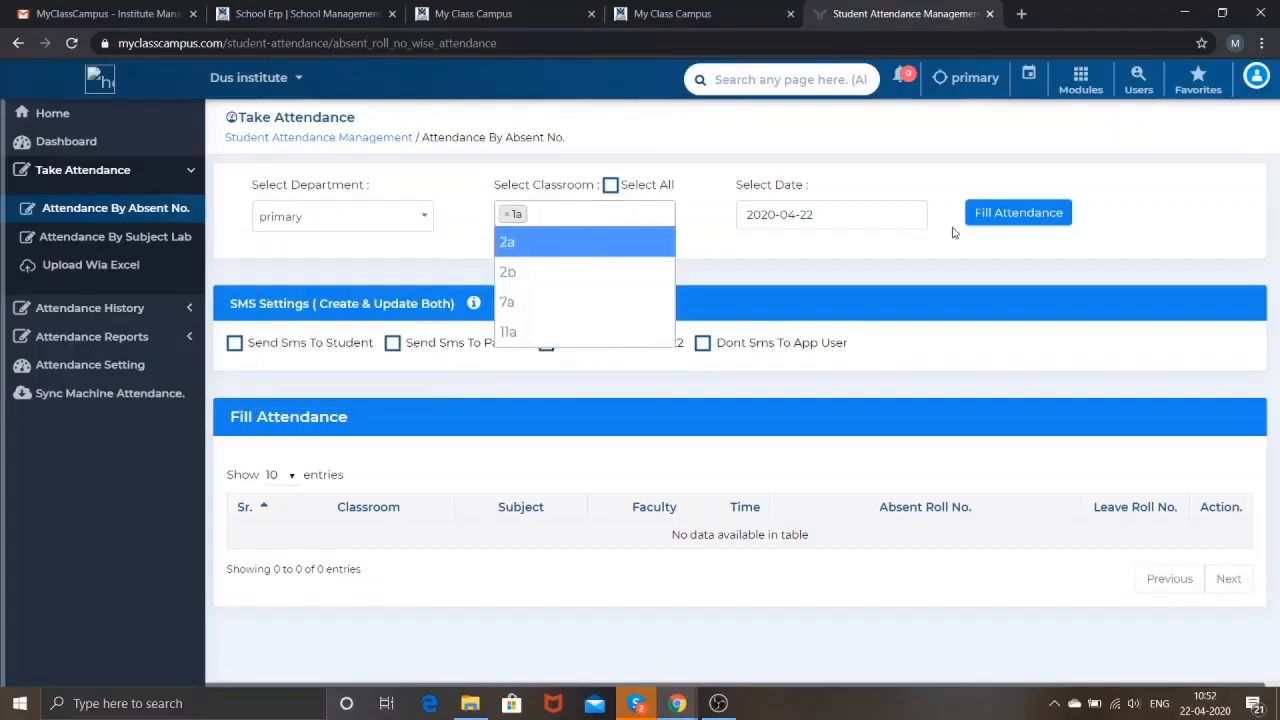
pyautogui.click(1027, 222)
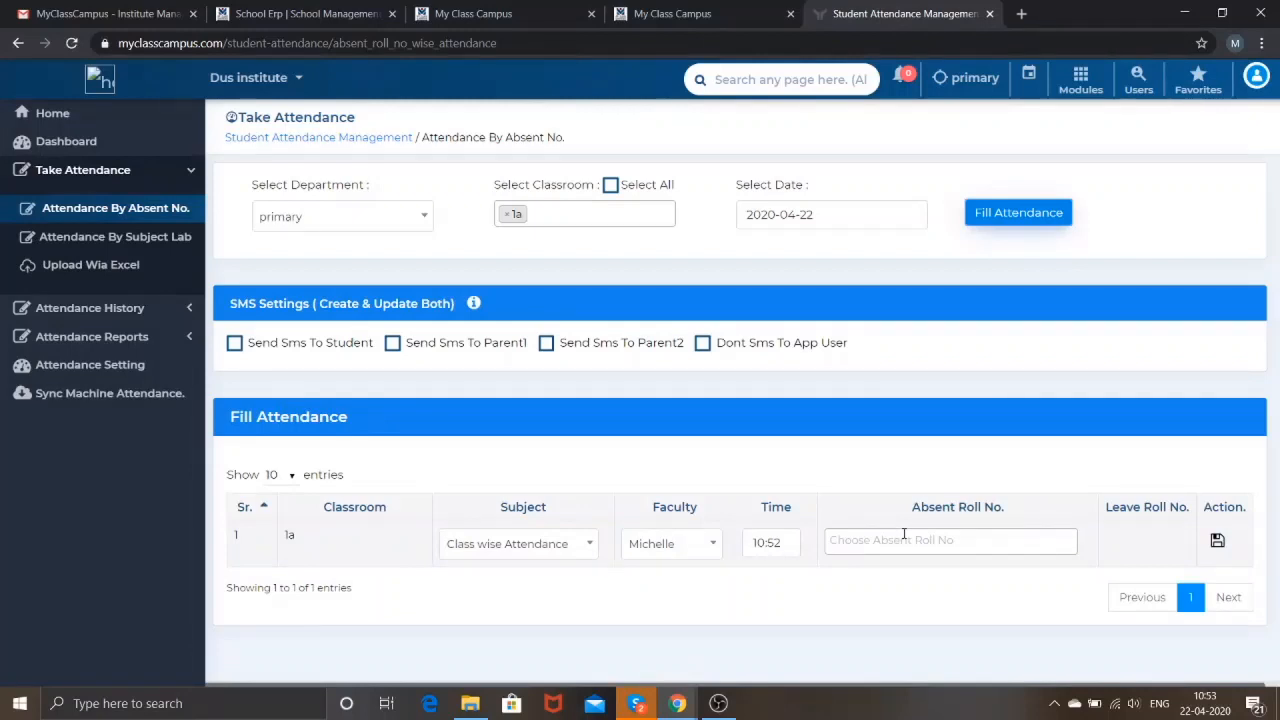
pyautogui.click(904, 539)
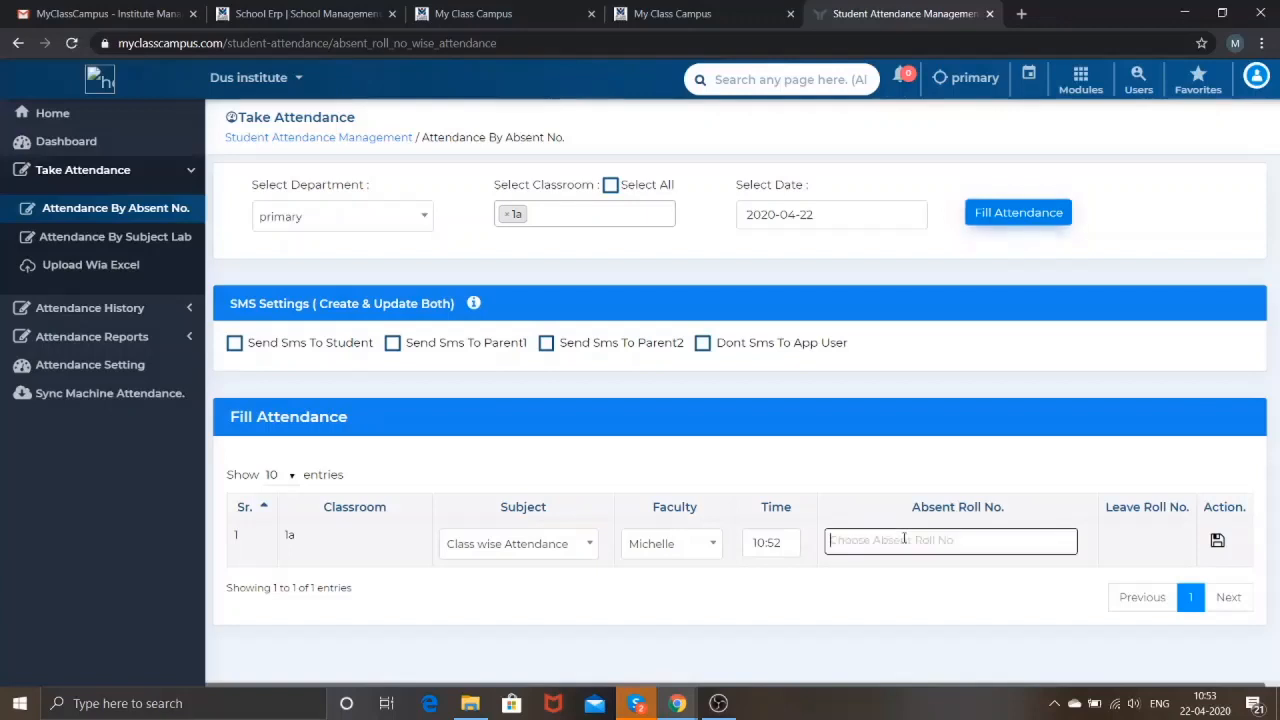
pyautogui.write('riy')
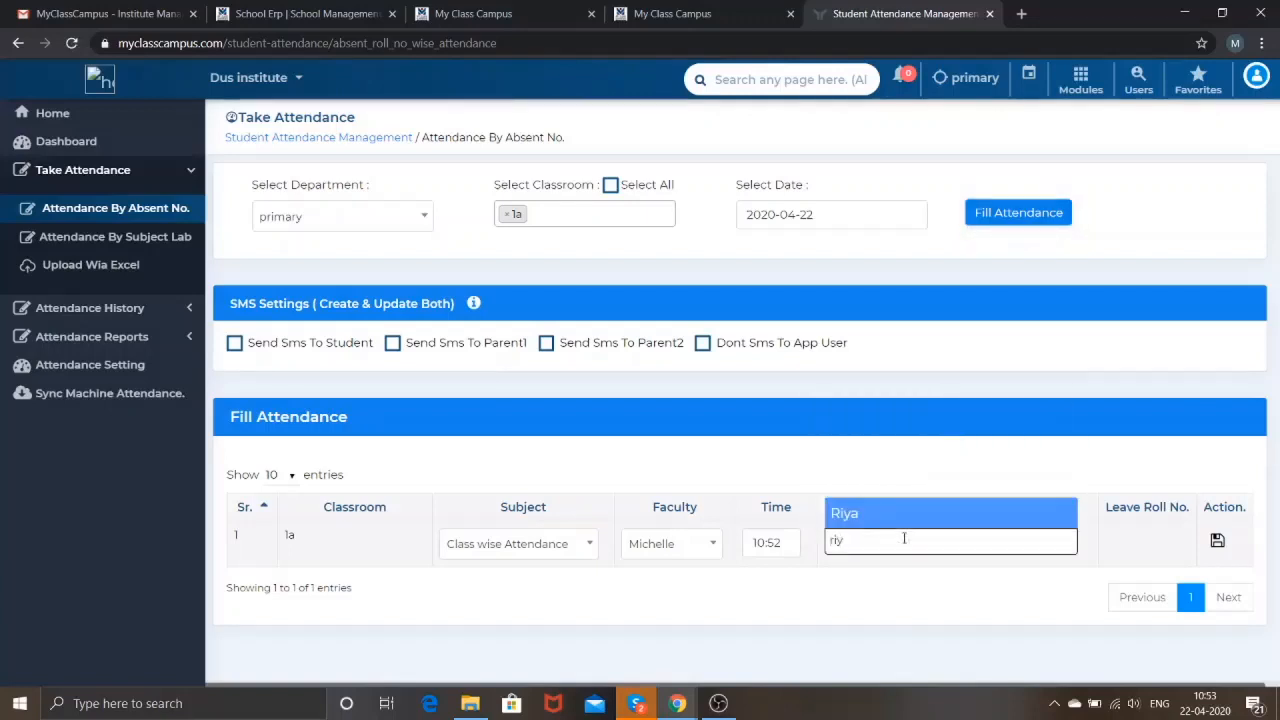
pyautogui.click(913, 514)
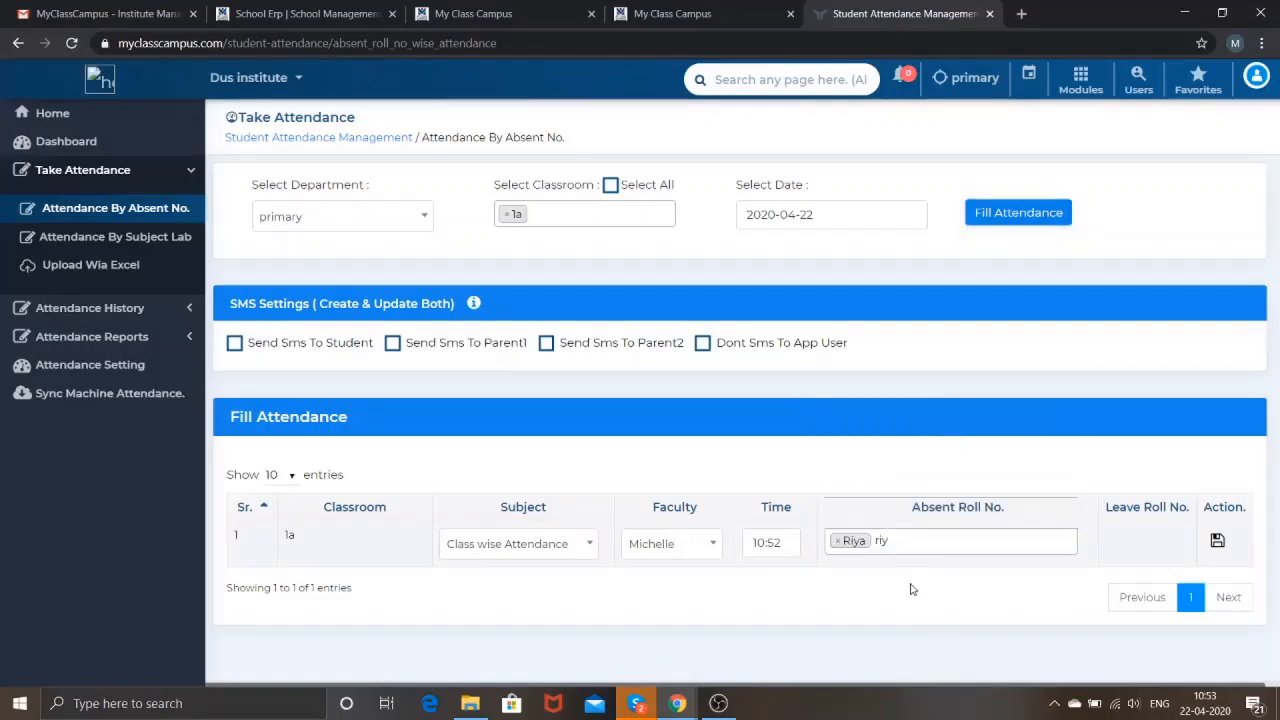
pyautogui.click(925, 543)
pyautogui.press('BackSpace')
pyautogui.press('BackSpace')
pyautogui.press('BackSpace')
pyautogui.press('BackSpace')
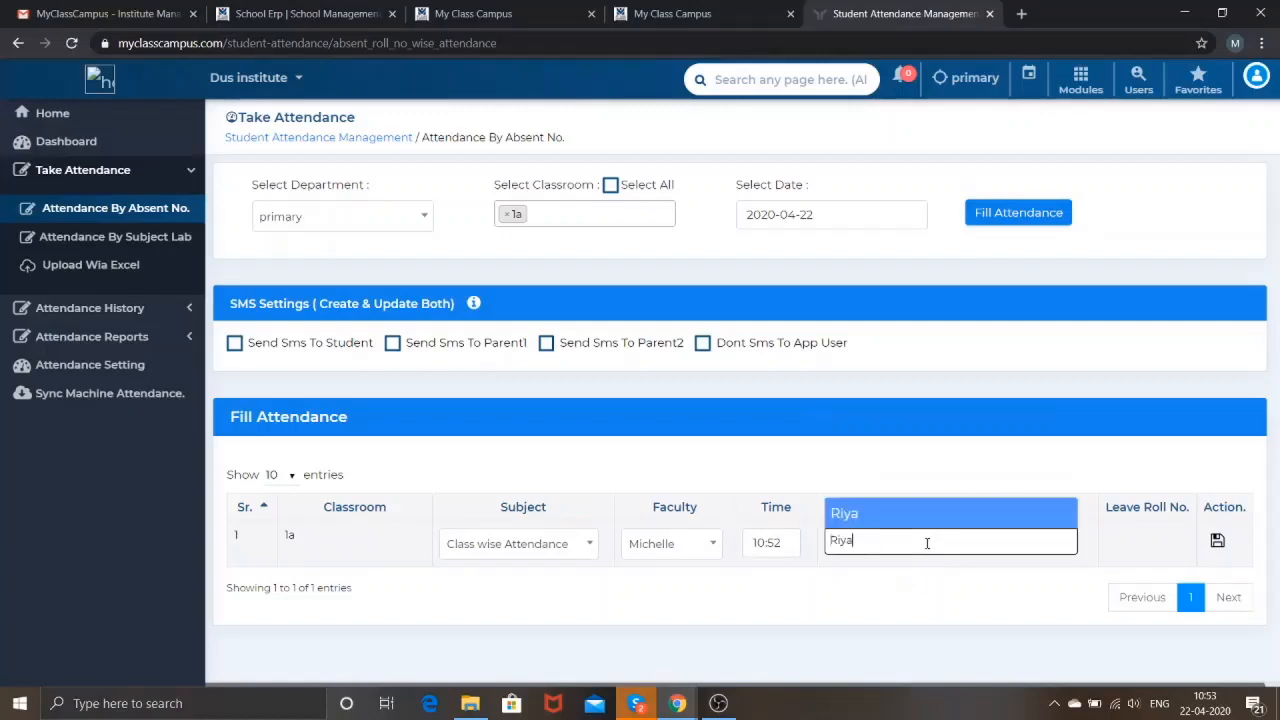
pyautogui.click(920, 571)
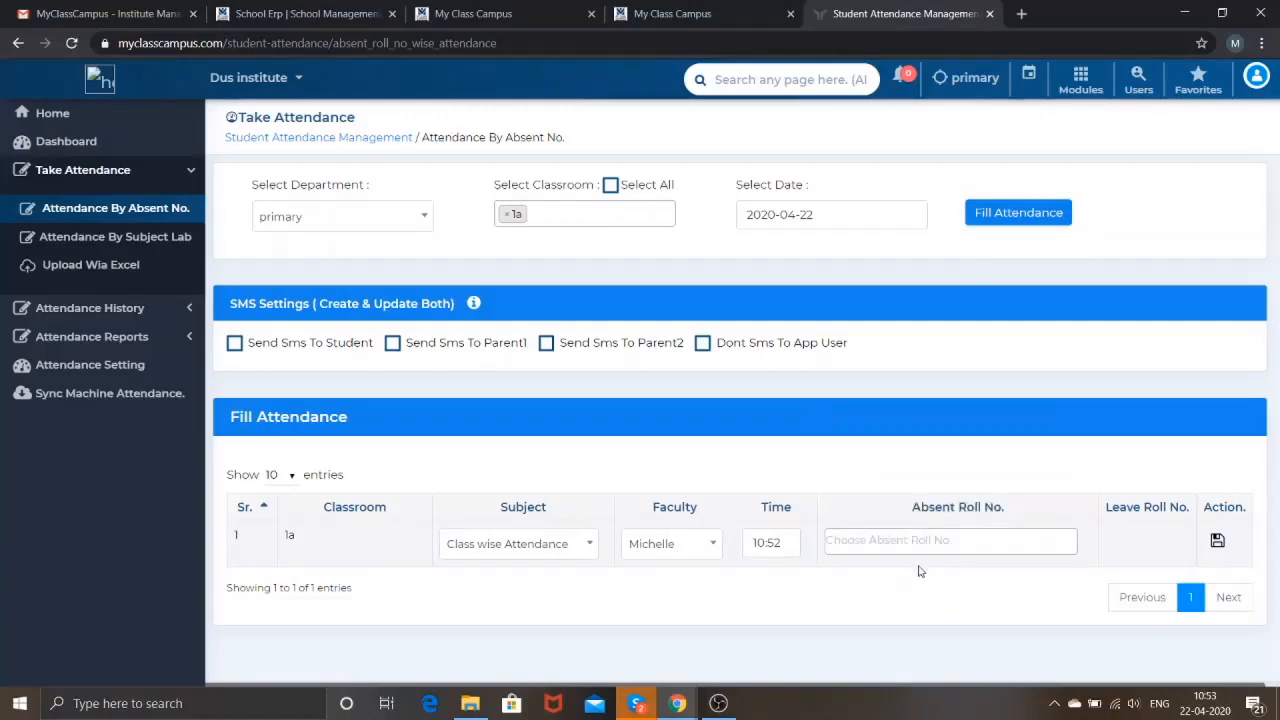
# - Choose the first listed student as absent in classroom 1a's attendance entry
pyautogui.click(913, 540)
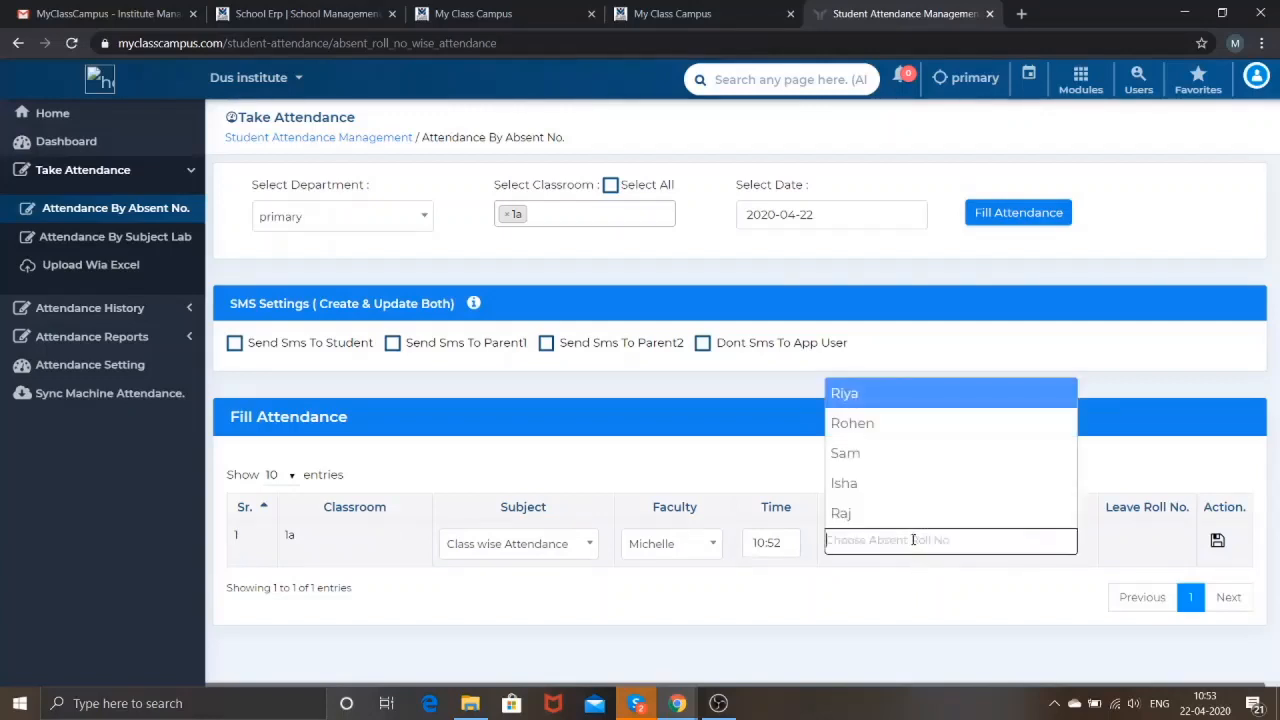
pyautogui.click(955, 399)
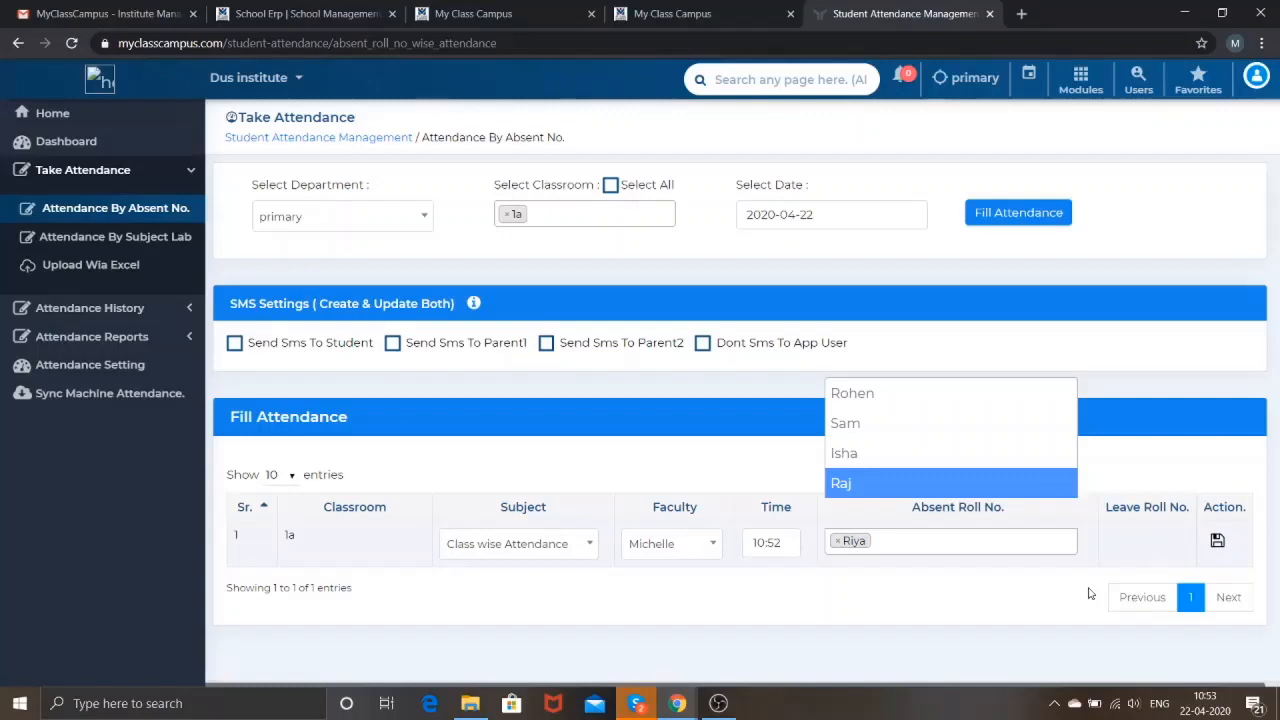
# - Return to the home dashboard and open the Timetable Management module
pyautogui.click(165, 122)
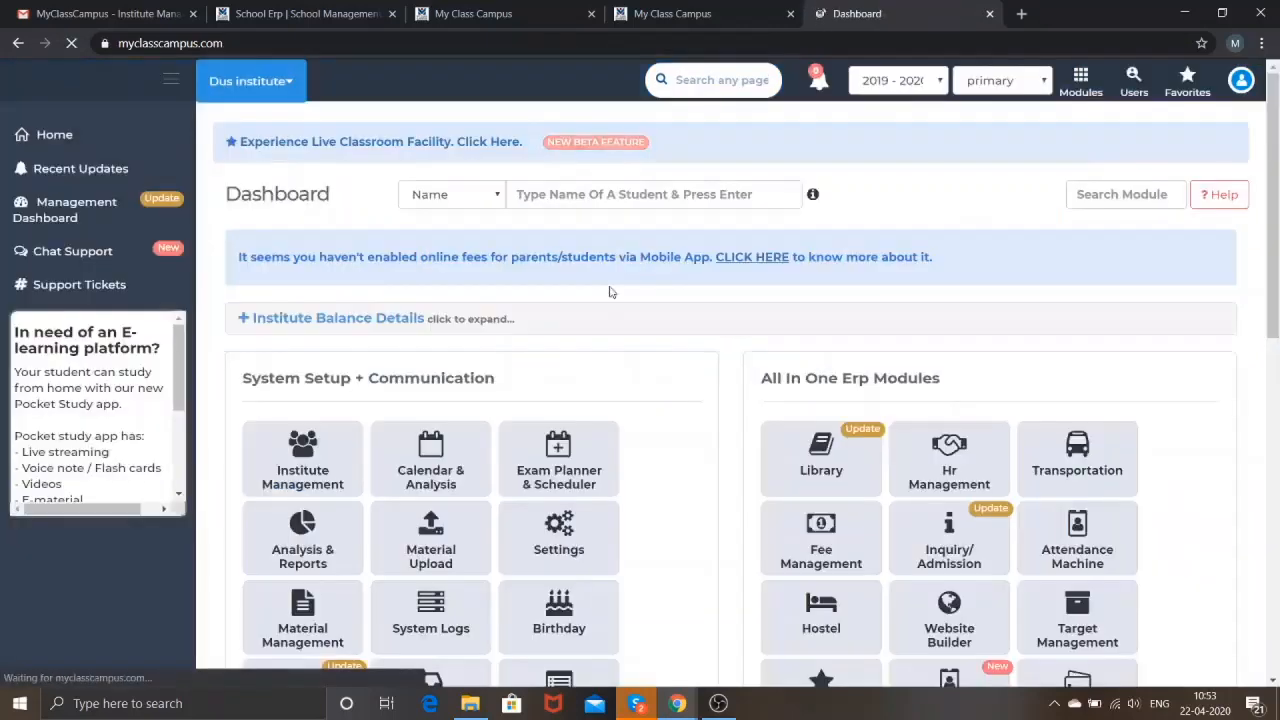
pyautogui.scroll(-4, 612, 292)
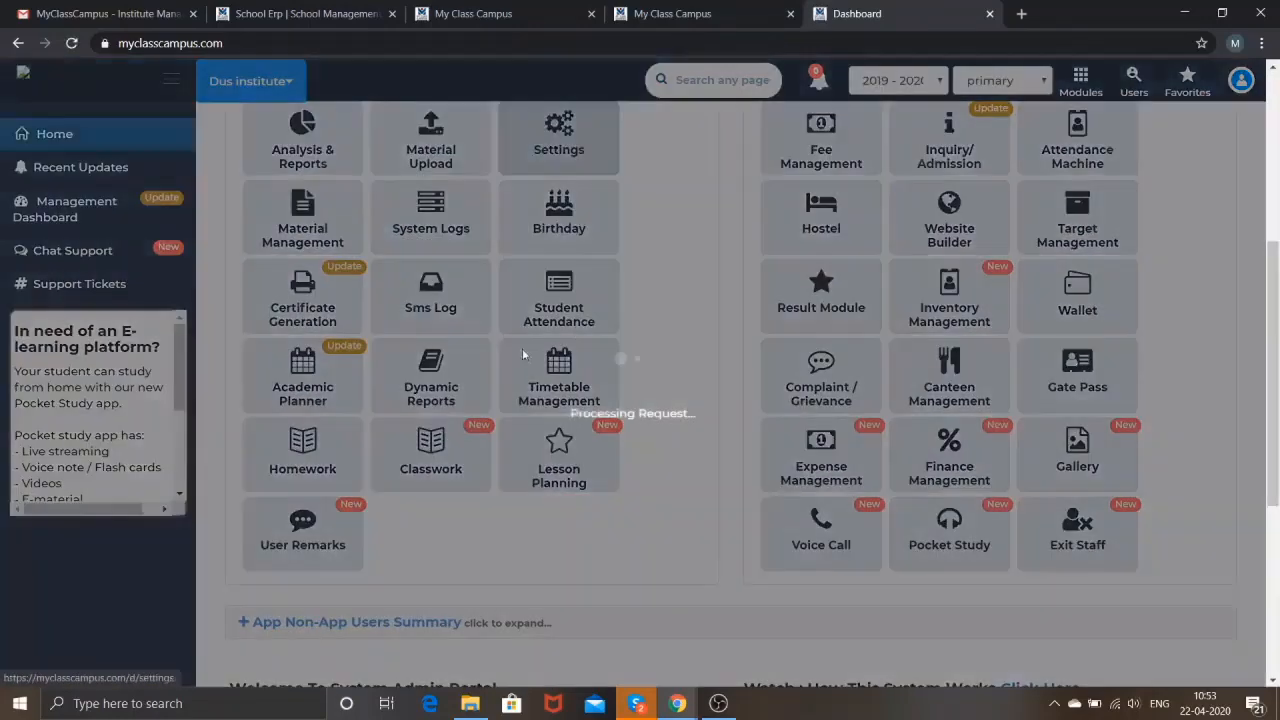
pyautogui.click(560, 385)
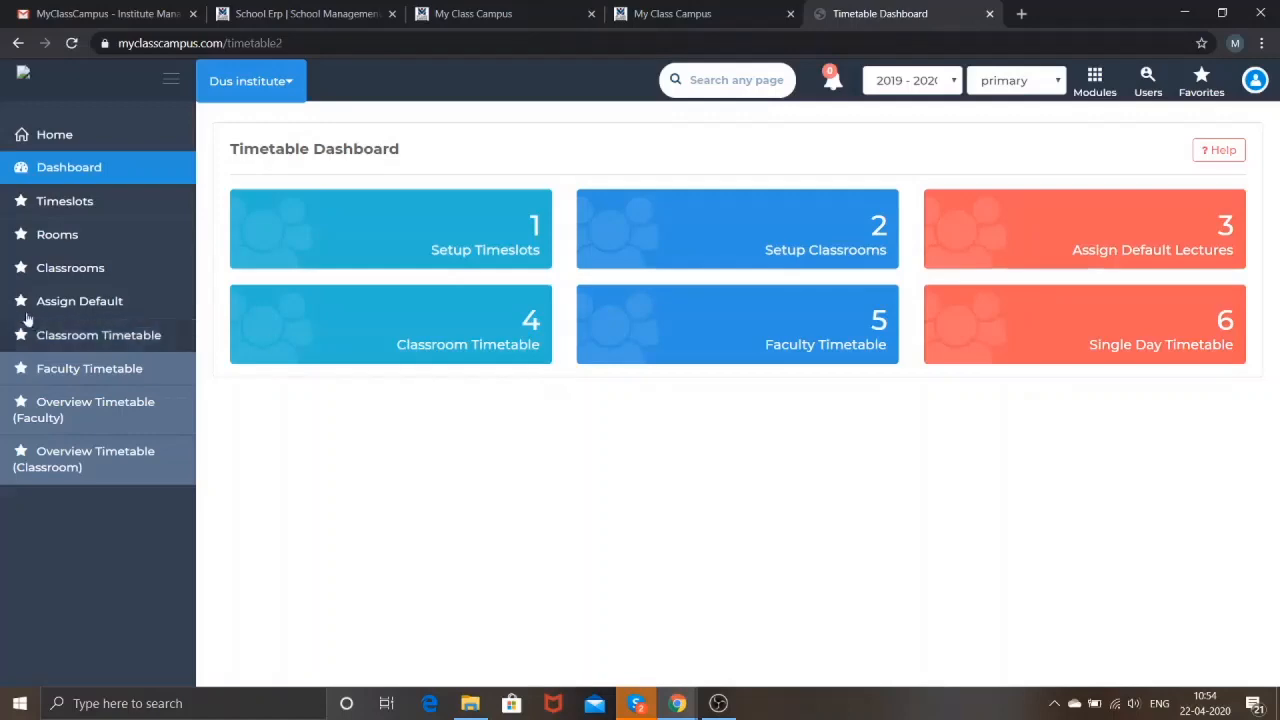
# - Review the timetable's timeslots and rooms lists and open the classrooms setup
pyautogui.click(146, 216)
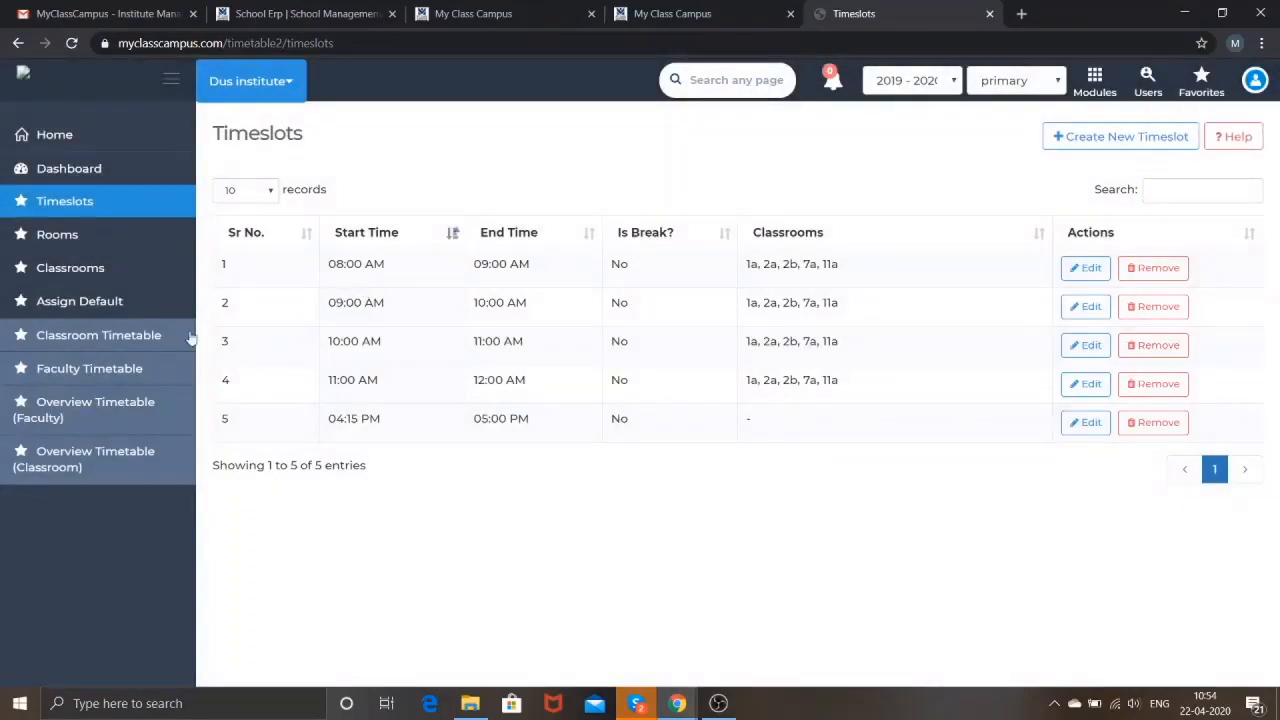
pyautogui.click(170, 250)
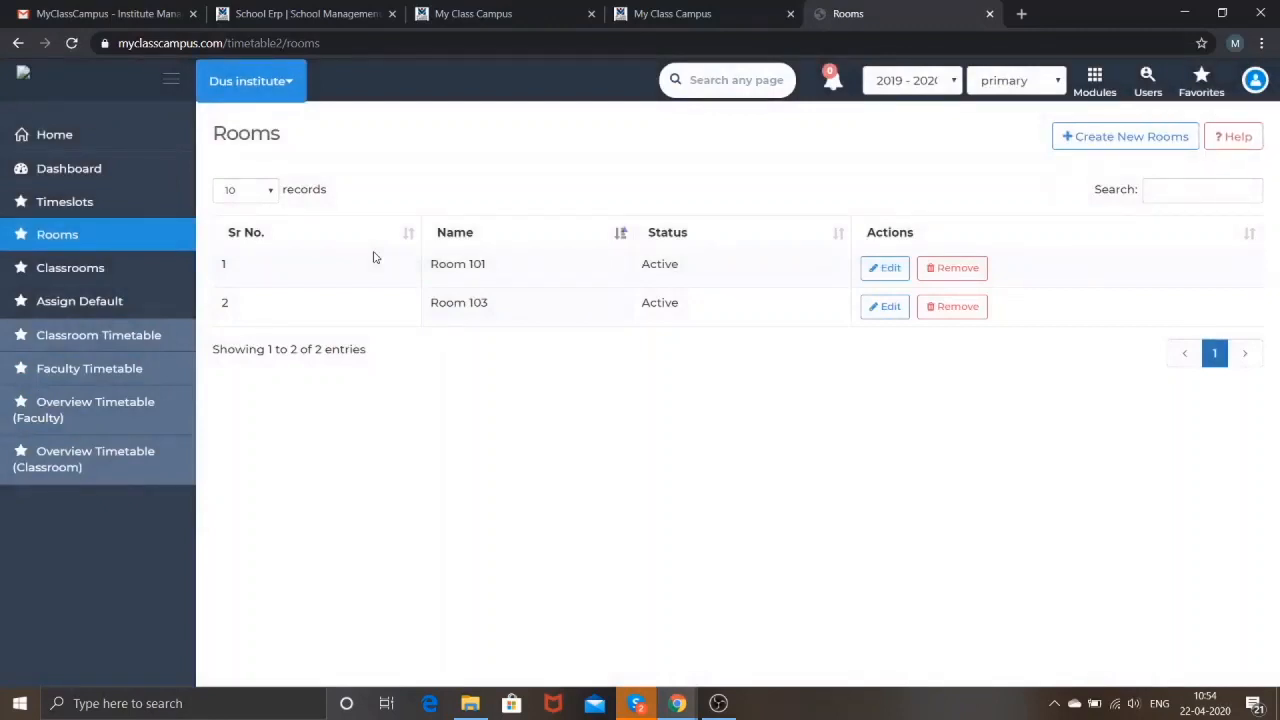
pyautogui.click(168, 269)
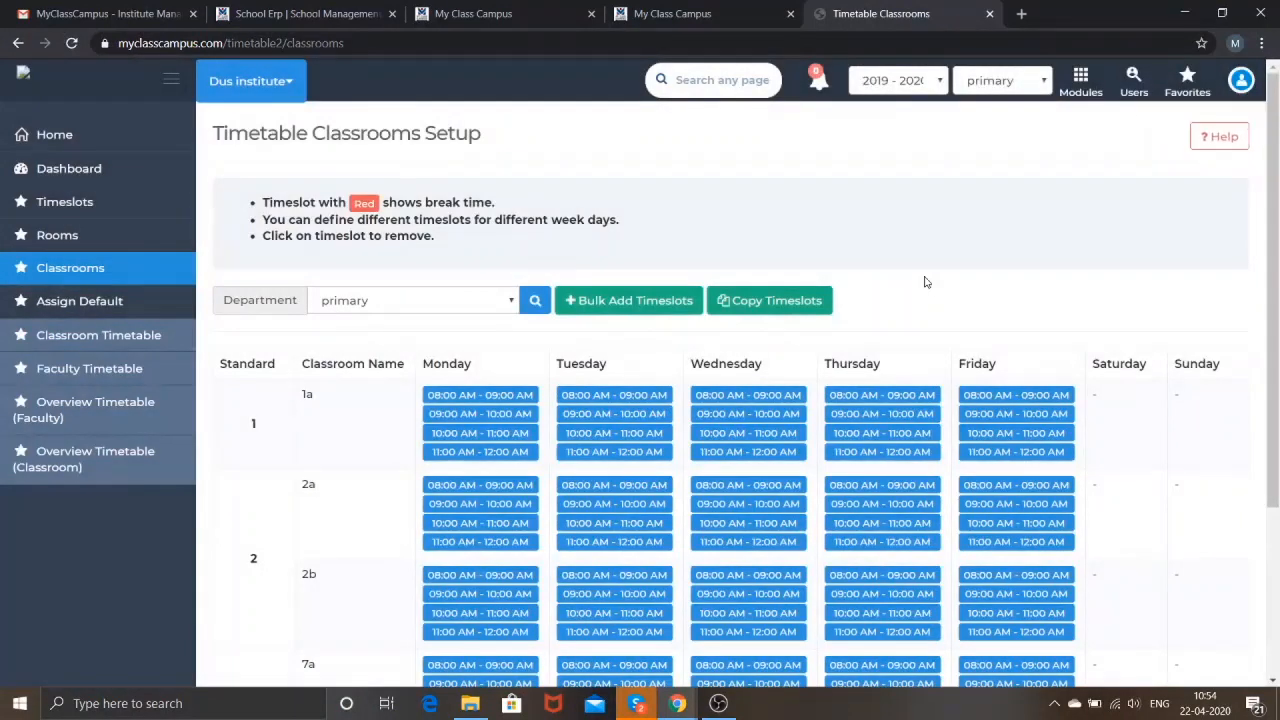
# - Look through the bulk timeslot form without adding anything, close it and review the weekly timeslots of all primary classrooms
pyautogui.click(613, 300)
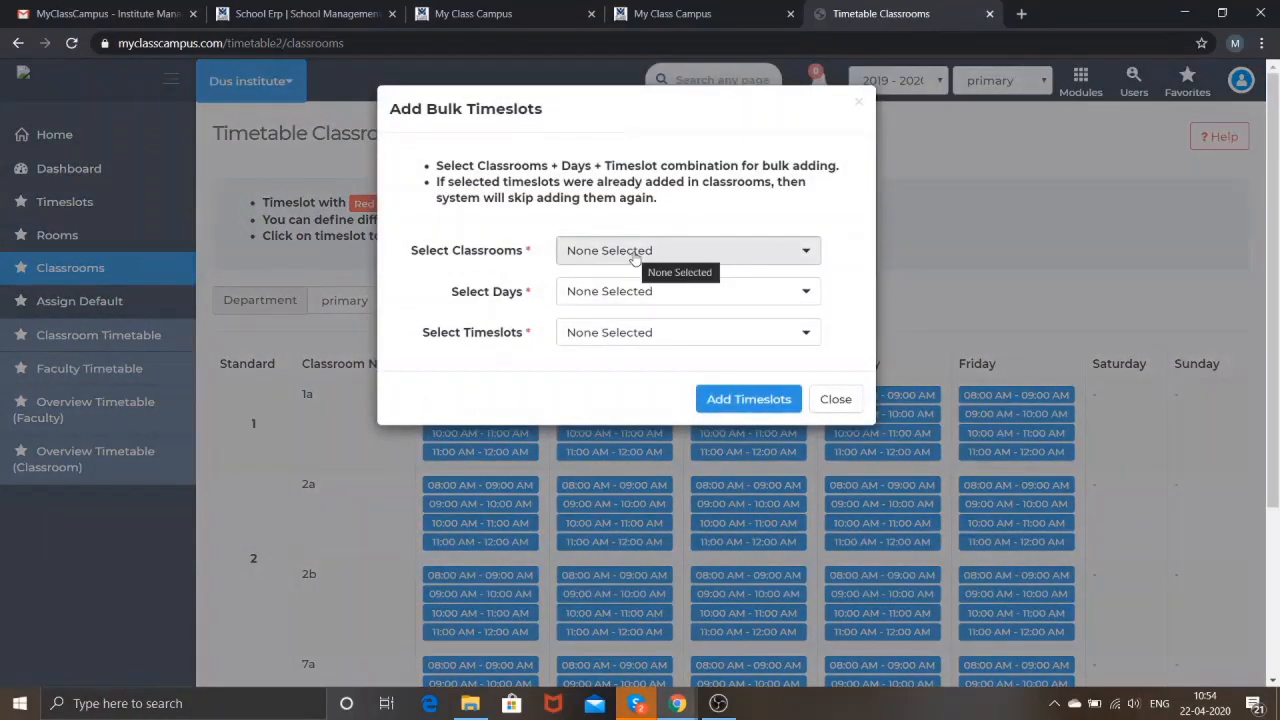
pyautogui.click(622, 333)
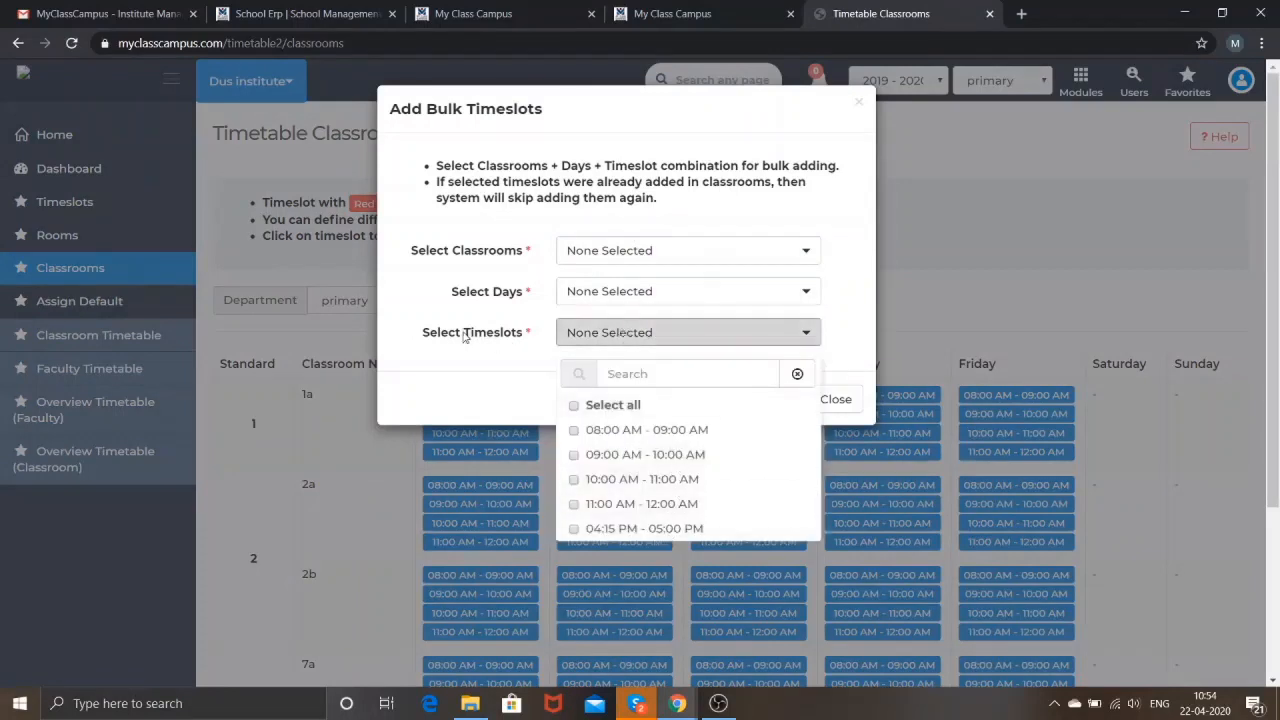
pyautogui.click(485, 374)
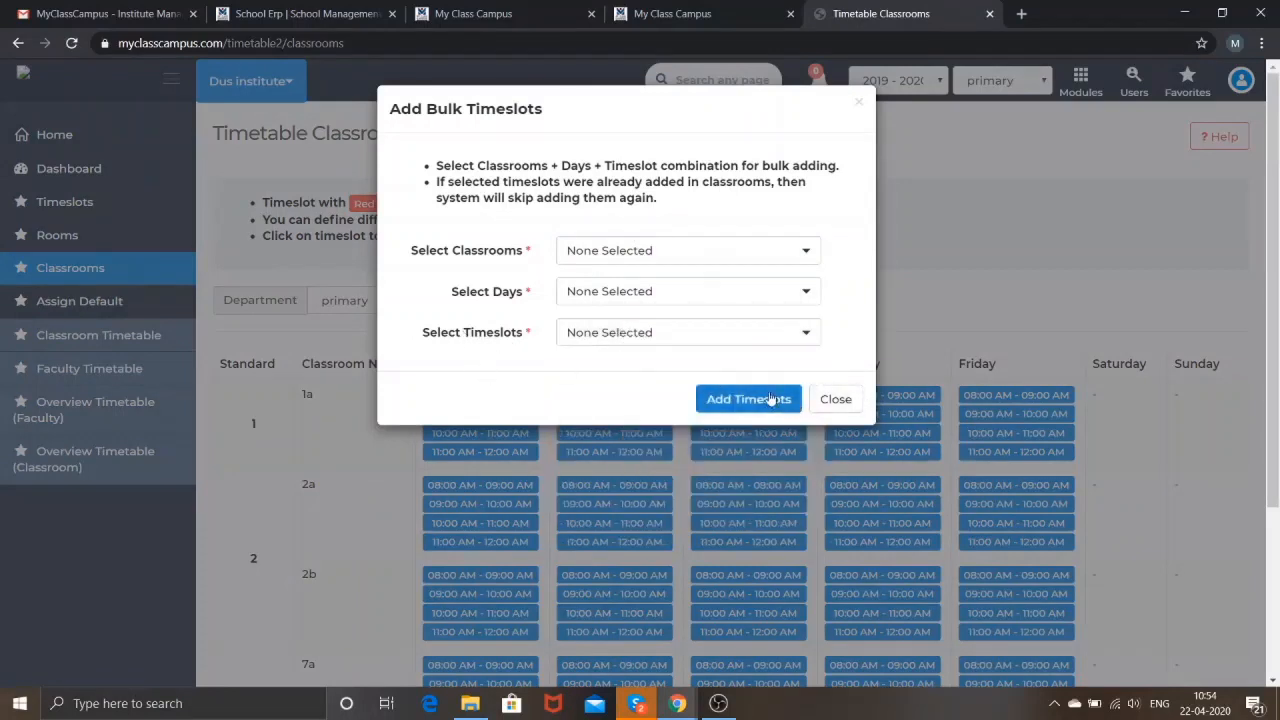
pyautogui.click(836, 399)
pyautogui.scroll(-2, 924, 356)
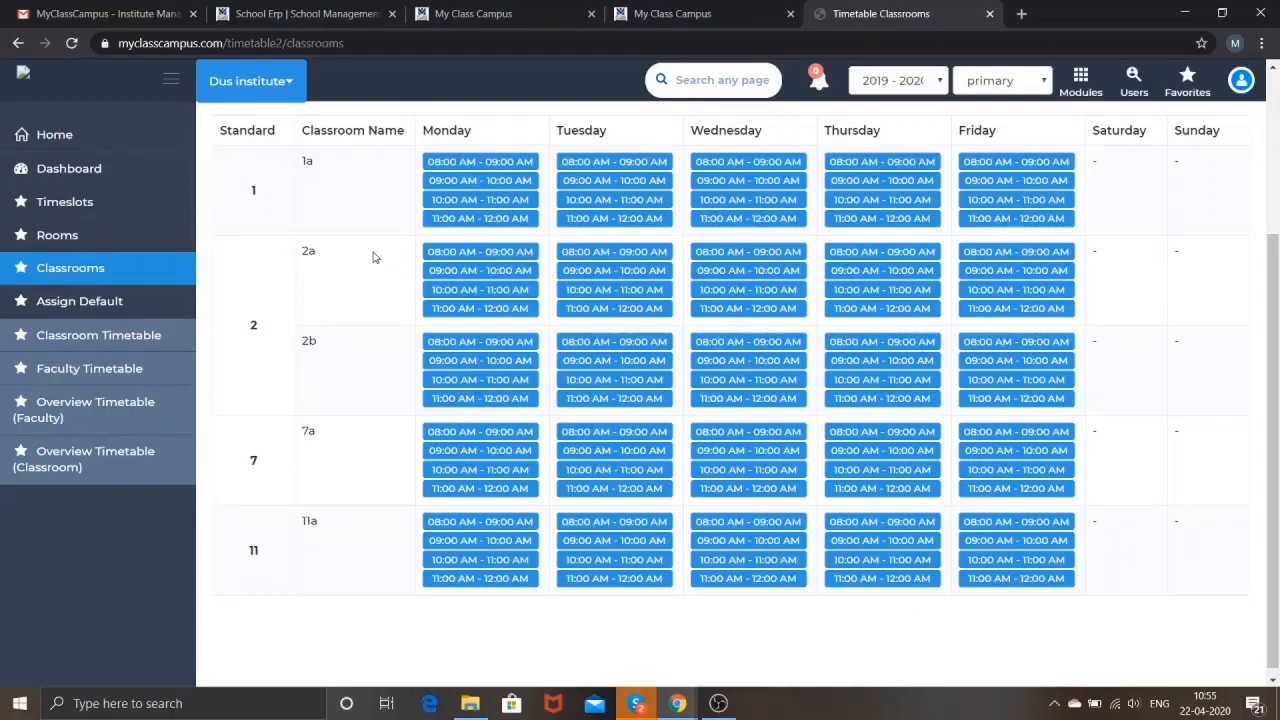
# - Open the default lecture assignment page and retrieve the timetable of primary classroom 1a
pyautogui.click(150, 300)
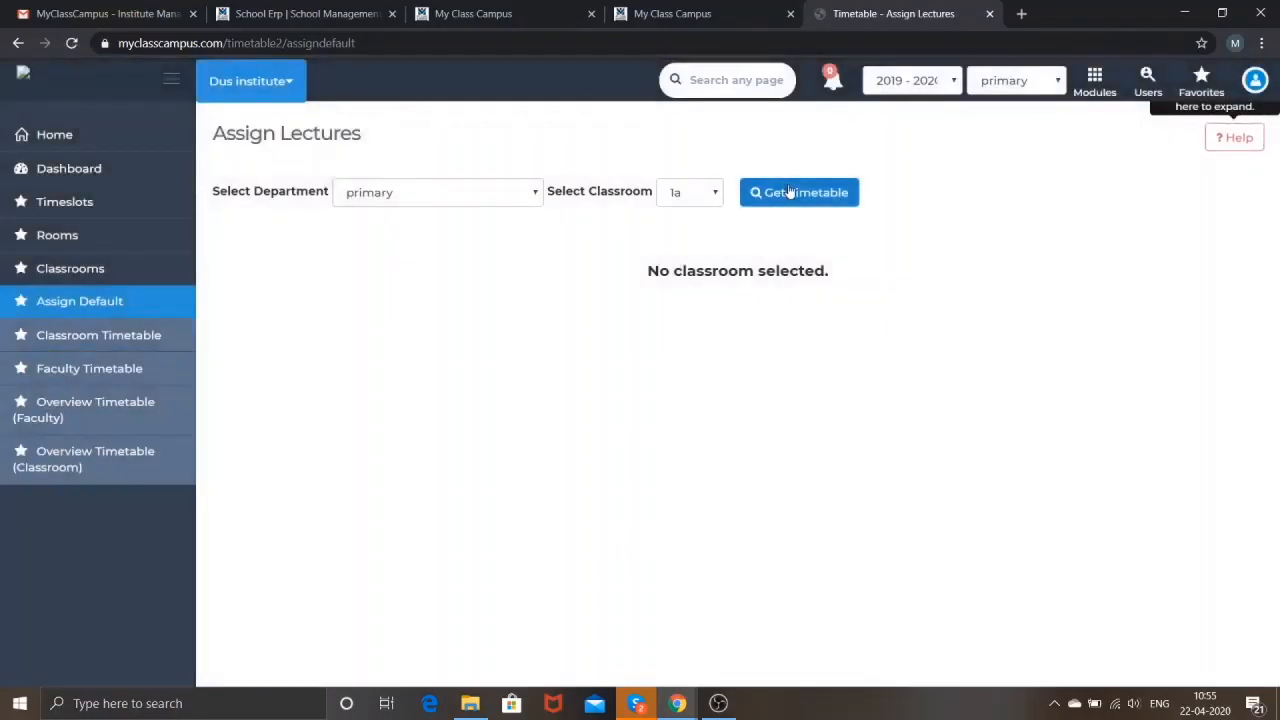
pyautogui.click(789, 192)
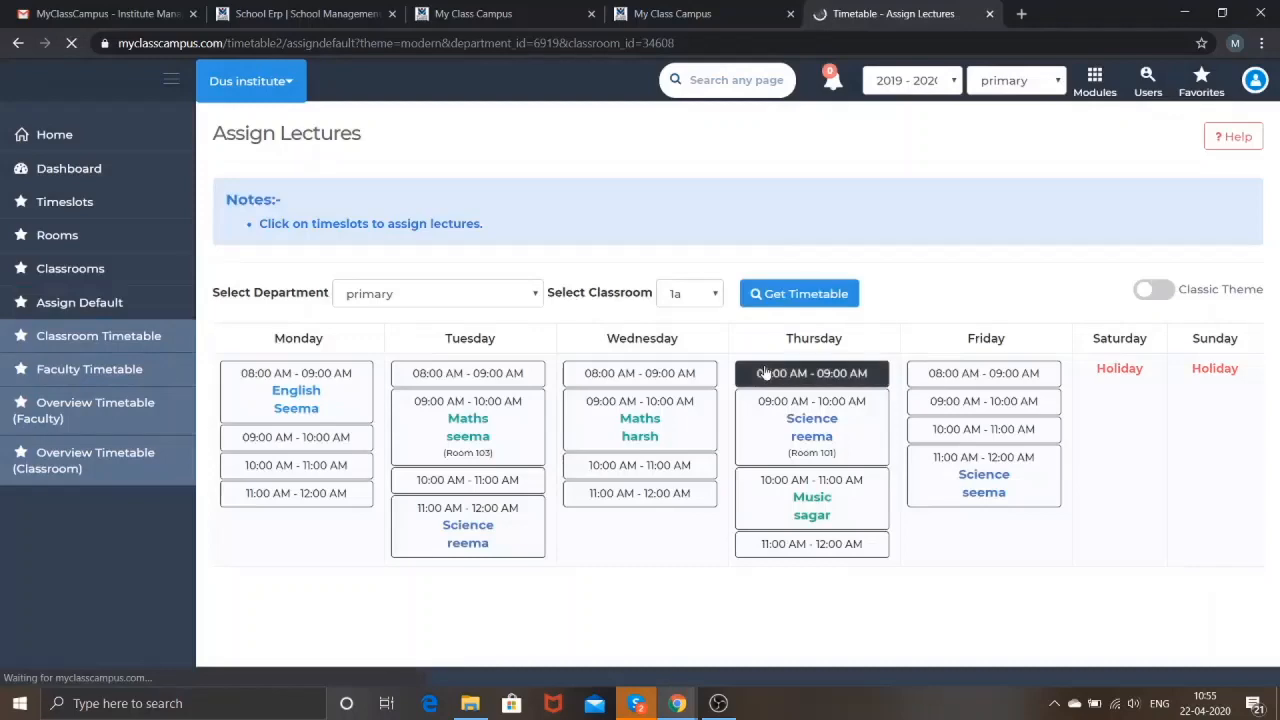
# - Look through the lecture assignment form for classroom 1a's Thursday 08:00 AM - 09:00 AM timeslot and close it without assigning anything
pyautogui.click(765, 372)
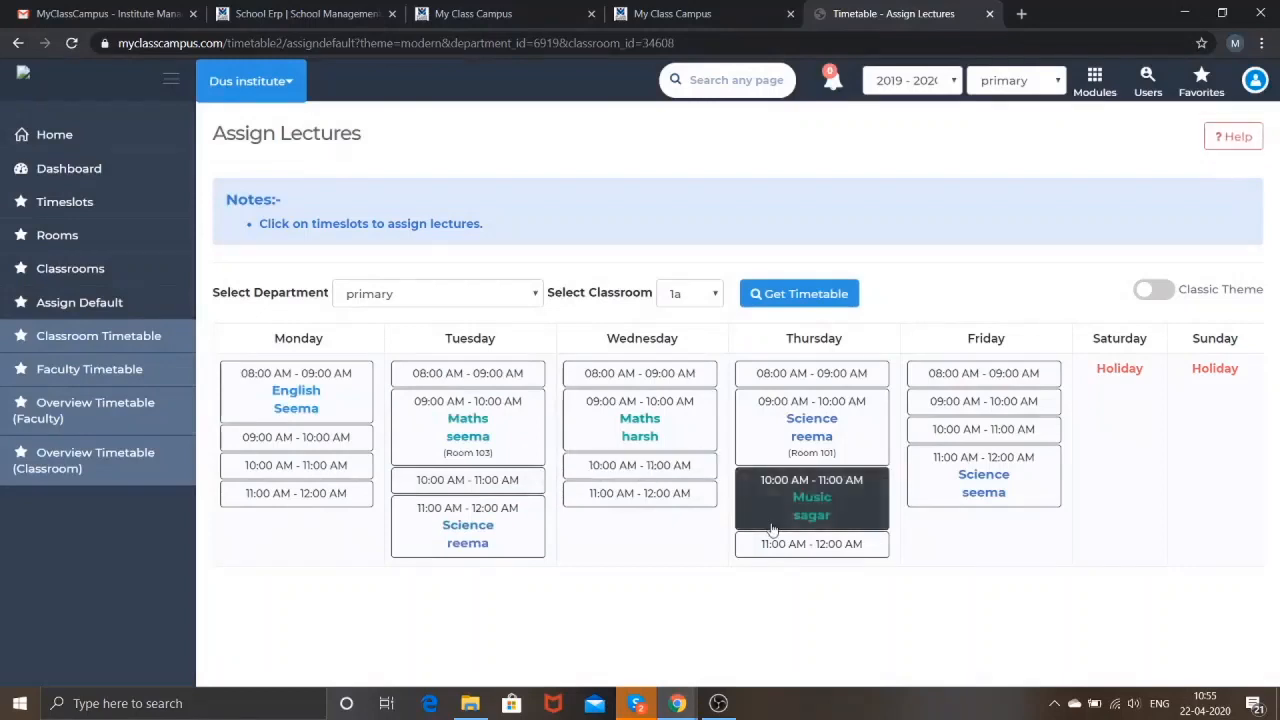
pyautogui.click(849, 379)
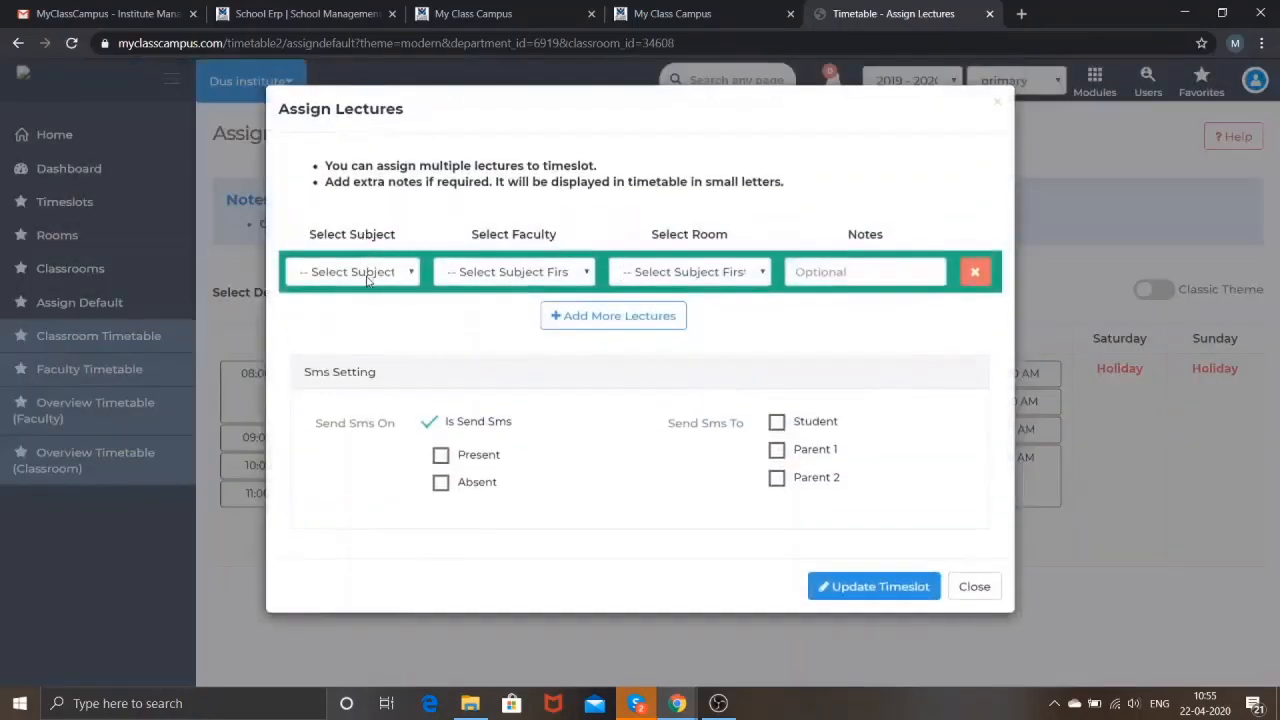
pyautogui.click(366, 276)
pyautogui.click(481, 277)
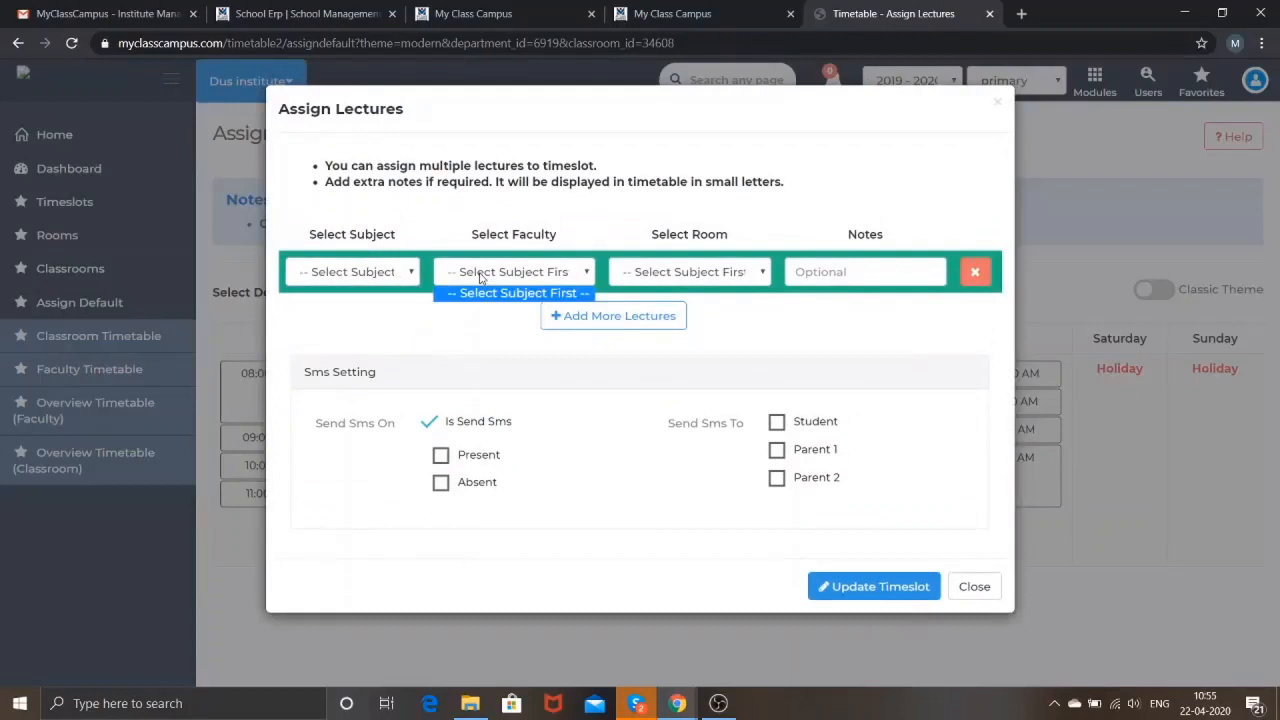
pyautogui.click(690, 268)
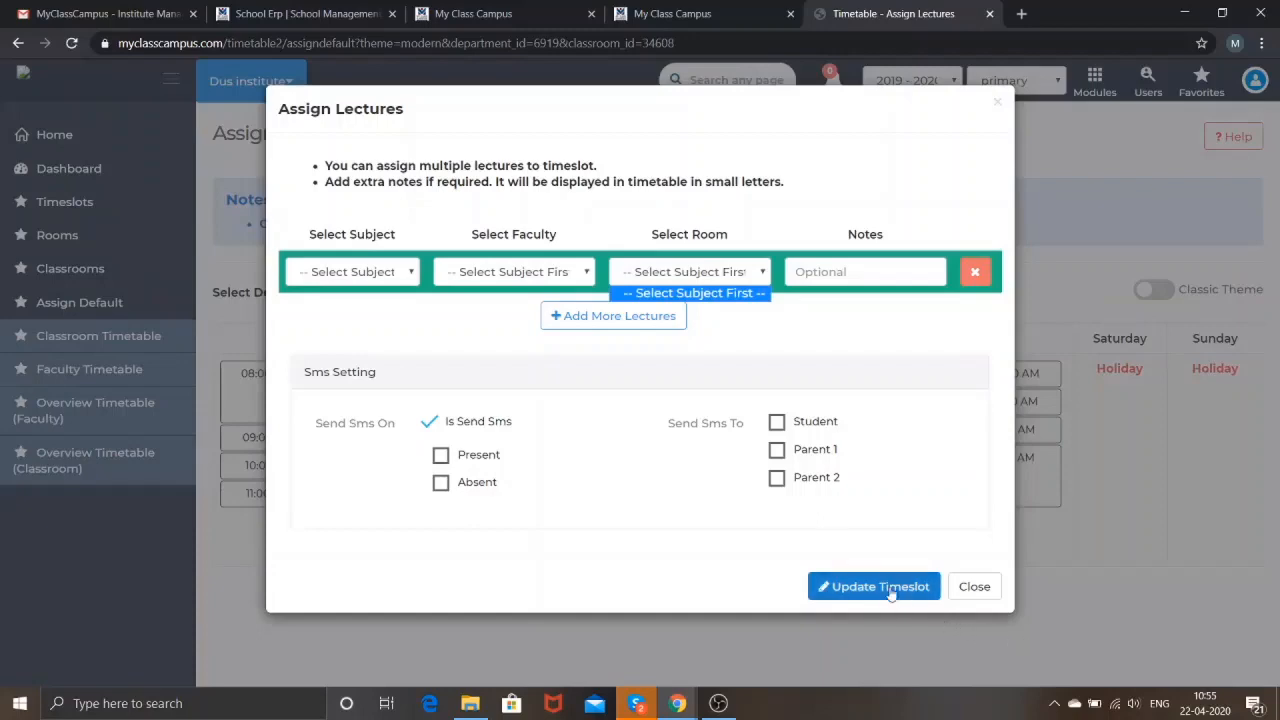
pyautogui.click(972, 587)
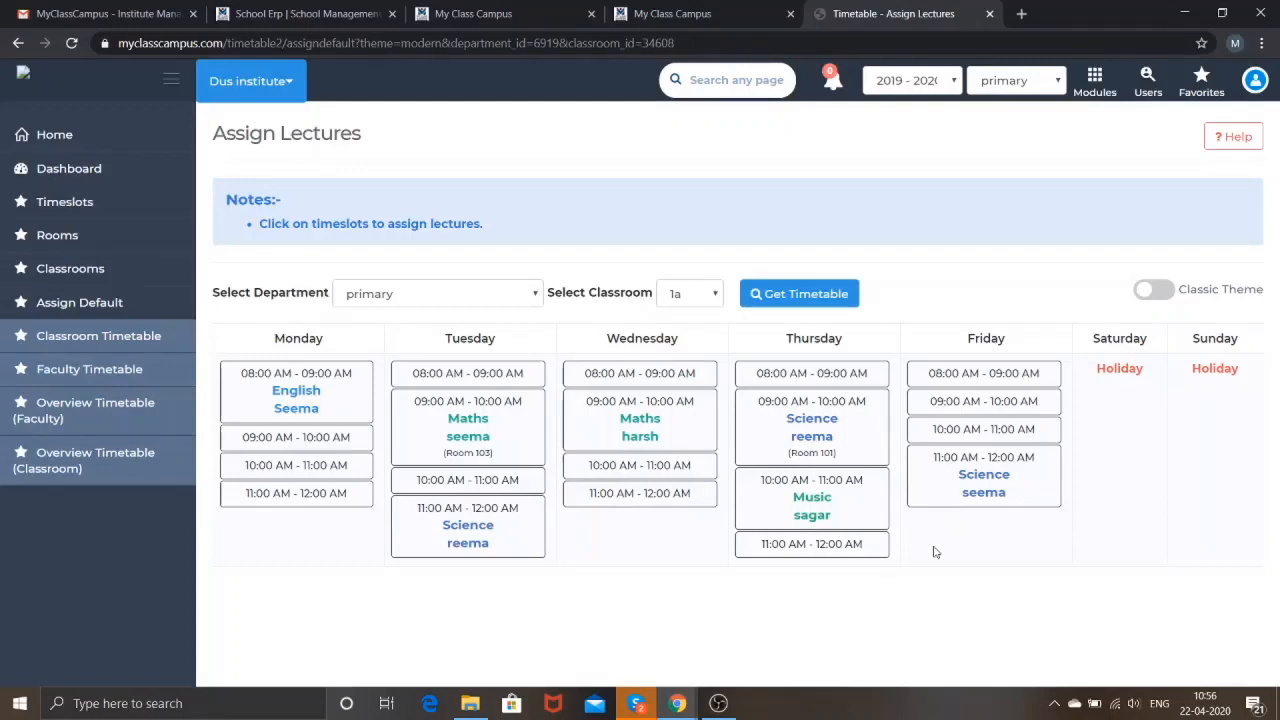
# - Open the faculty-wise timetable page and retrieve the timetable of a faculty member in the primary department
pyautogui.click(101, 377)
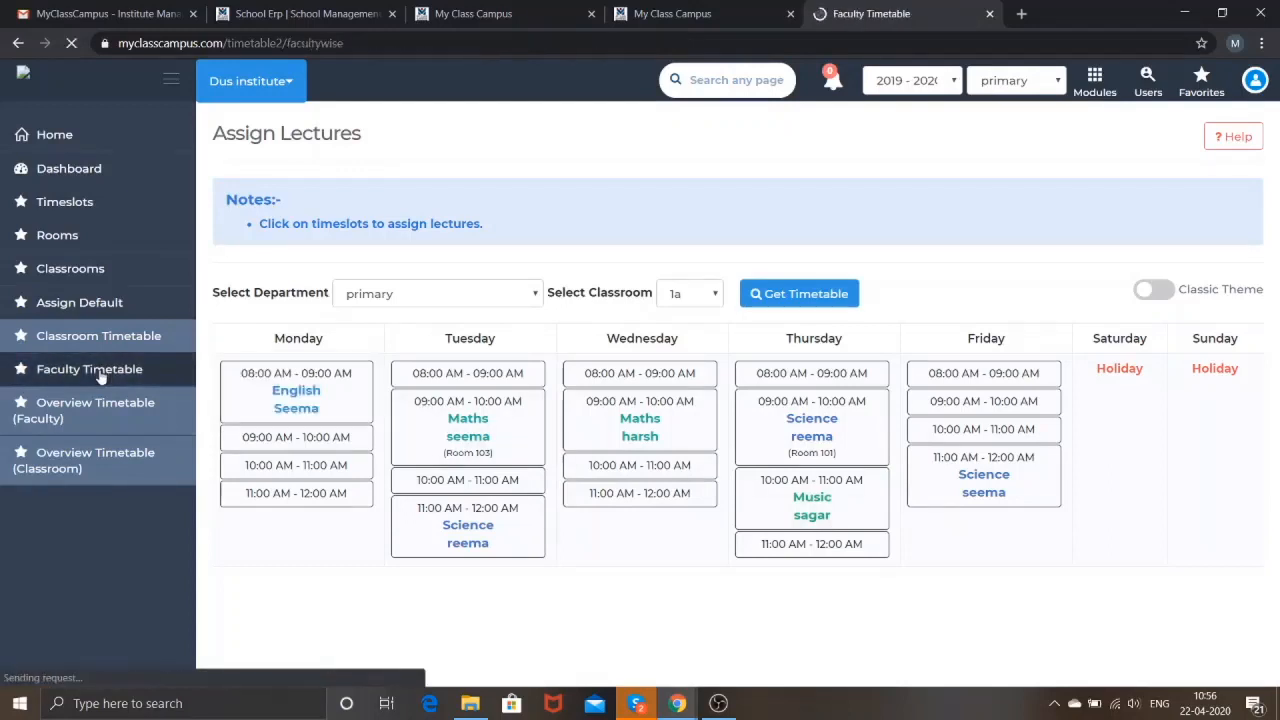
pyautogui.click(537, 212)
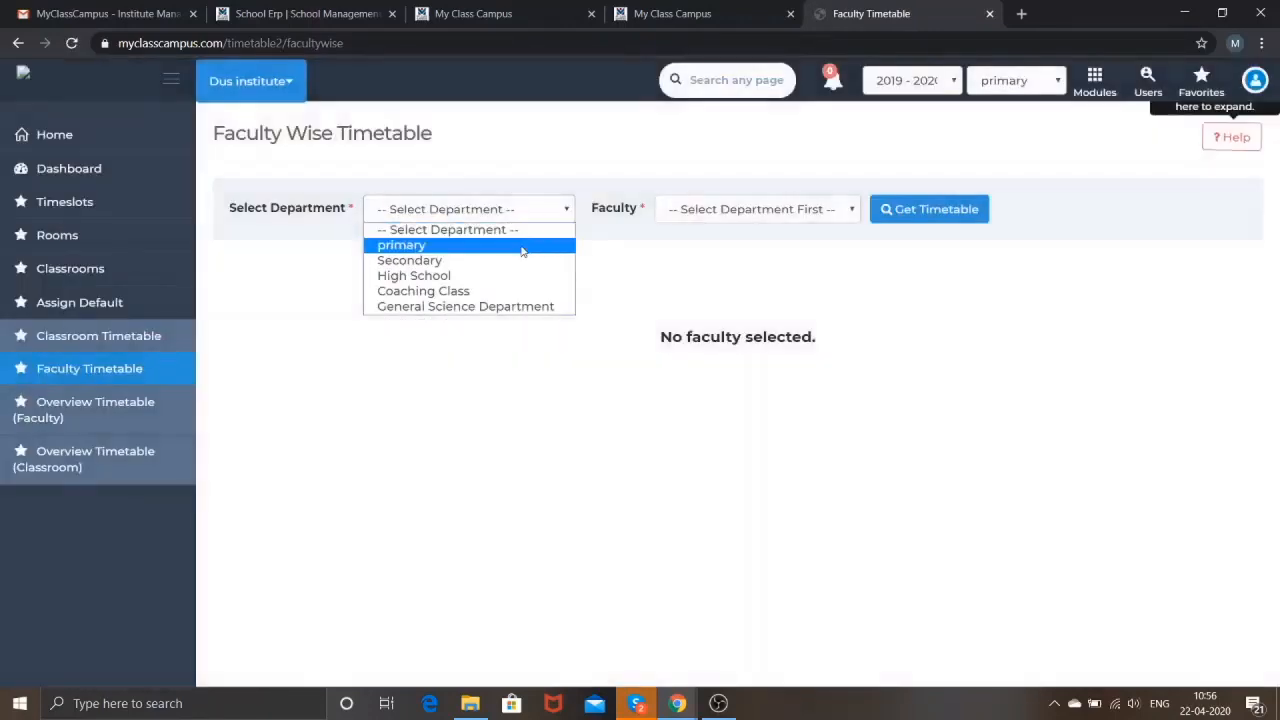
pyautogui.click(521, 245)
pyautogui.click(712, 209)
pyautogui.click(751, 259)
pyautogui.click(828, 220)
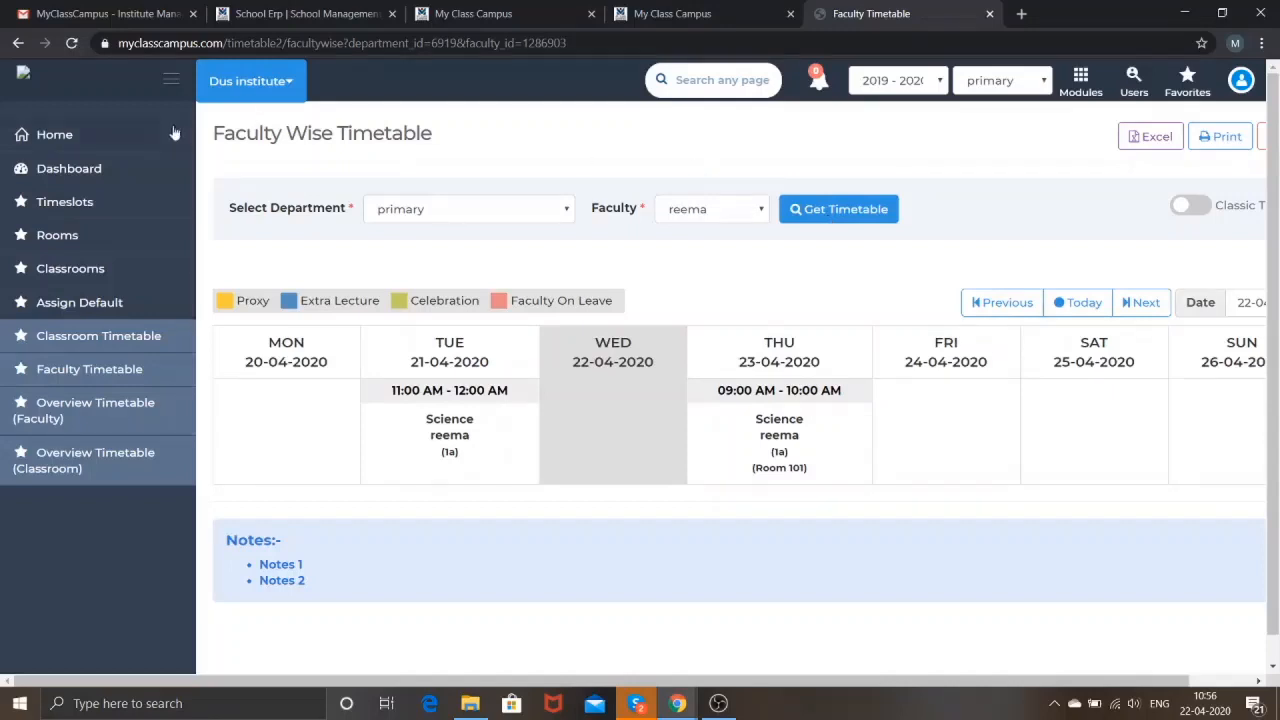
# - Return to the home dashboard and open the Academic Planner module
pyautogui.click(126, 136)
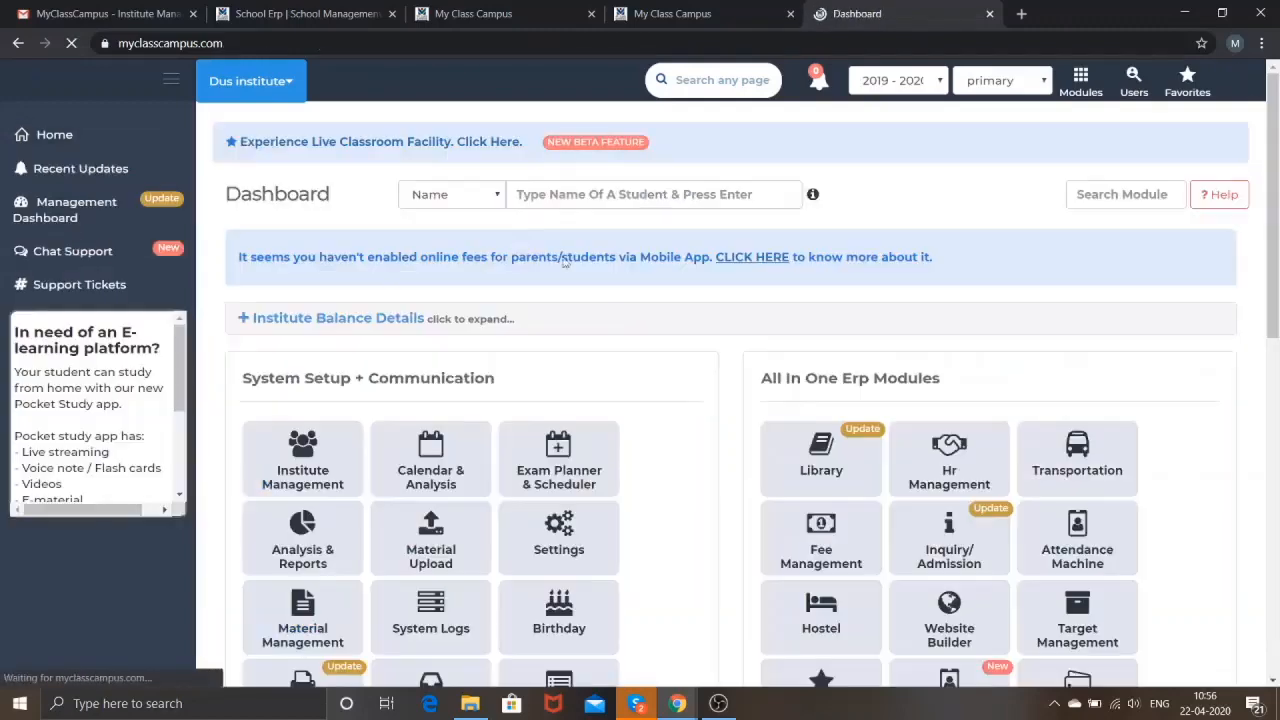
pyautogui.scroll(-5, 621, 320)
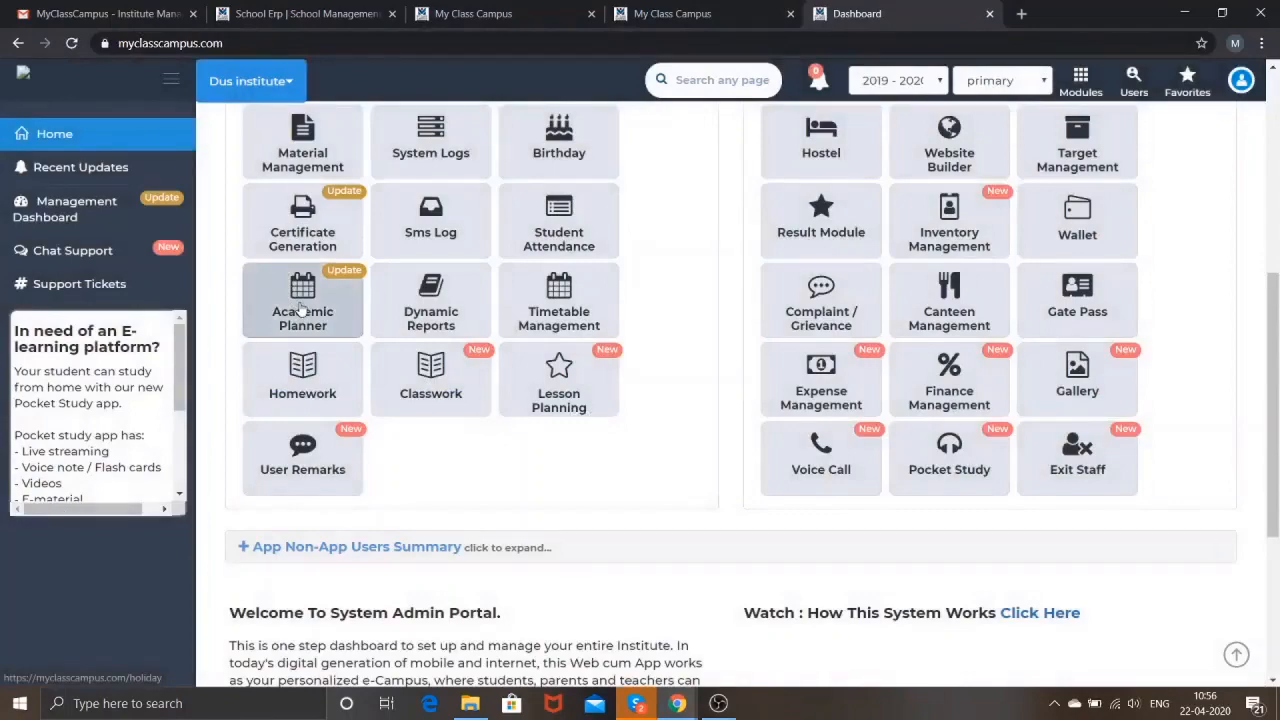
pyautogui.click(303, 311)
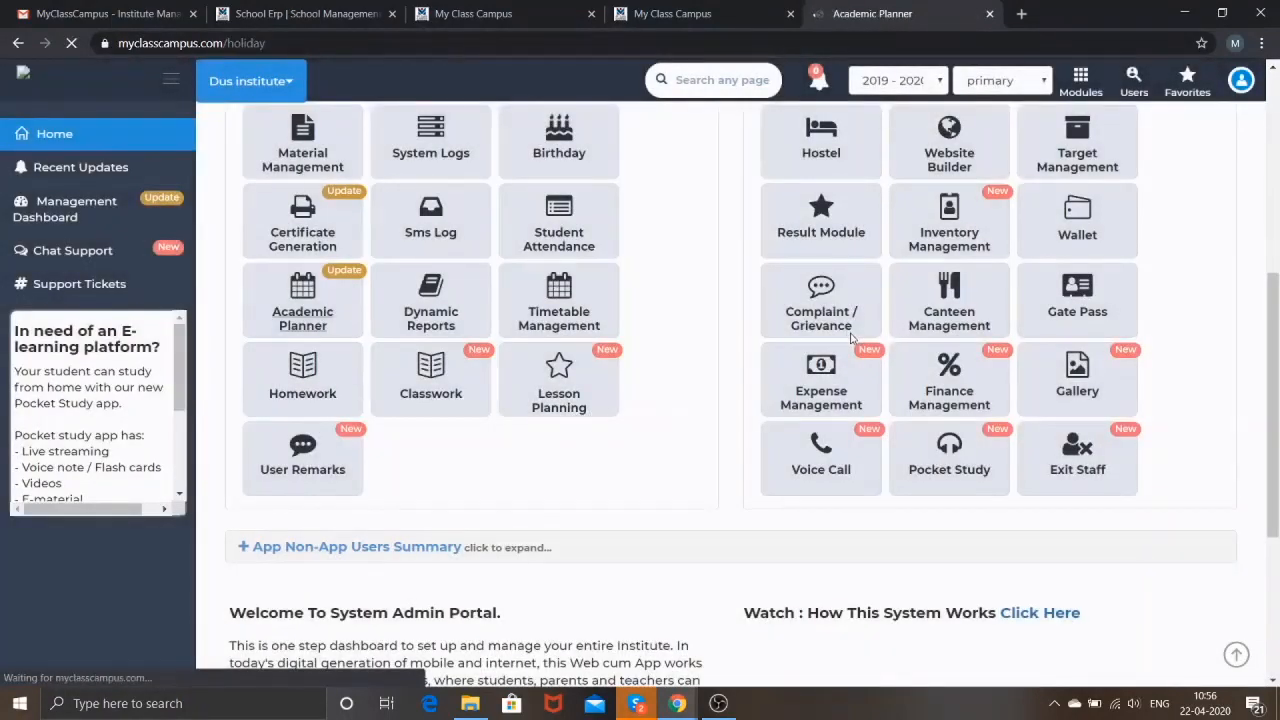
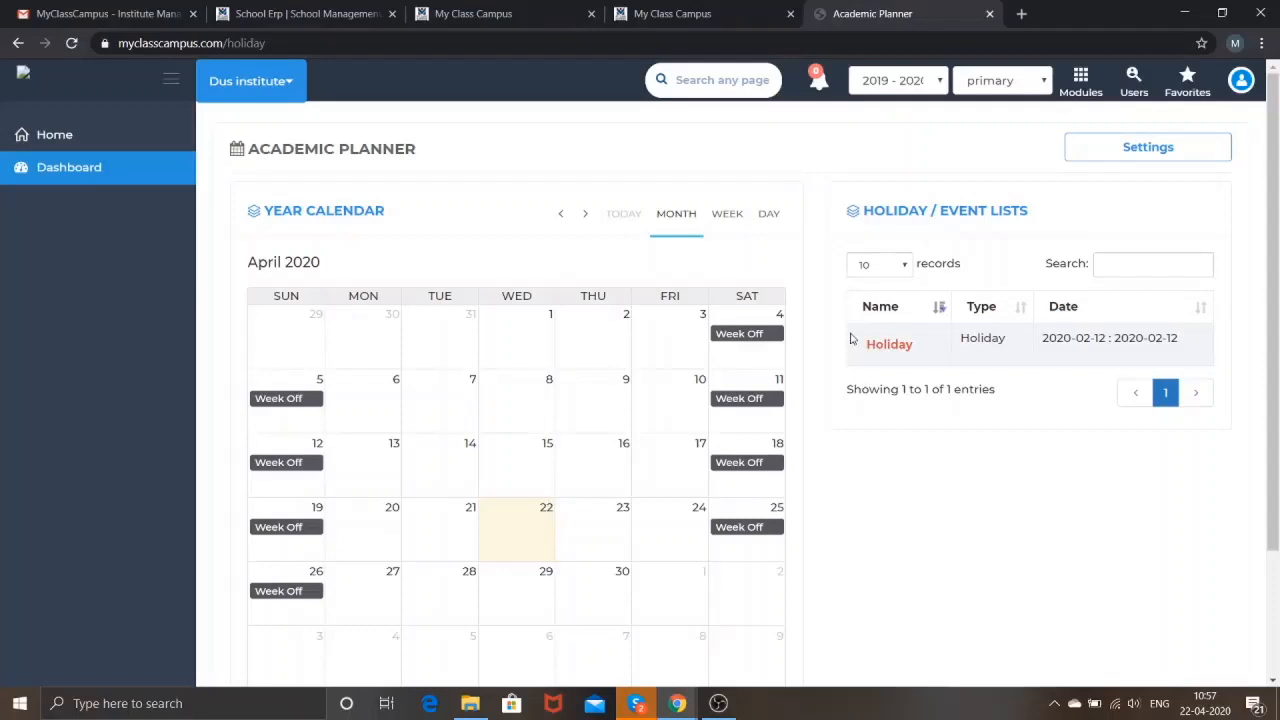
# - Review the planner's weekoff settings and day type options without changing them and return to the year calendar
pyautogui.click(1108, 150)
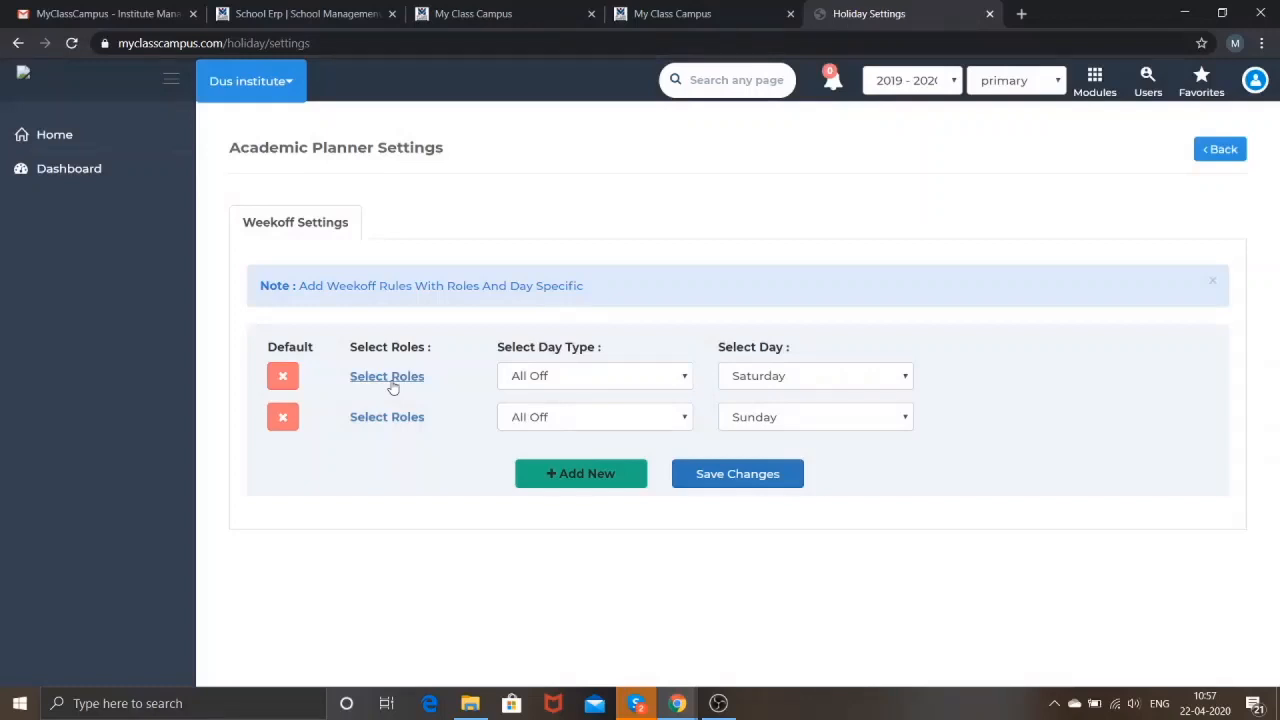
pyautogui.click(654, 387)
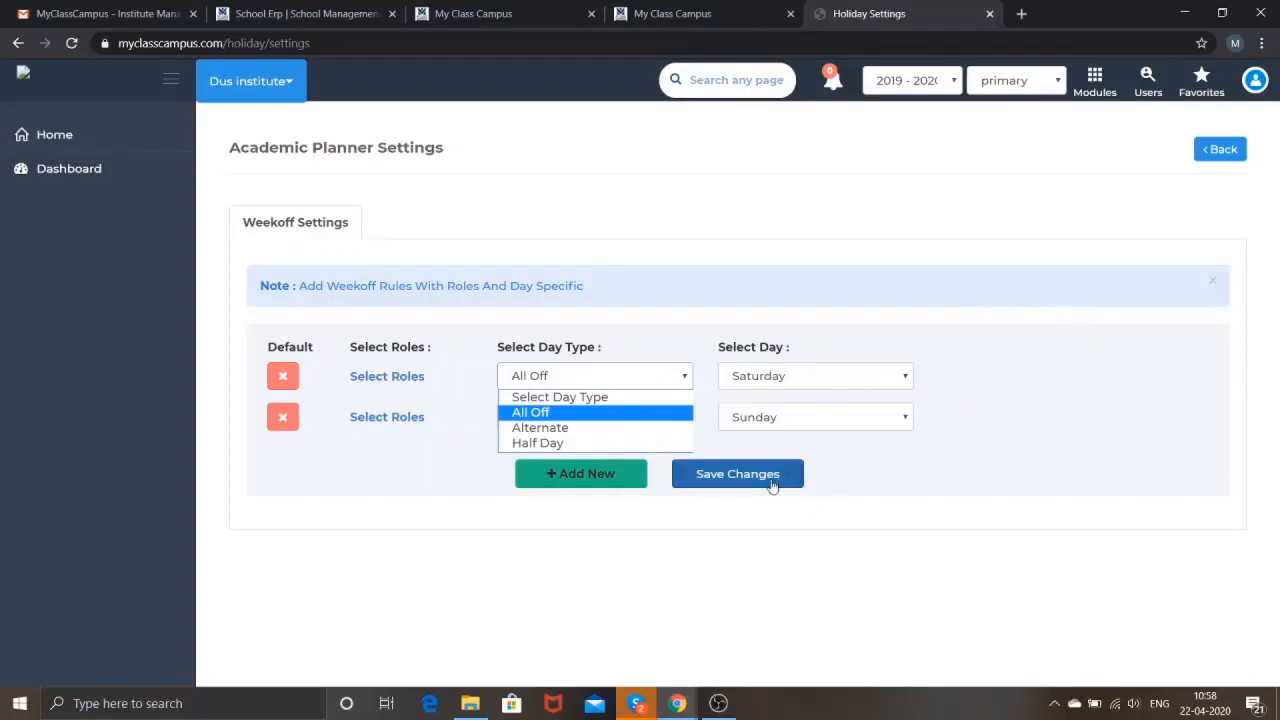
pyautogui.click(1222, 150)
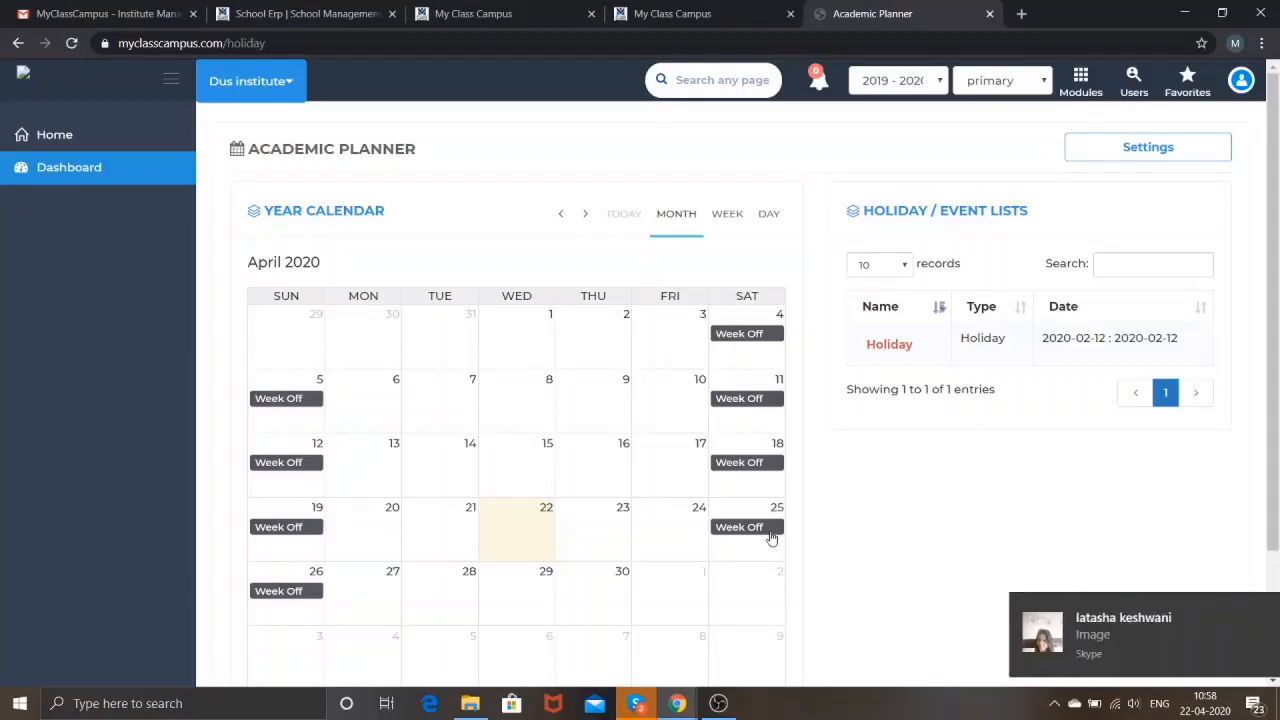
# - Dismiss the Skype message notifications covering the academic planner
pyautogui.click(1246, 612)
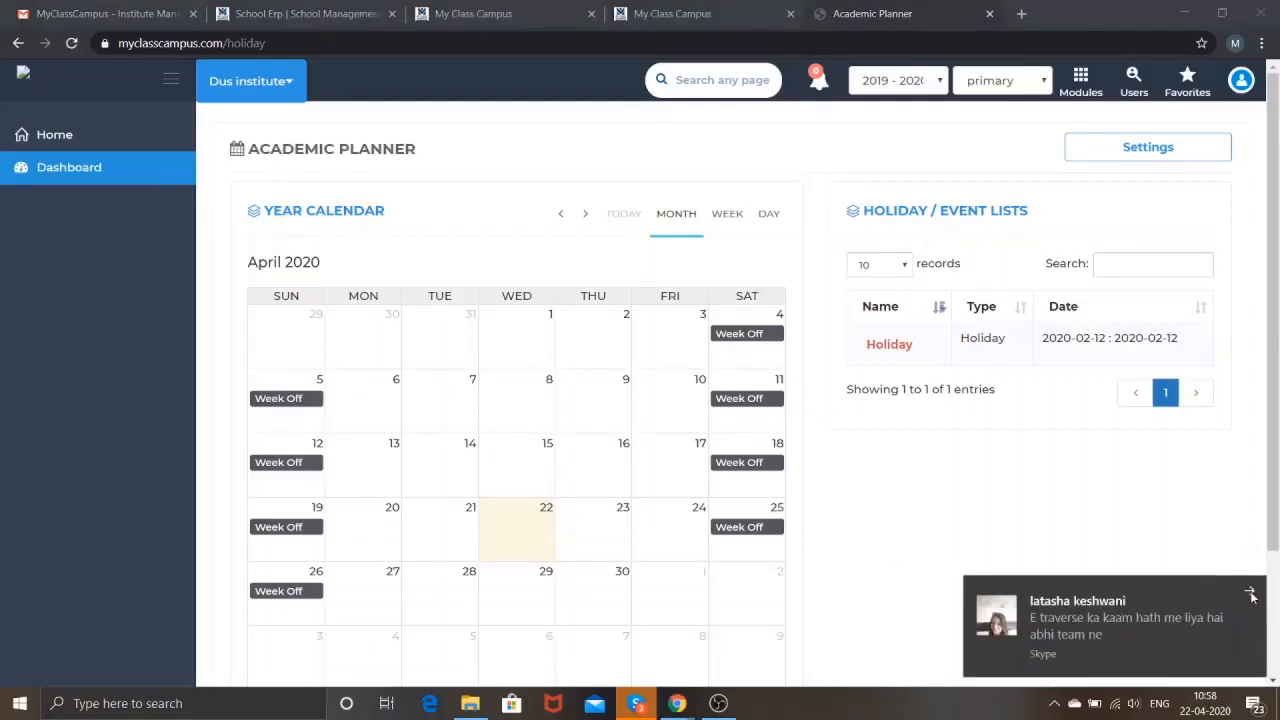
pyautogui.click(1250, 595)
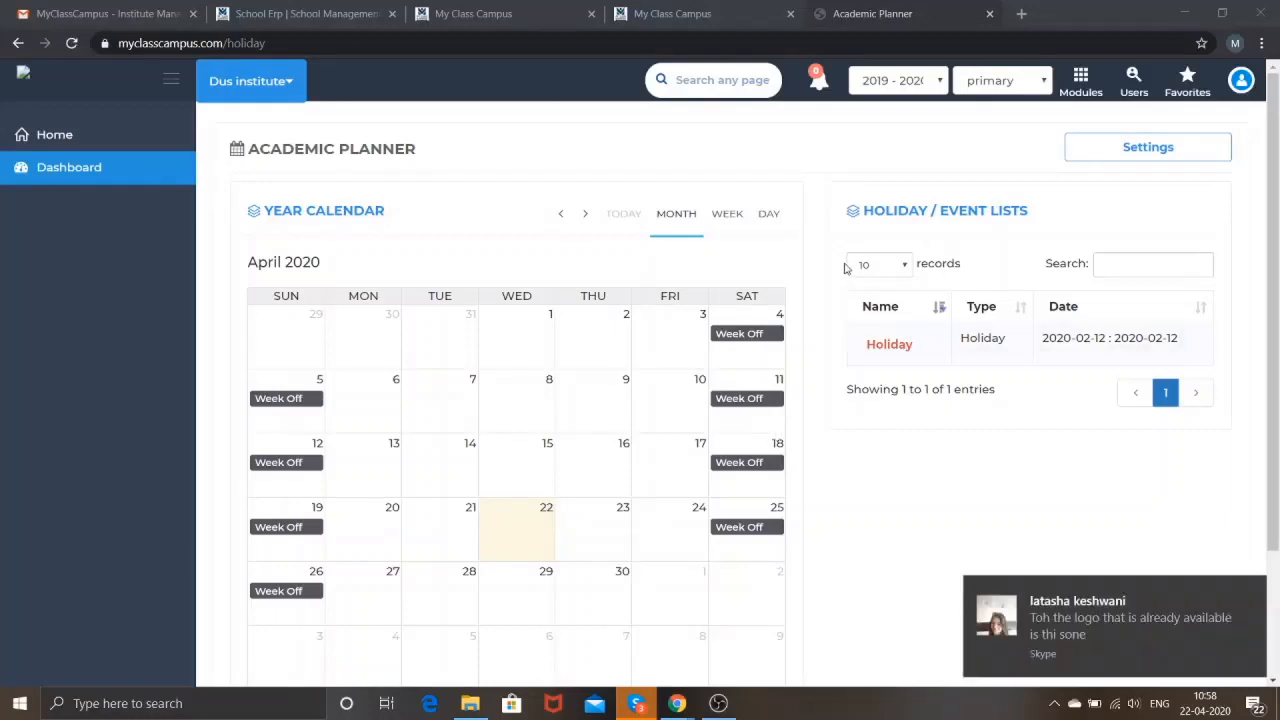
pyautogui.click(1251, 590)
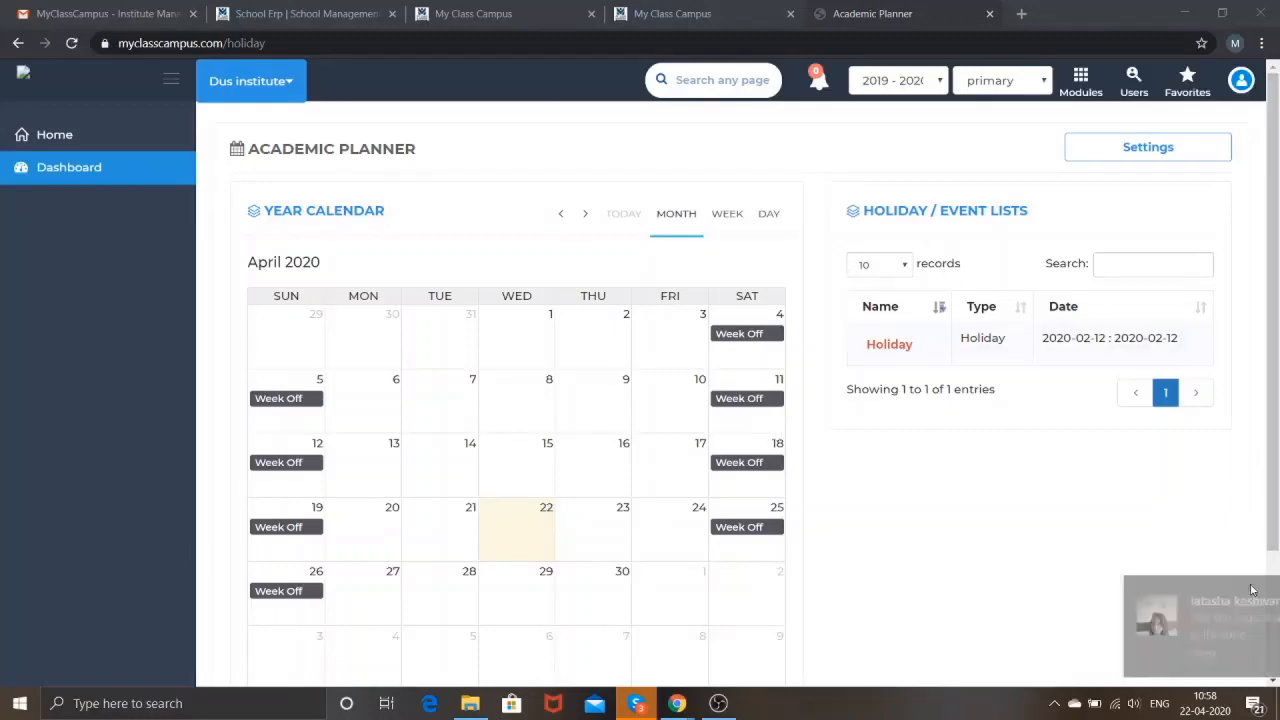
# - Return to the home dashboard and open the Classwork module
pyautogui.click(88, 135)
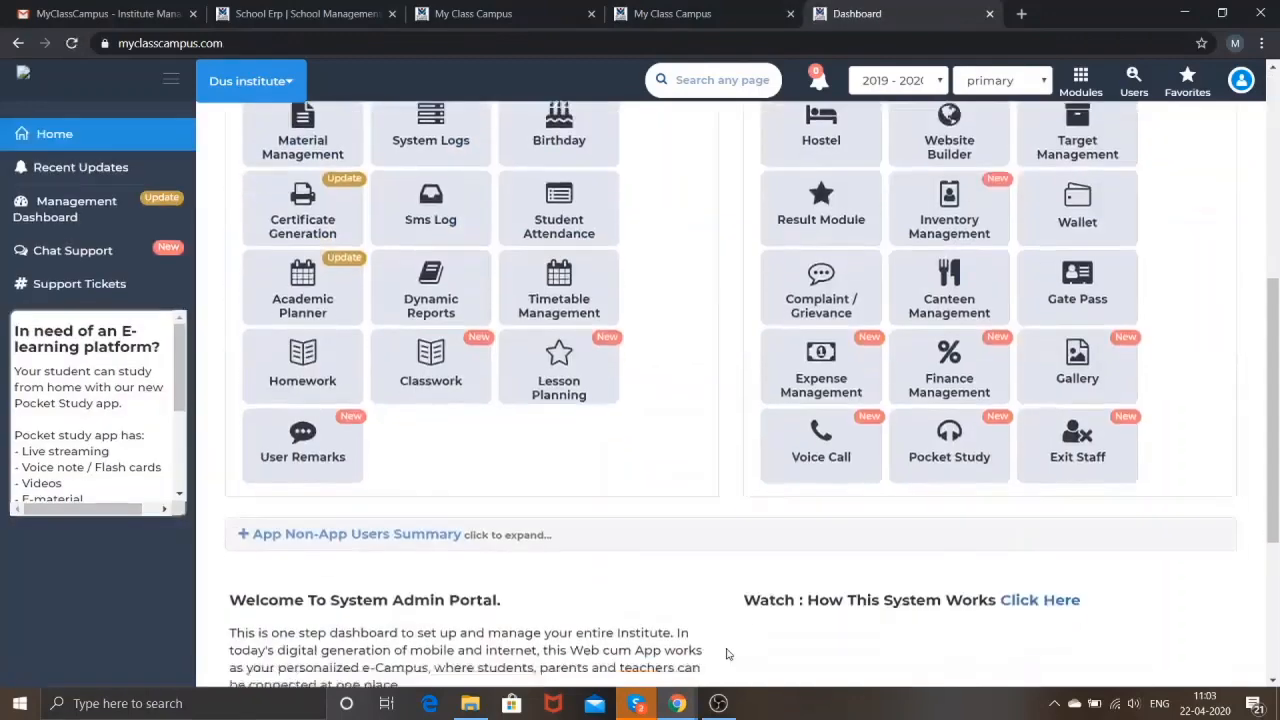
pyautogui.scroll(-3, 727, 654)
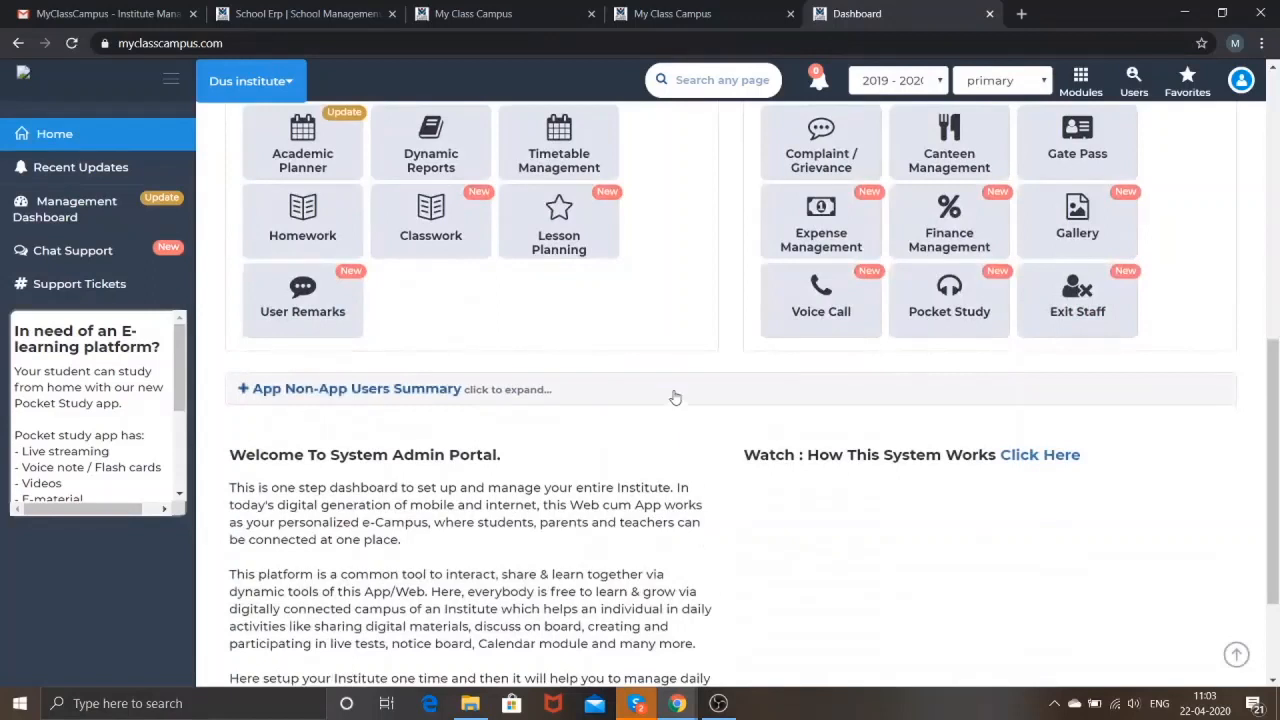
pyautogui.scroll(3, 675, 397)
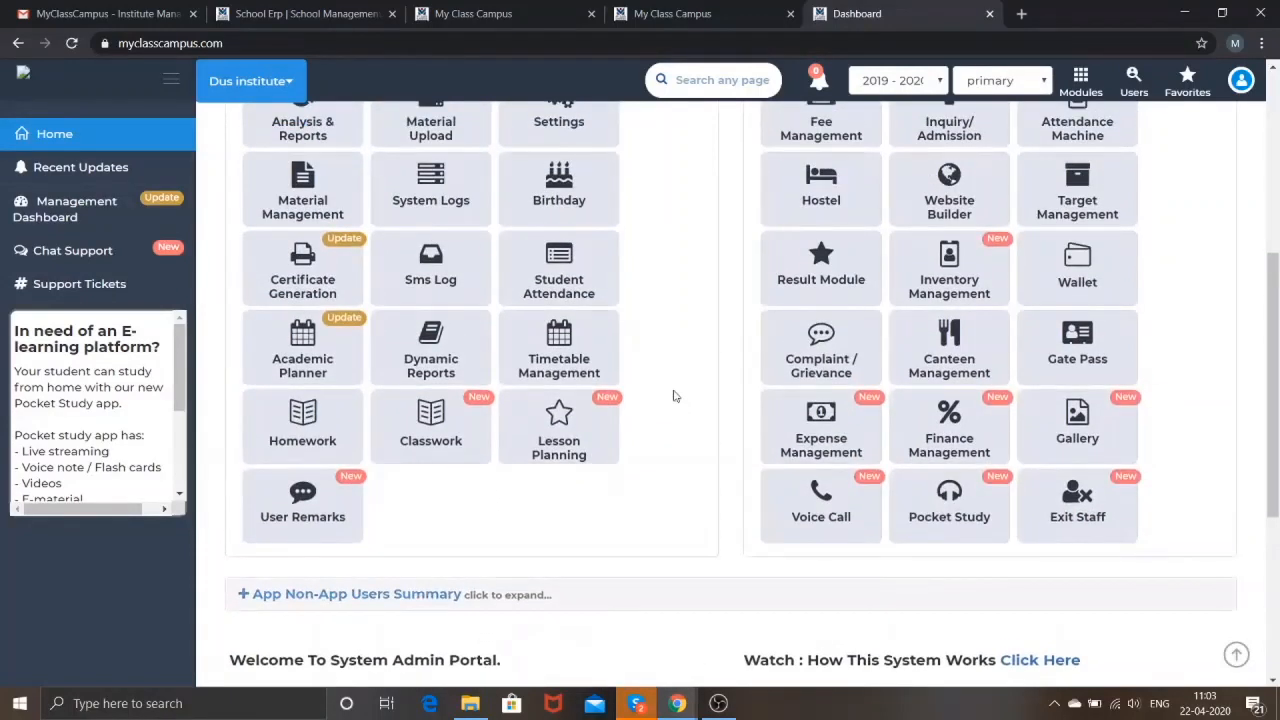
pyautogui.click(384, 442)
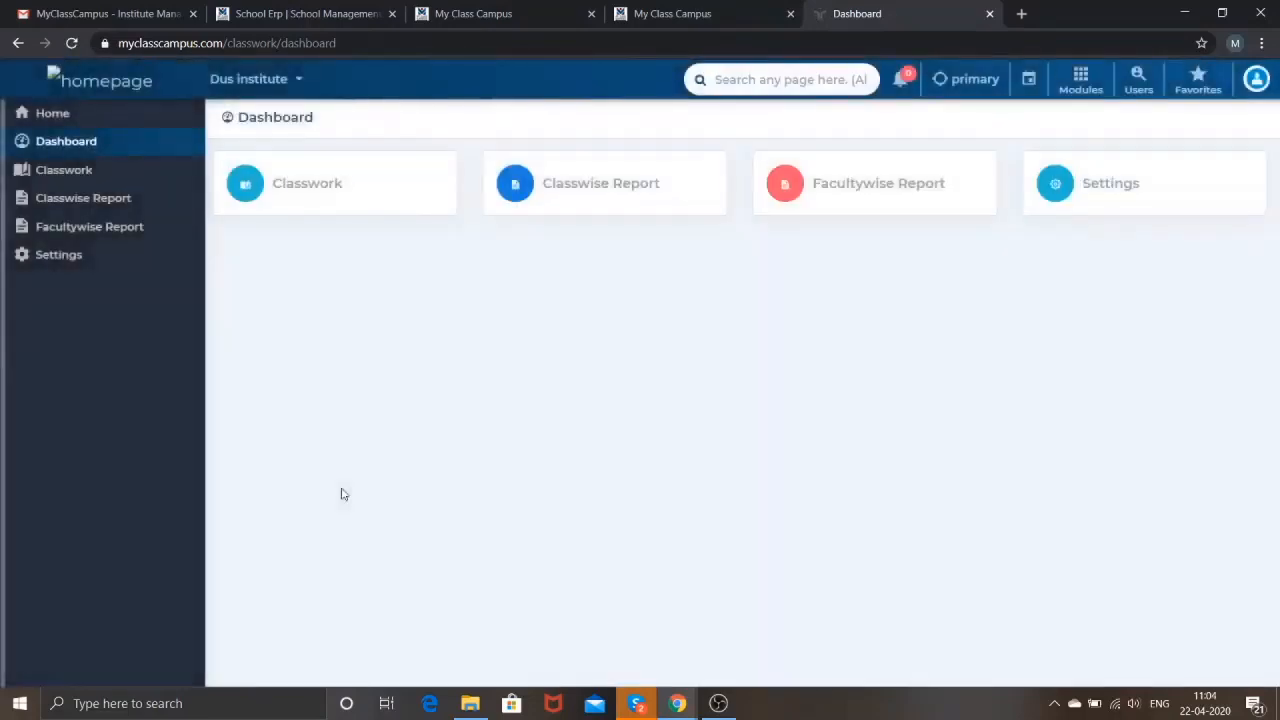
# - Retrieve the classwork of primary classroom 1a and look at the English classwork form without adding an entry
pyautogui.click(339, 188)
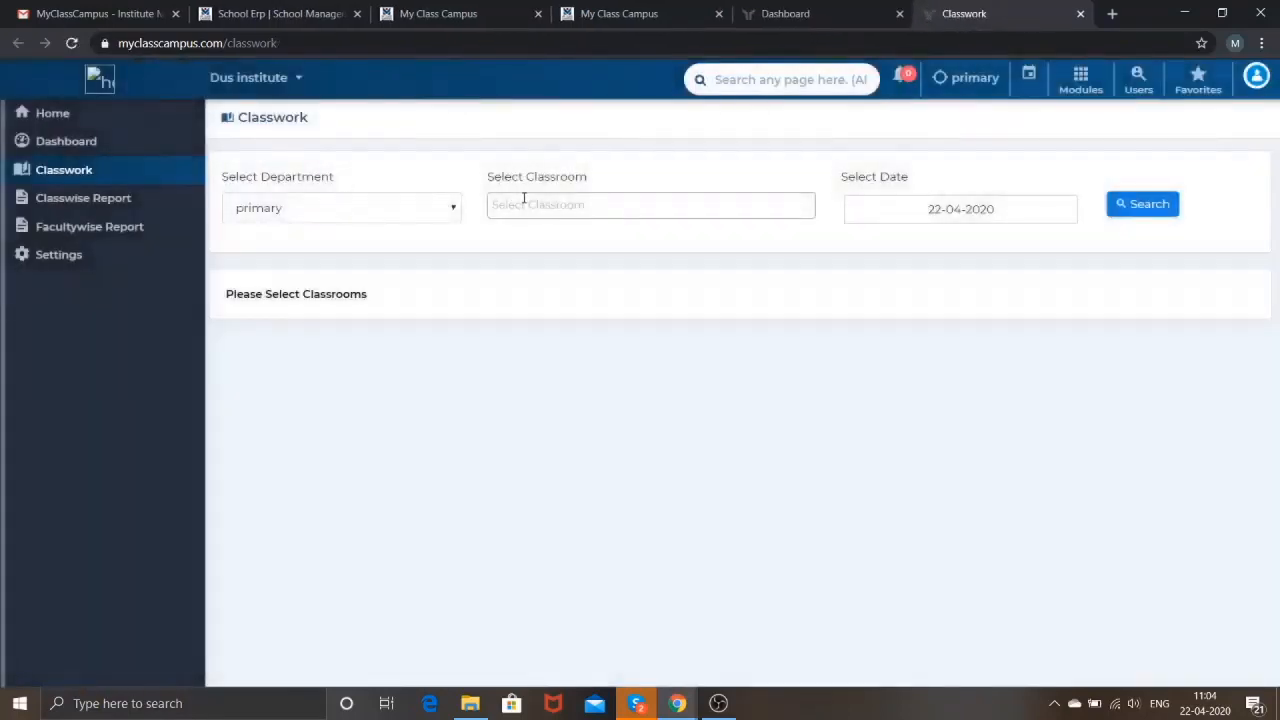
pyautogui.click(524, 200)
pyautogui.click(527, 234)
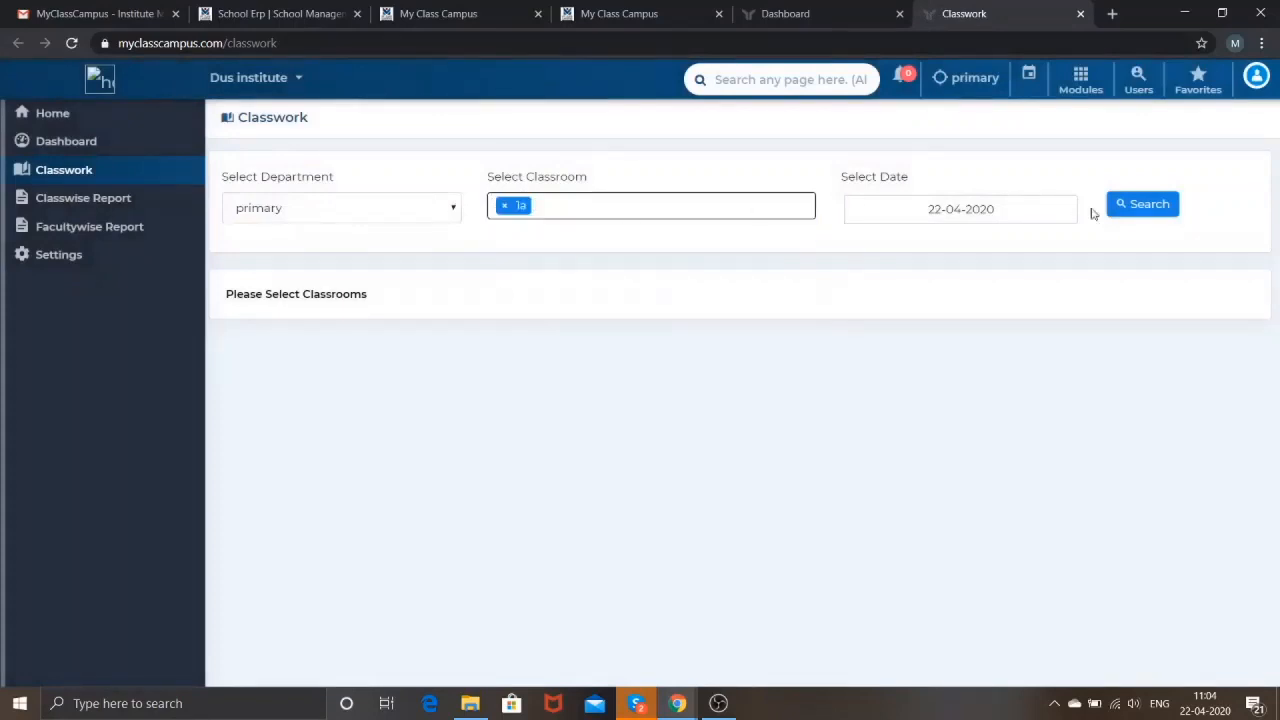
pyautogui.click(1143, 207)
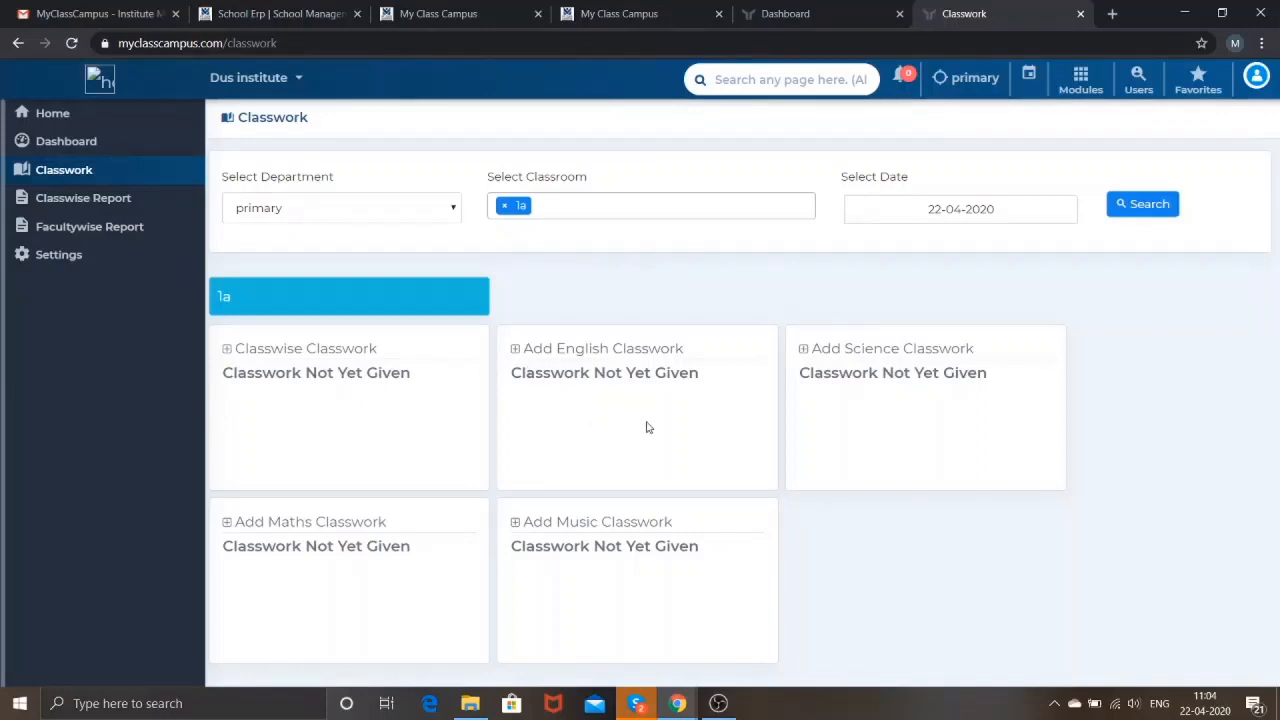
pyautogui.click(525, 350)
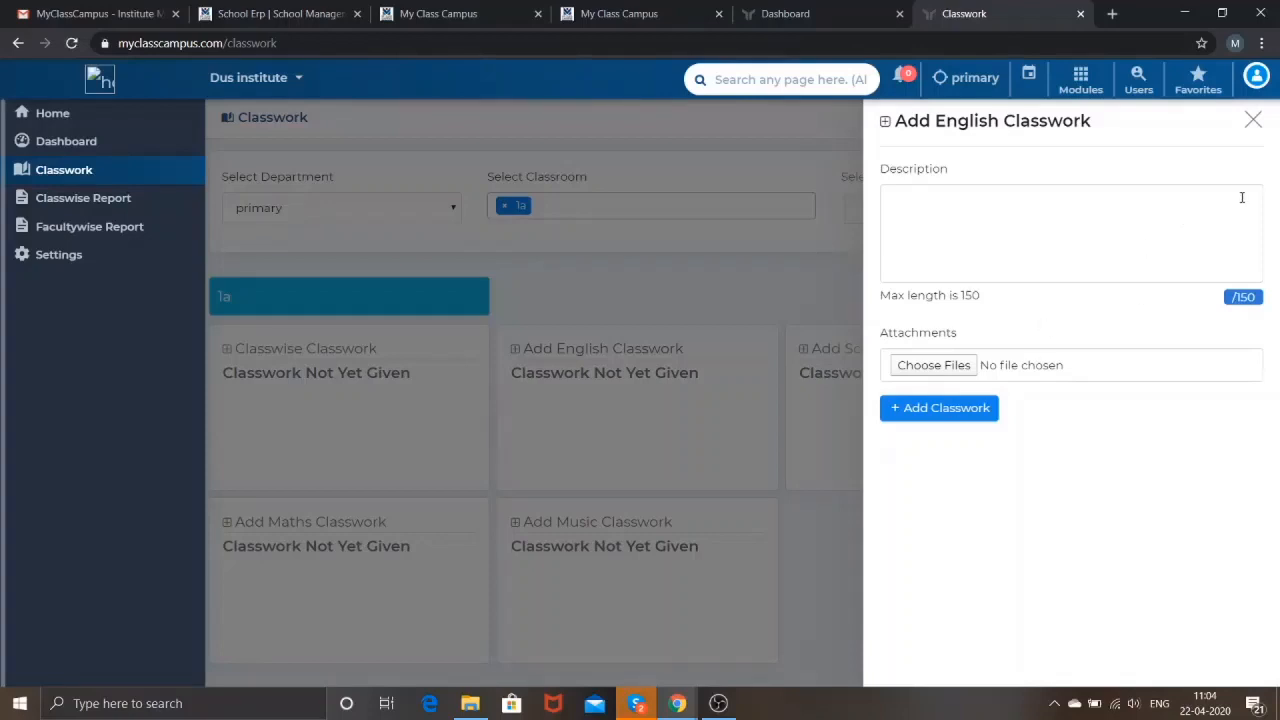
pyautogui.click(1253, 120)
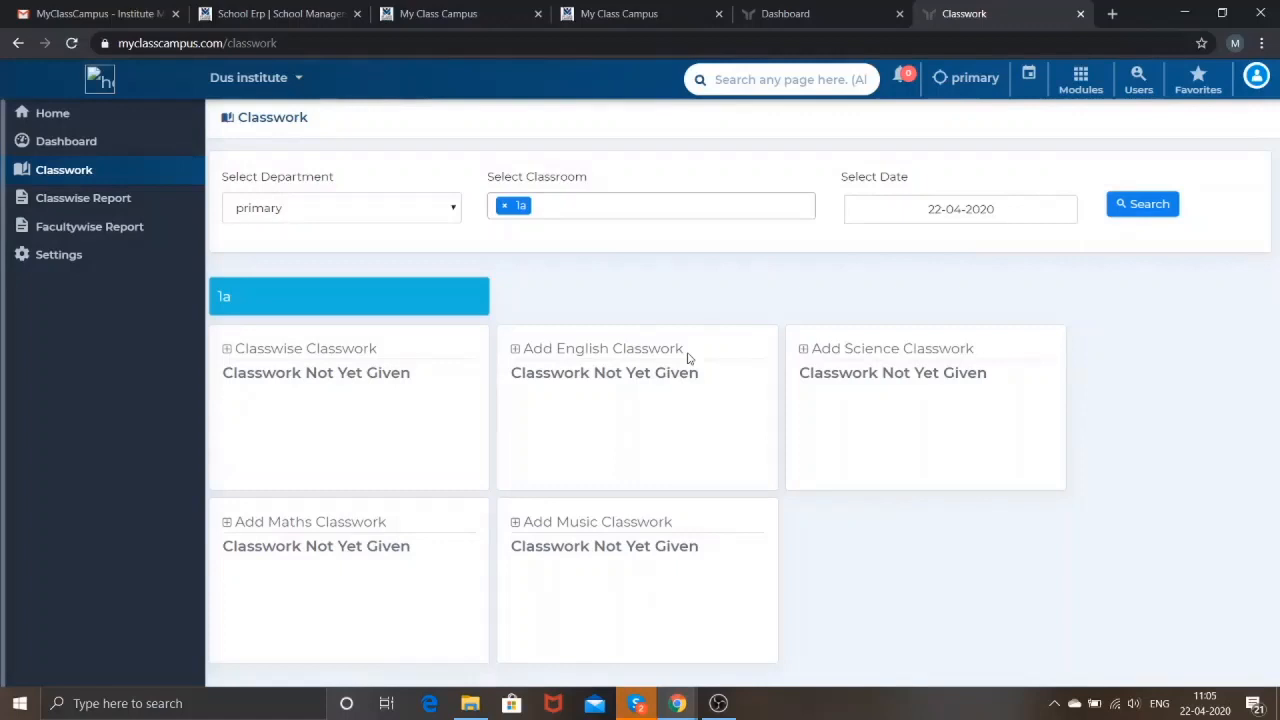
# - Return to the home dashboard and open the Homework module
pyautogui.click(152, 117)
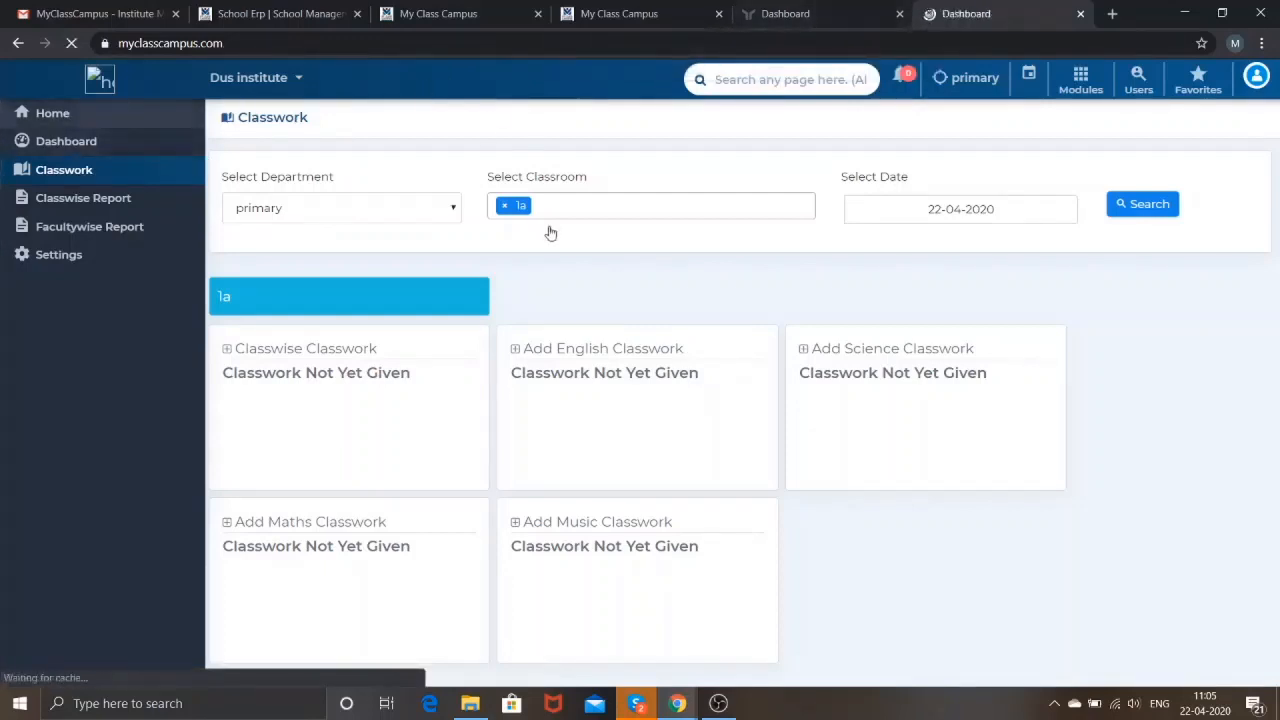
pyautogui.scroll(-5, 267, 422)
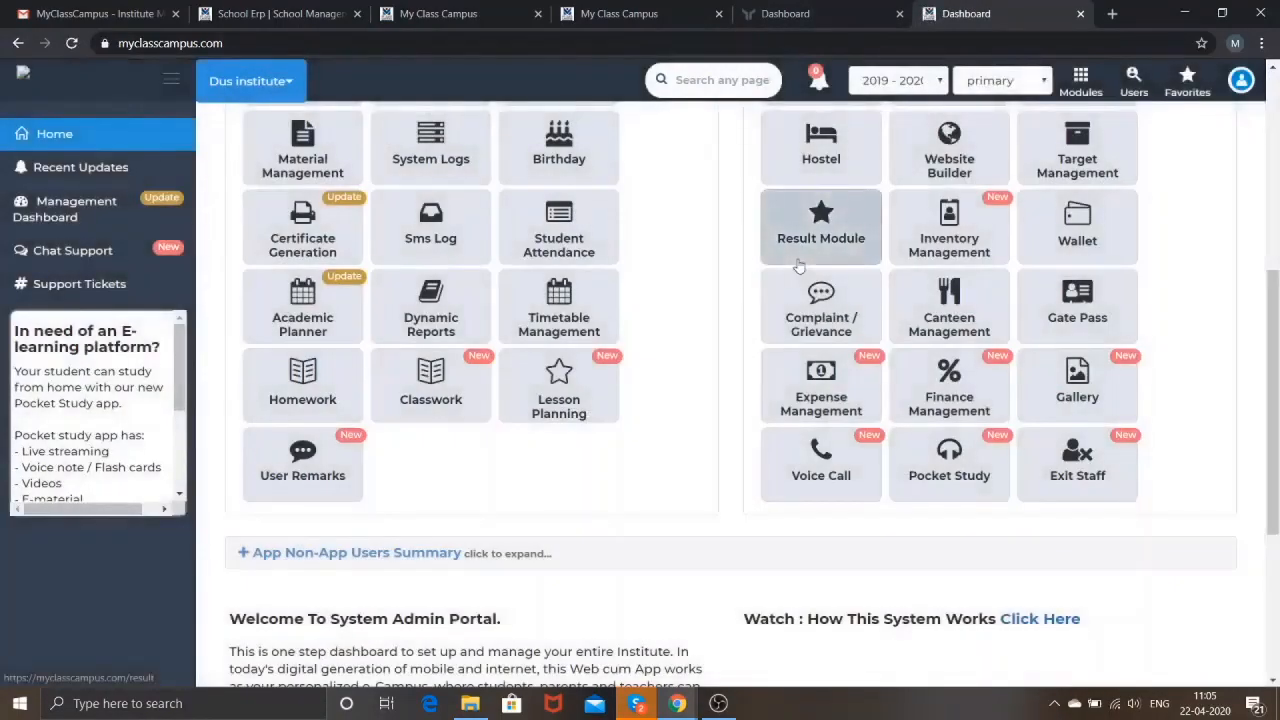
pyautogui.click(308, 395)
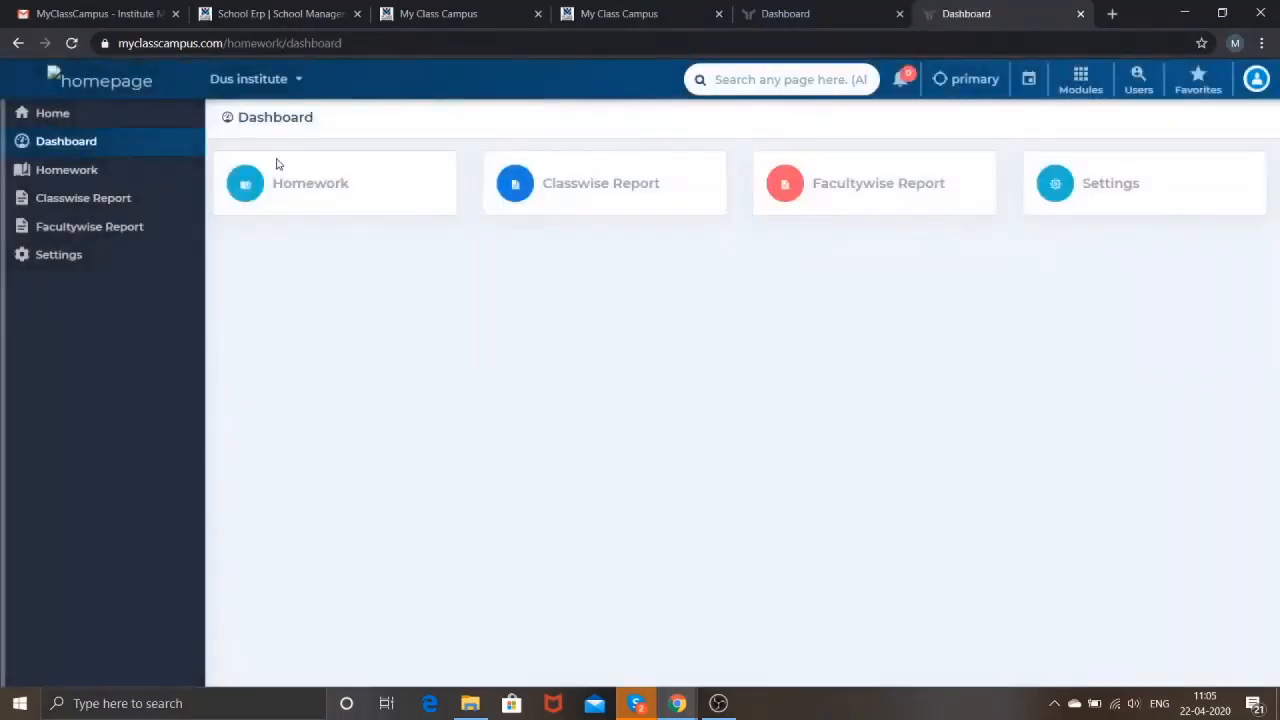
# - Retrieve the homework of primary classroom 1a for review and return to the home dashboard
pyautogui.click(310, 184)
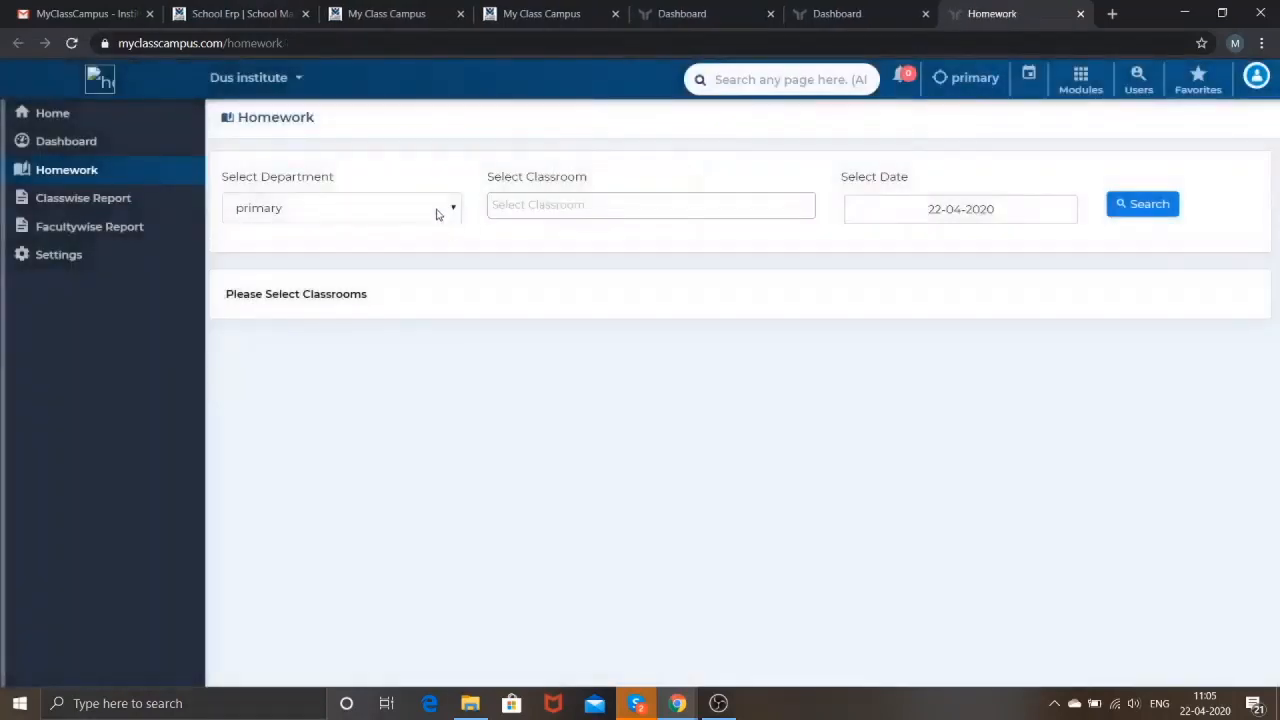
pyautogui.click(611, 204)
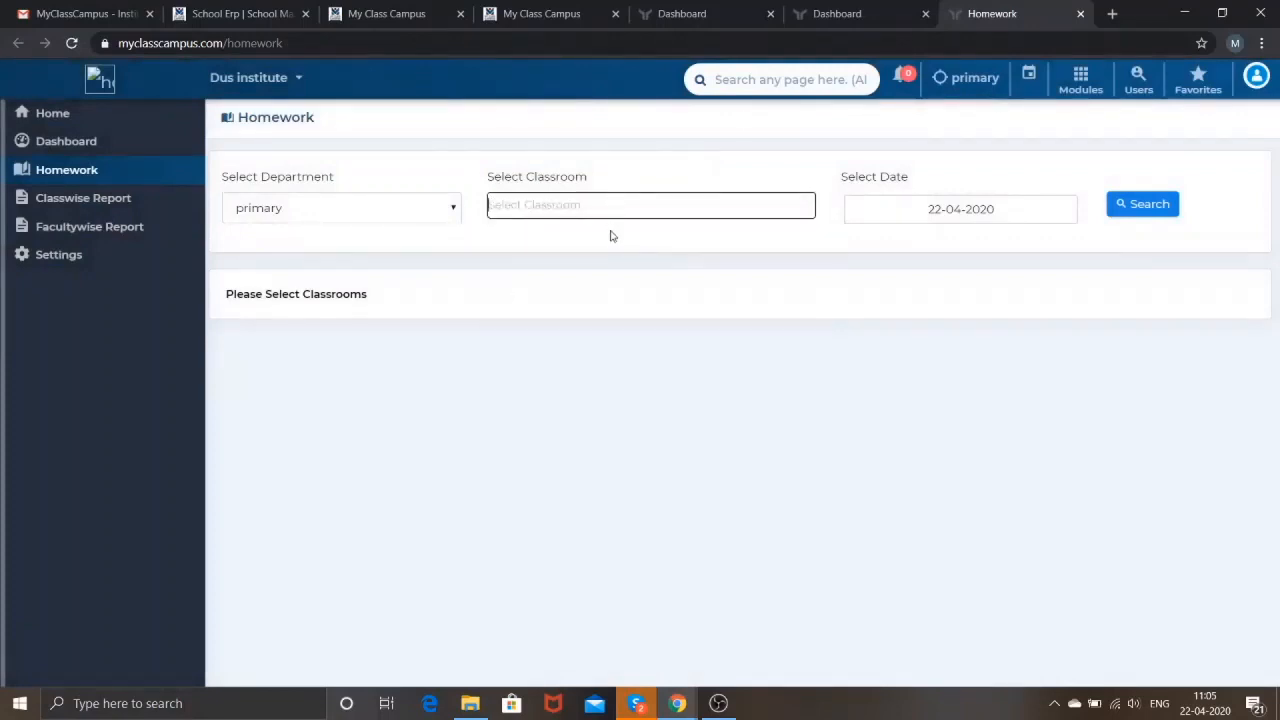
pyautogui.click(584, 207)
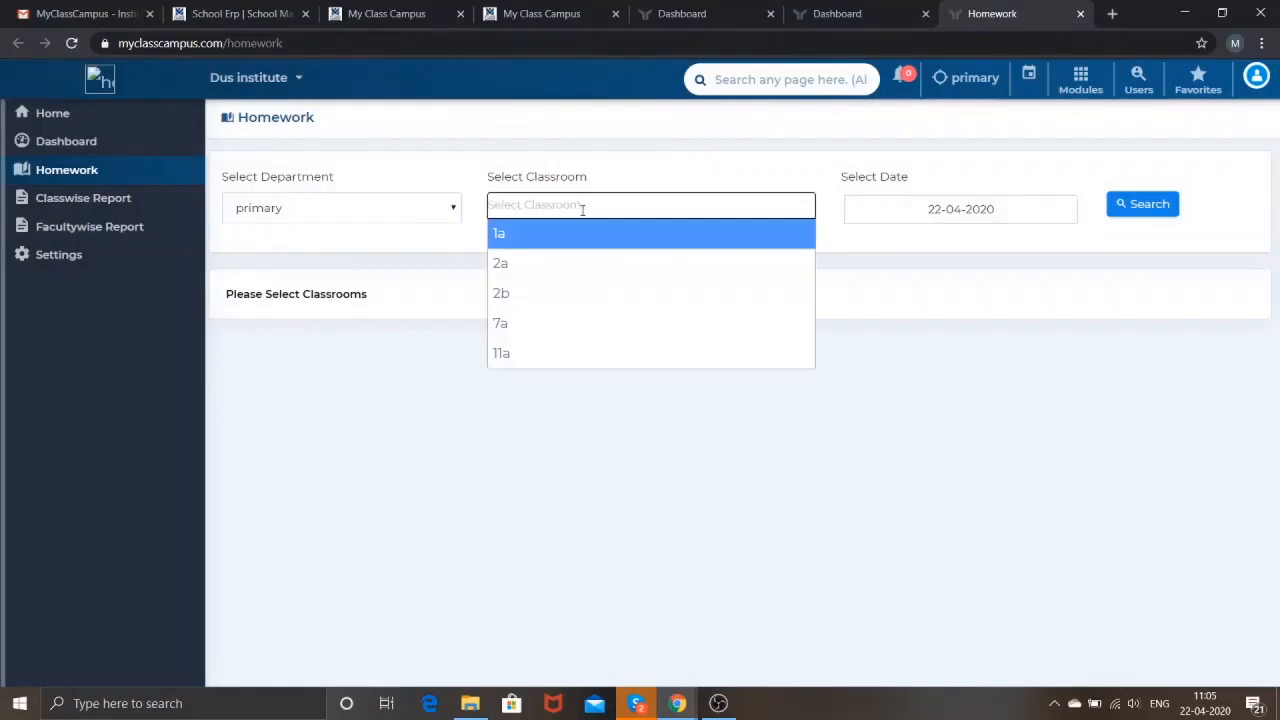
pyautogui.click(583, 238)
pyautogui.click(1128, 210)
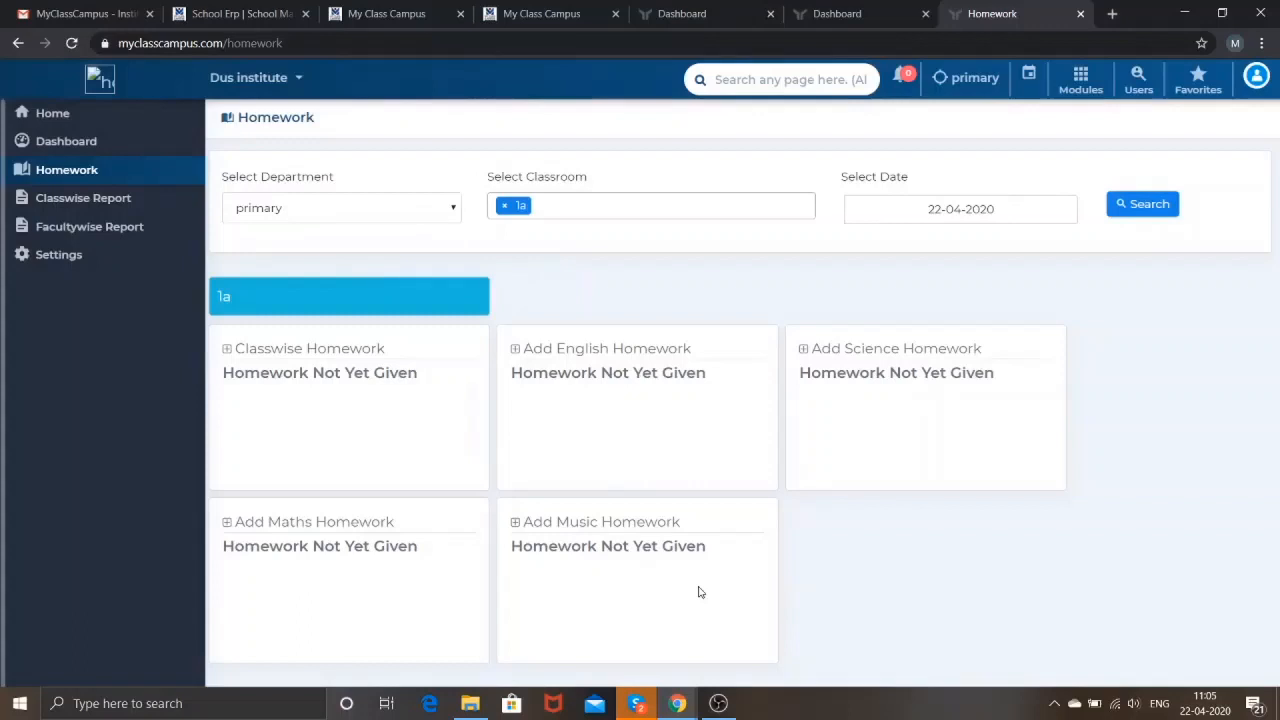
pyautogui.click(193, 121)
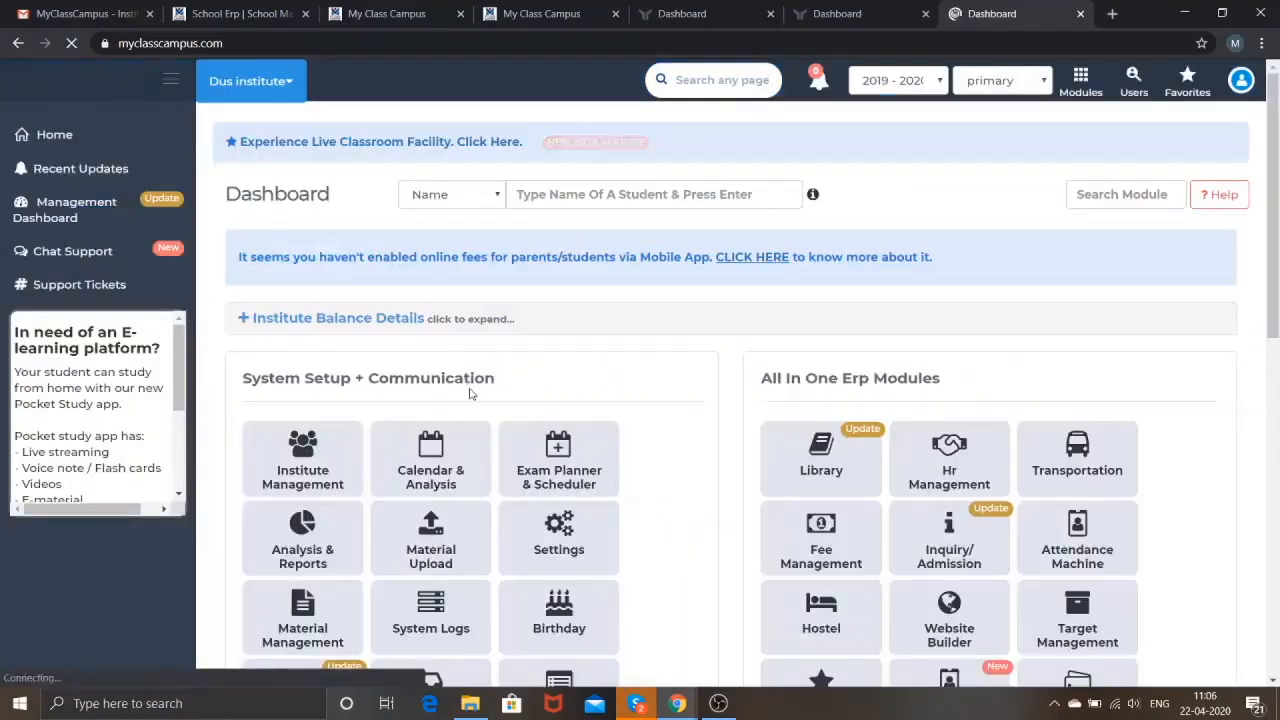
# - Open the Library module from the dashboard and view its book categories list
pyautogui.scroll(-3, 700, 457)
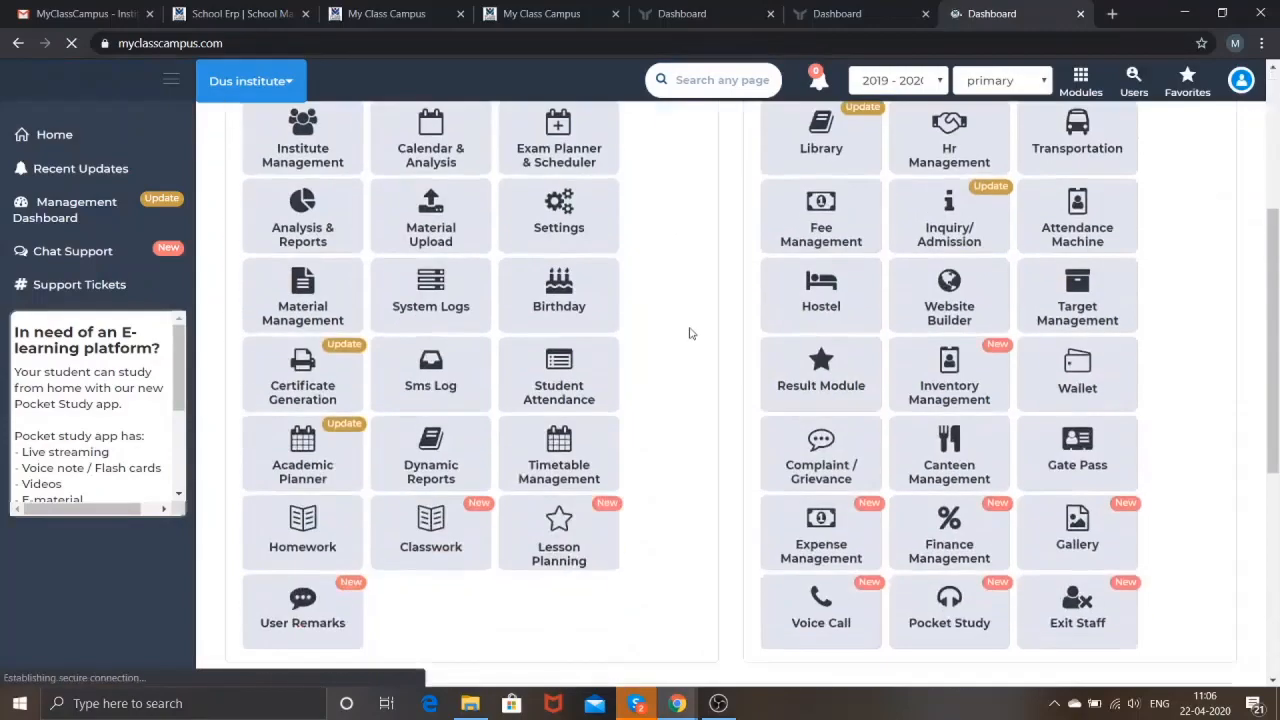
pyautogui.scroll(3, 691, 331)
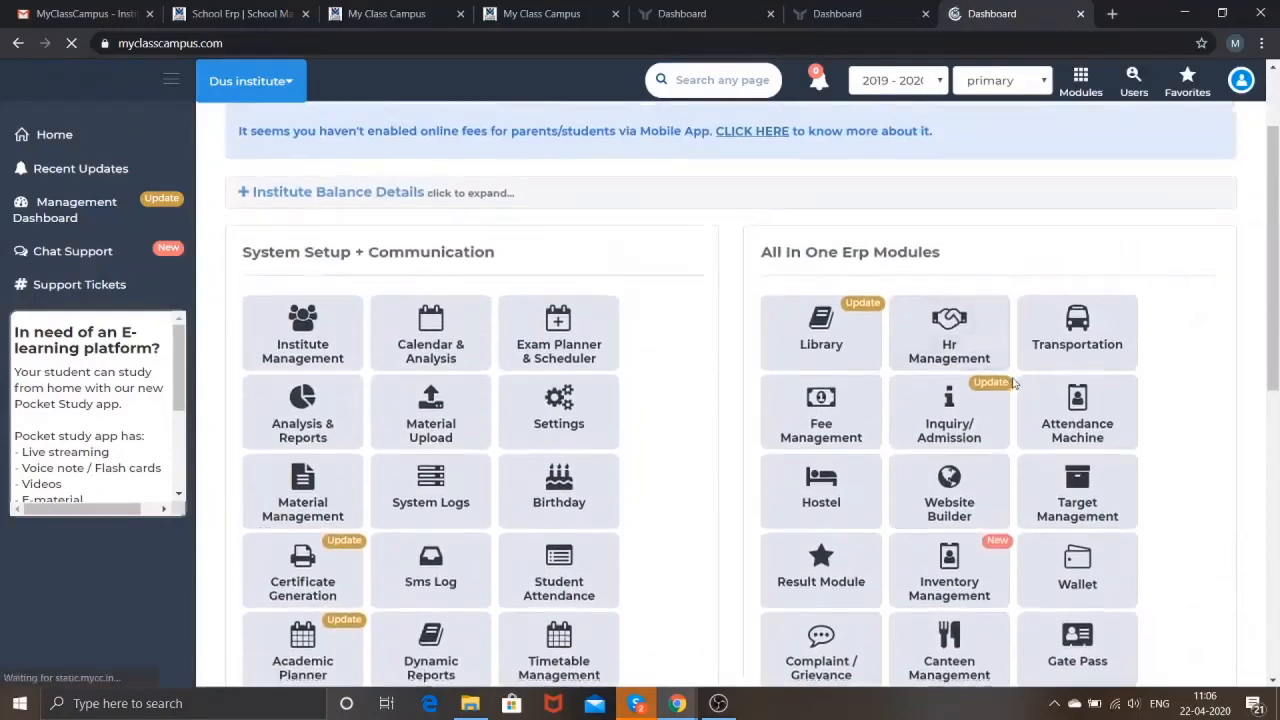
pyautogui.scroll(-2, 1014, 384)
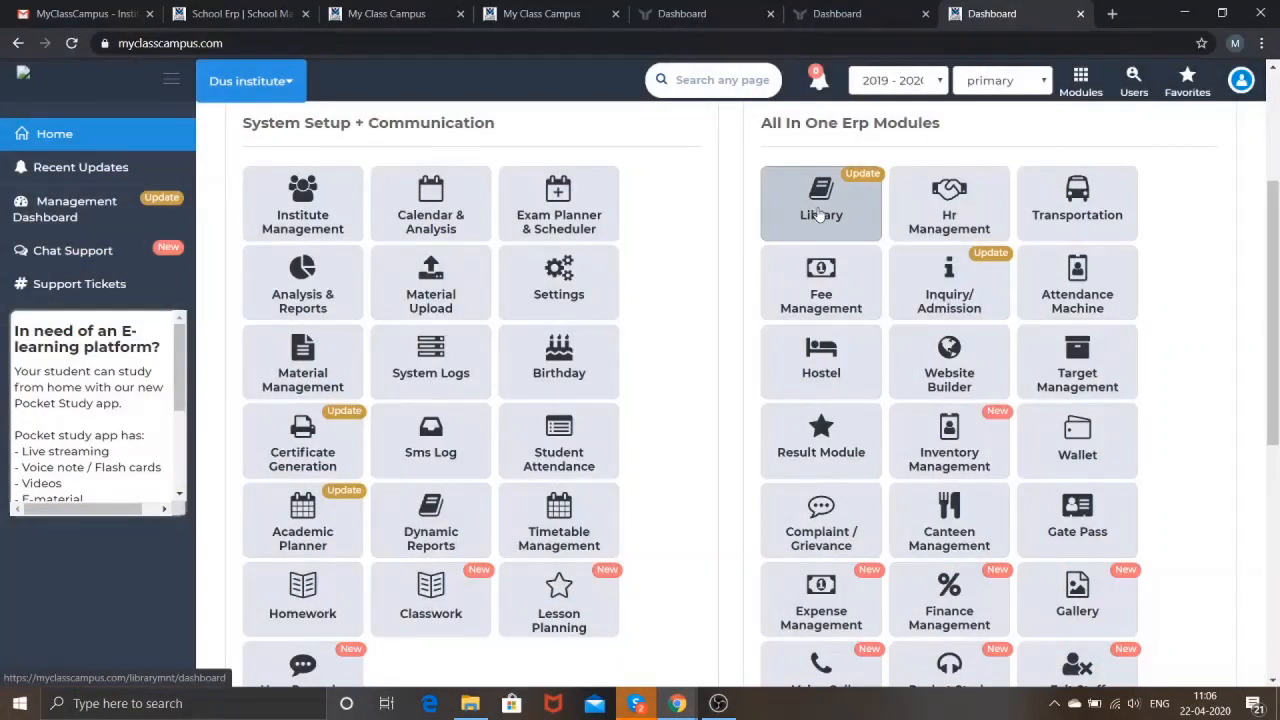
pyautogui.click(816, 208)
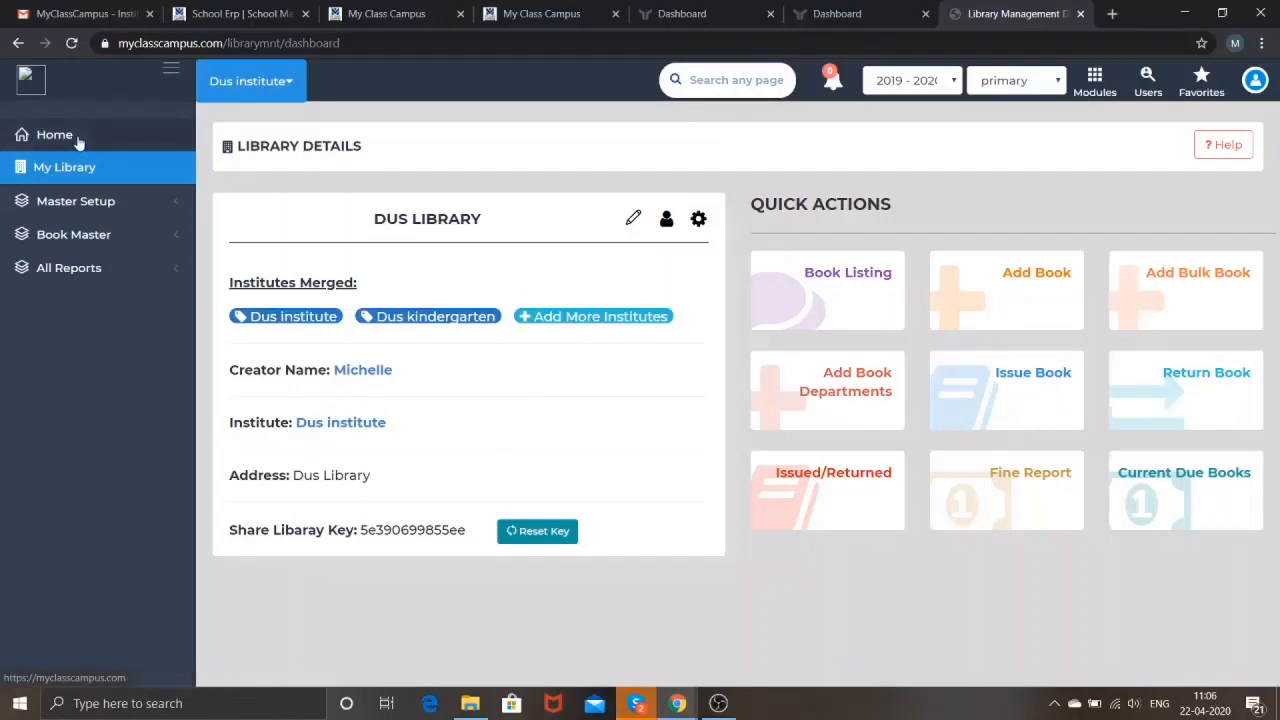
pyautogui.click(108, 212)
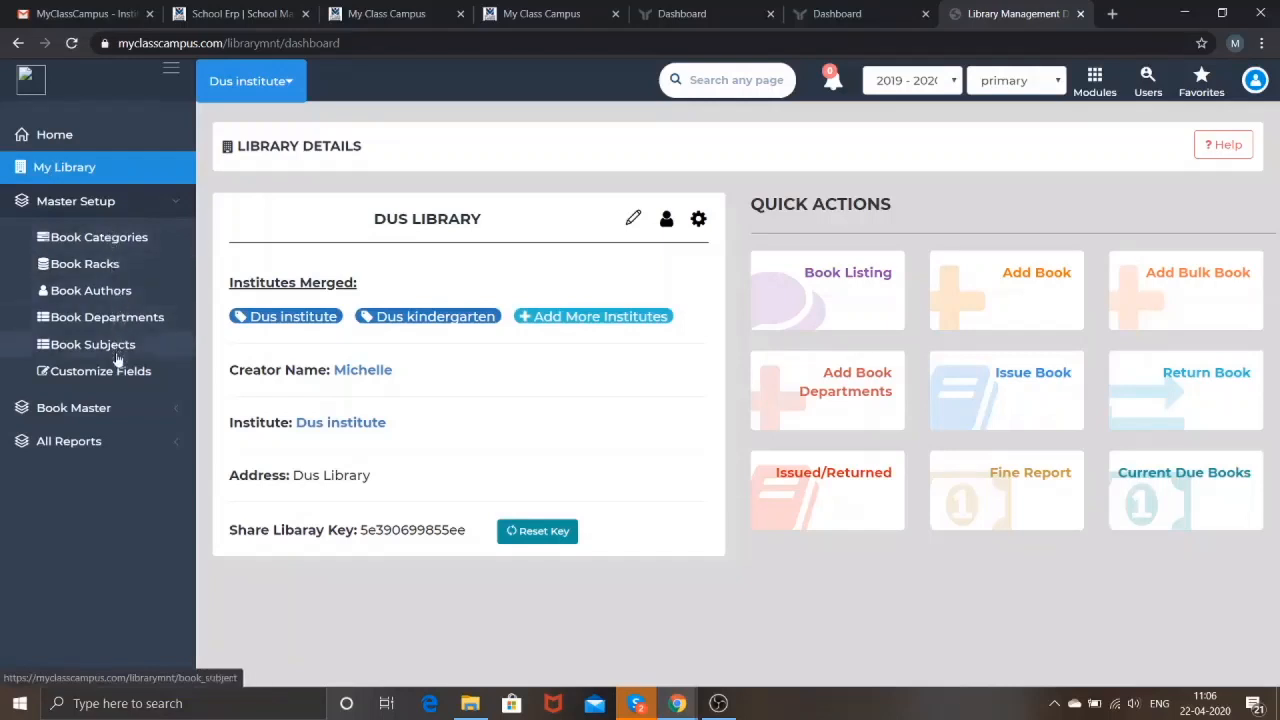
pyautogui.click(139, 247)
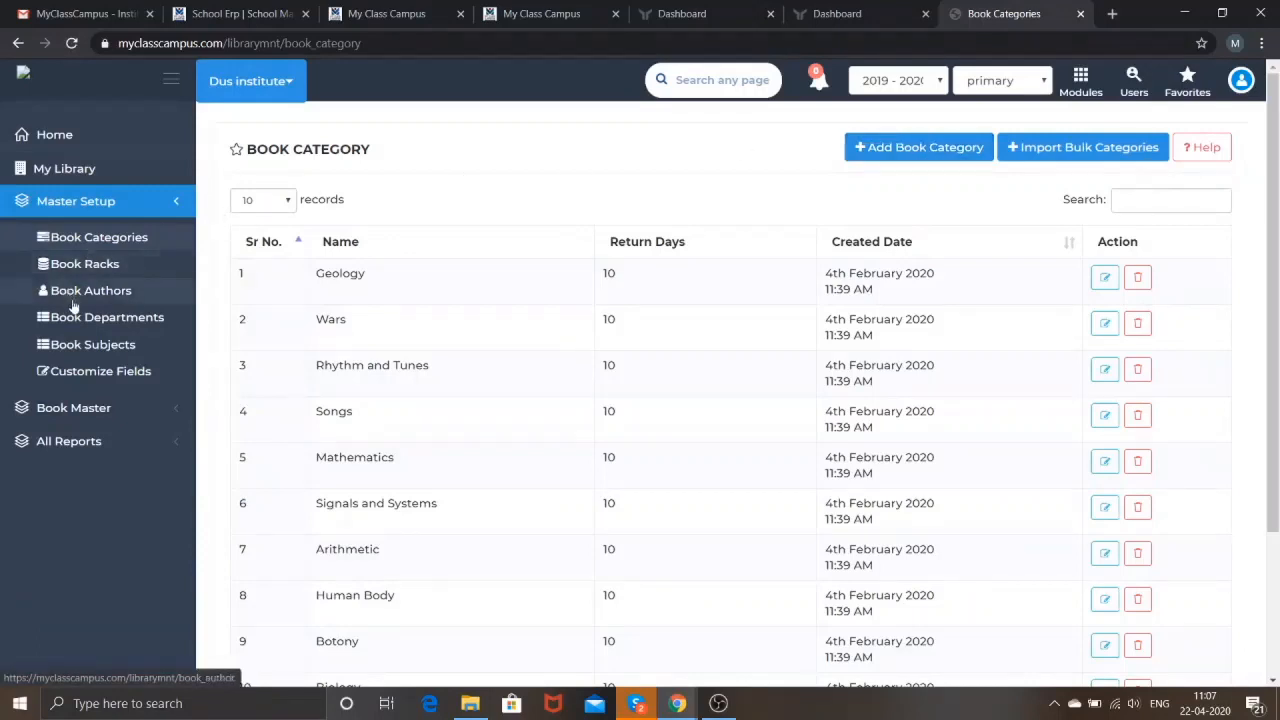
# - Open the library's book issue page and search for a borrower by first name
pyautogui.click(103, 406)
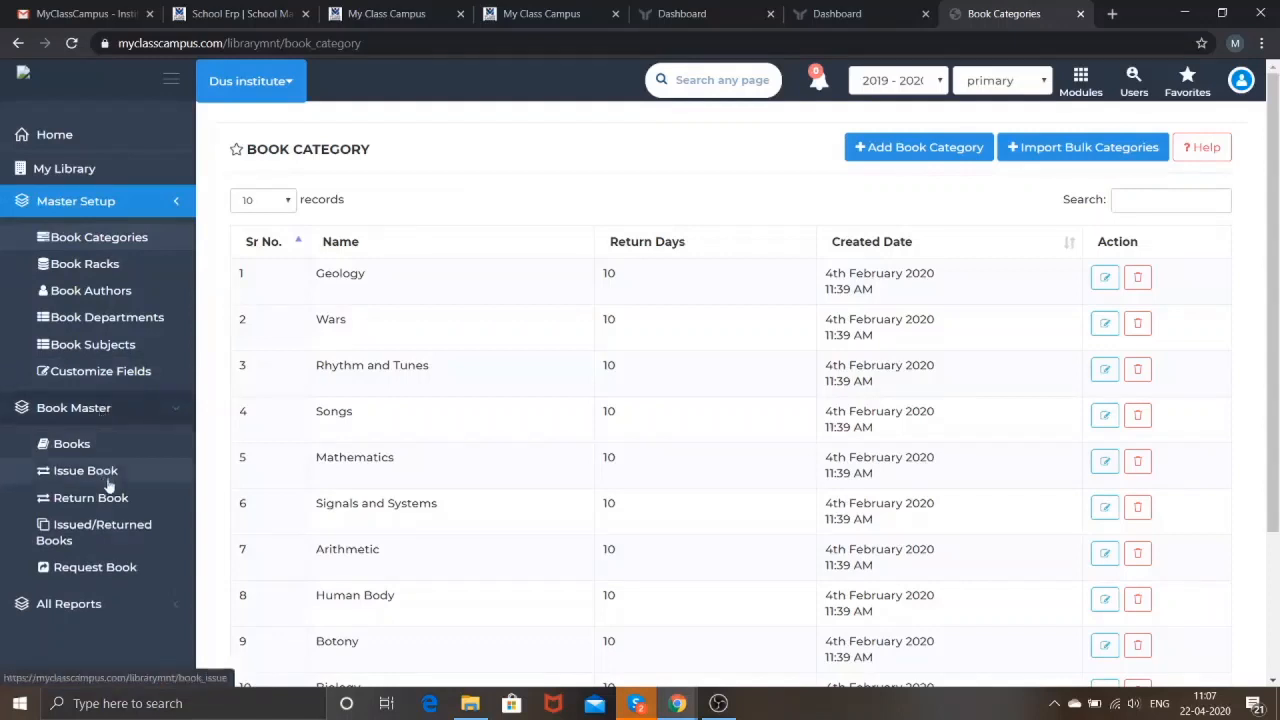
pyautogui.click(139, 472)
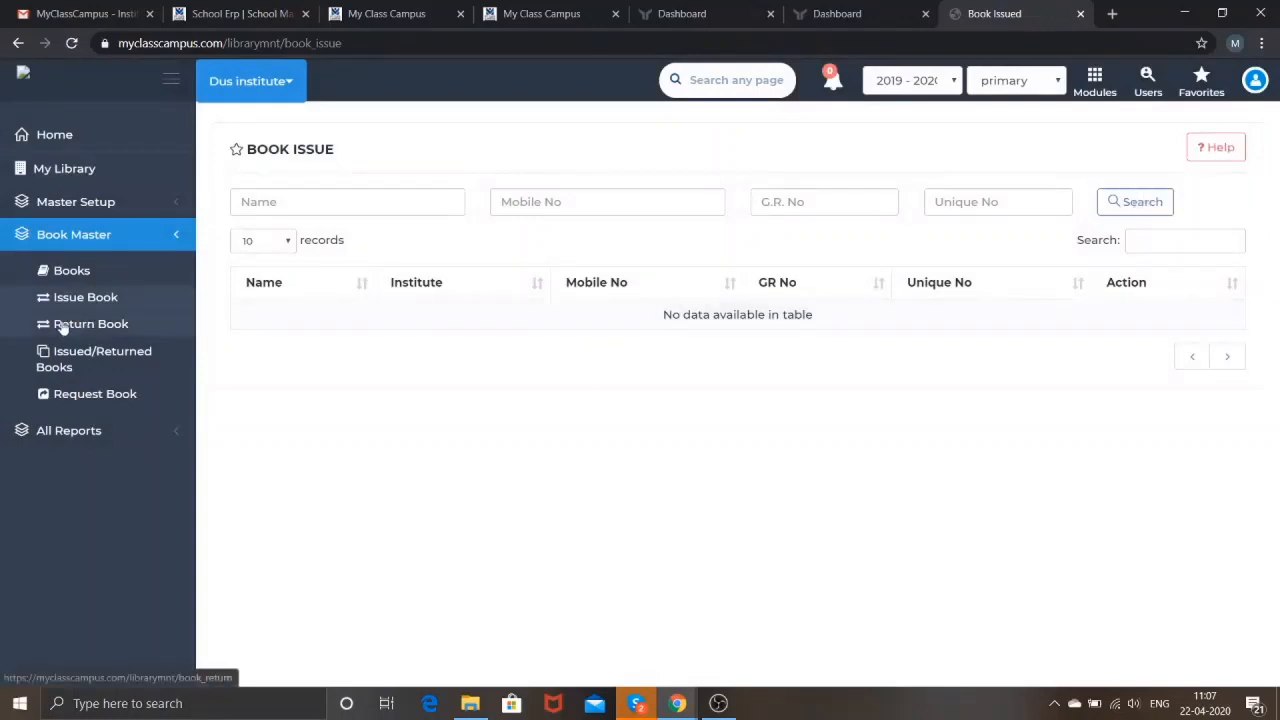
pyautogui.click(308, 202)
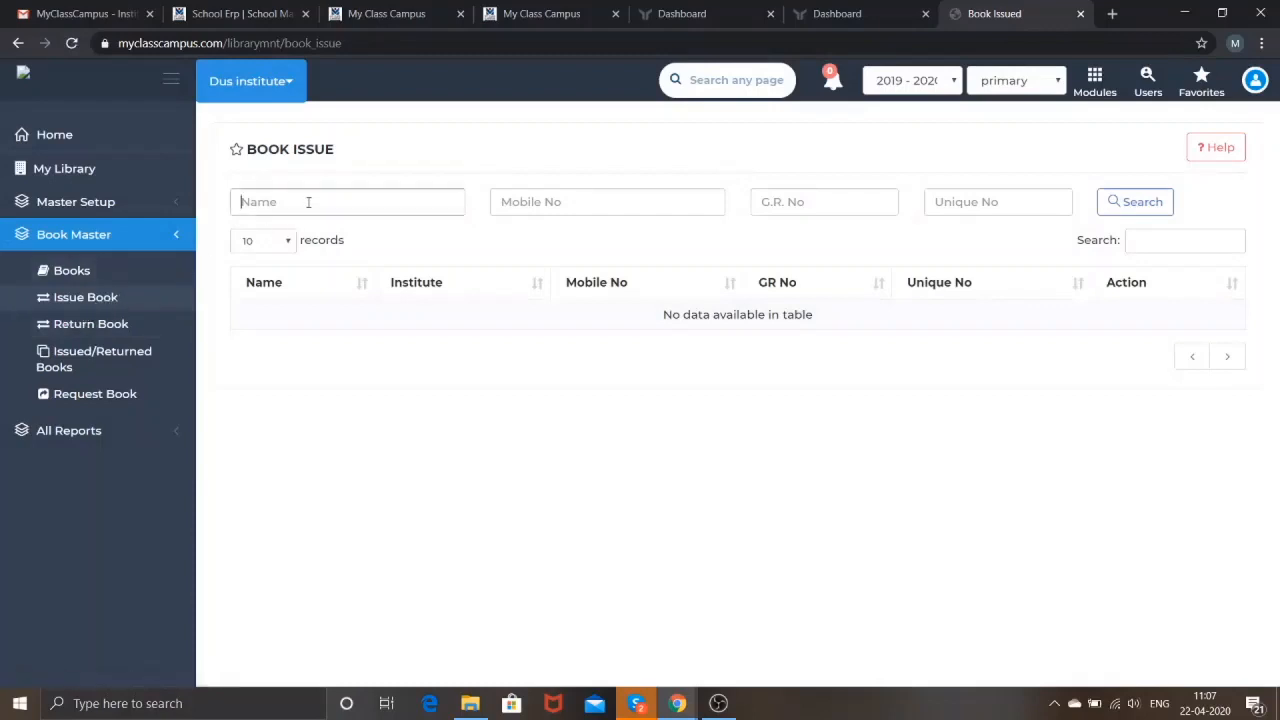
pyautogui.click(308, 202)
pyautogui.write('r')
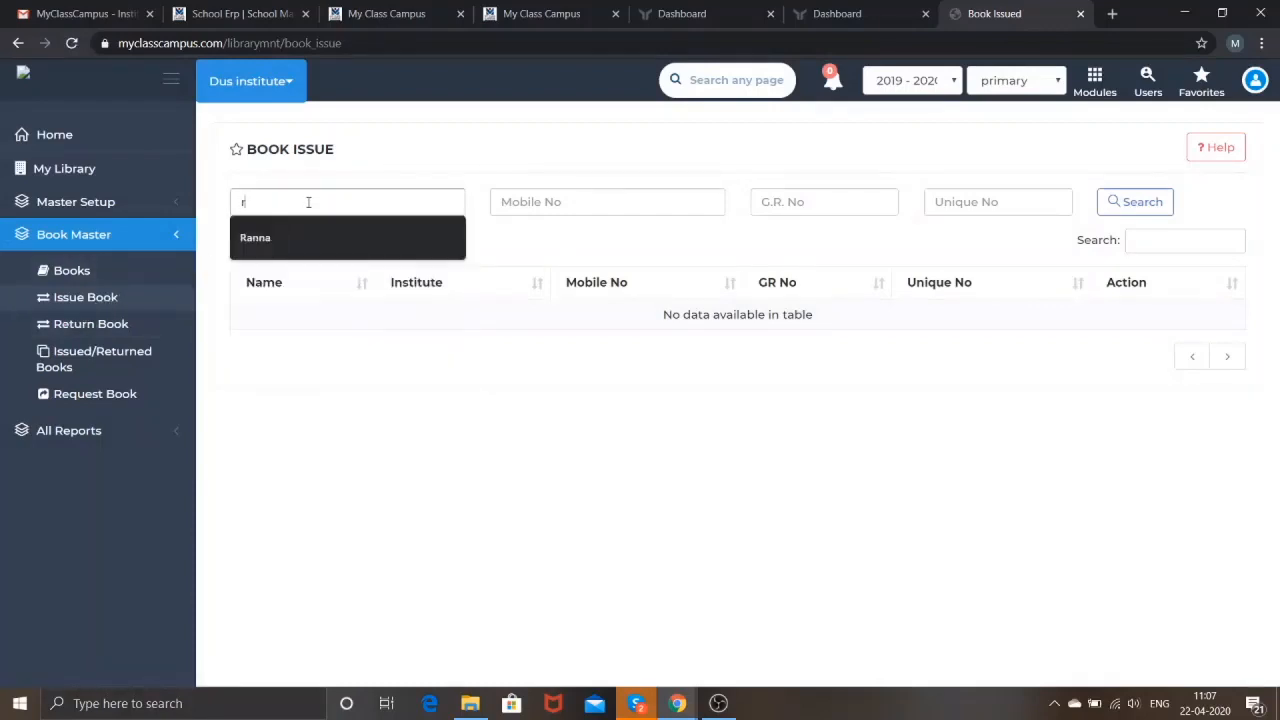
pyautogui.write('iya')
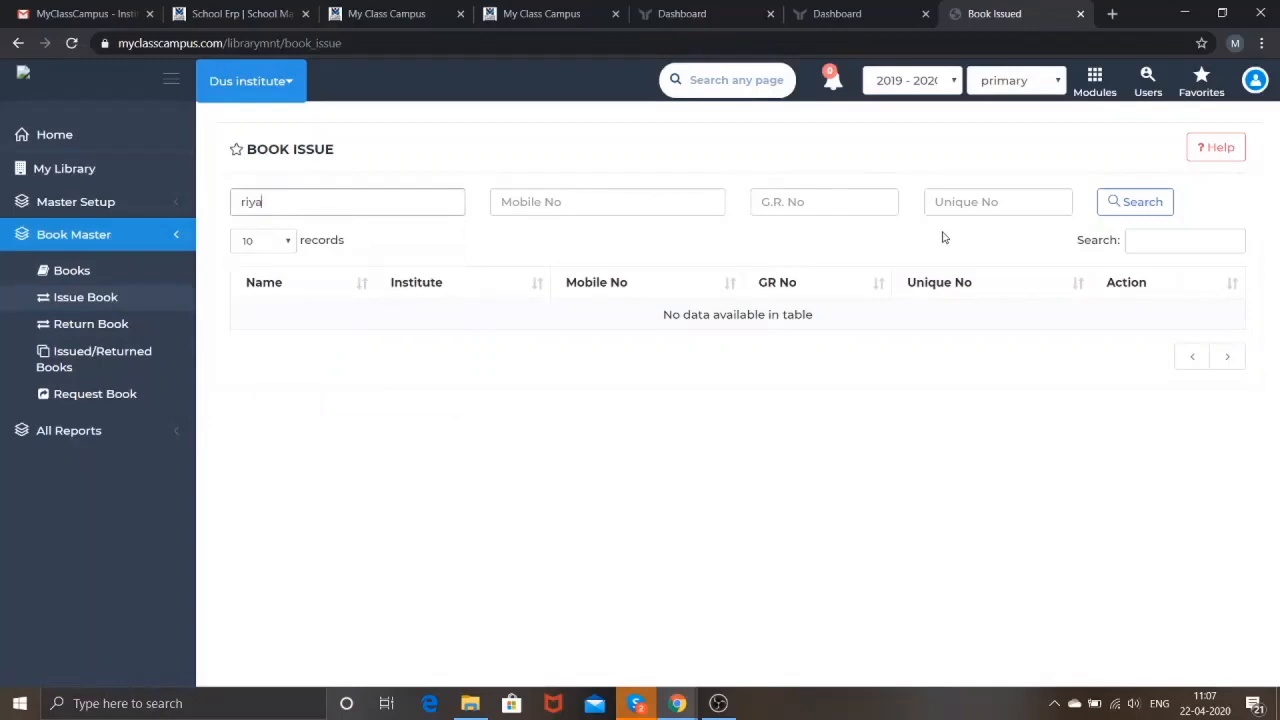
pyautogui.click(1115, 204)
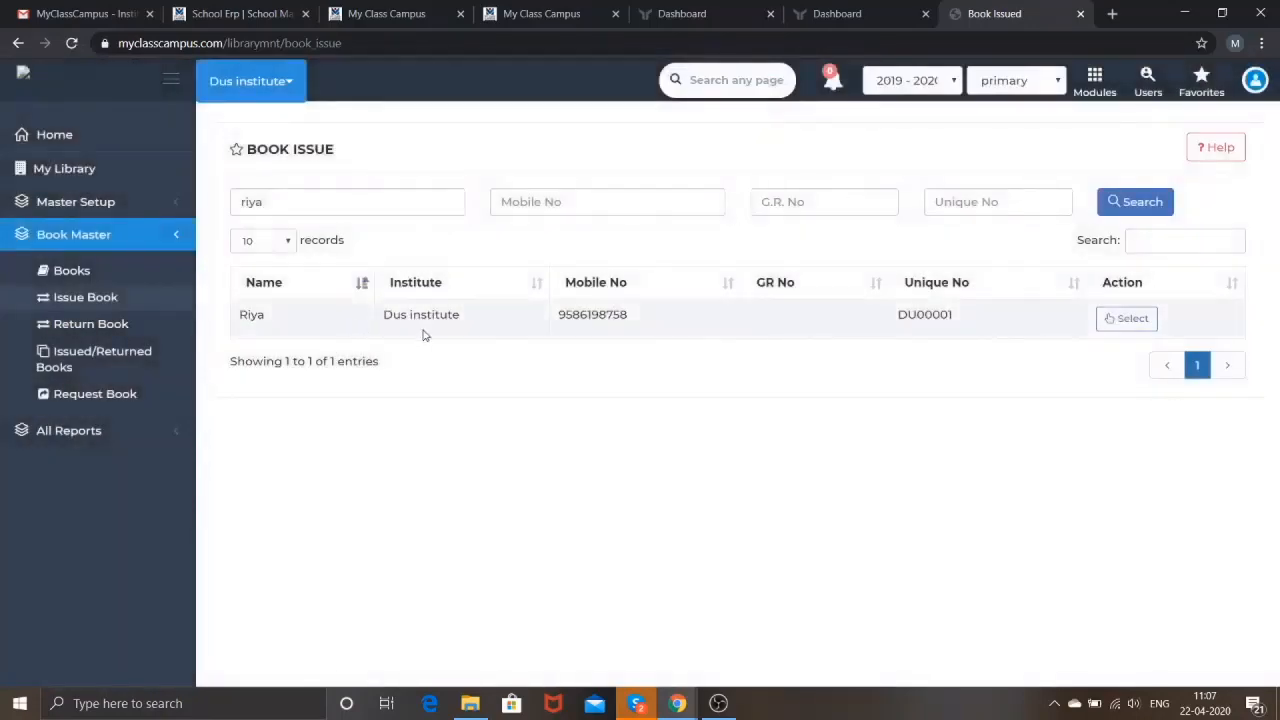
# - Look at the found borrower's book search form without issuing a book, and open the book return page
pyautogui.click(1128, 321)
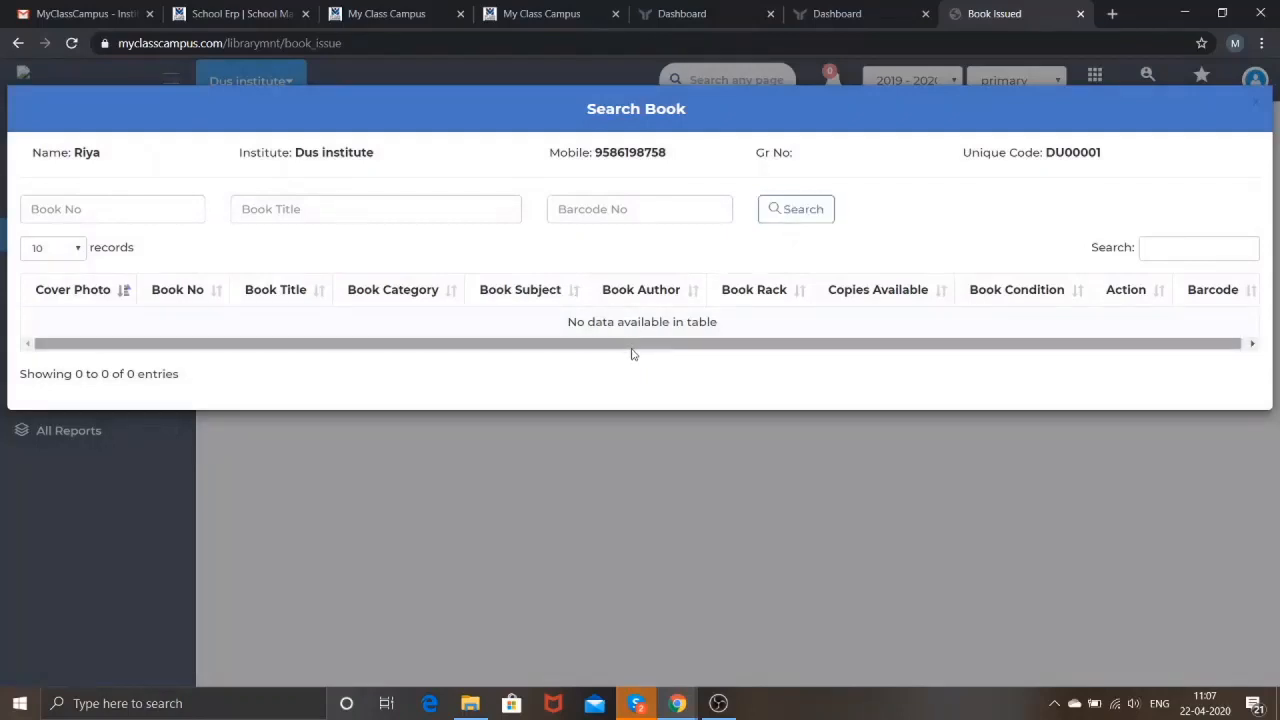
pyautogui.click(1253, 105)
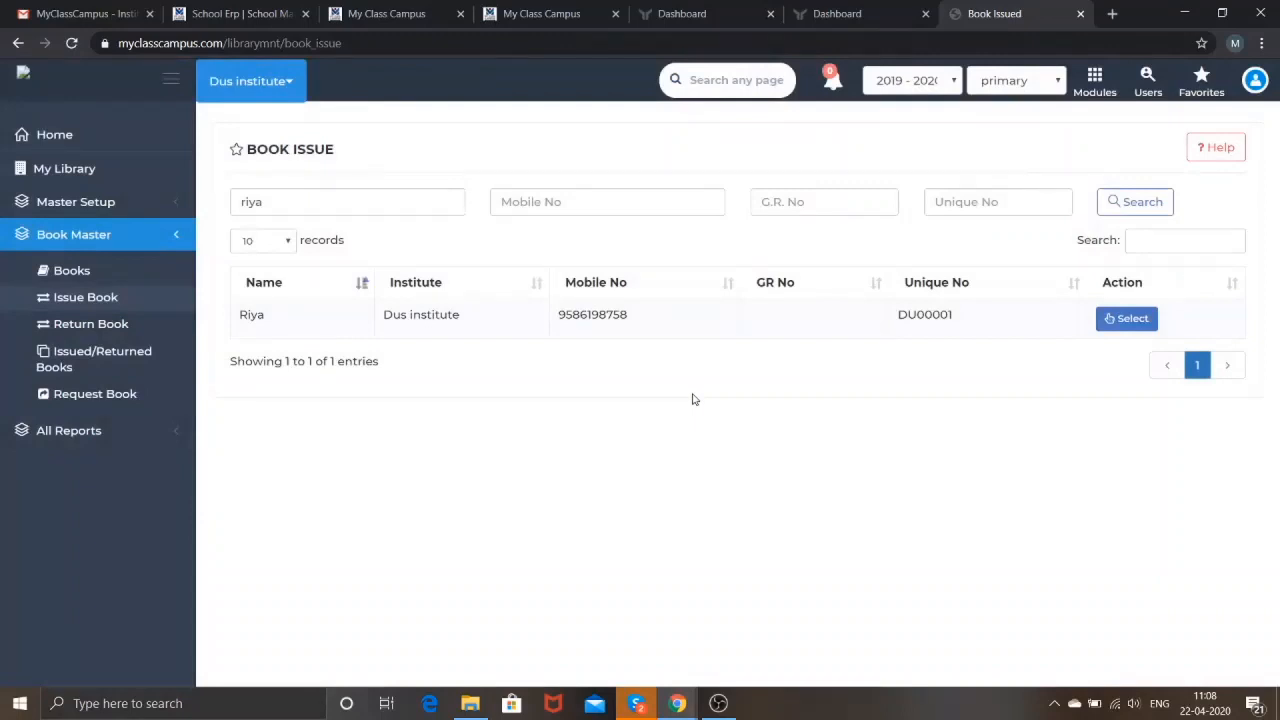
pyautogui.click(135, 330)
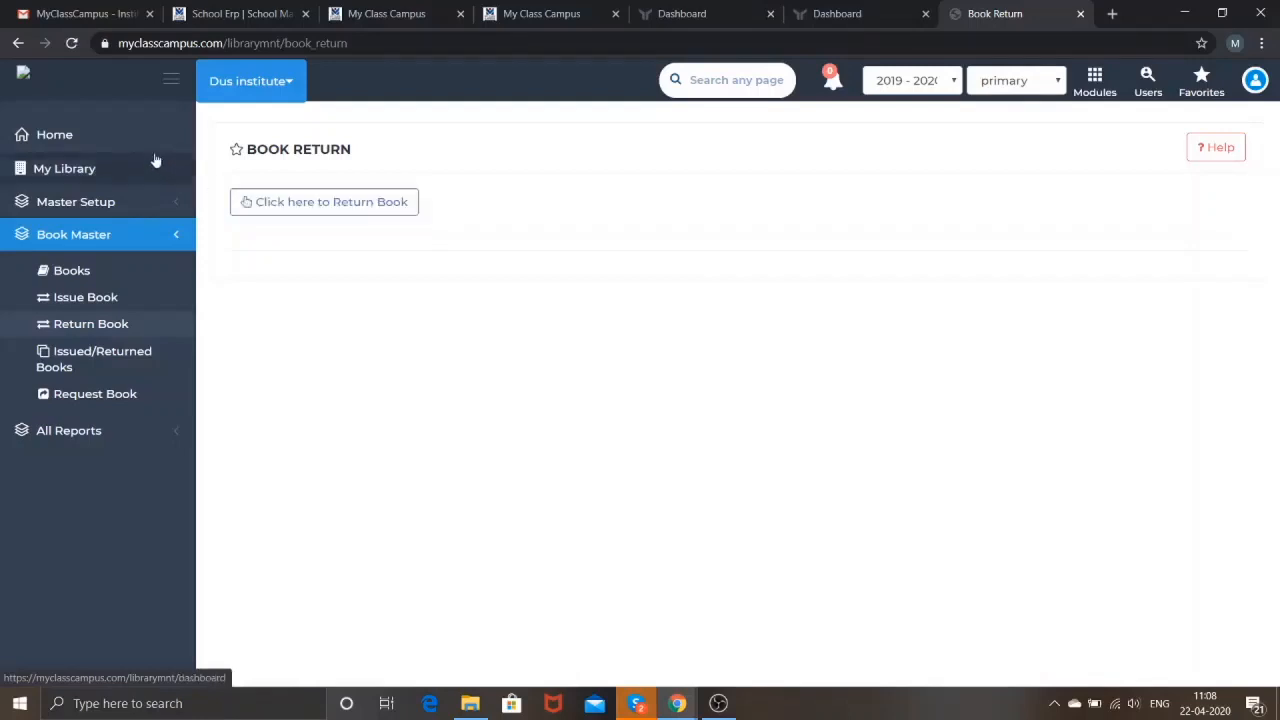
# - Return to the home dashboard and open the HR Management module
pyautogui.click(129, 134)
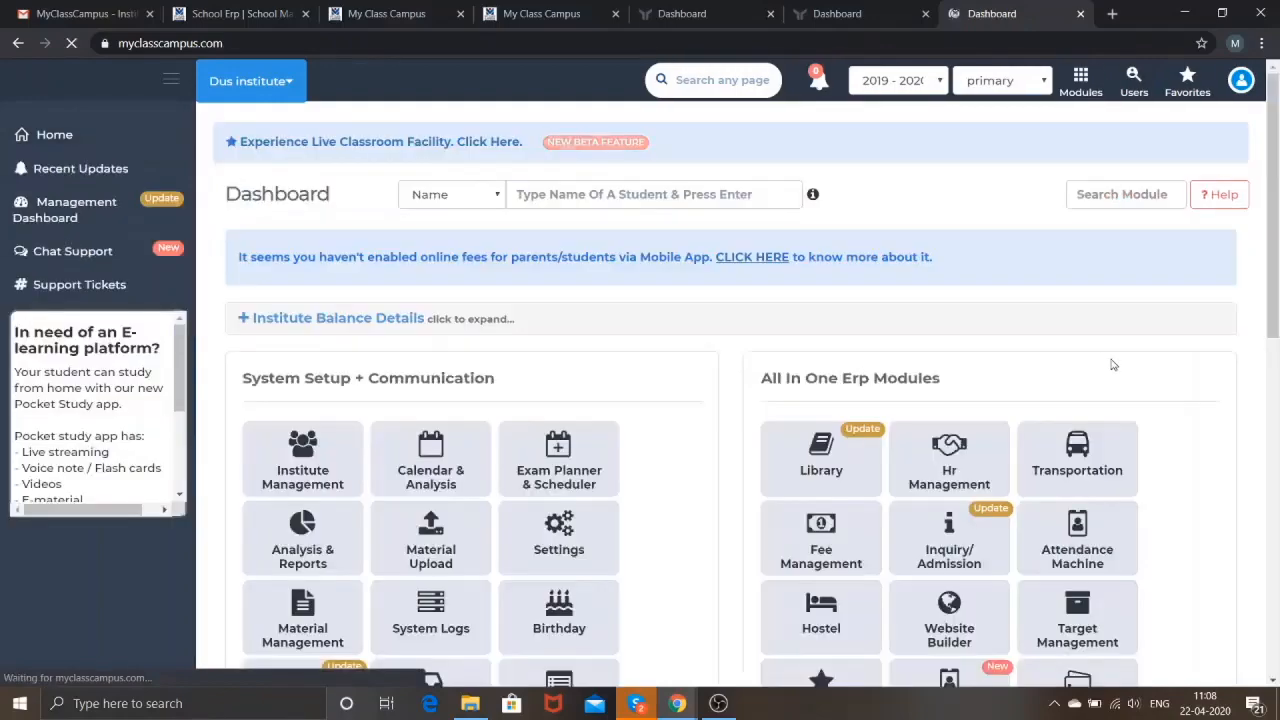
pyautogui.scroll(-1, 790, 432)
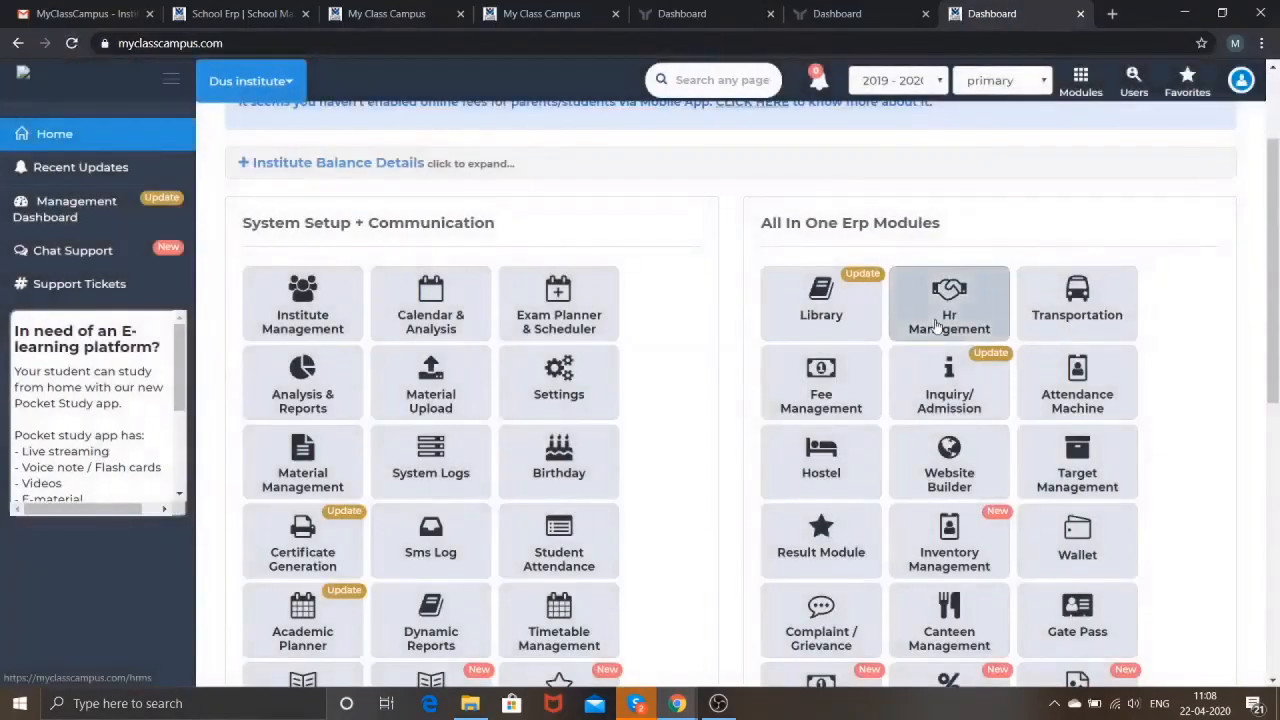
pyautogui.click(937, 325)
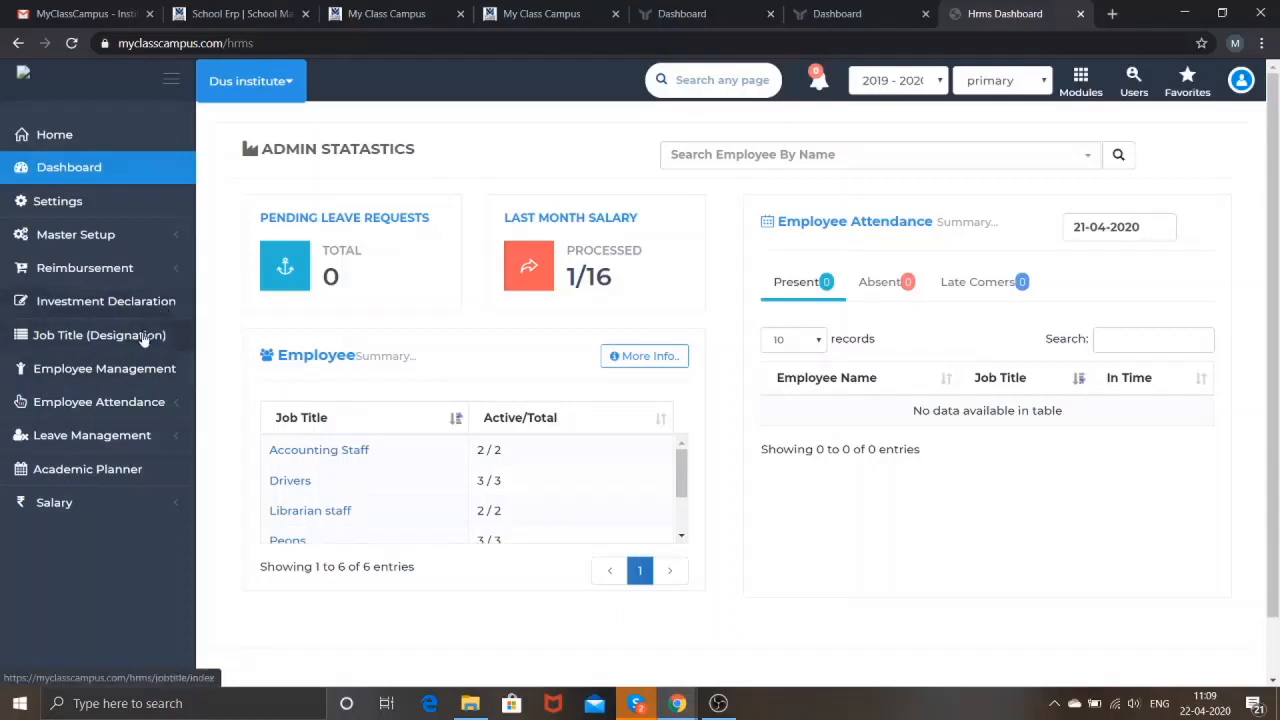
# - Open the job title (designation) list and look at the blank form for a new job title without adding one
pyautogui.click(90, 340)
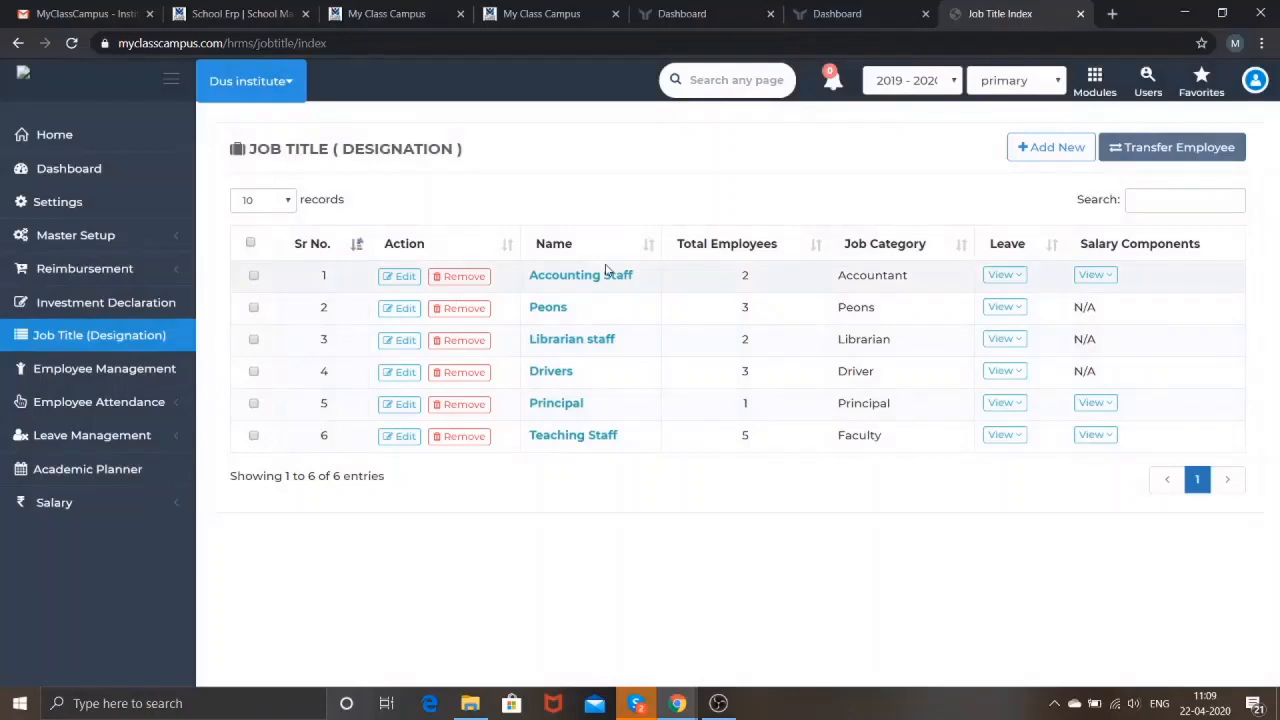
pyautogui.click(1058, 147)
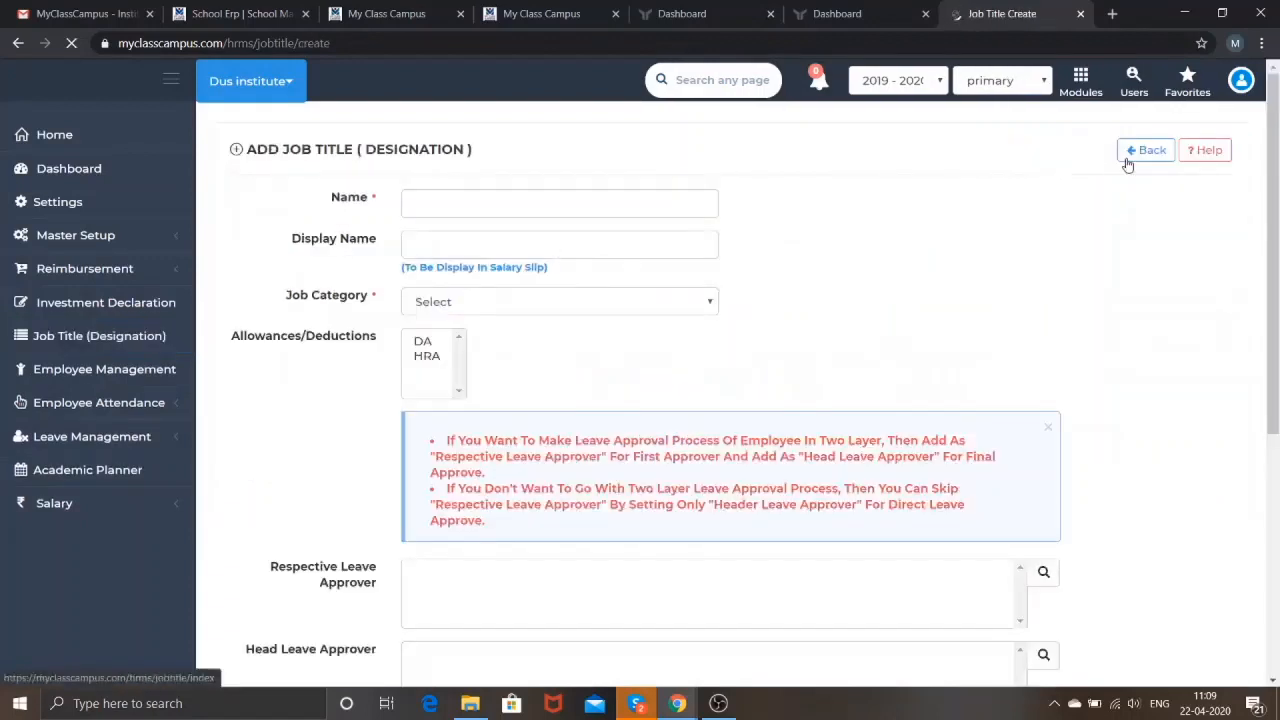
pyautogui.click(1152, 151)
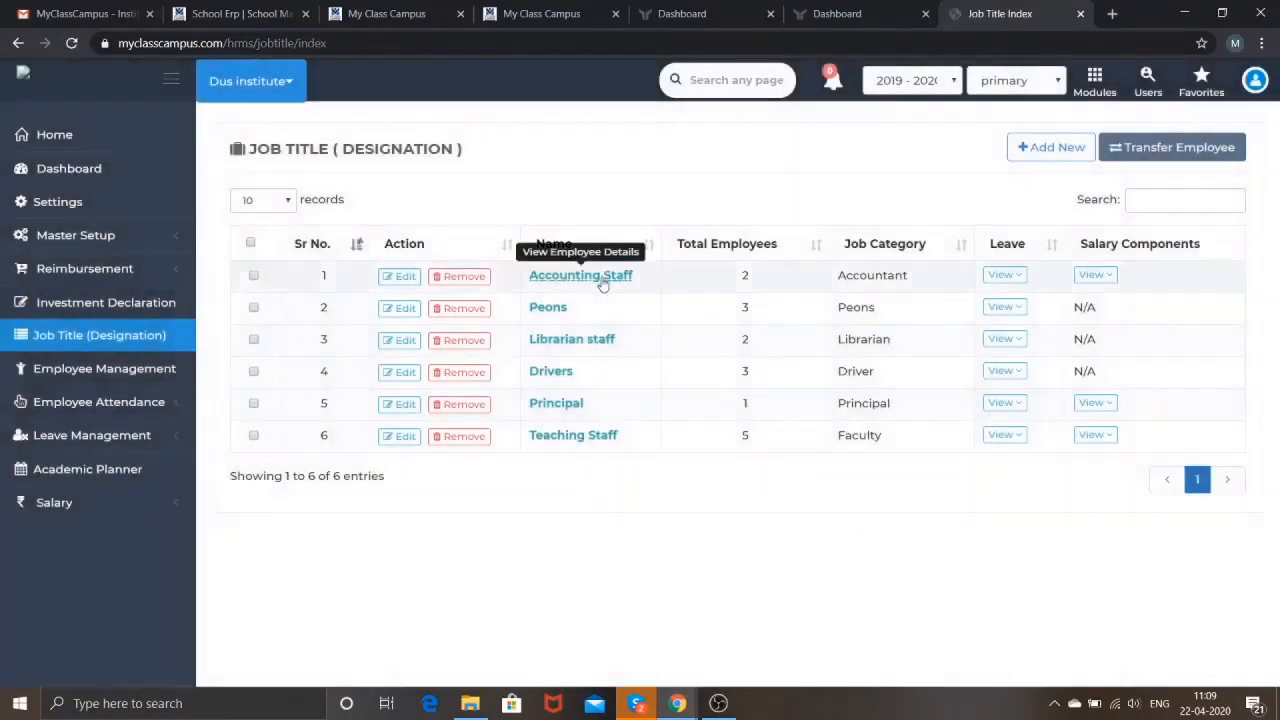
# - View the employee details of the Accounting Staff job title and open the job category master list
pyautogui.click(602, 281)
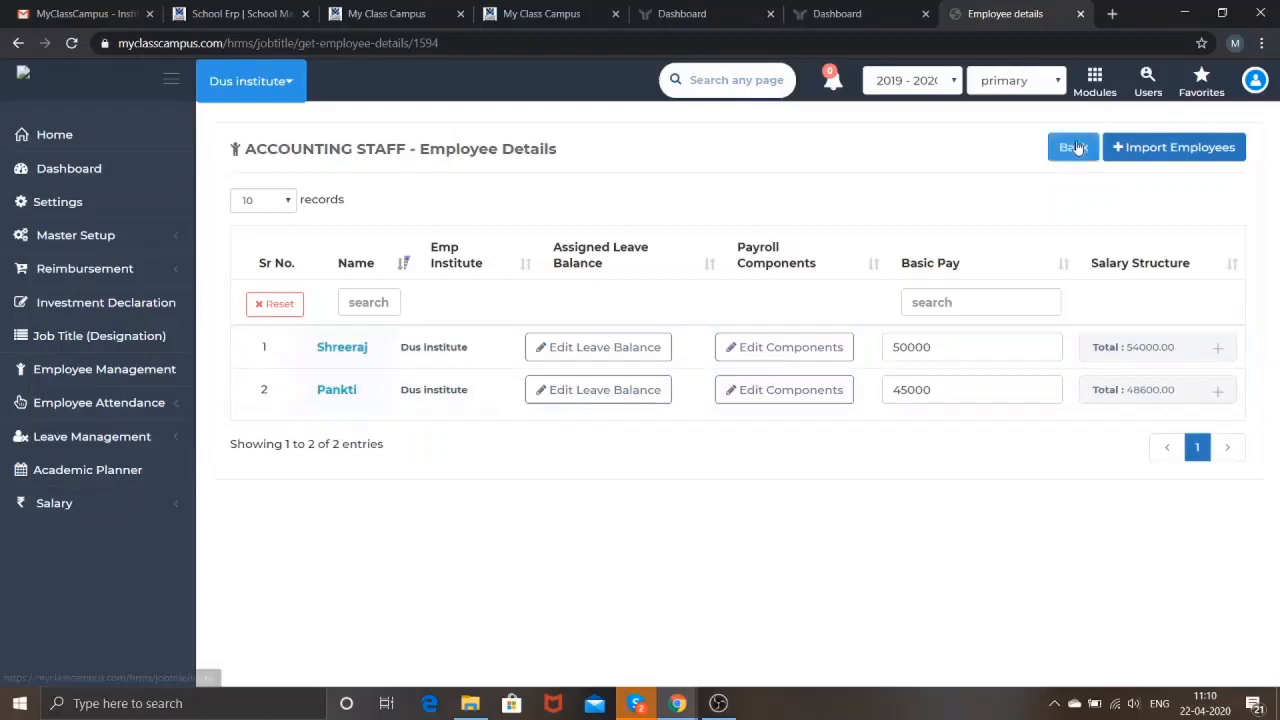
pyautogui.click(154, 244)
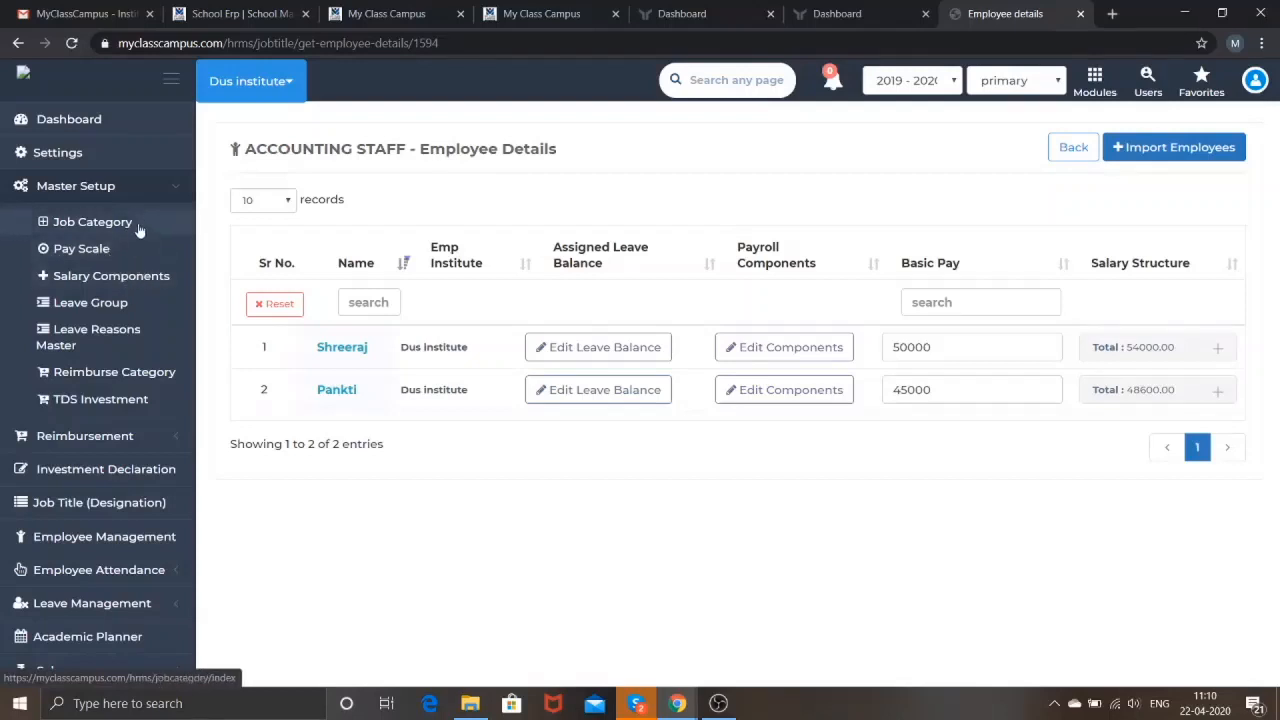
pyautogui.click(140, 230)
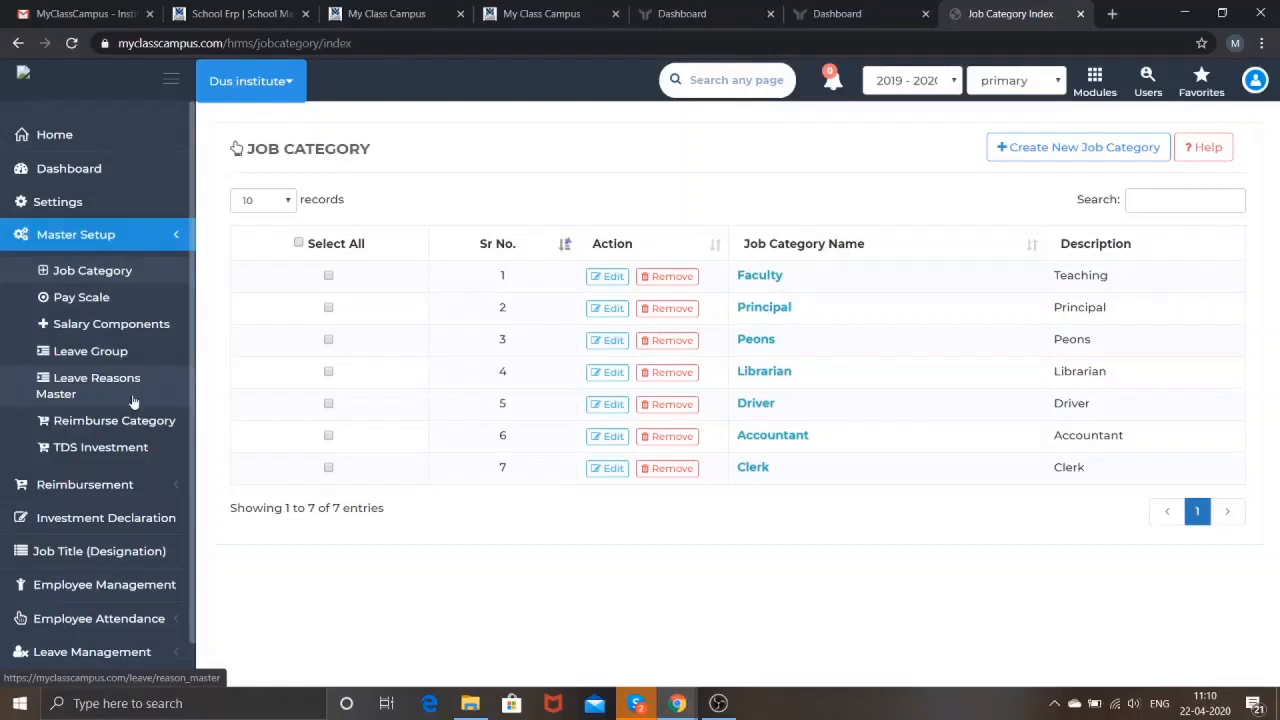
# - Open the Run Payroll page of the HR module's salary section
pyautogui.scroll(-1, 133, 401)
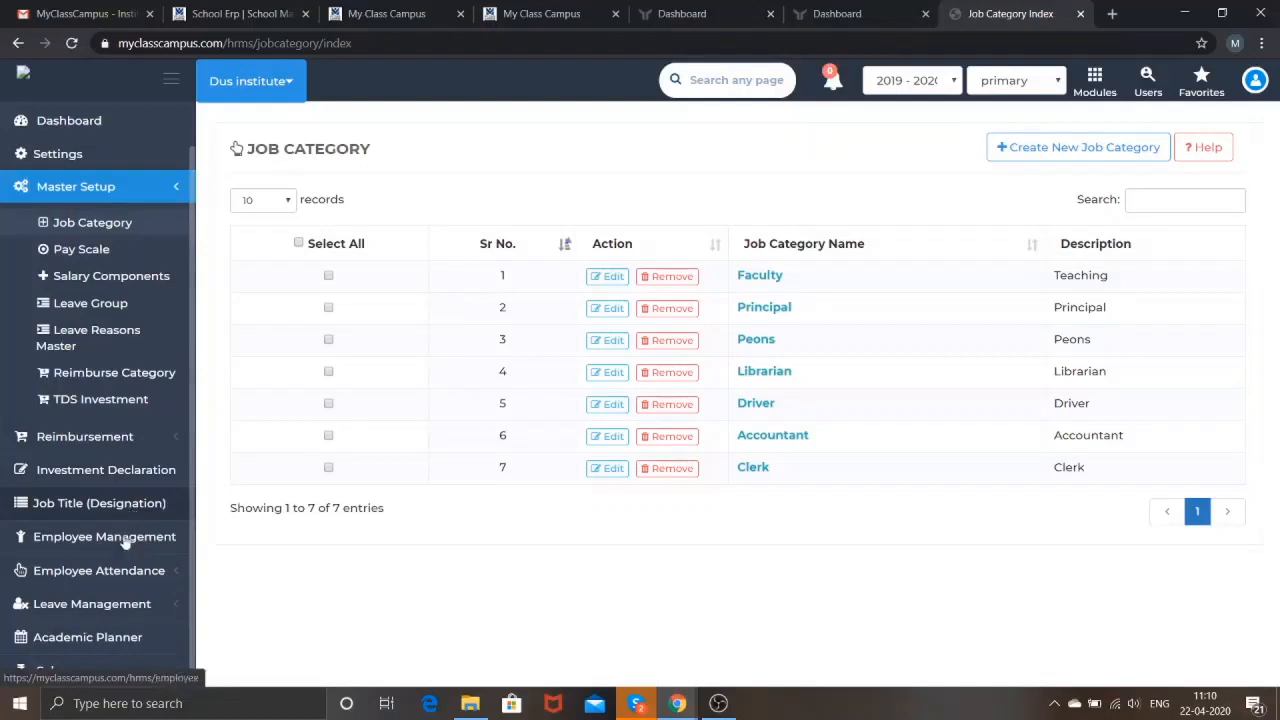
pyautogui.scroll(-1, 74, 673)
pyautogui.scroll(-2, 74, 673)
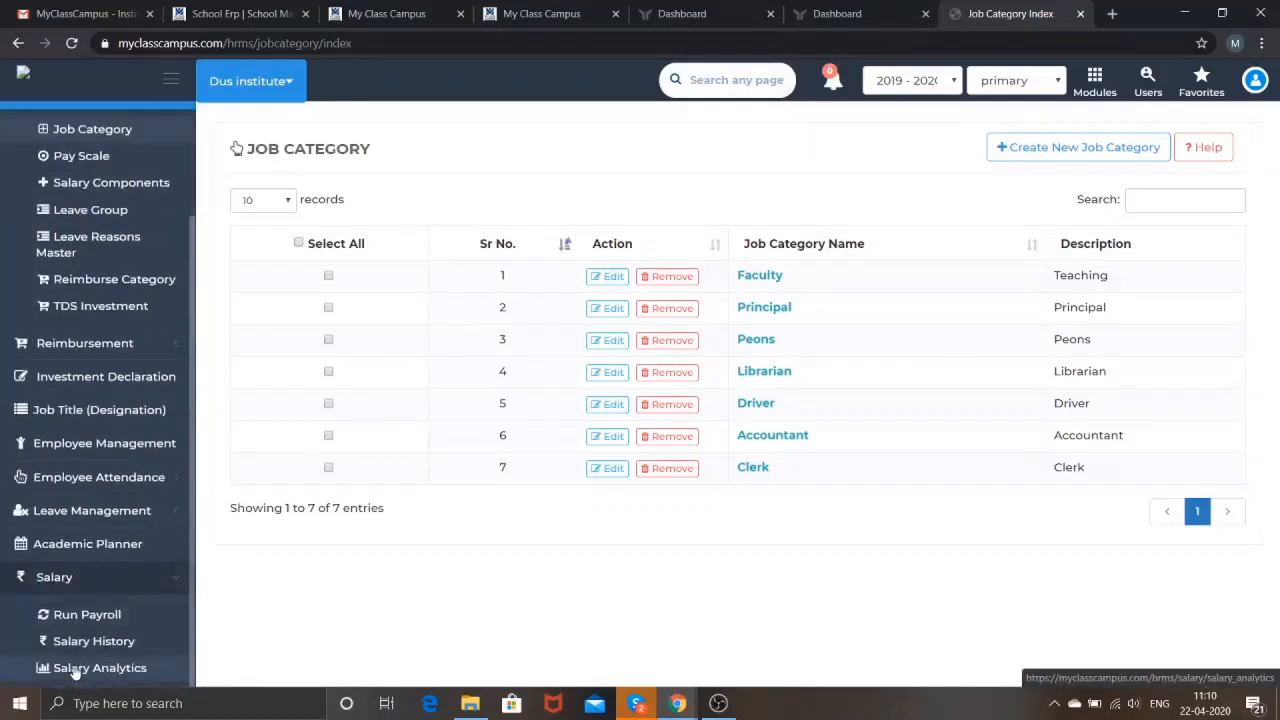
pyautogui.click(116, 619)
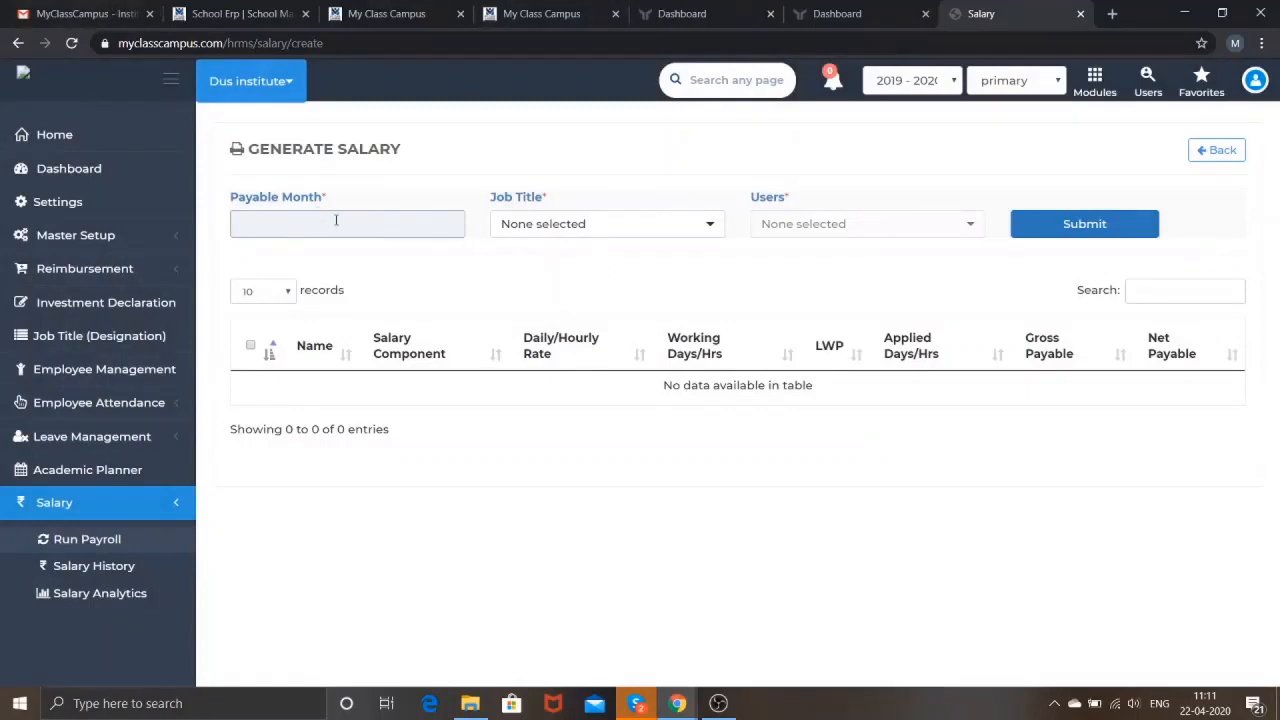
pyautogui.click(162, 548)
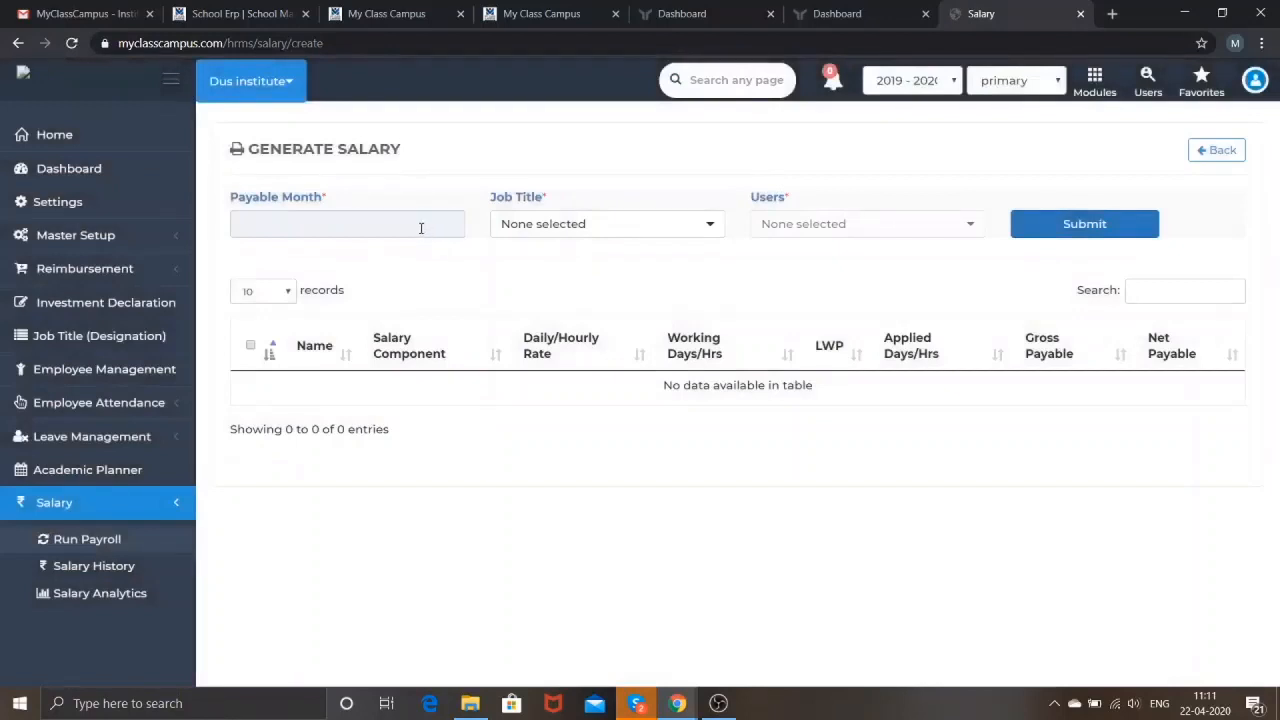
# - Load the March-2020 salary sheet for the Accounting Staff job title with all available users selected
pyautogui.click(421, 228)
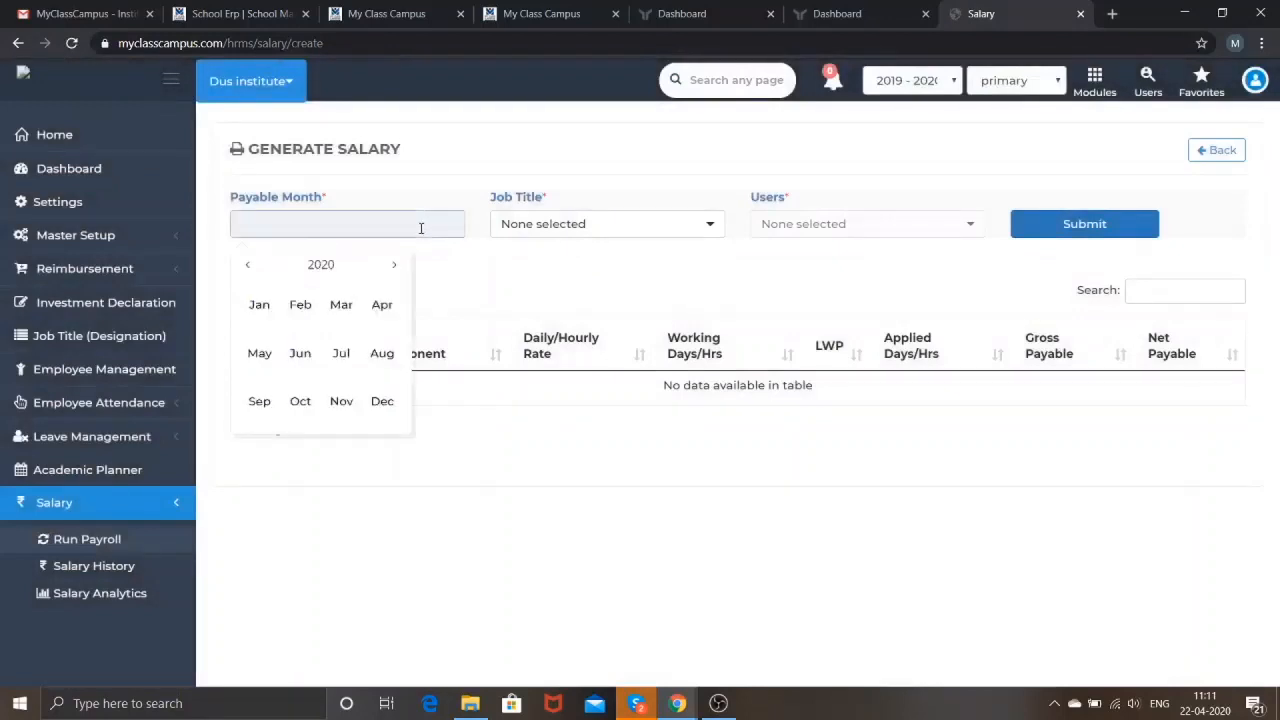
pyautogui.click(361, 312)
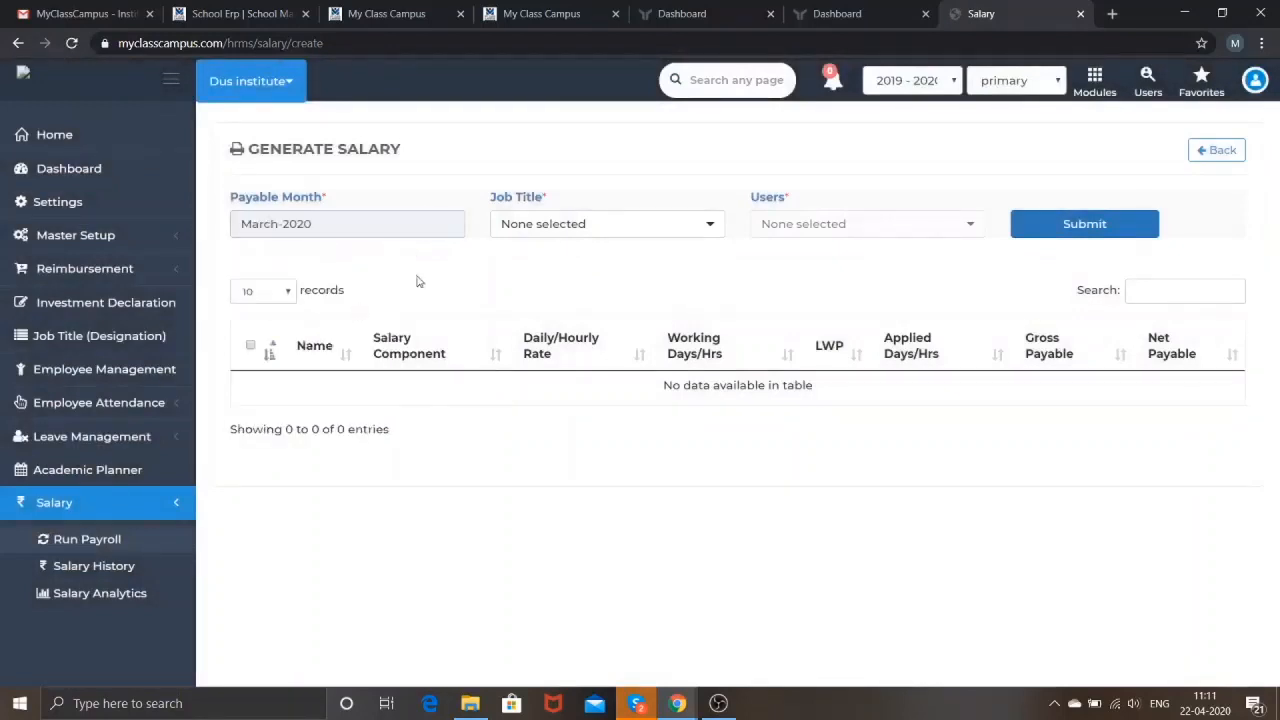
pyautogui.click(579, 224)
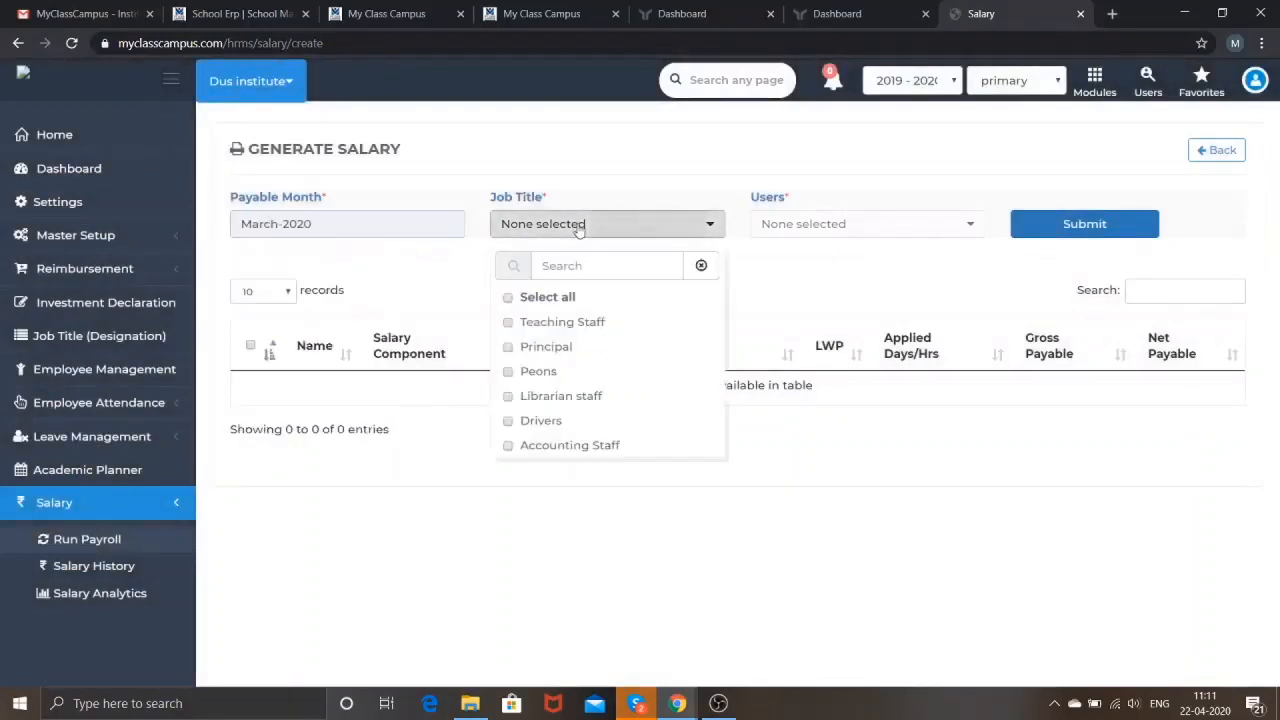
pyautogui.click(590, 445)
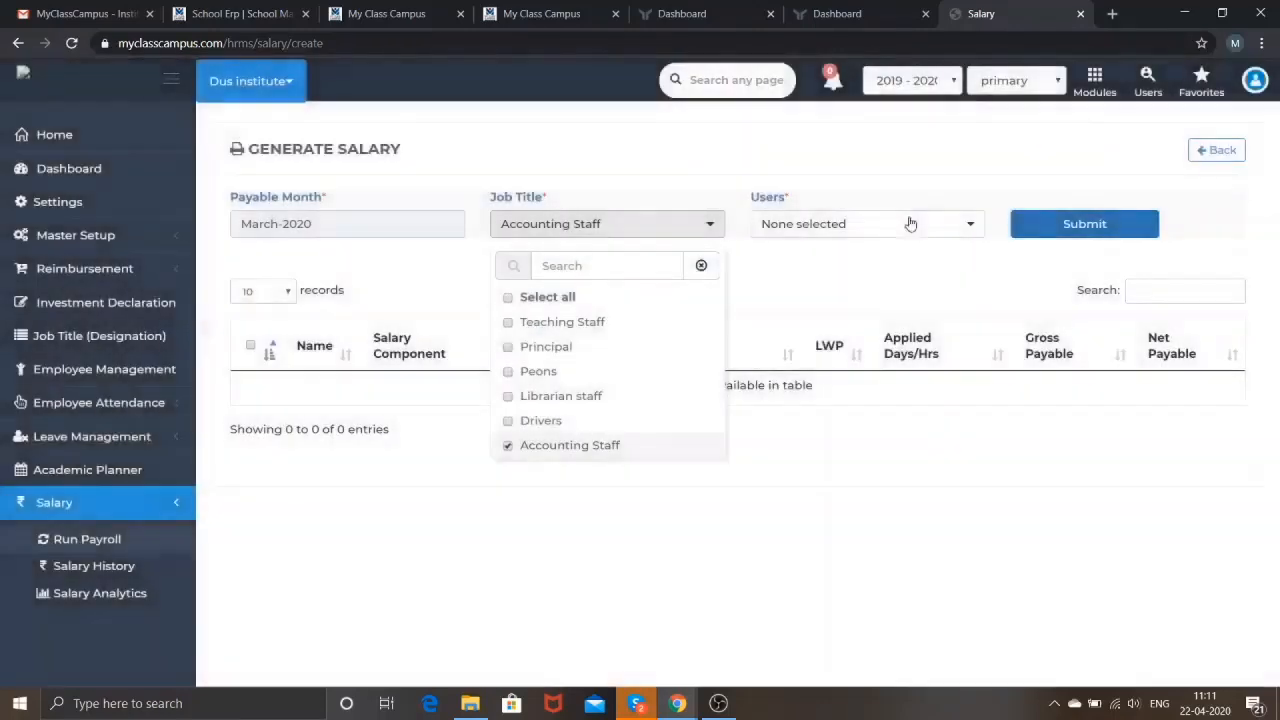
pyautogui.click(1106, 225)
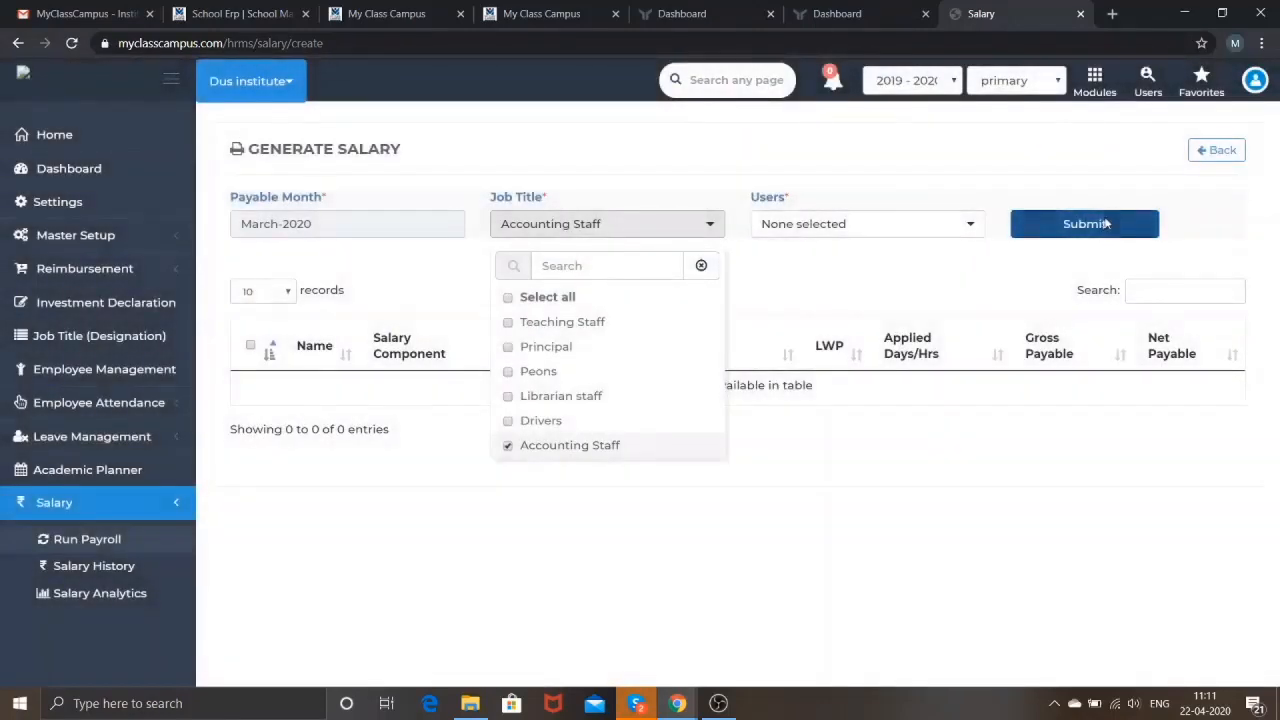
pyautogui.click(624, 457)
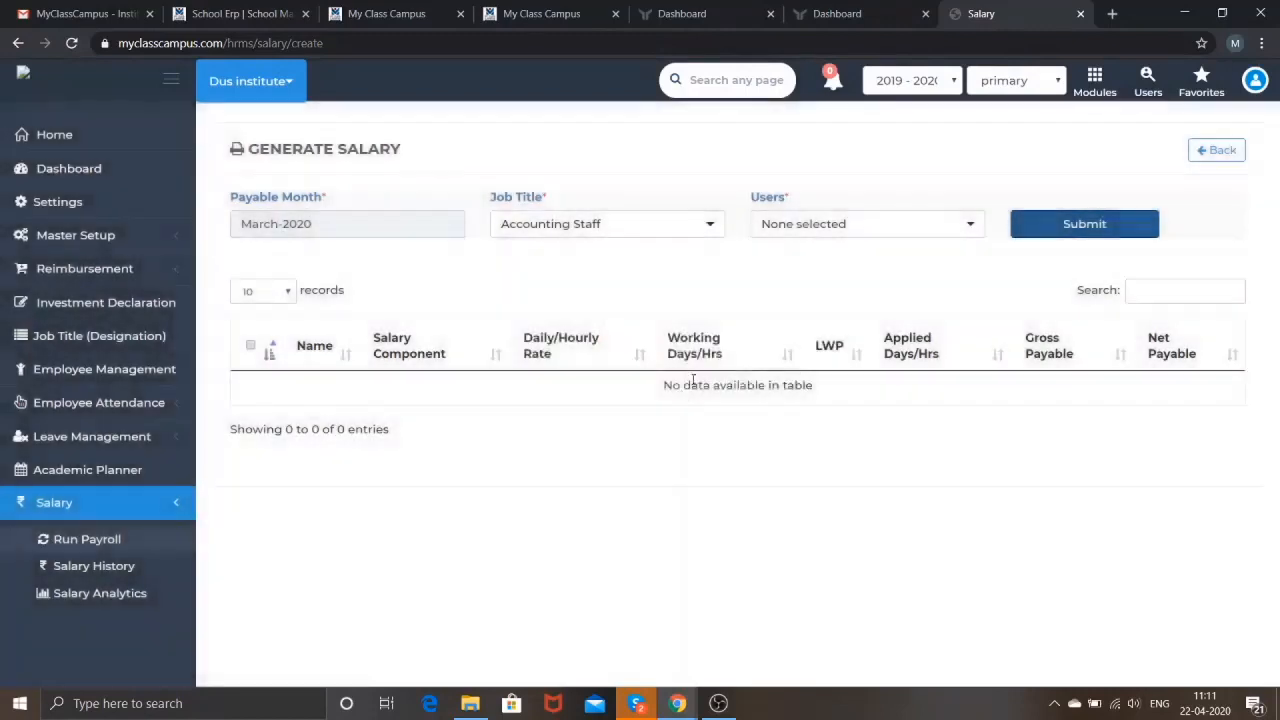
pyautogui.click(797, 230)
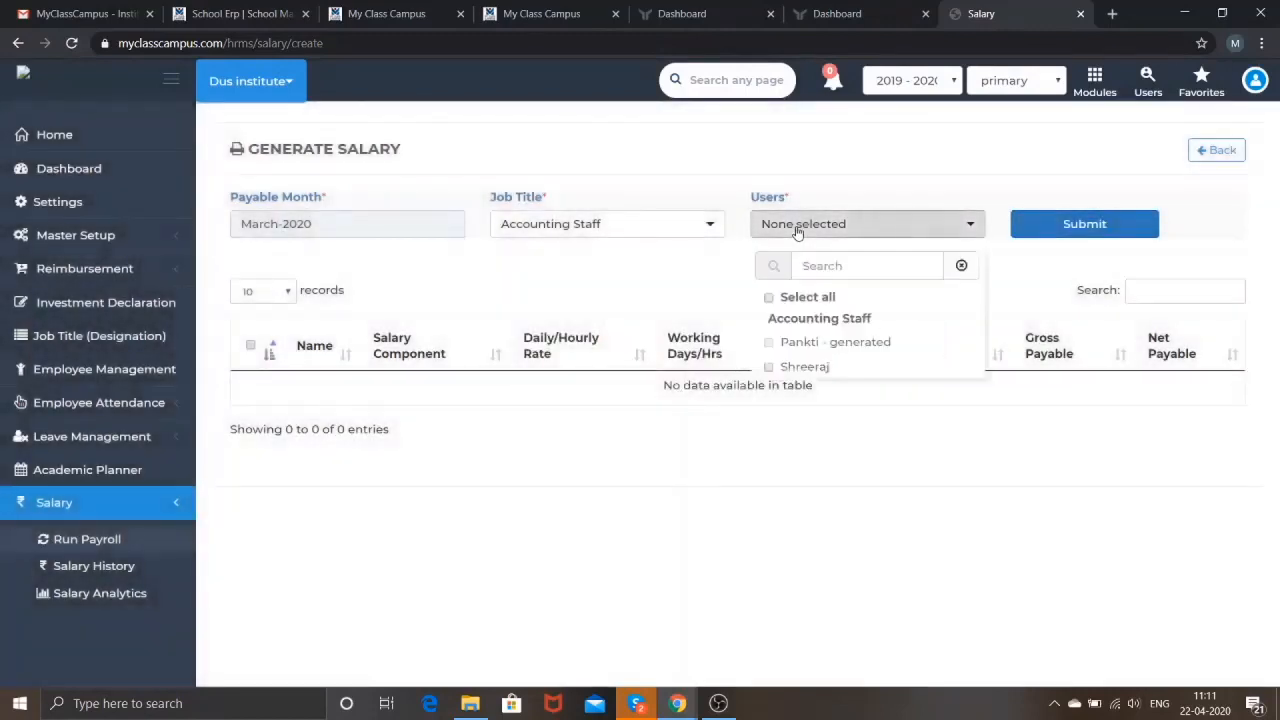
pyautogui.click(786, 297)
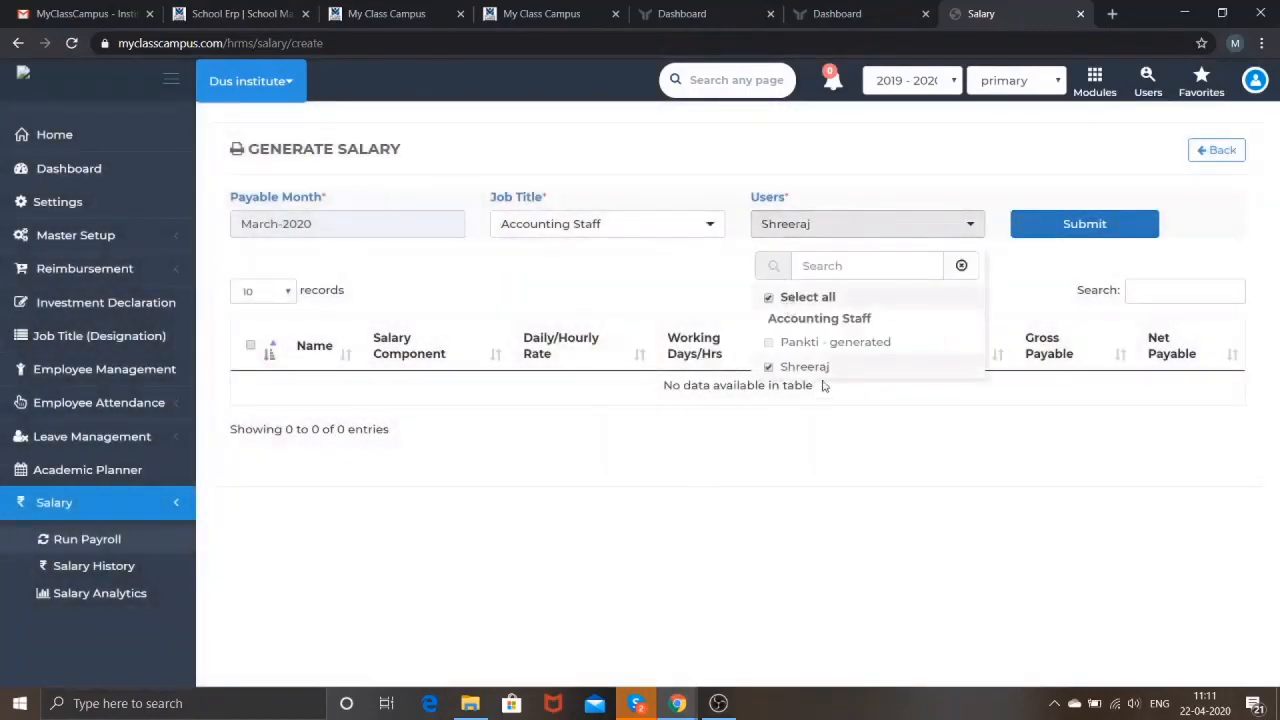
pyautogui.click(1046, 226)
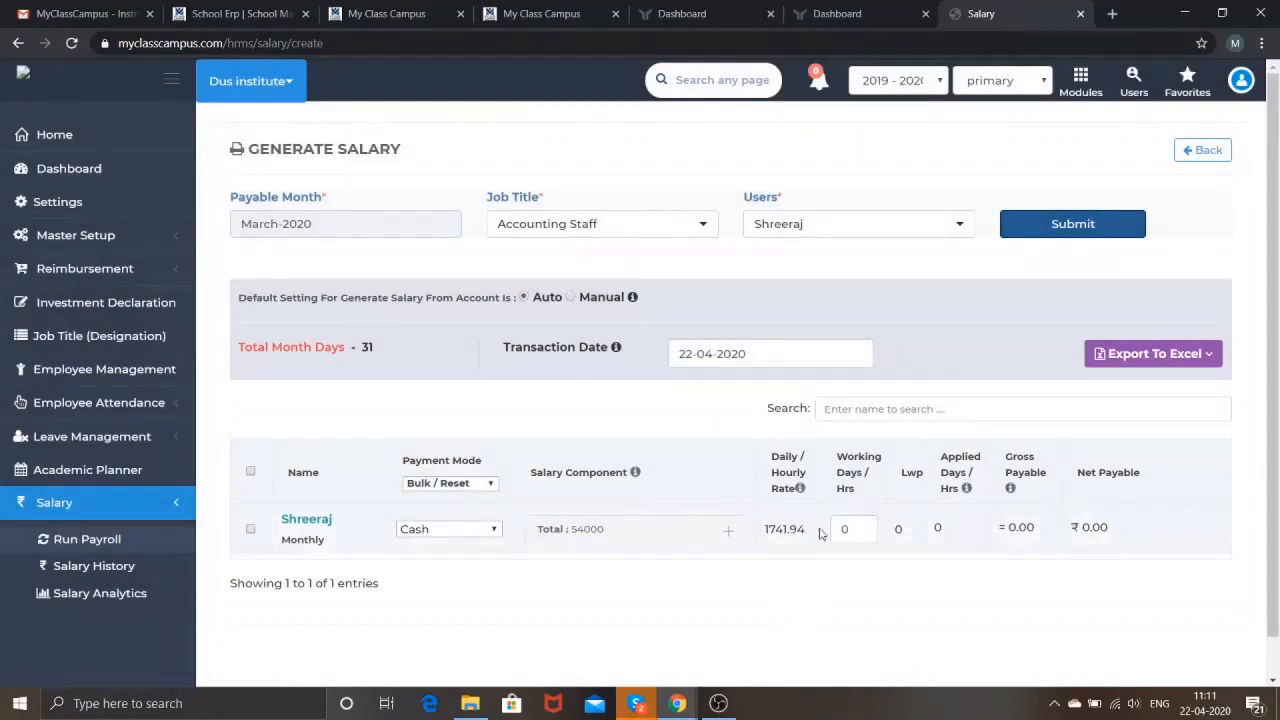
# - Generate the listed employee's salary for 24 working days and view the resulting salary slip PDF
pyautogui.click(858, 533)
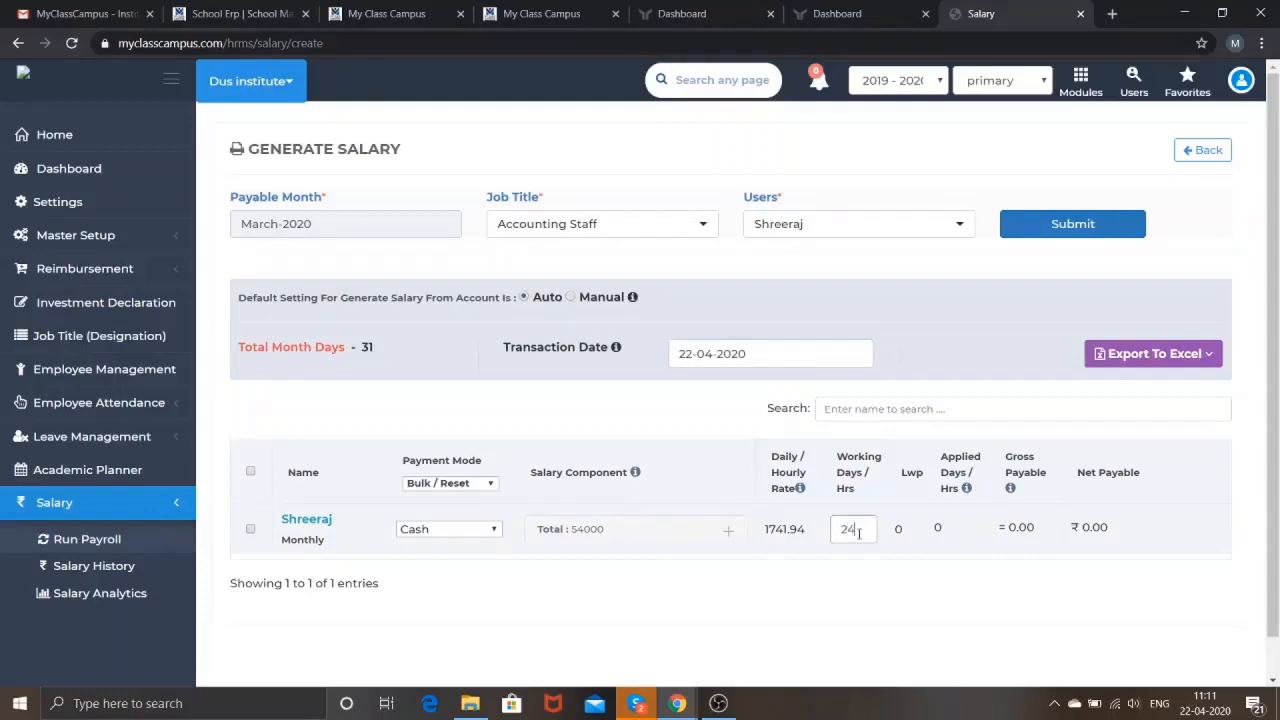
pyautogui.click(251, 530)
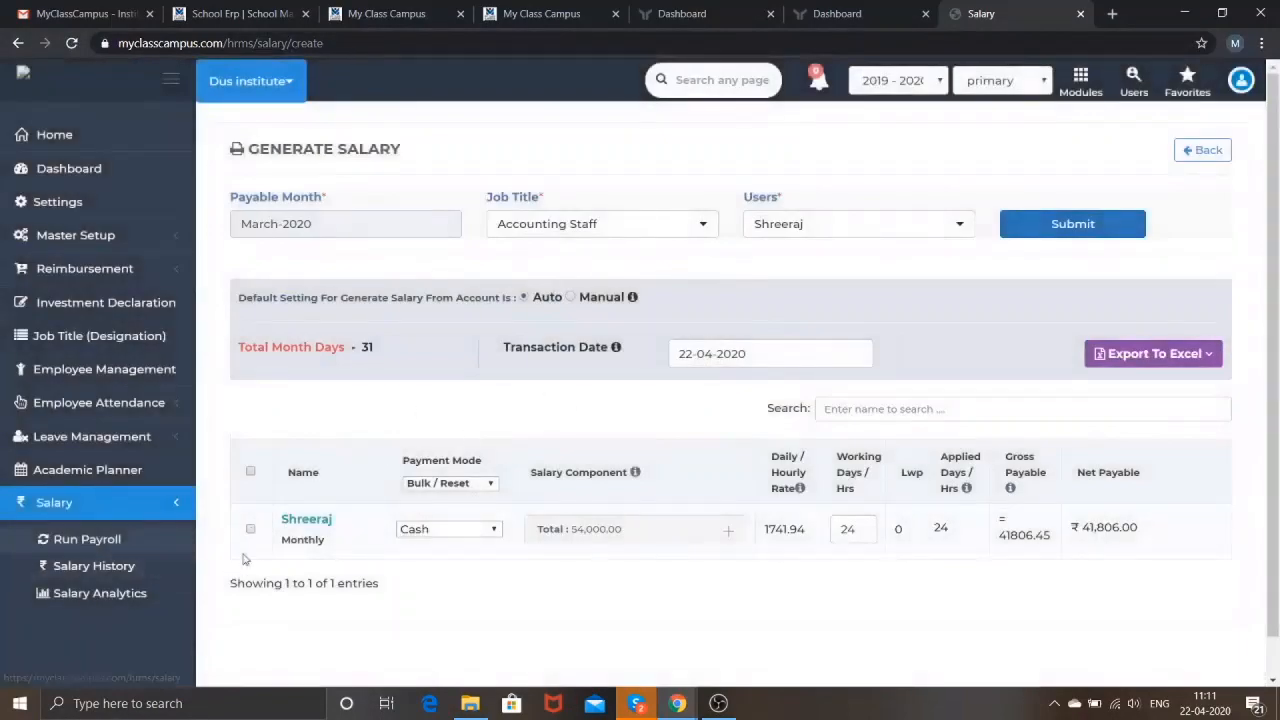
pyautogui.click(250, 529)
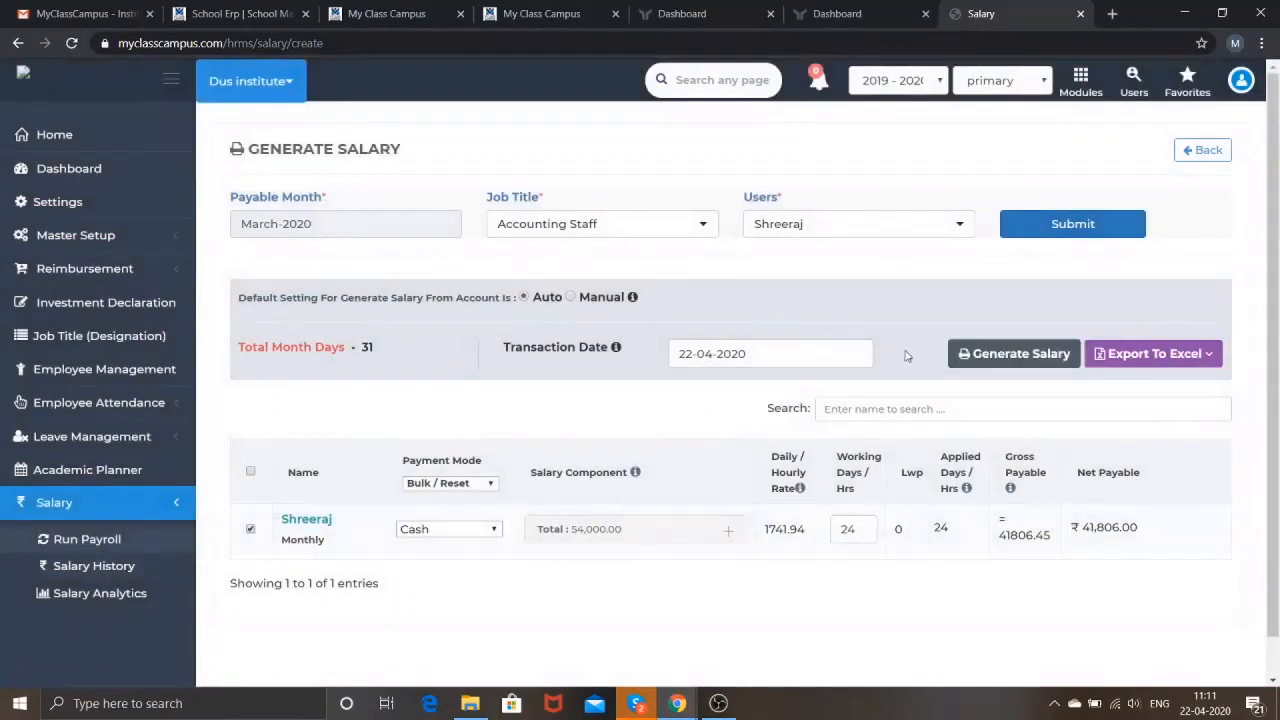
pyautogui.click(962, 358)
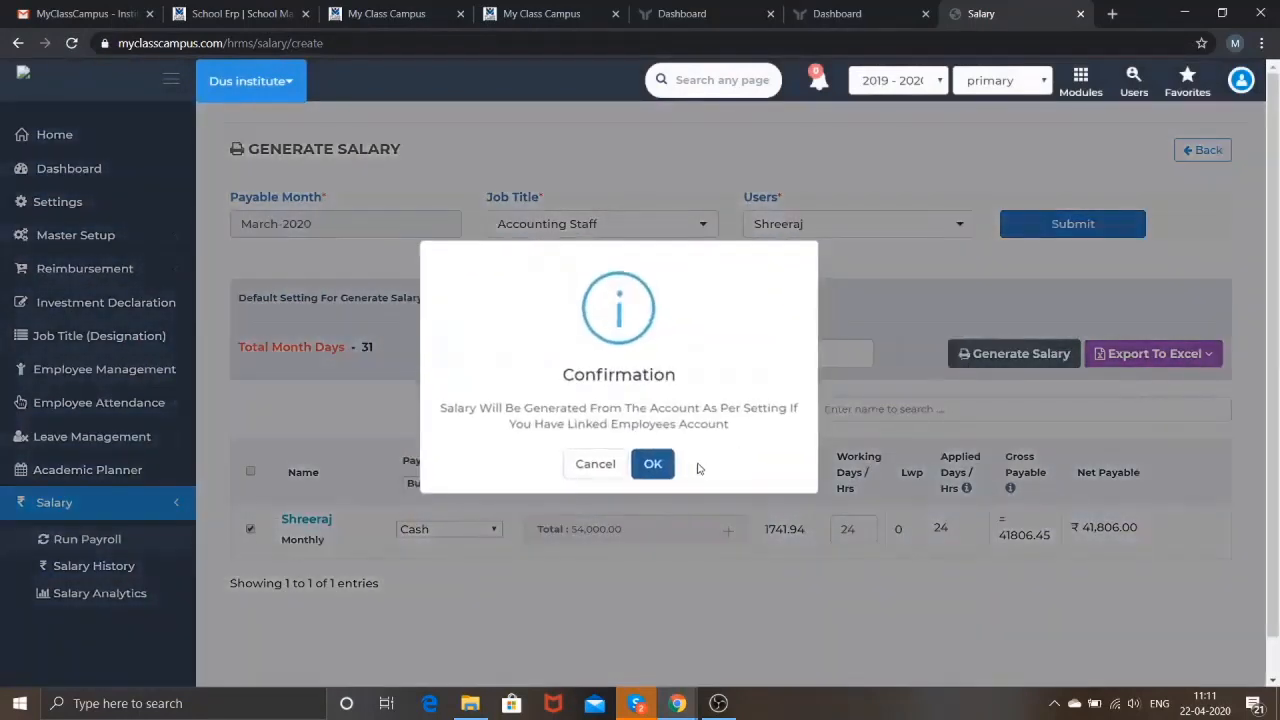
pyautogui.click(668, 465)
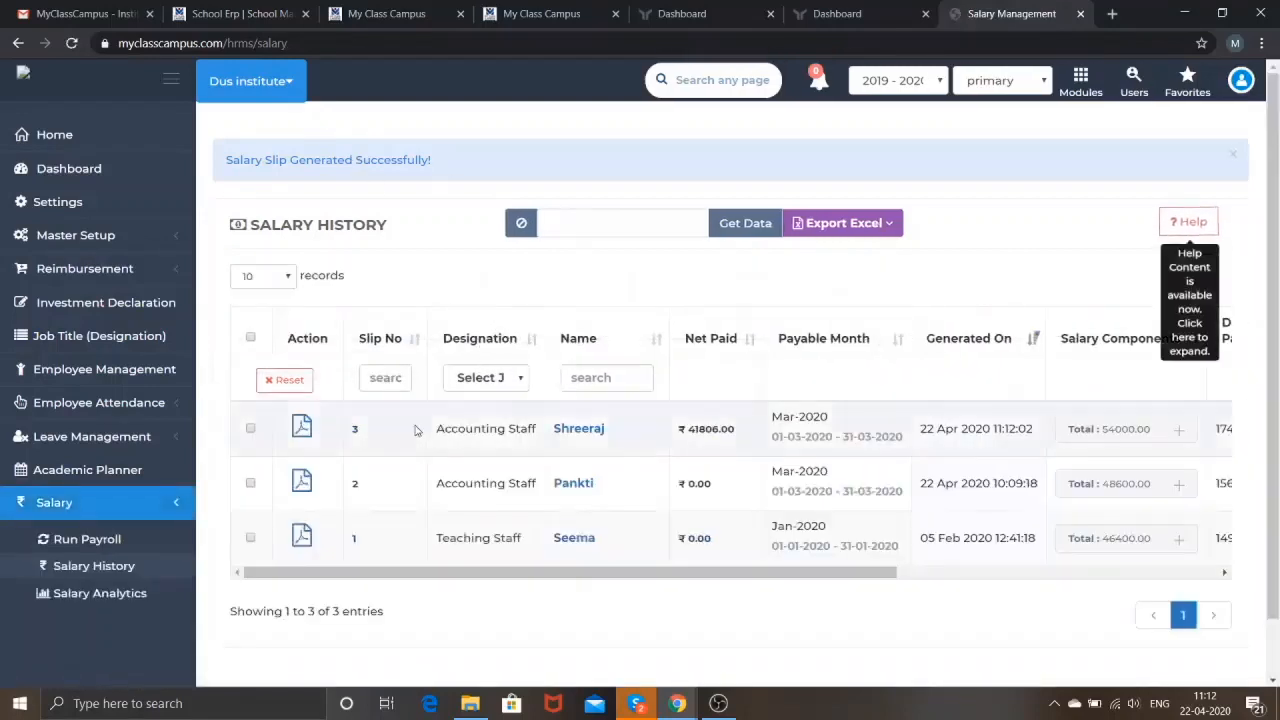
pyautogui.click(302, 427)
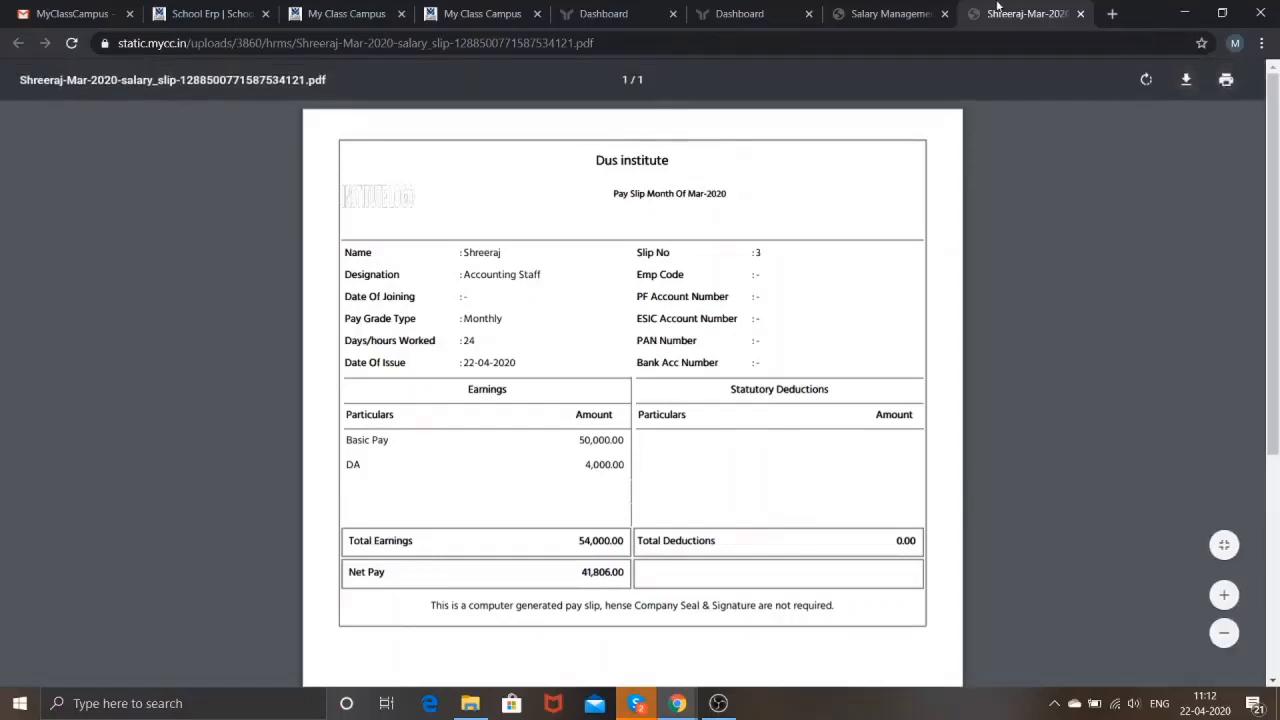
pyautogui.click(1080, 14)
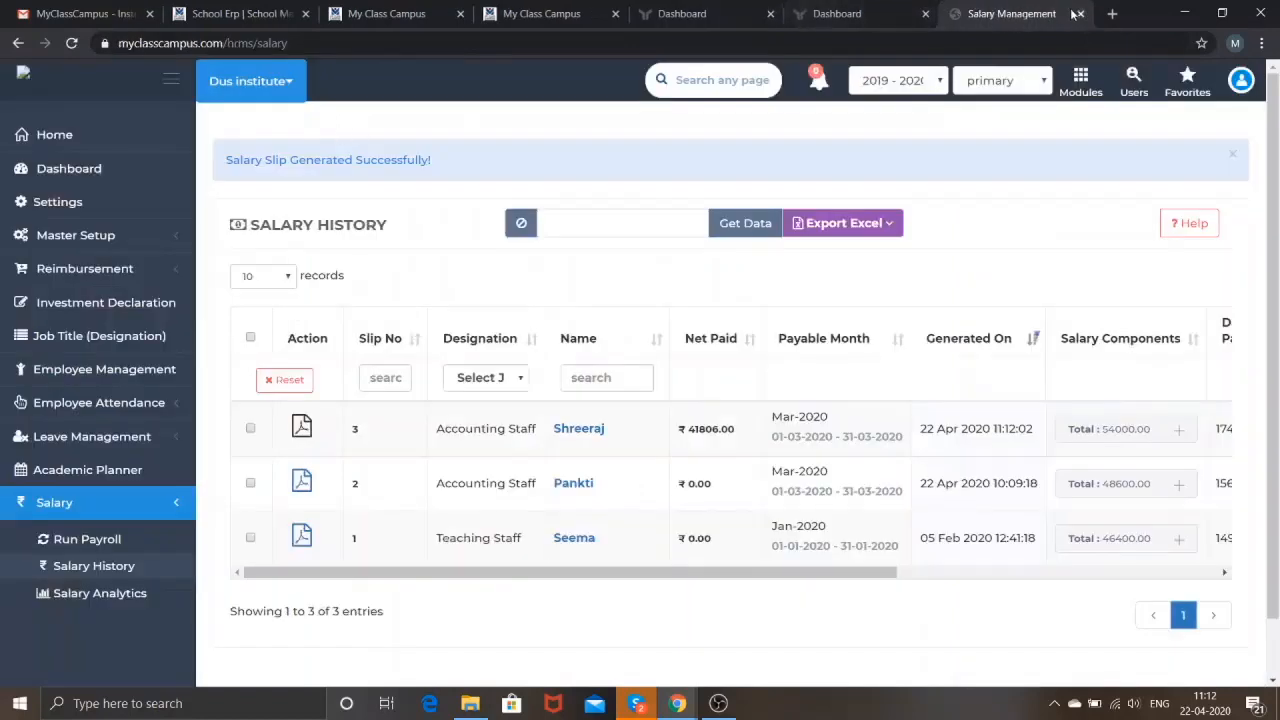
# - Return to the home dashboard and open the Transportation module's waypoint list
pyautogui.click(108, 138)
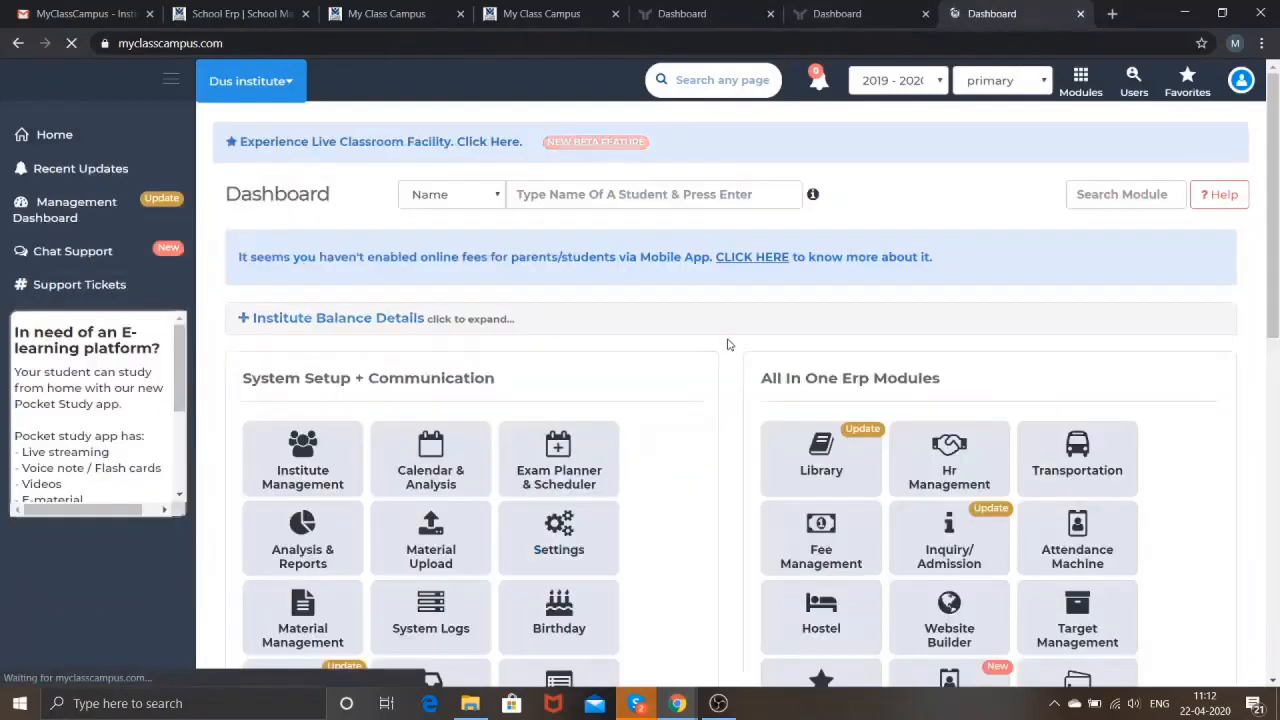
pyautogui.scroll(-3, 728, 345)
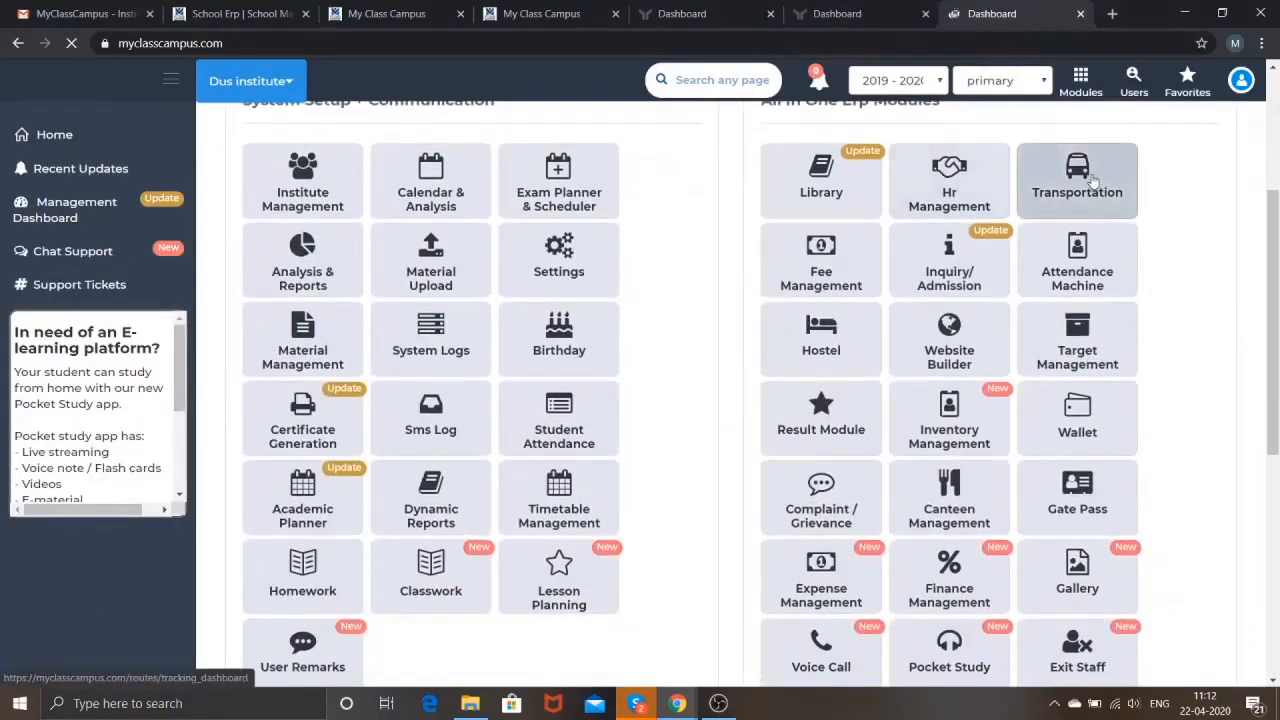
pyautogui.click(1093, 181)
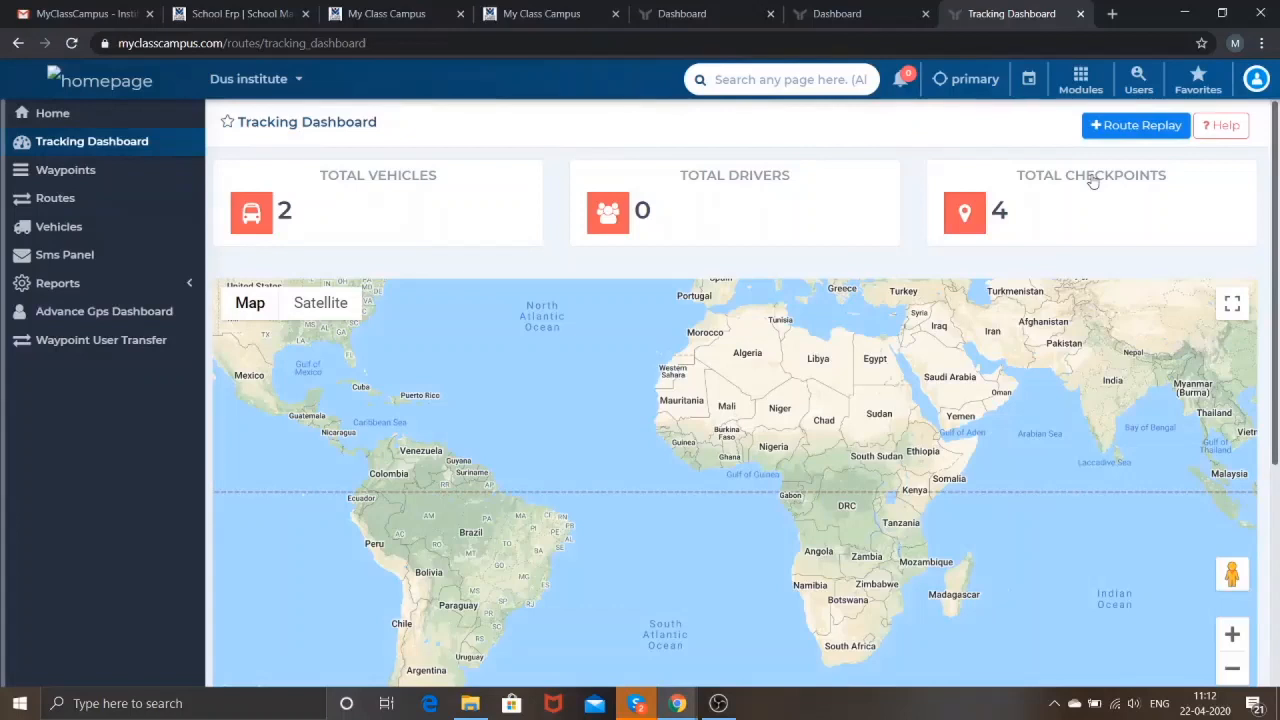
pyautogui.click(143, 172)
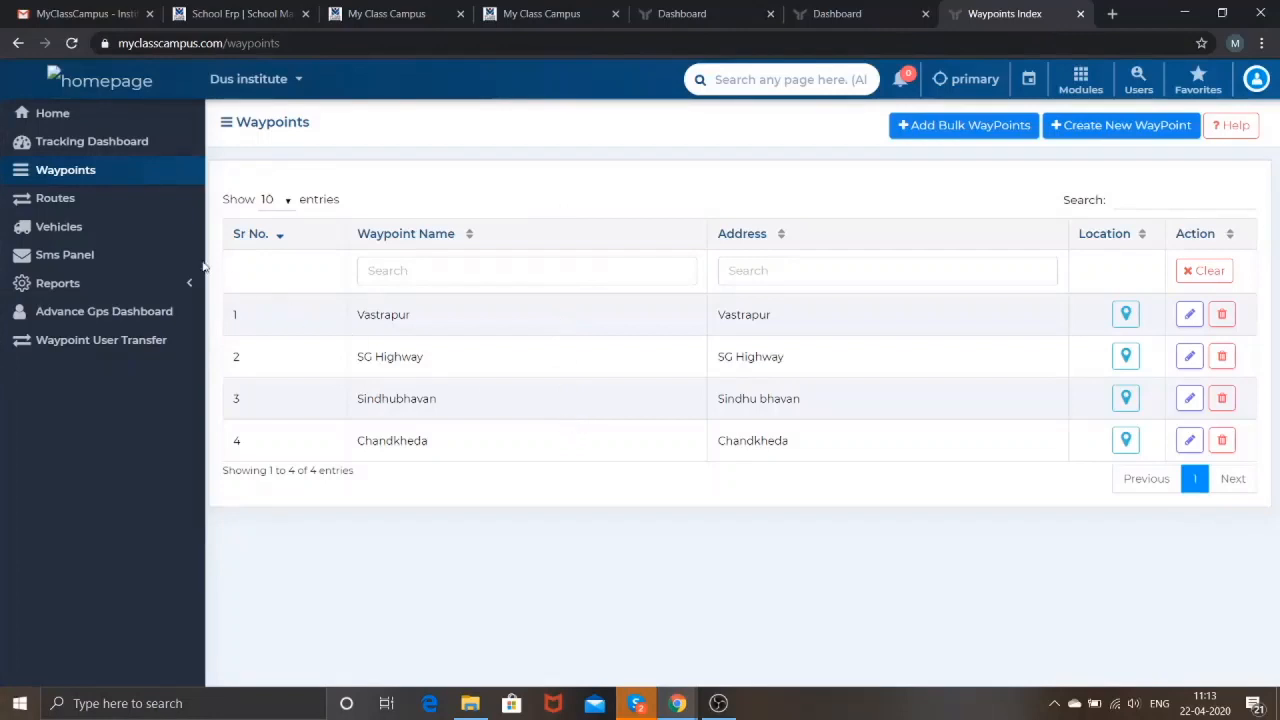
# - Open the route list and look at the blank new route form with its waypoint choices, without creating a route
pyautogui.click(152, 207)
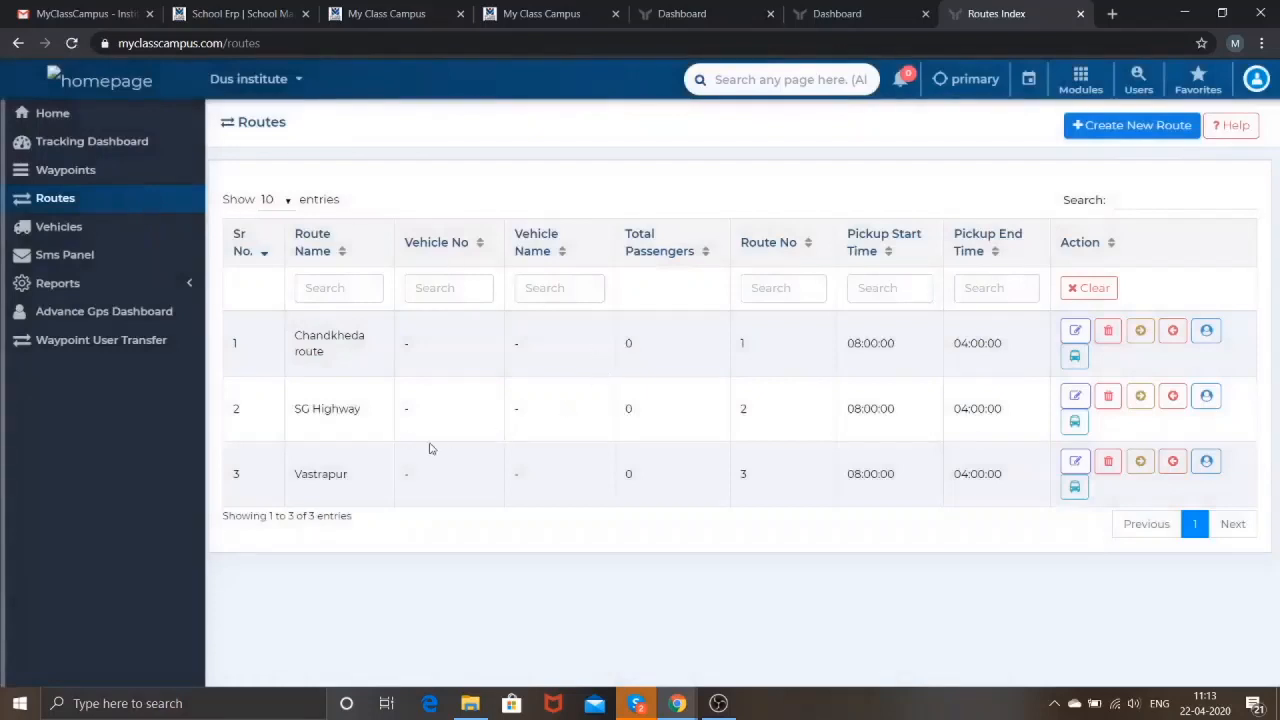
pyautogui.click(1138, 125)
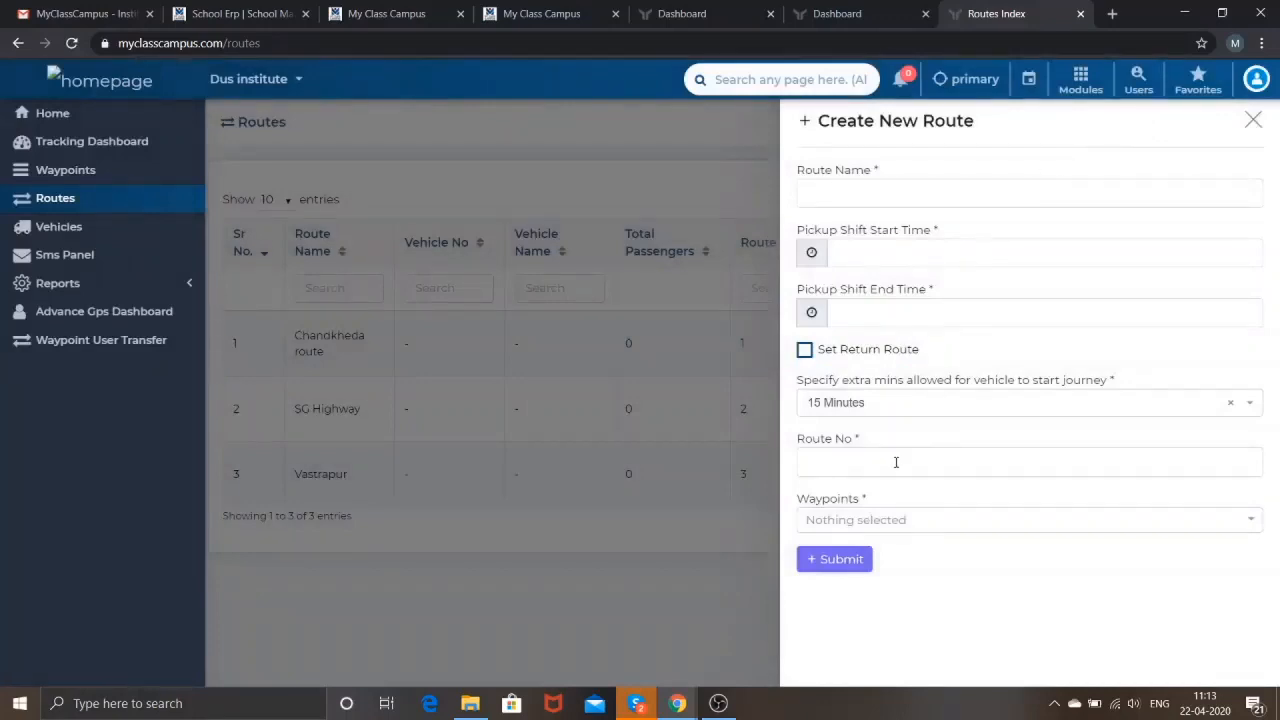
pyautogui.click(883, 518)
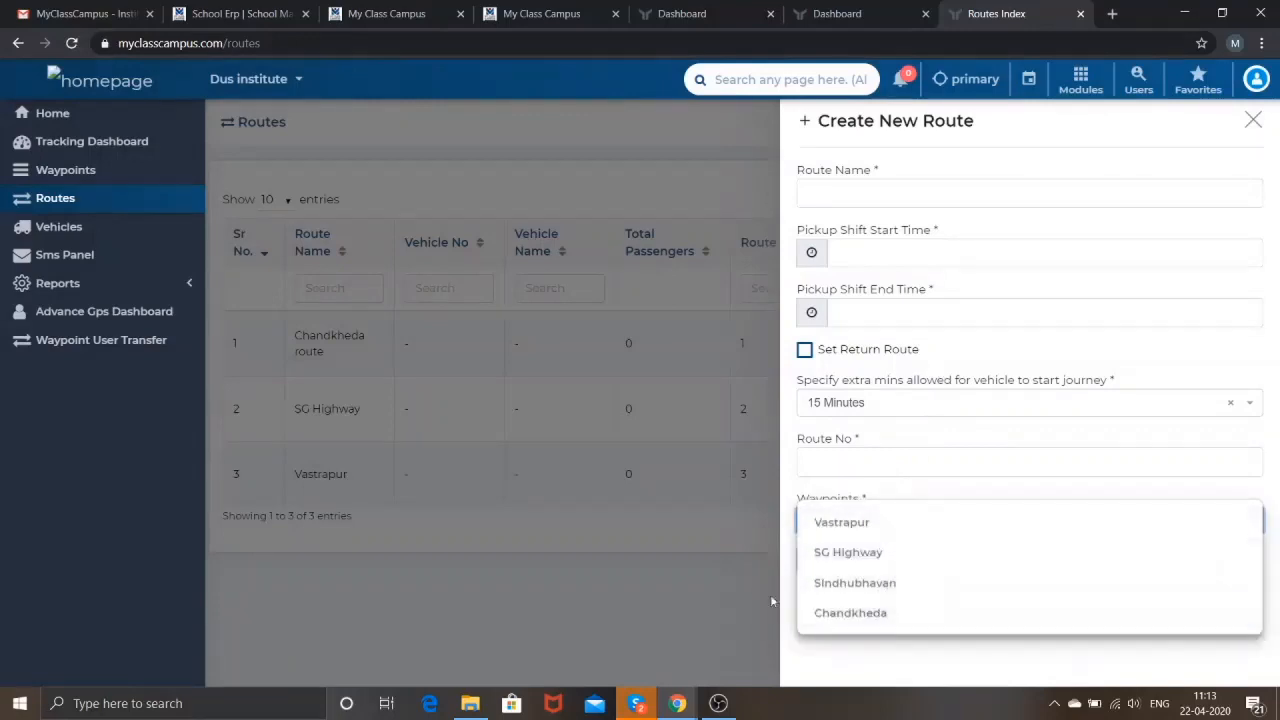
pyautogui.click(737, 582)
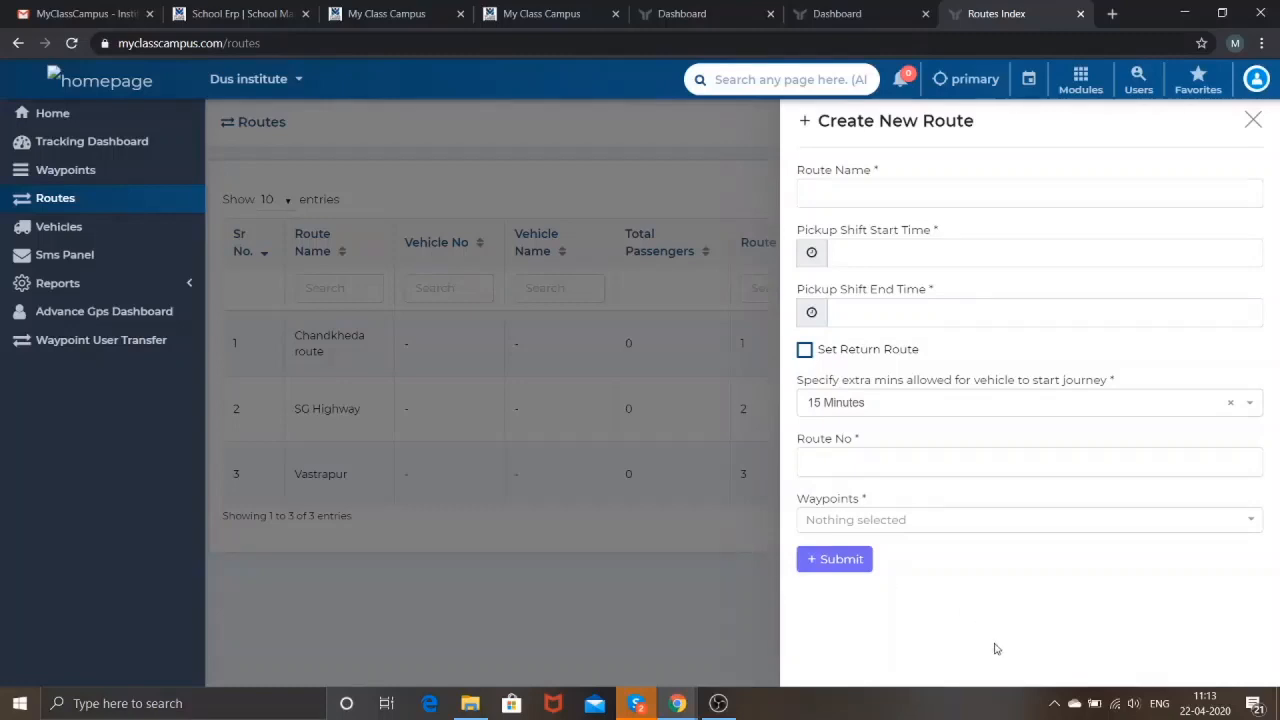
pyautogui.click(1253, 120)
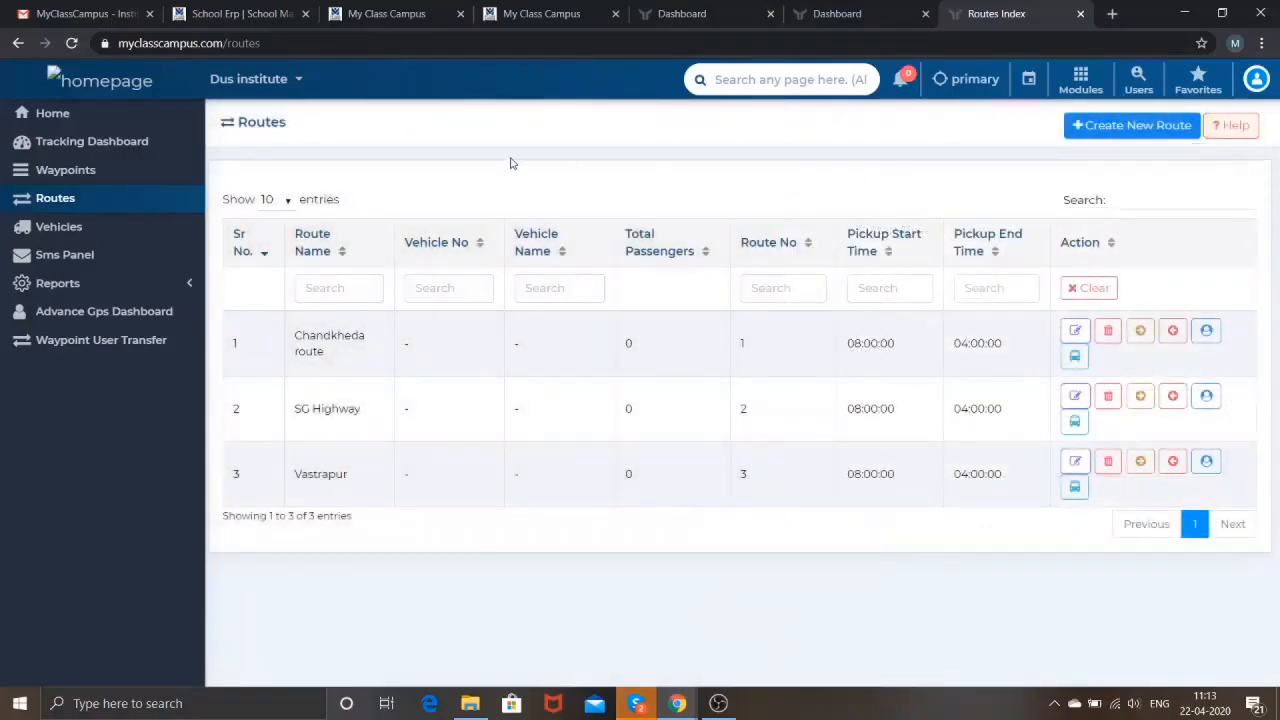
# - View the vehicle list and the sign-in page of the advance GPS dashboard
pyautogui.click(155, 232)
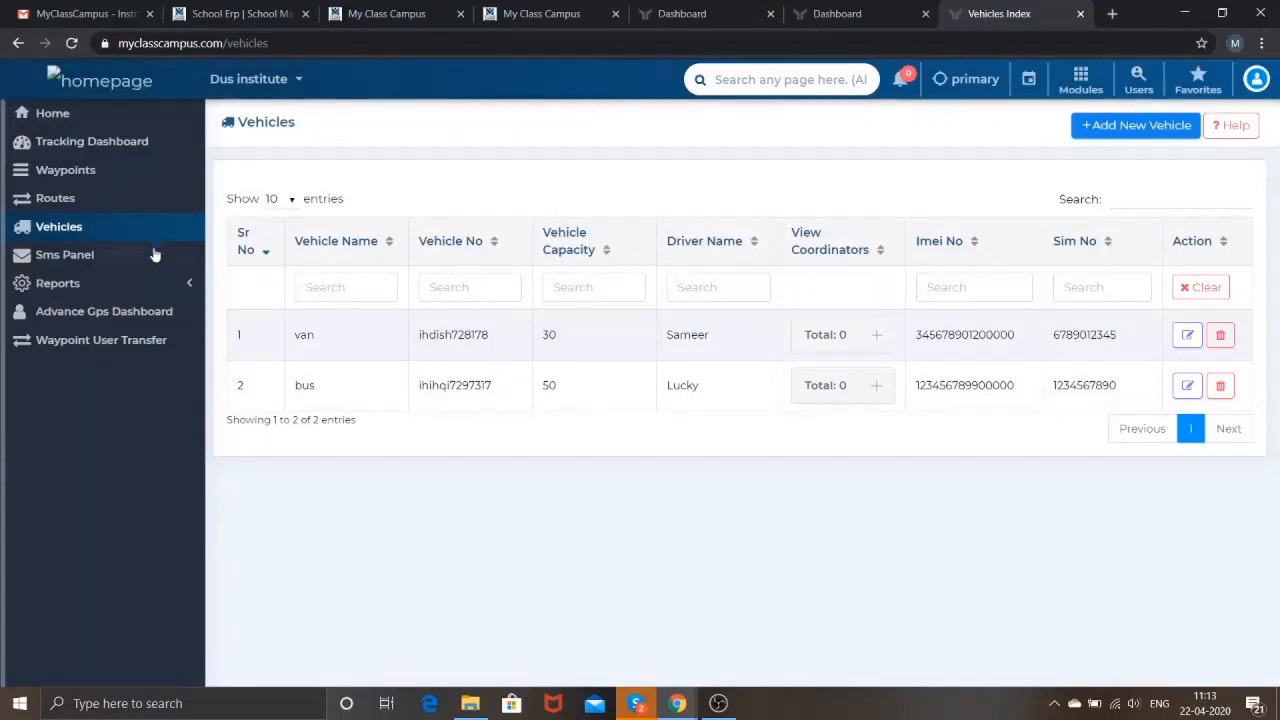
pyautogui.click(148, 325)
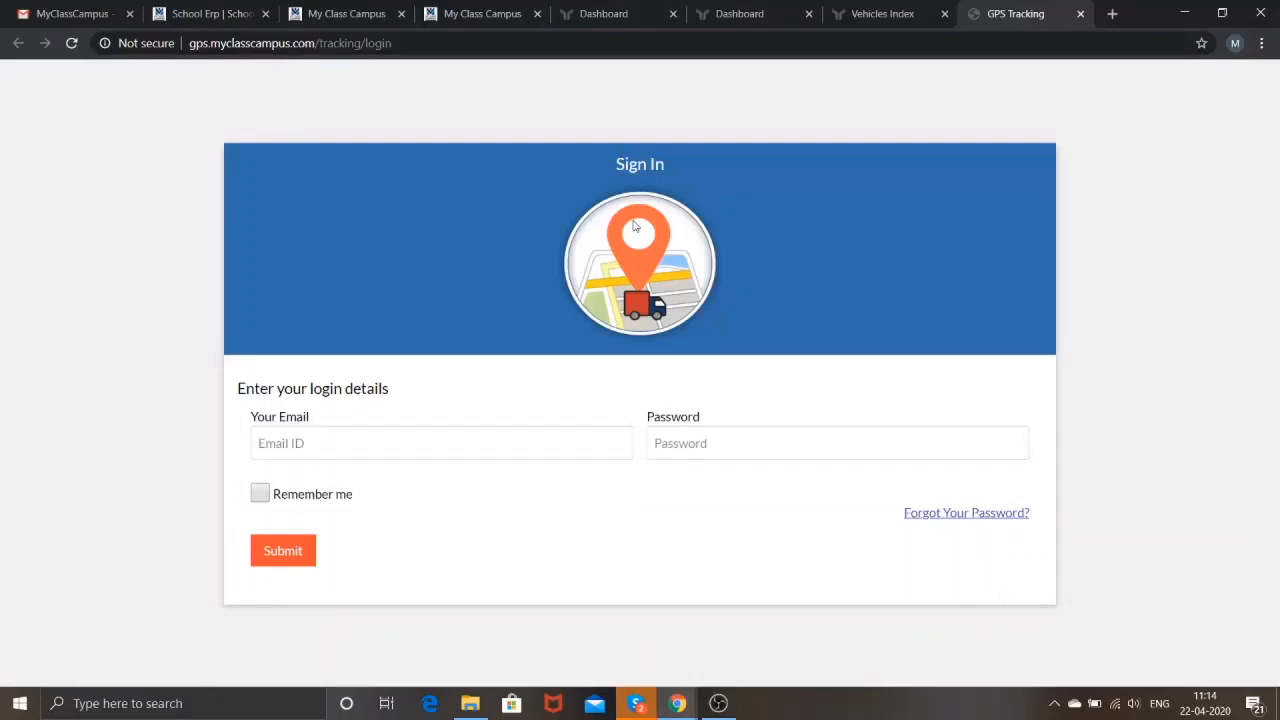
pyautogui.click(1081, 14)
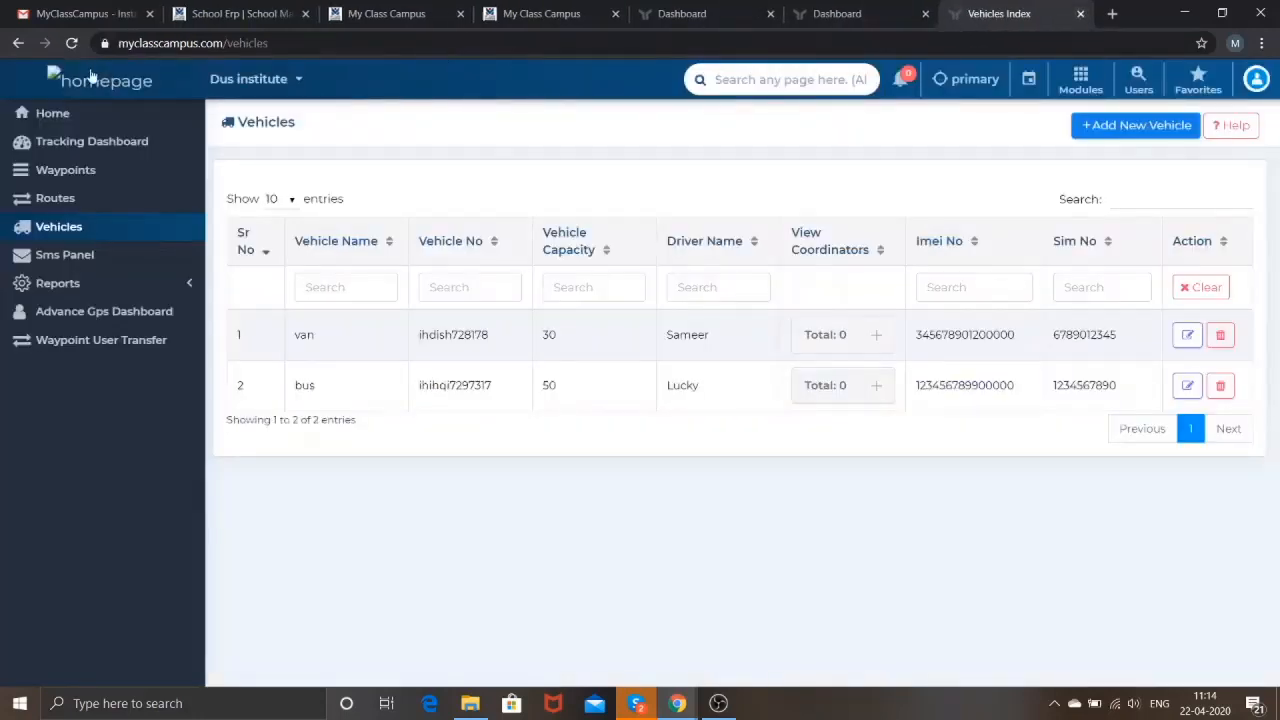
# - Return to the home dashboard and open the Fee Management module
pyautogui.click(76, 120)
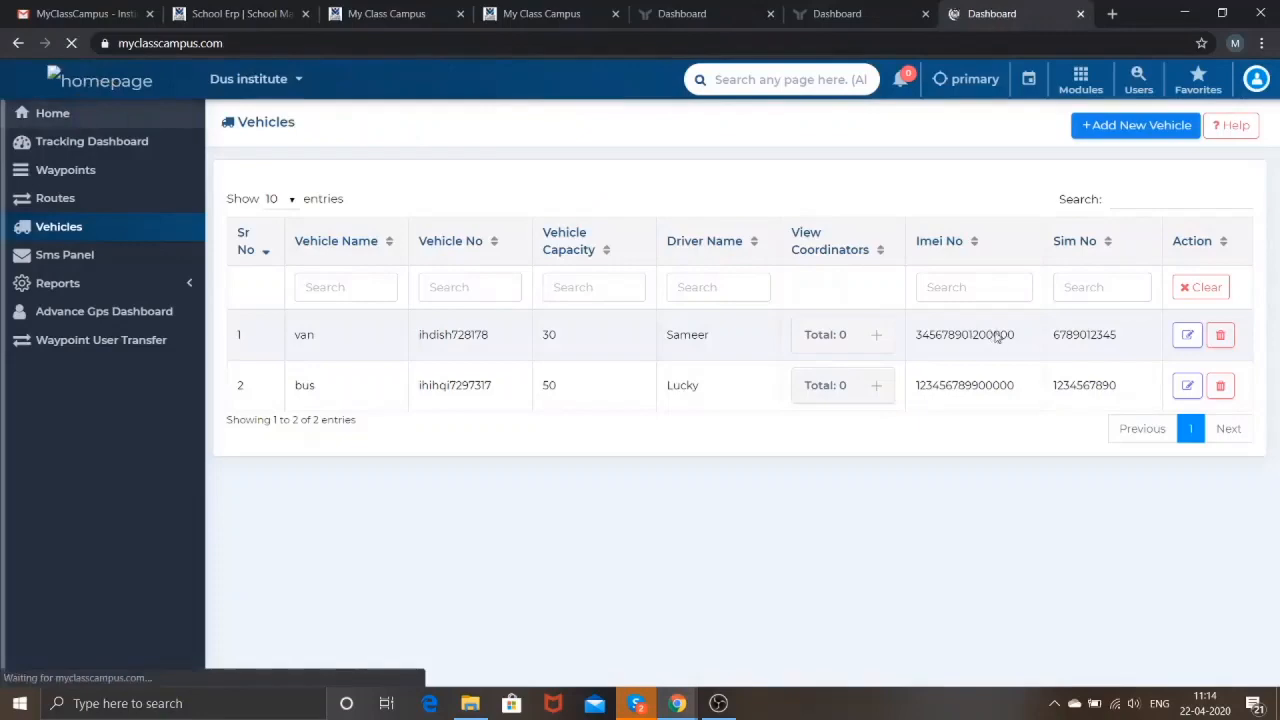
pyautogui.scroll(-3, 995, 337)
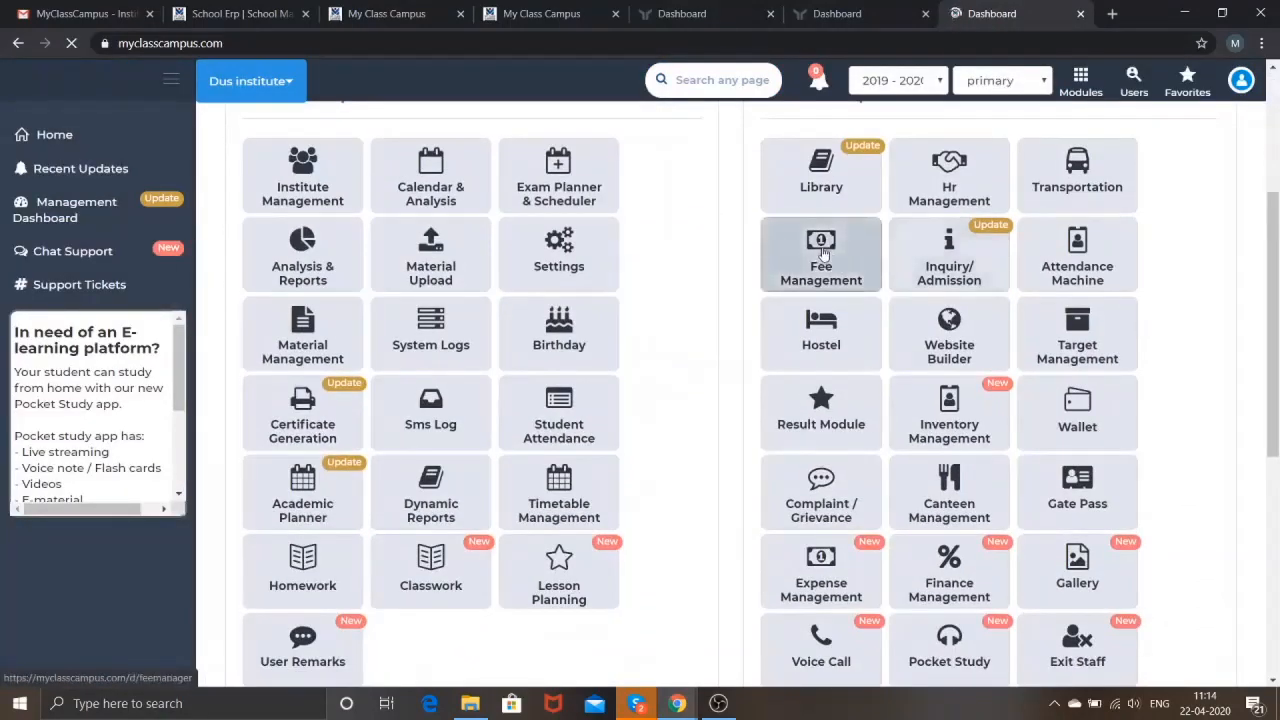
pyautogui.click(943, 585)
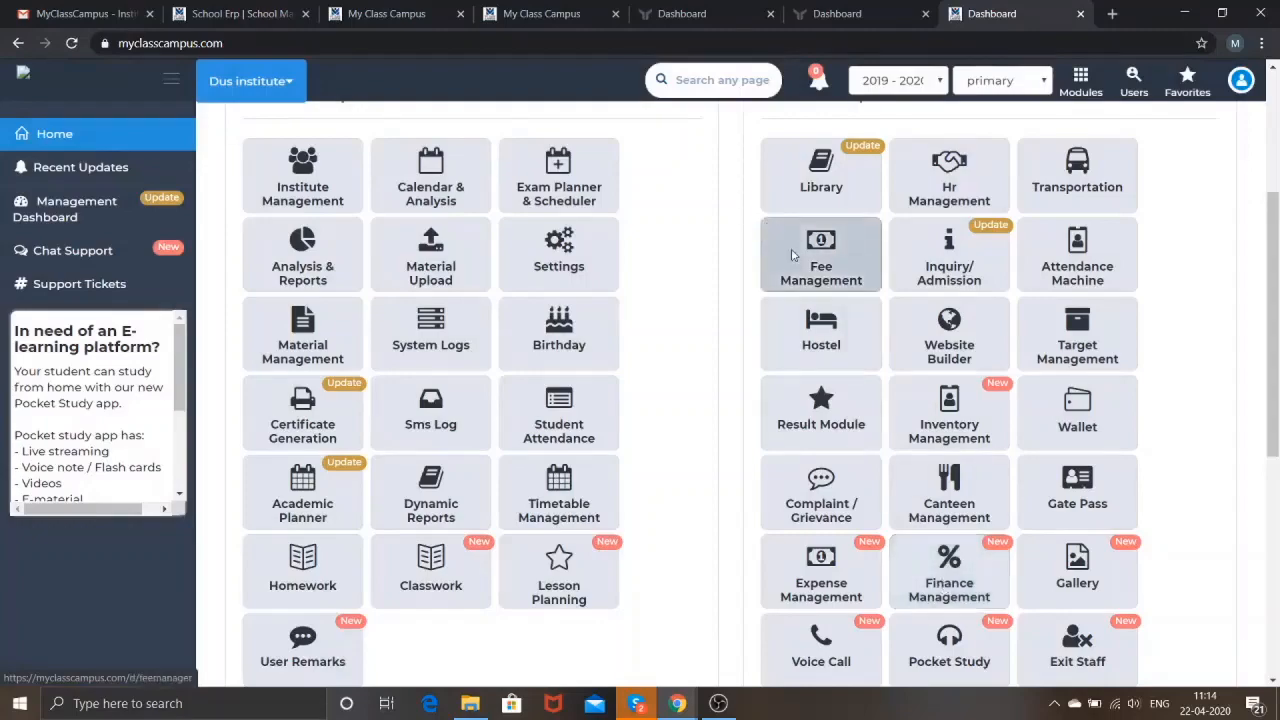
pyautogui.click(791, 254)
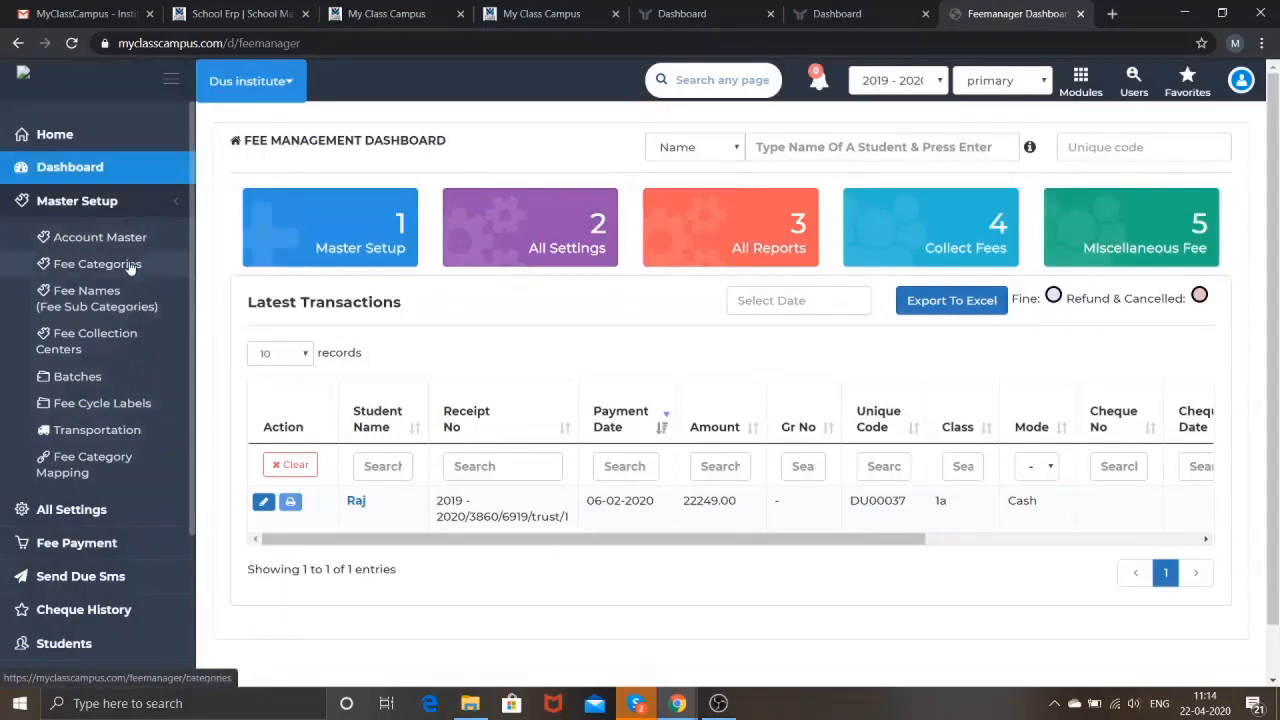
# - View the fee classrooms under the master setup's batches and open the Fee Payment page
pyautogui.click(134, 376)
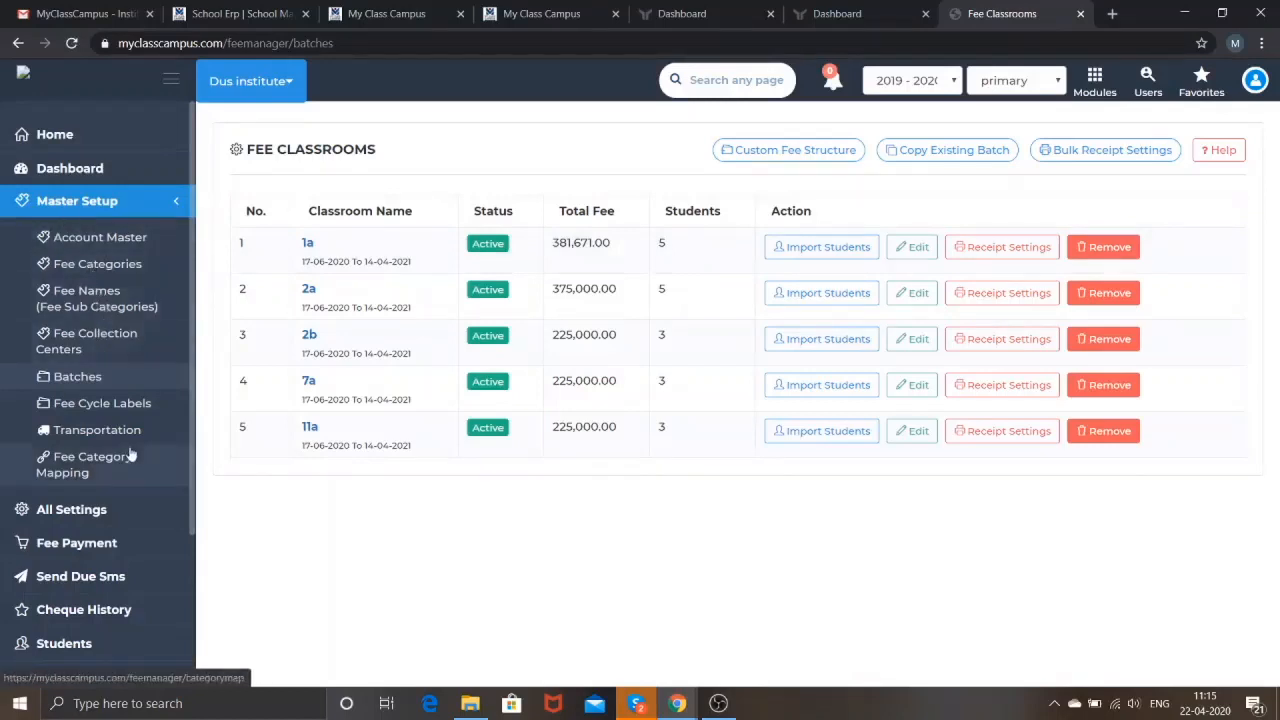
pyautogui.scroll(-2, 133, 413)
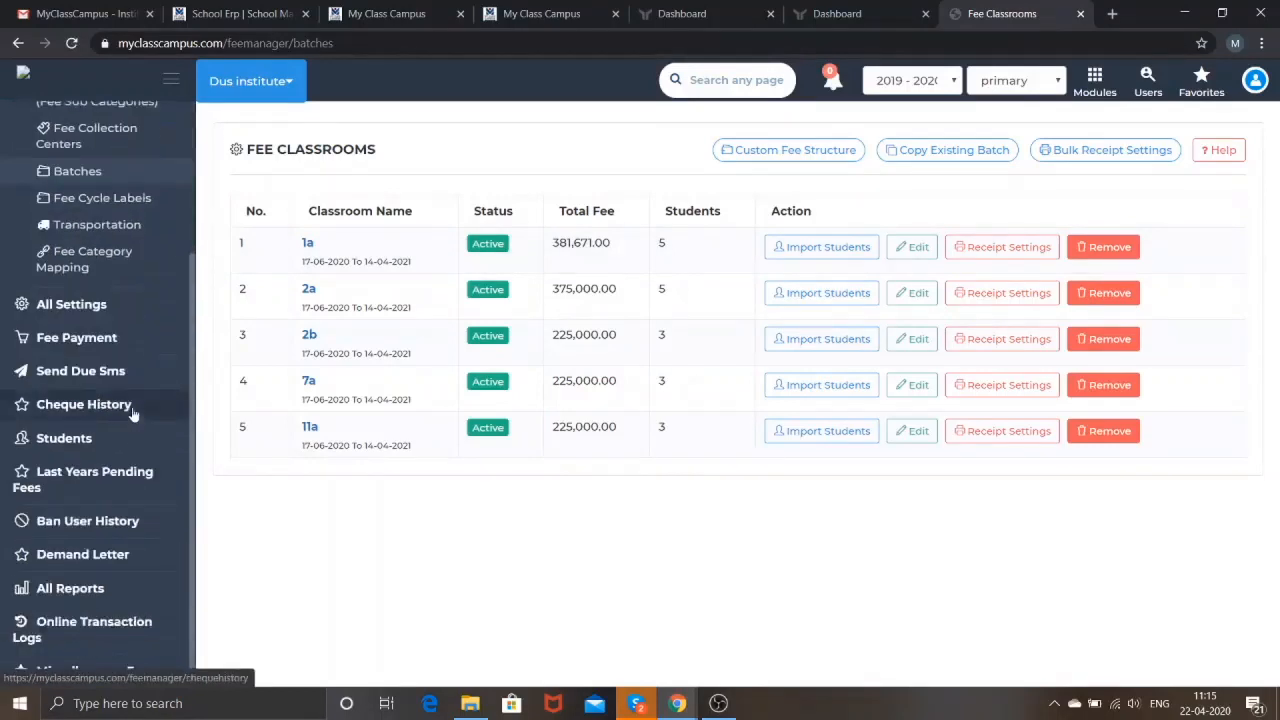
pyautogui.click(77, 338)
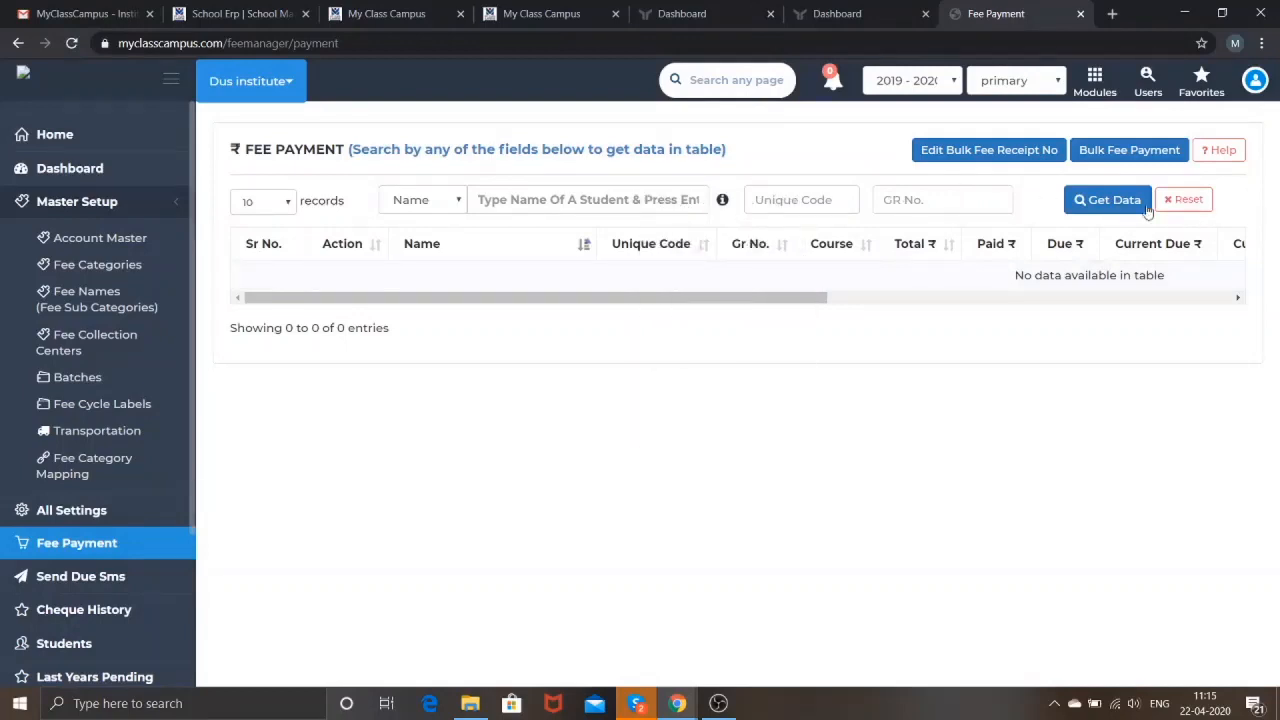
# - Find the student by first name on the Fee Payment page and open their fee collection form
pyautogui.click(669, 193)
pyautogui.write('riya')
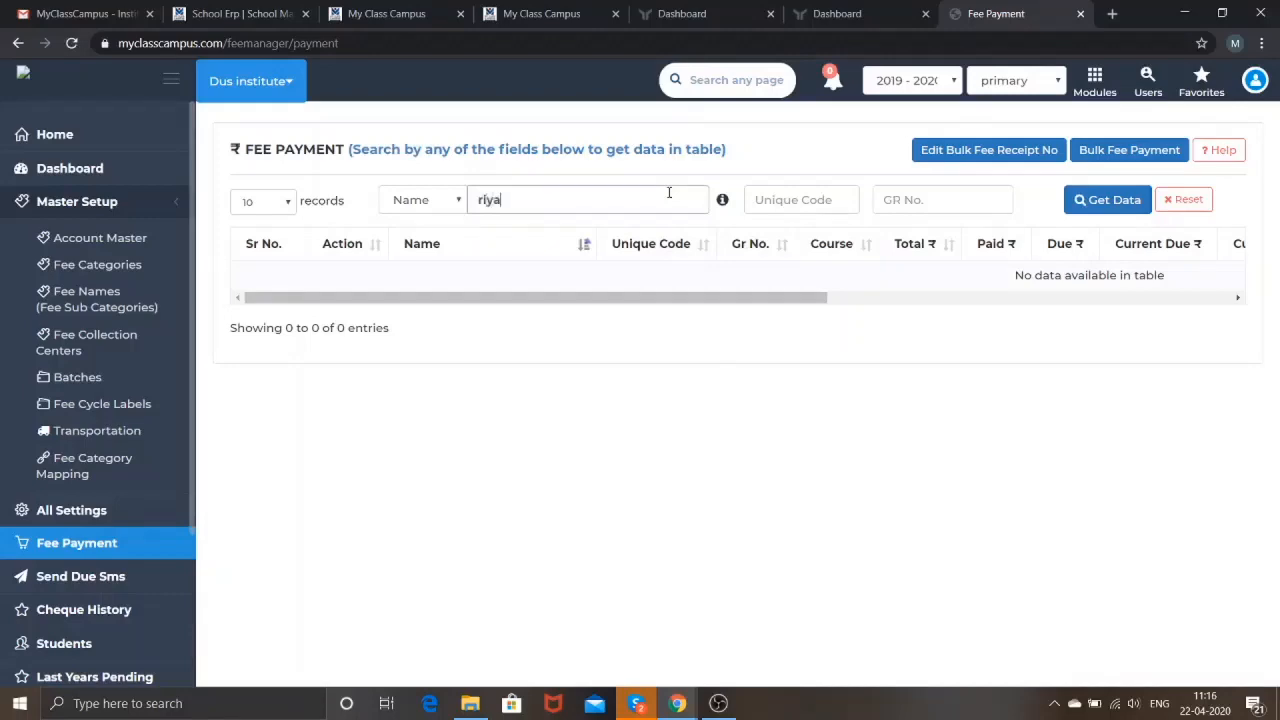
pyautogui.click(1082, 205)
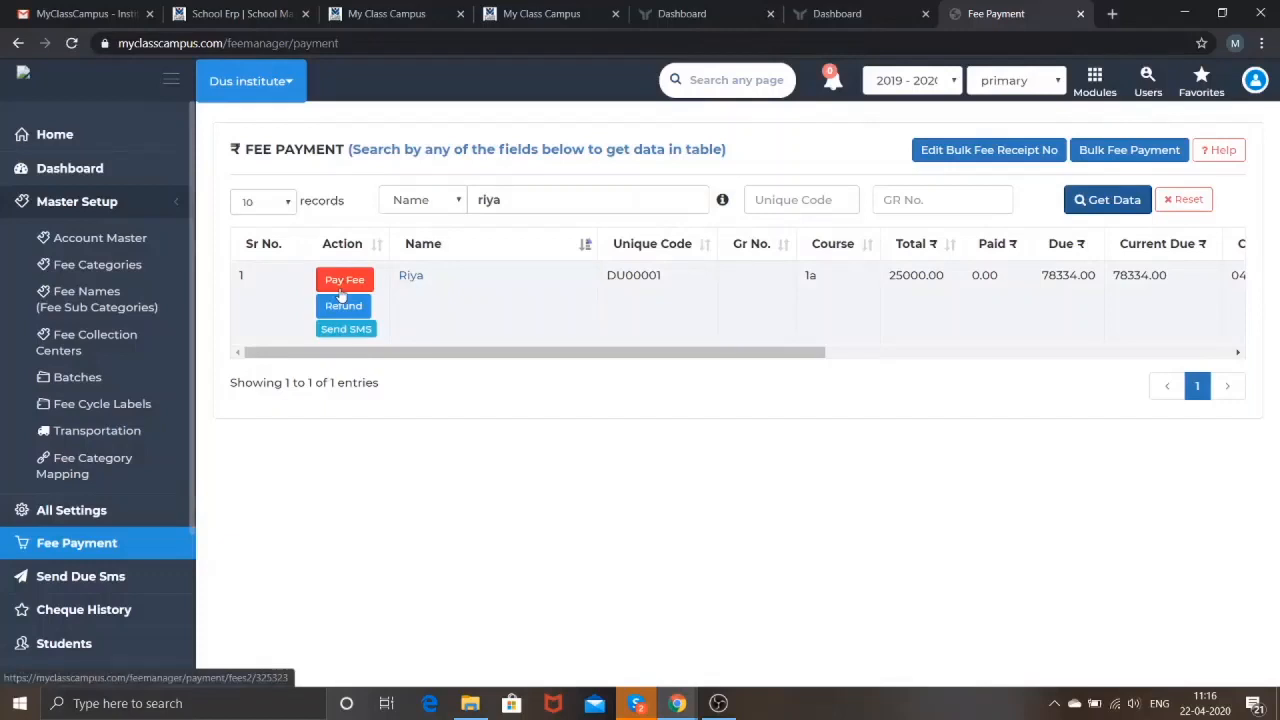
pyautogui.click(340, 290)
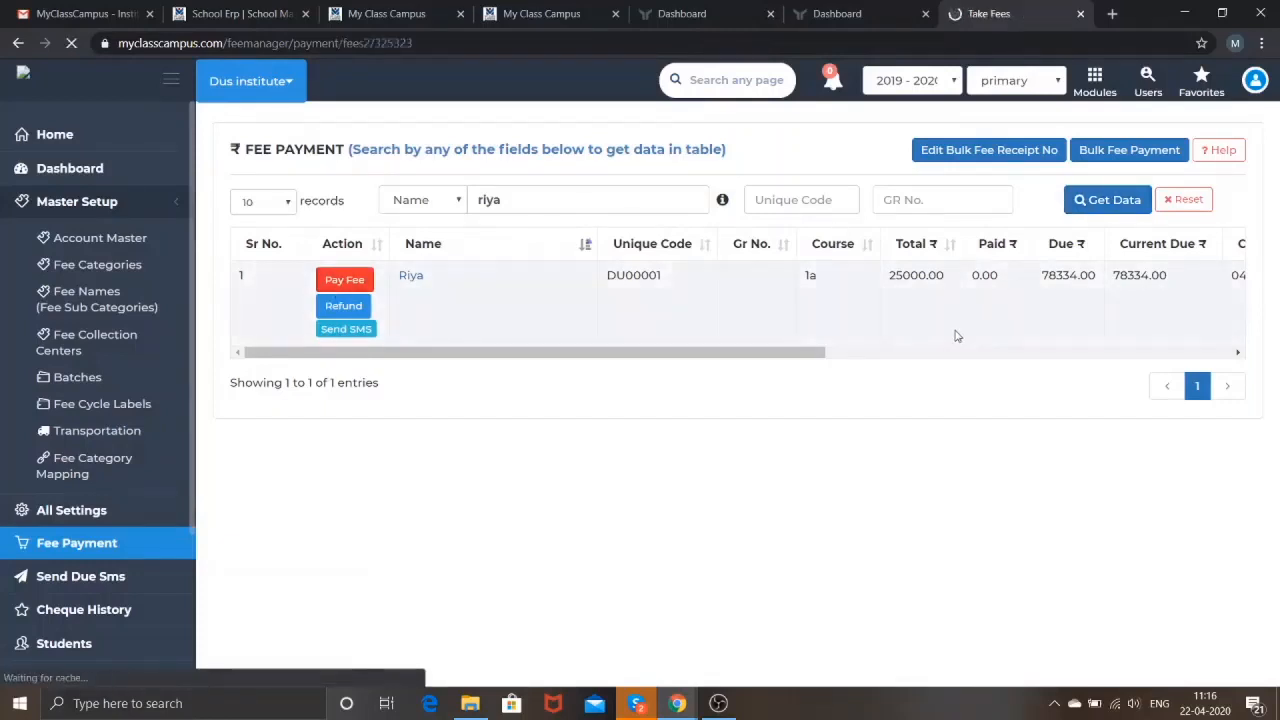
# - Review the Take Fees form, including the fee items, taxes, payment notes, notification options and wallet balance, without taking a payment
pyautogui.scroll(-5, 955, 336)
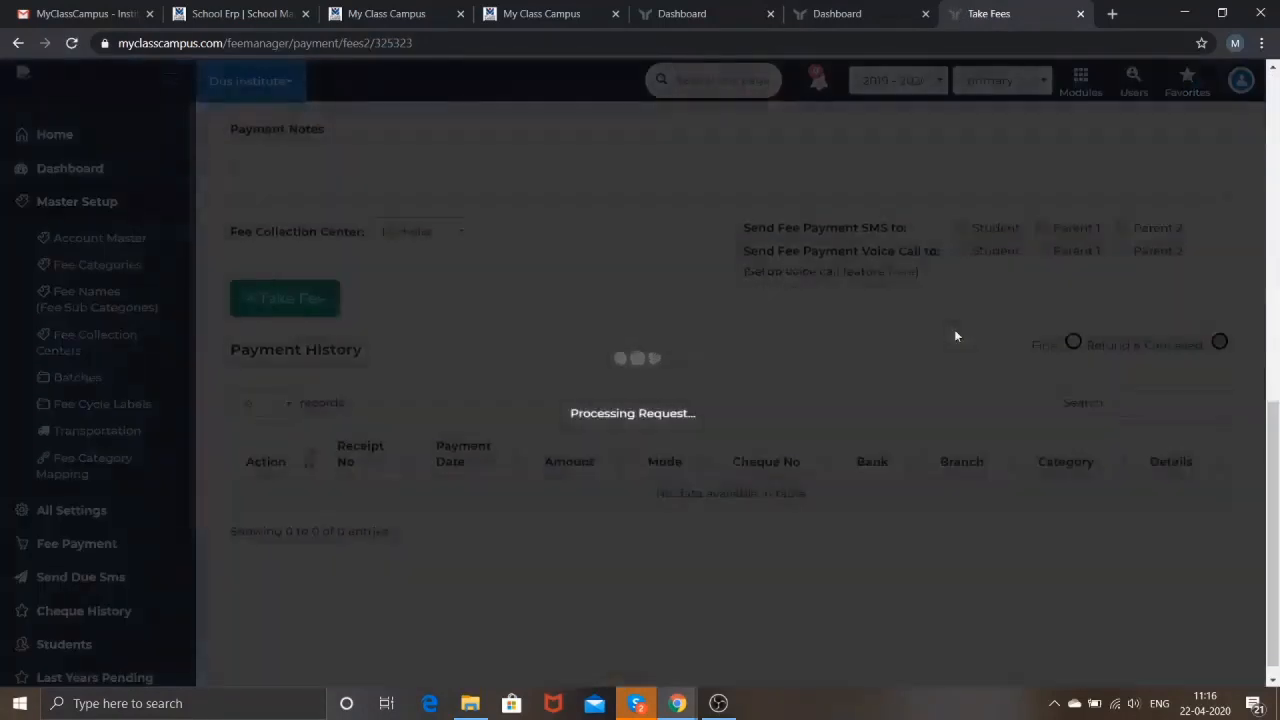
pyautogui.scroll(1, 955, 336)
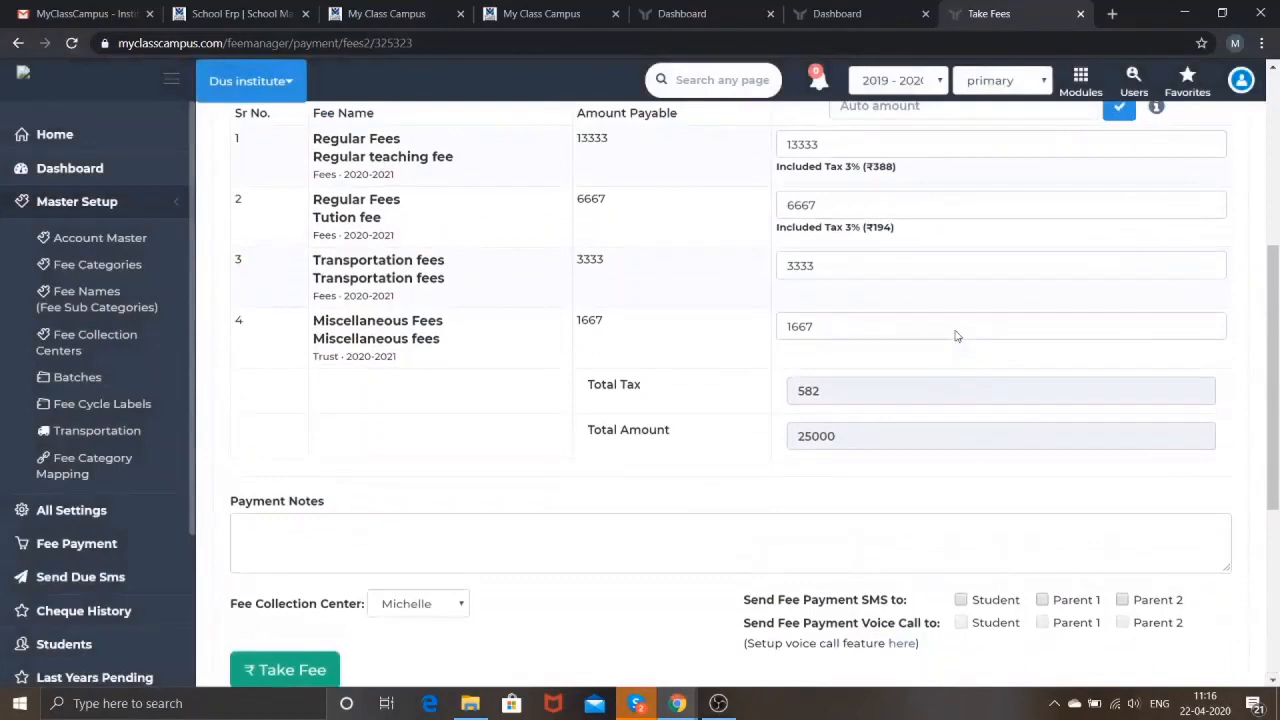
pyautogui.scroll(1, 955, 336)
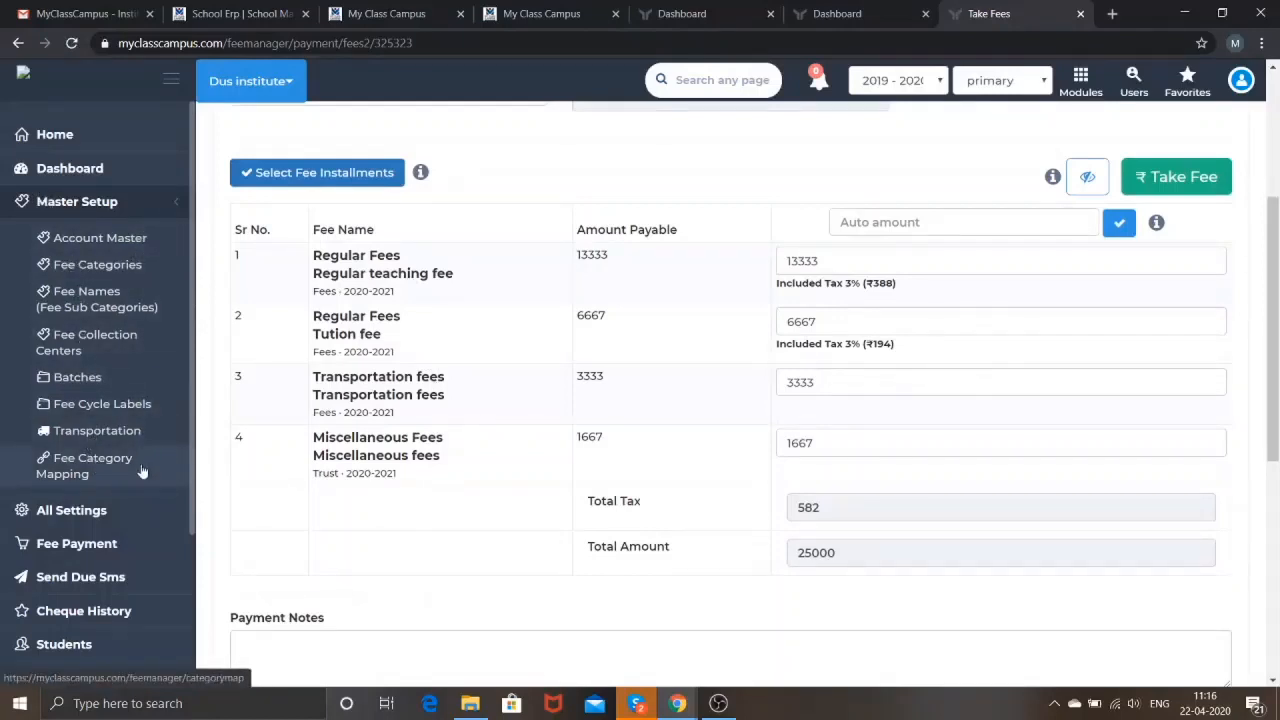
pyautogui.scroll(-5, 143, 470)
pyautogui.scroll(8, 143, 470)
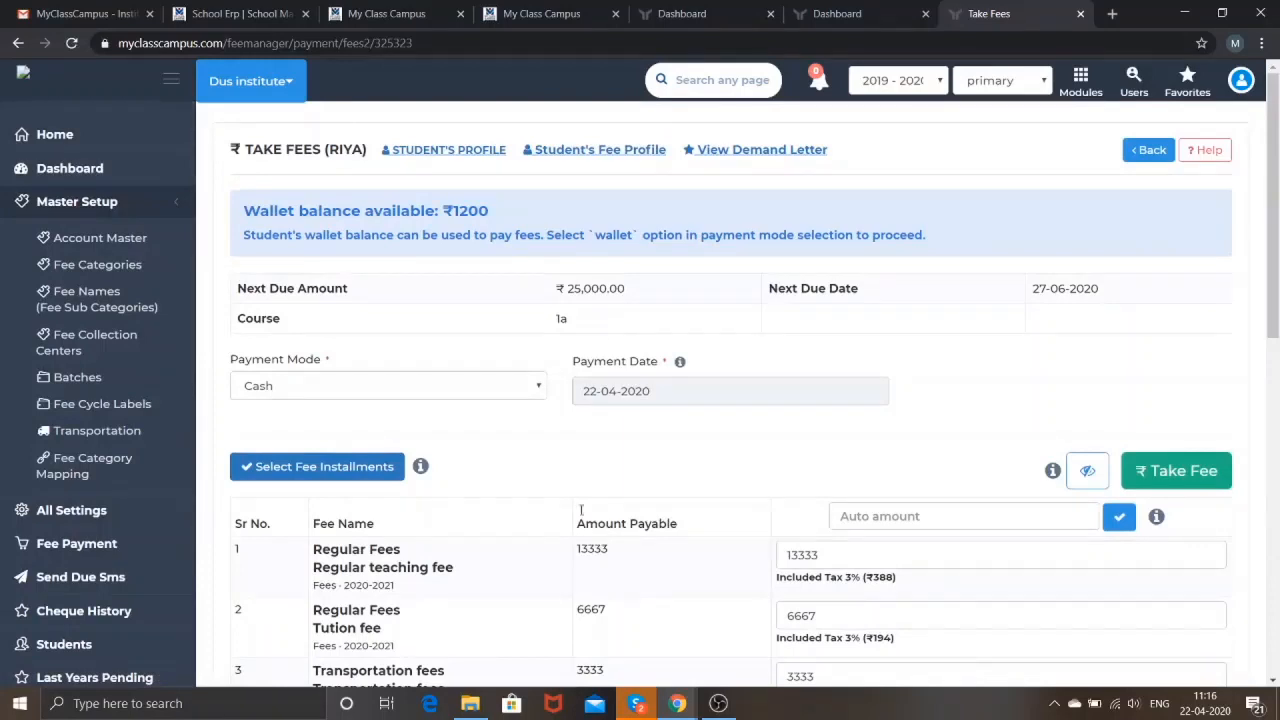
# - Return to the home dashboard, open the Finance Management module and review its quick actions and today's company-wise activities
pyautogui.click(150, 155)
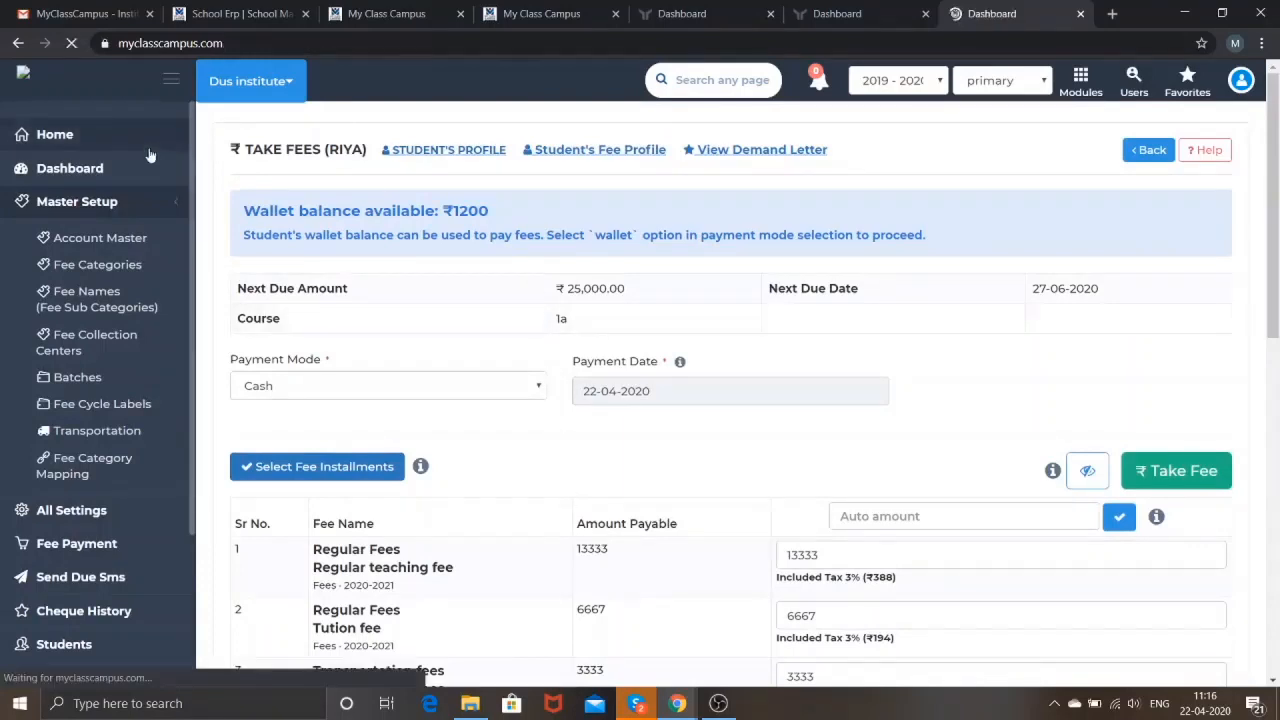
pyautogui.scroll(-3, 732, 299)
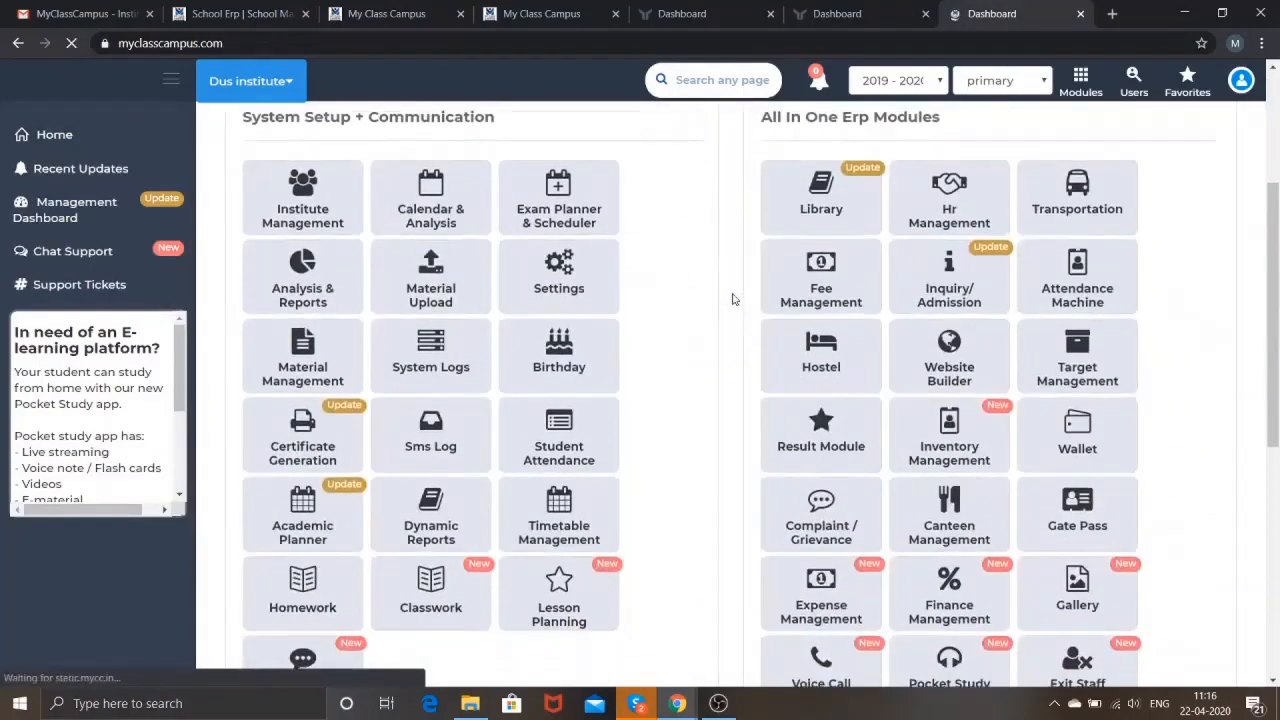
pyautogui.scroll(-1, 950, 470)
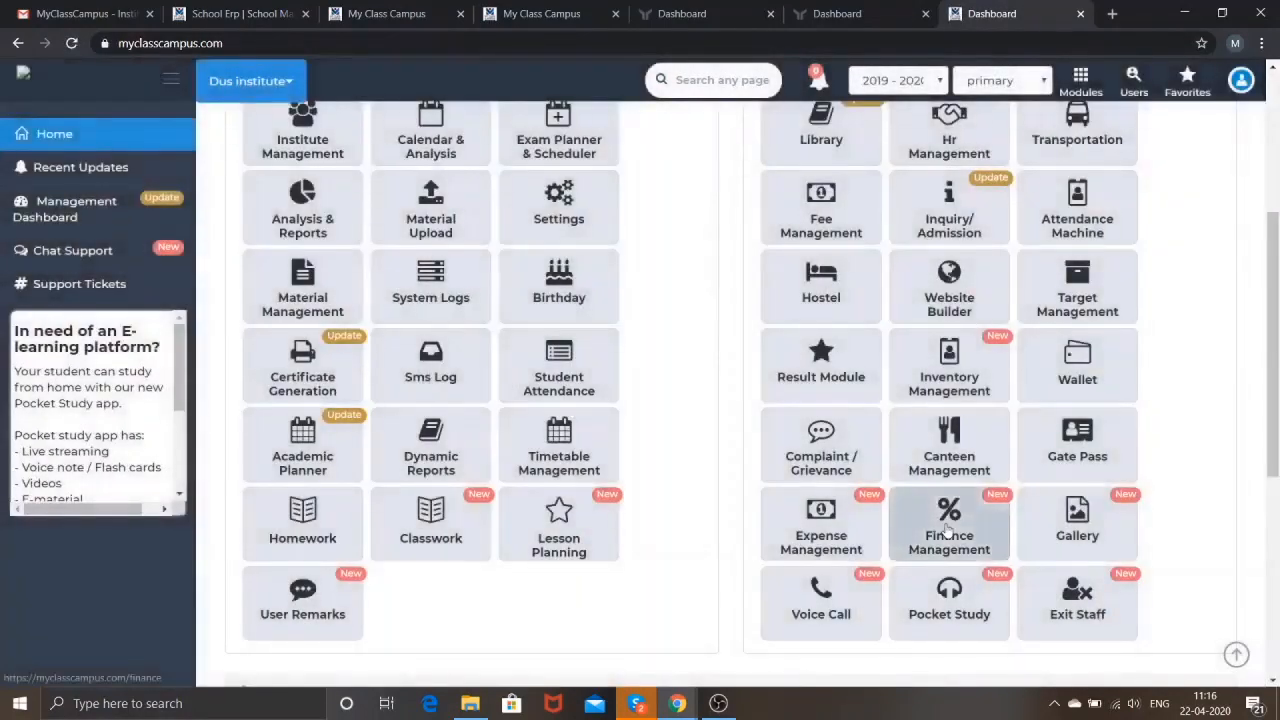
pyautogui.click(946, 529)
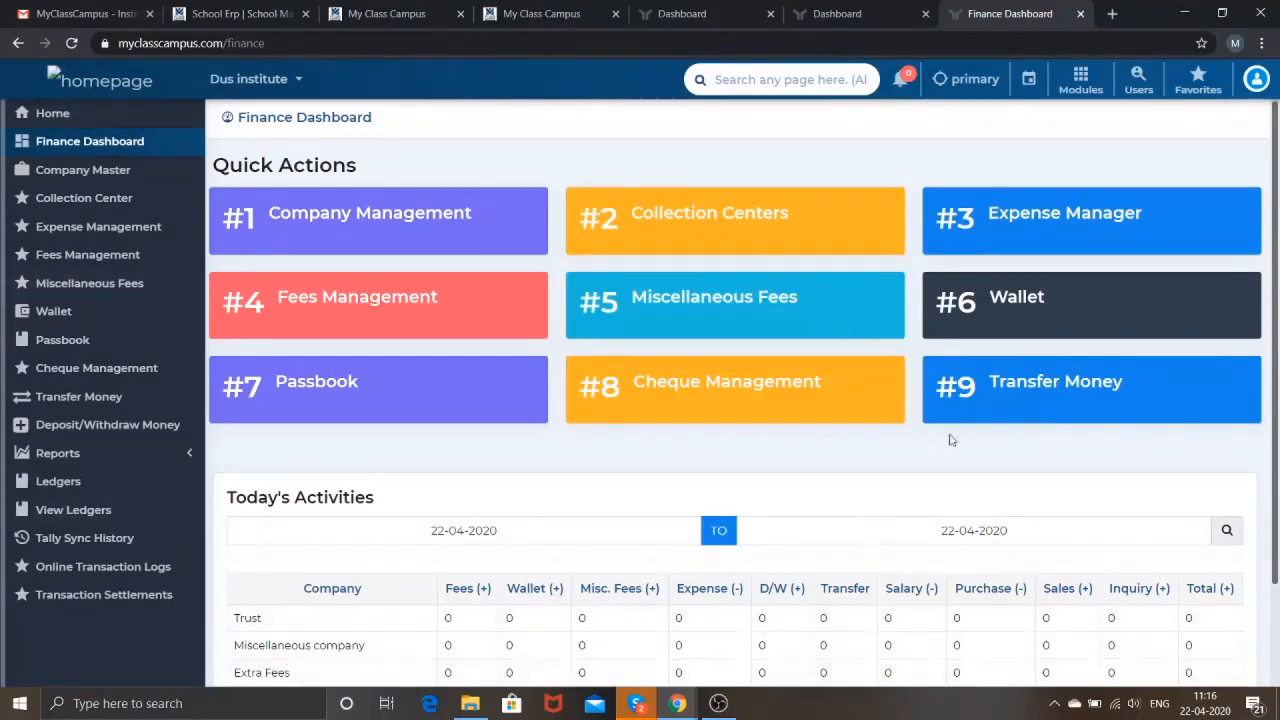
pyautogui.scroll(-2, 946, 587)
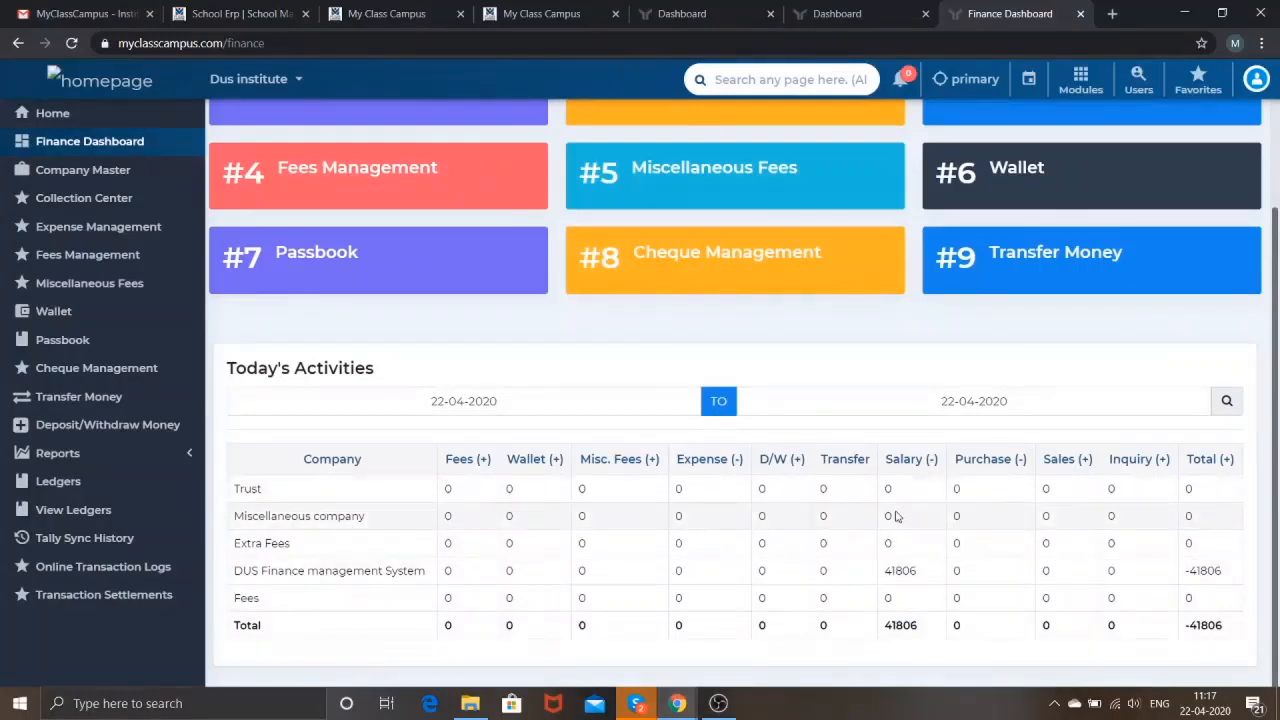
pyautogui.scroll(3, 879, 423)
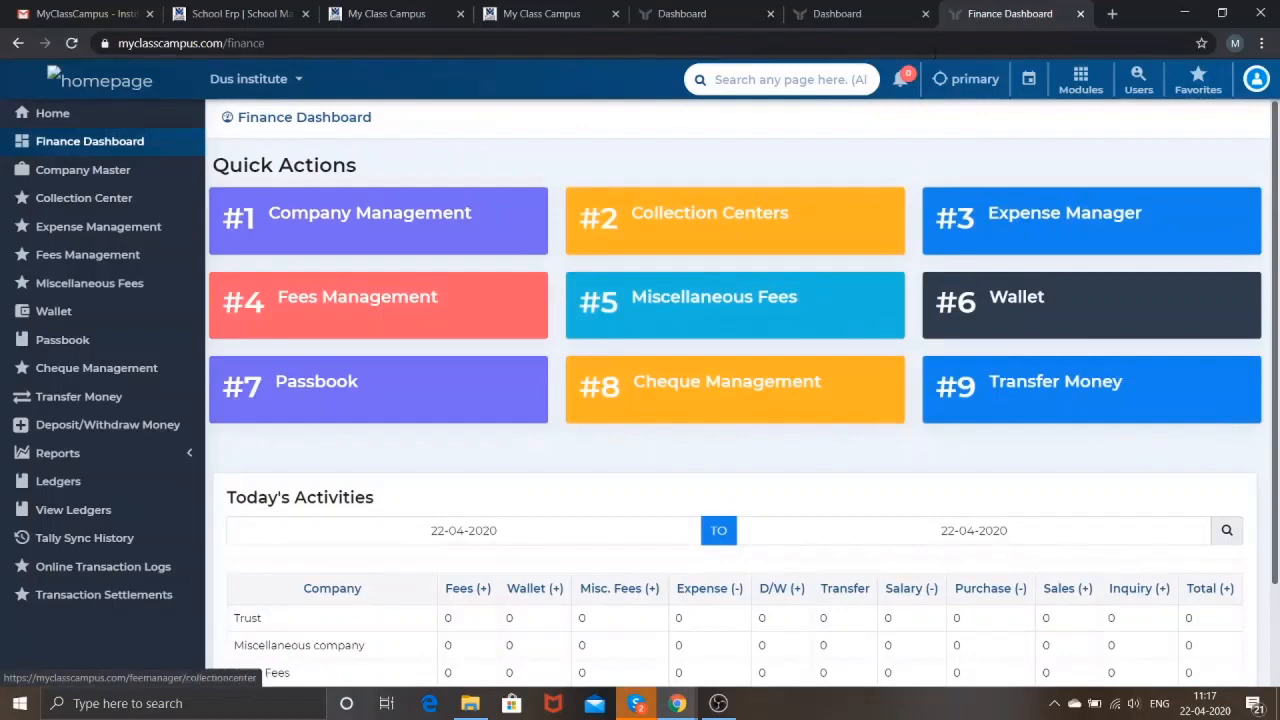
# - Return to the home dashboard, open Expense Management and view the company-wise expense categories before going back to the Expense Dashboard
pyautogui.click(132, 126)
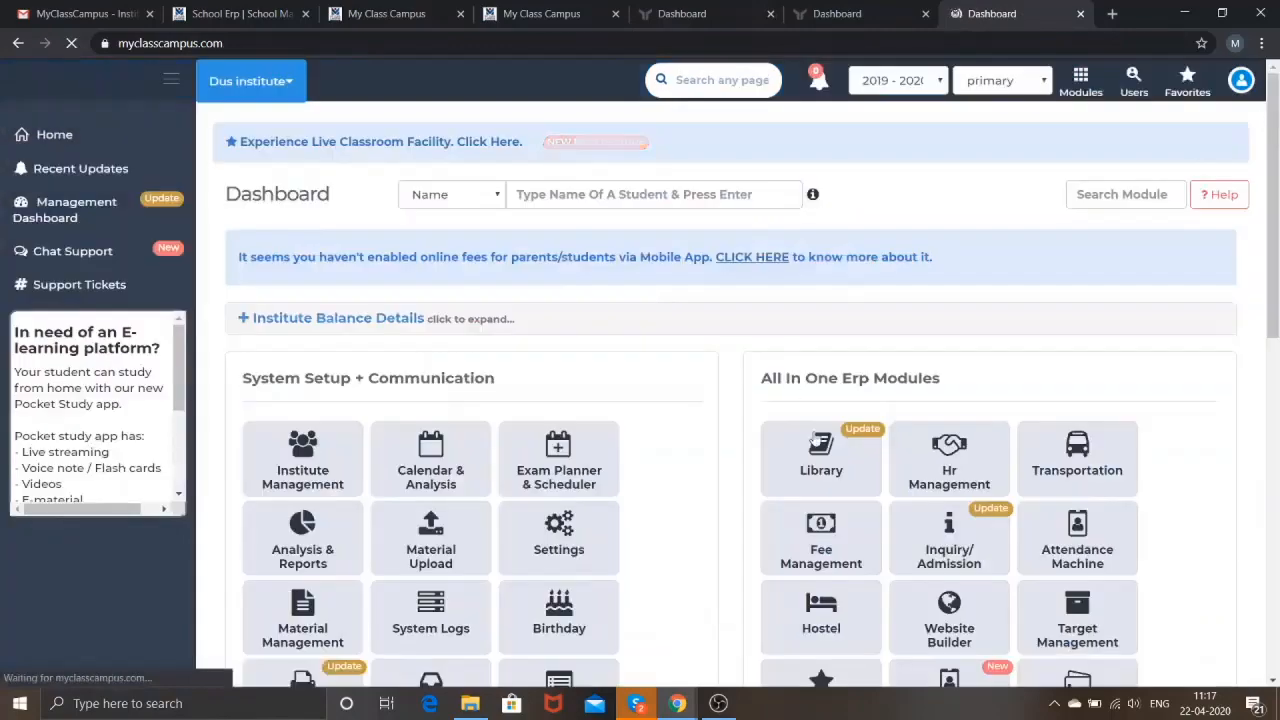
pyautogui.scroll(-3, 820, 470)
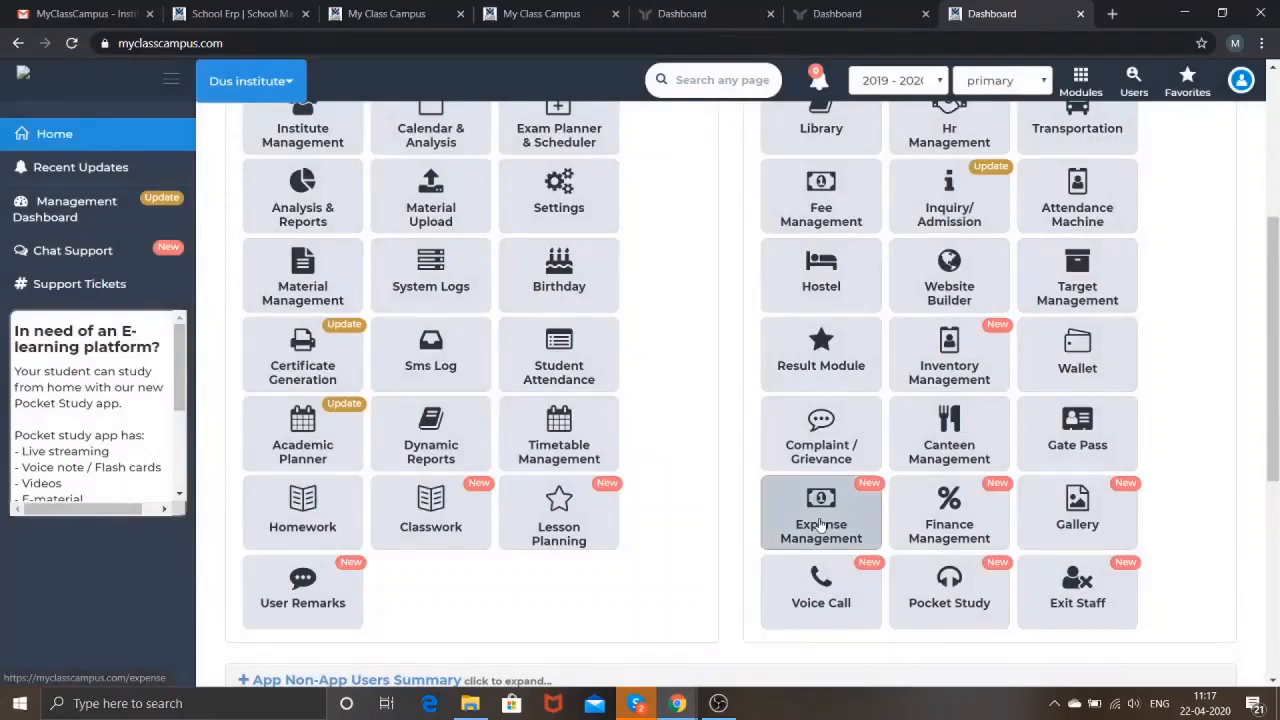
pyautogui.click(820, 525)
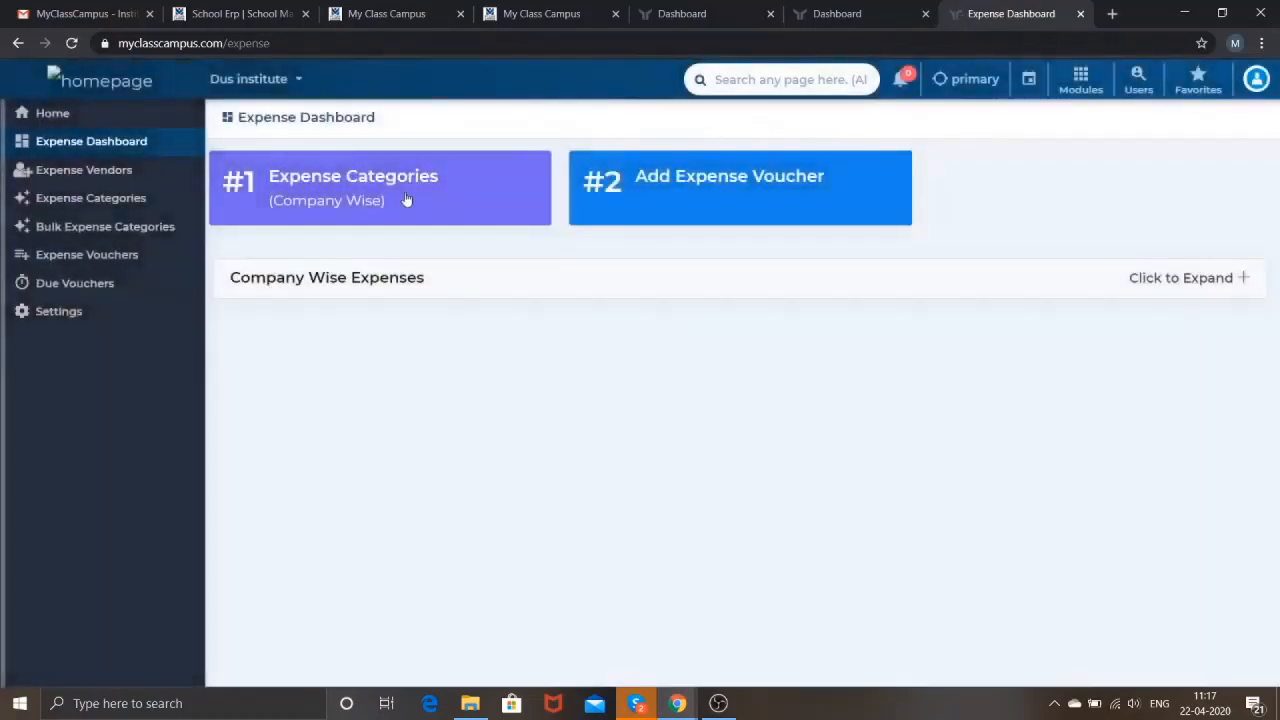
pyautogui.click(405, 199)
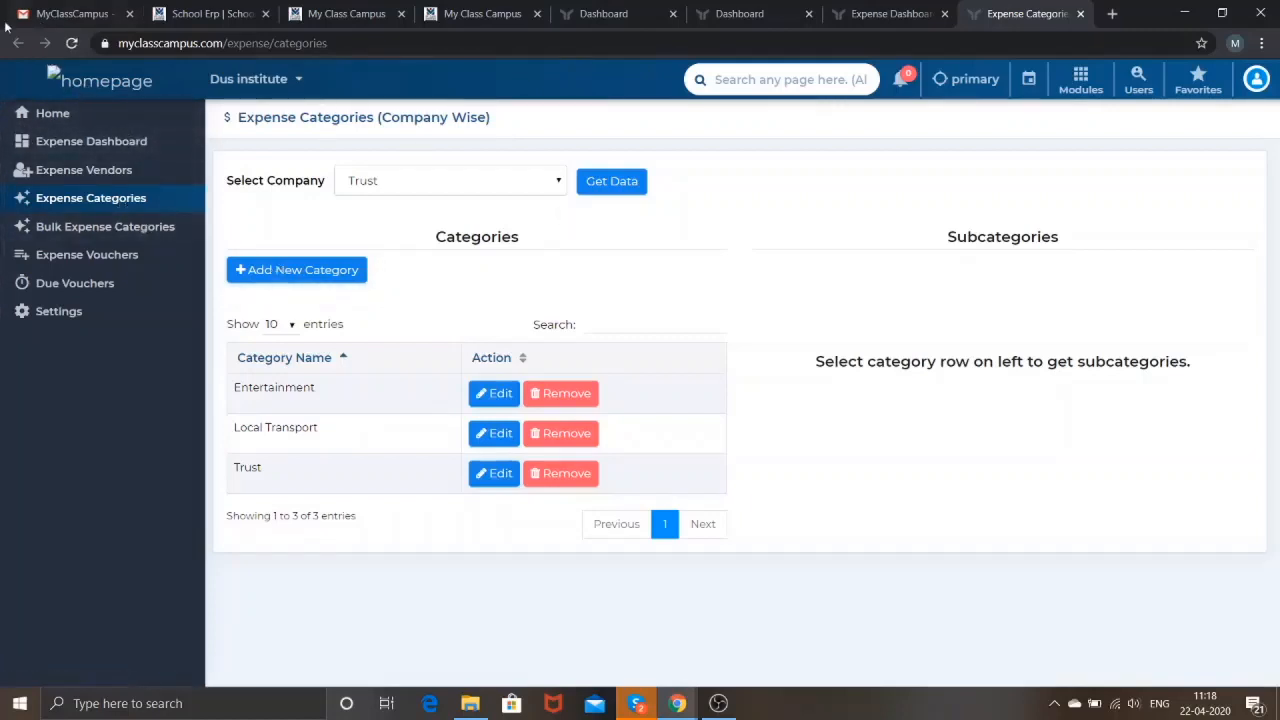
pyautogui.click(1080, 13)
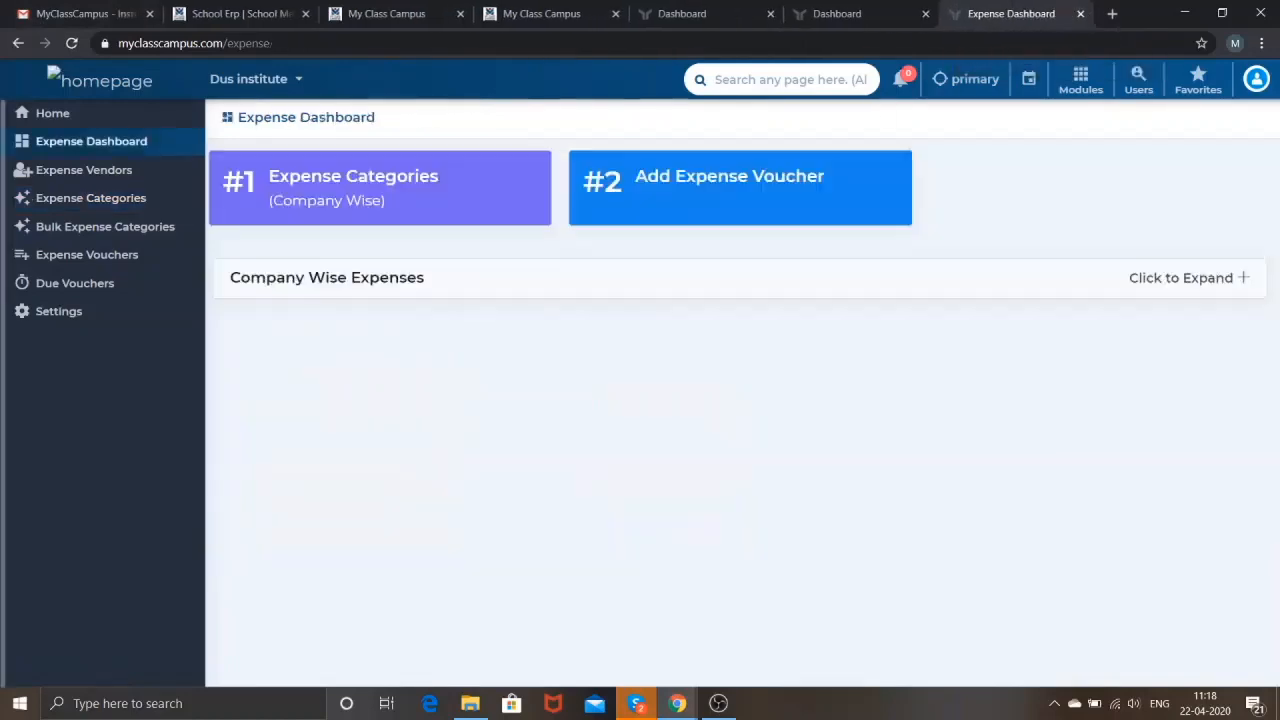
# - Look through the blank Add Expense Voucher form and close it without adding an expense
pyautogui.click(700, 176)
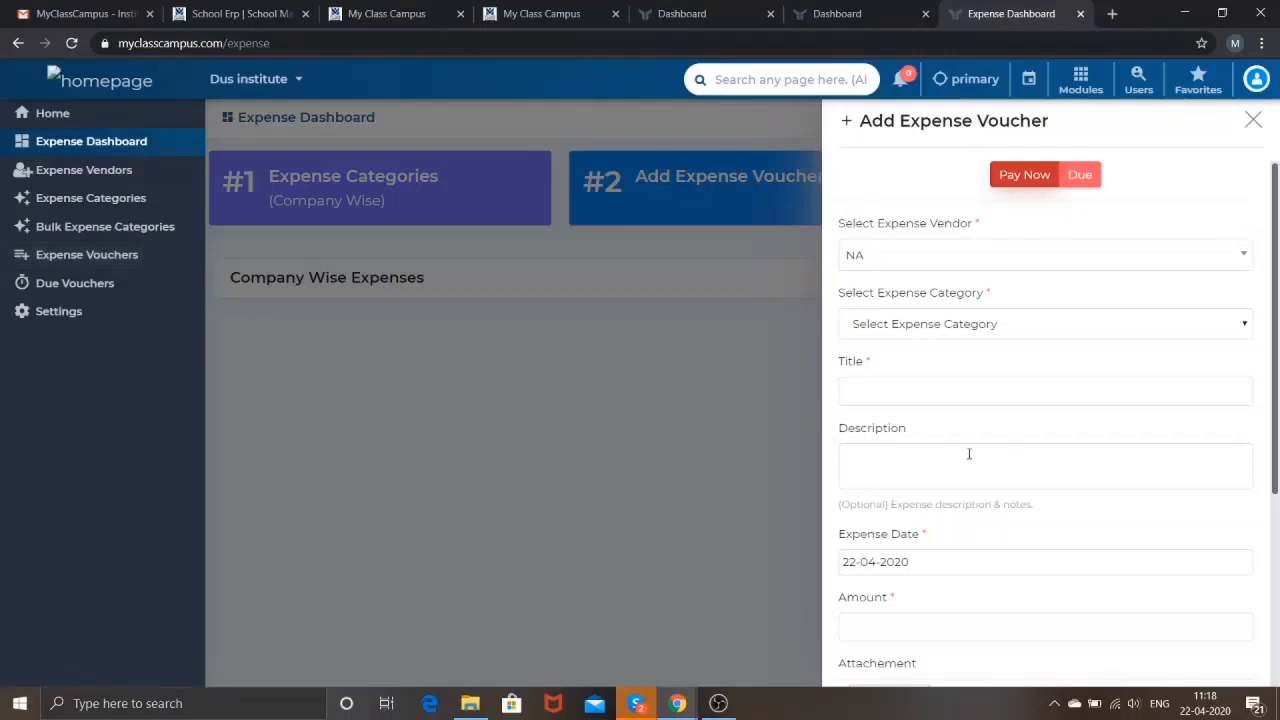
pyautogui.scroll(-3, 969, 452)
pyautogui.scroll(-1, 969, 455)
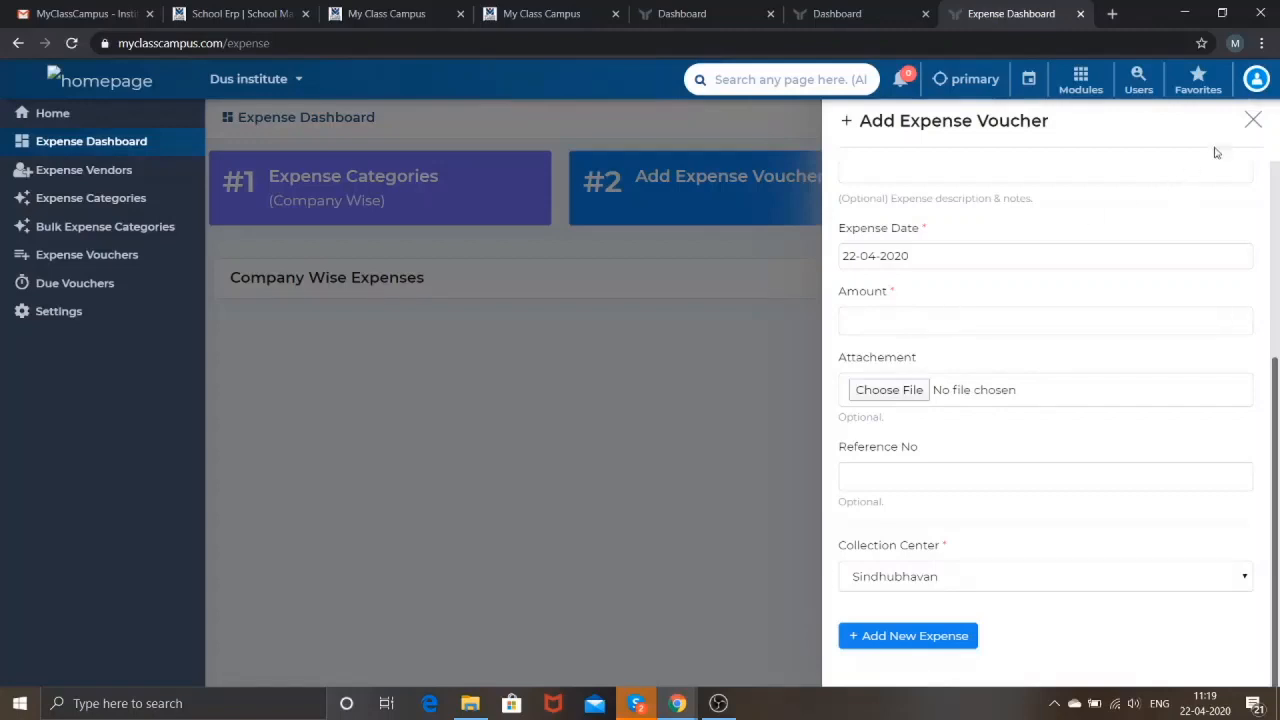
pyautogui.click(1253, 121)
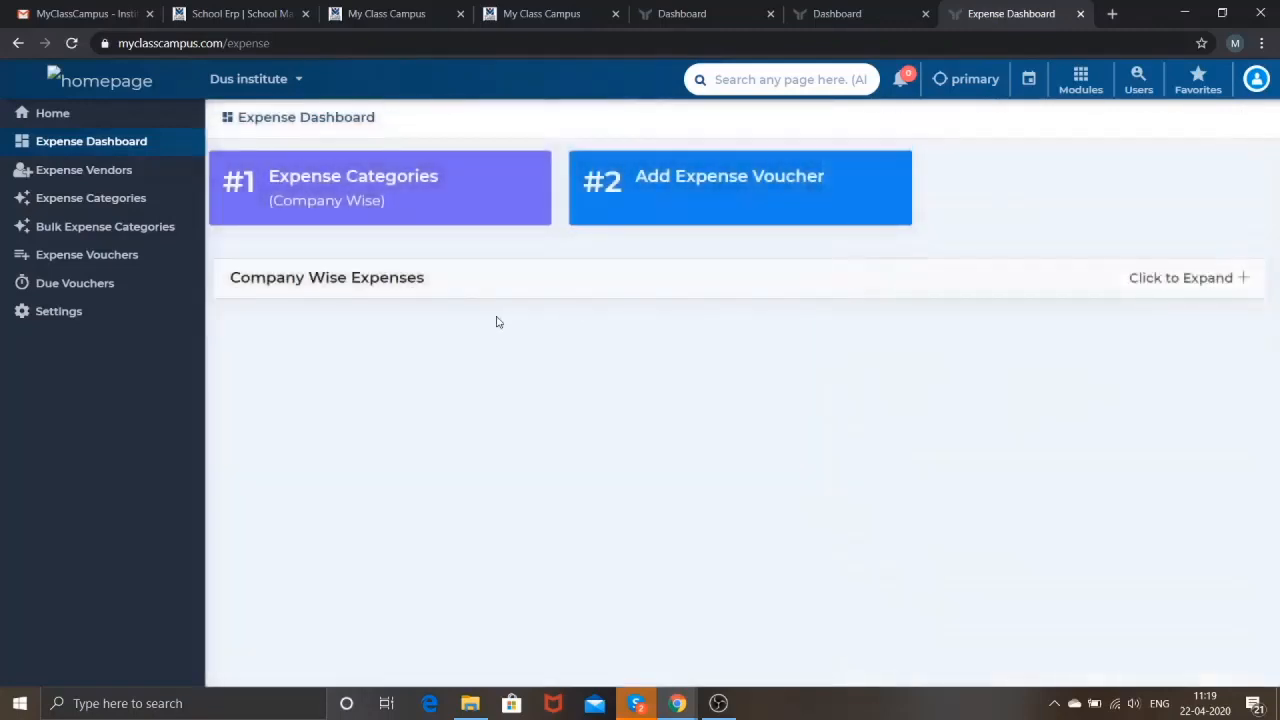
# - Return to the home dashboard and open the Inquiry/Admission module
pyautogui.click(128, 121)
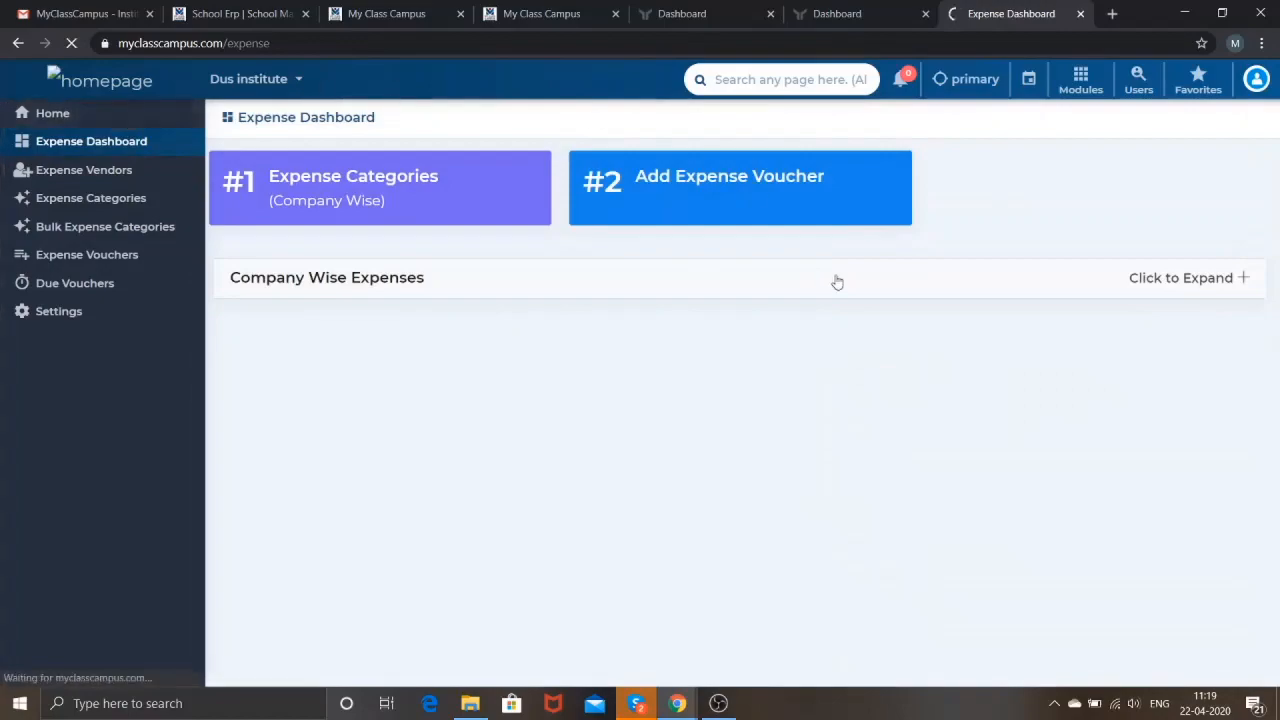
pyautogui.scroll(-3, 840, 285)
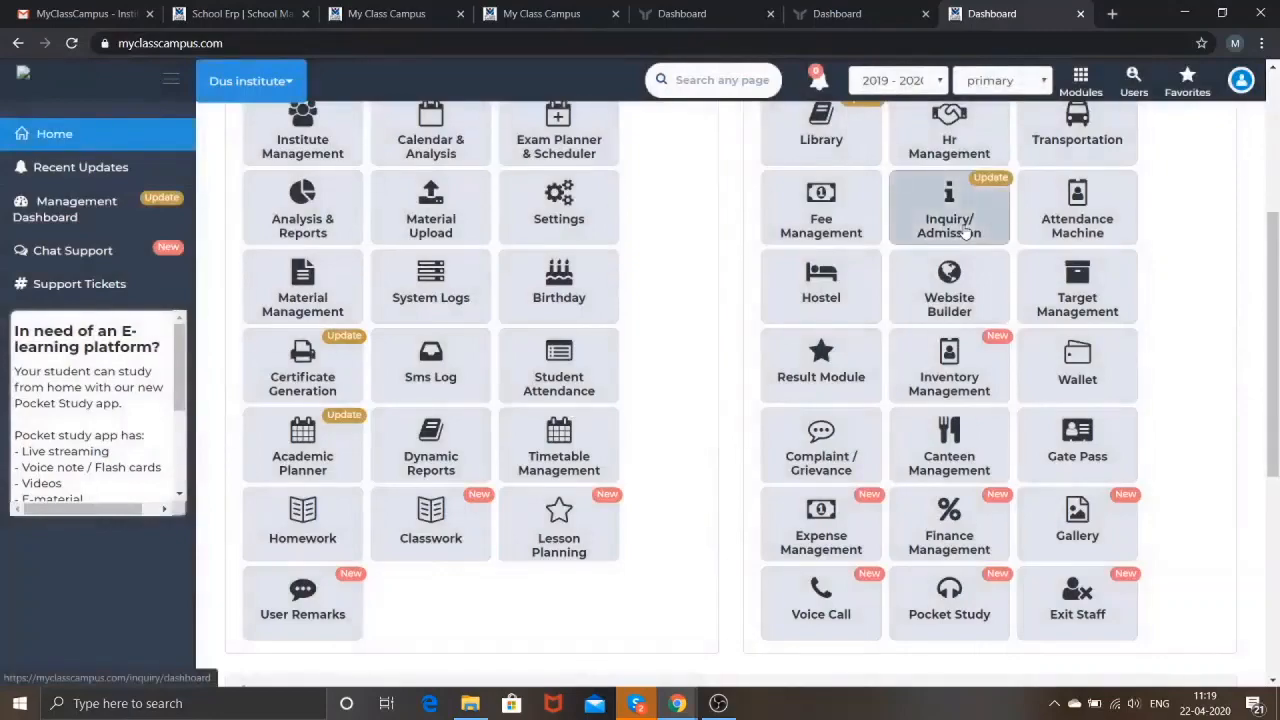
pyautogui.click(958, 229)
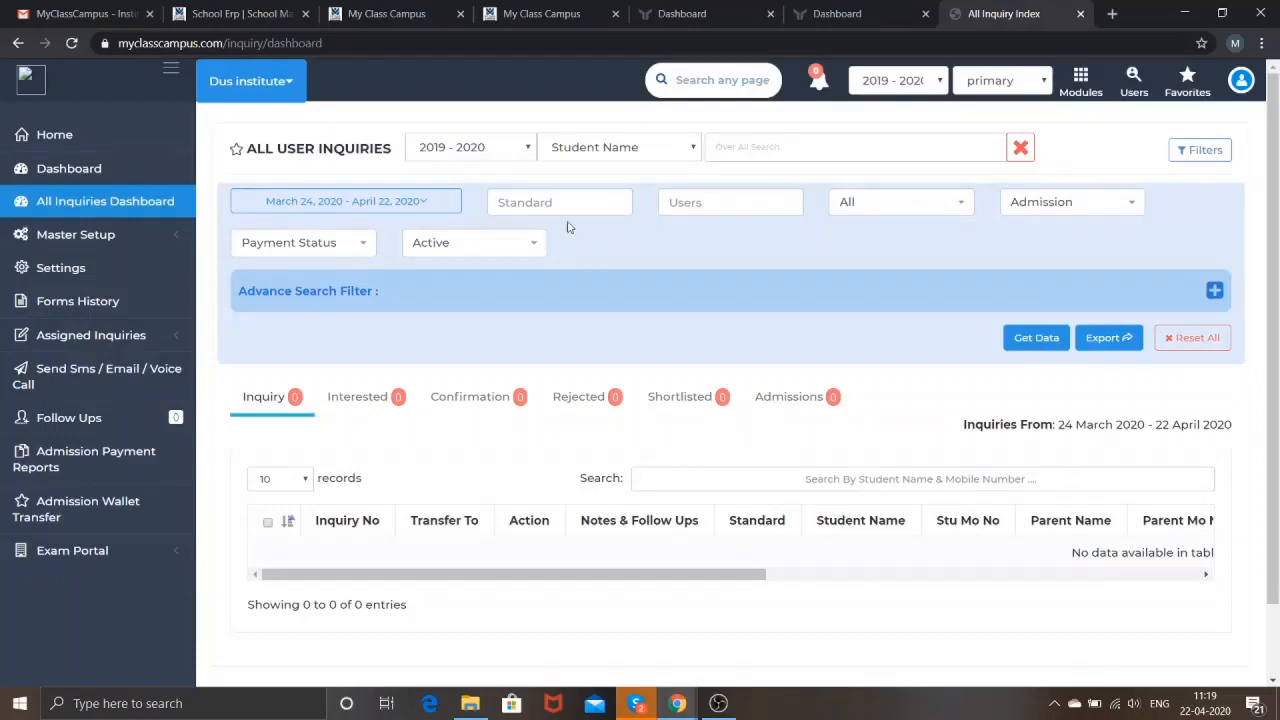
# - View the inquiry settings with the URL generator and open a blank single inquiry form from the Inquiry Dashboard
pyautogui.click(95, 283)
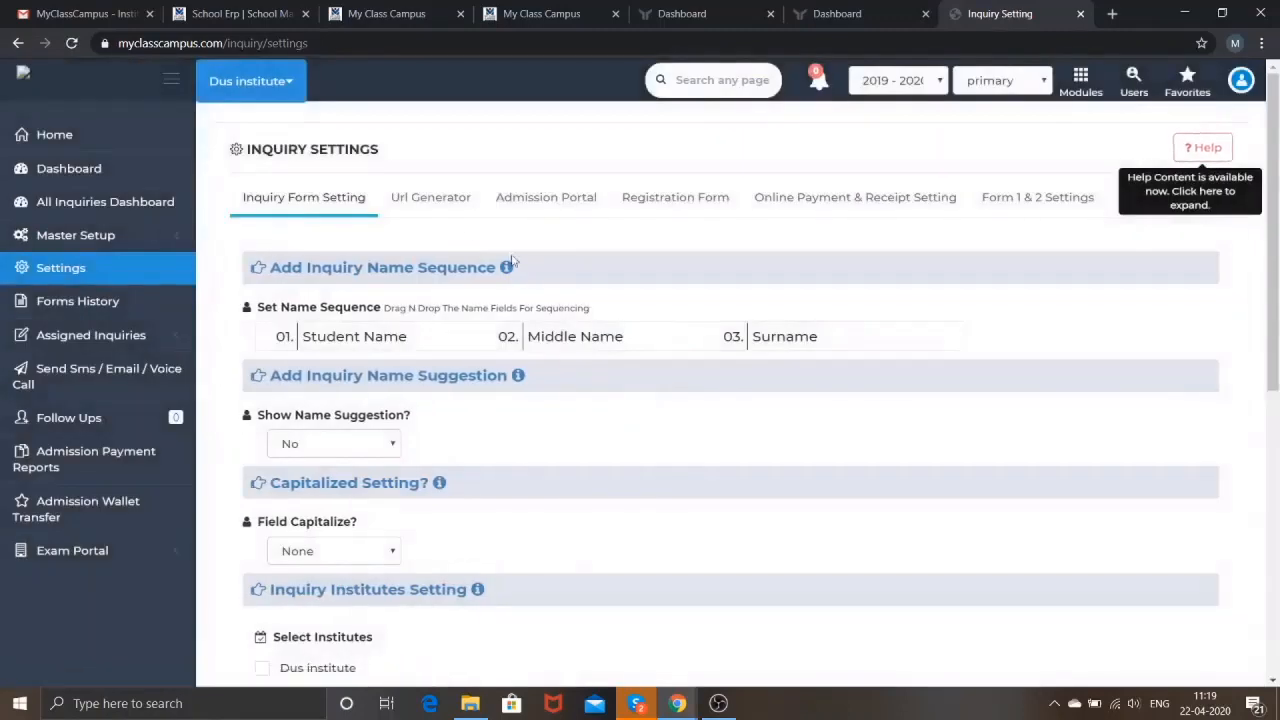
pyautogui.click(429, 198)
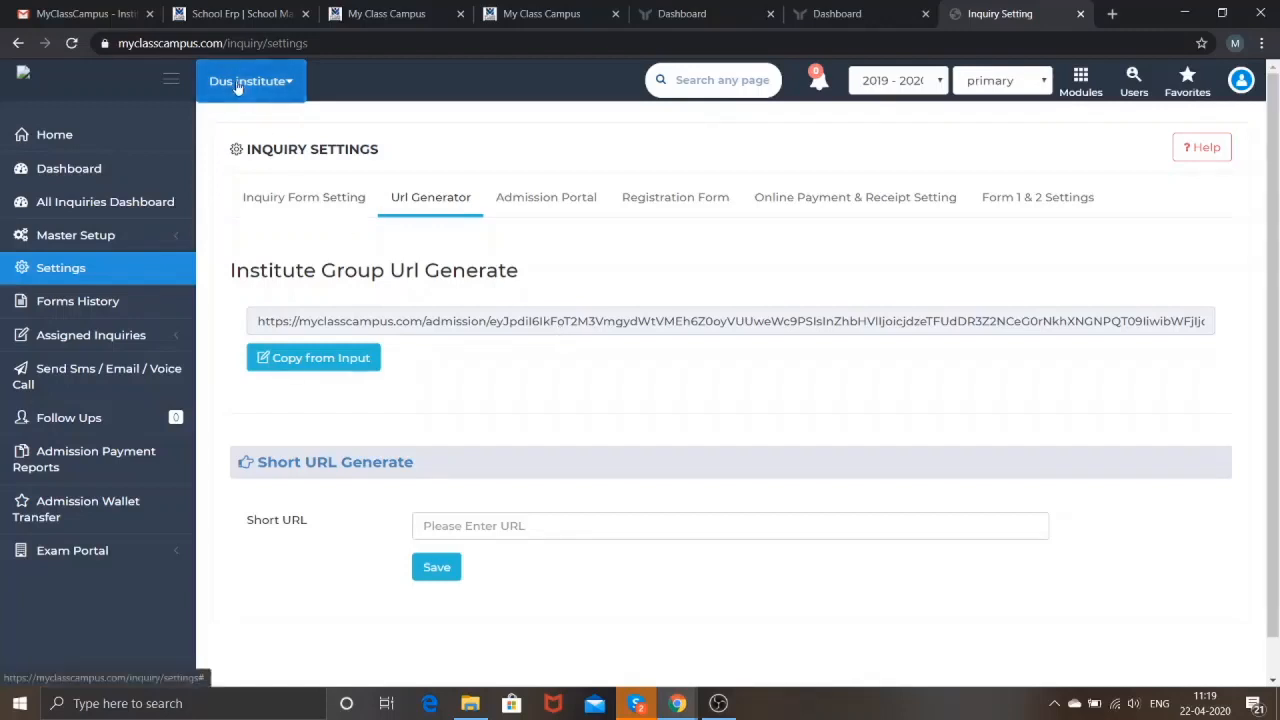
pyautogui.click(77, 180)
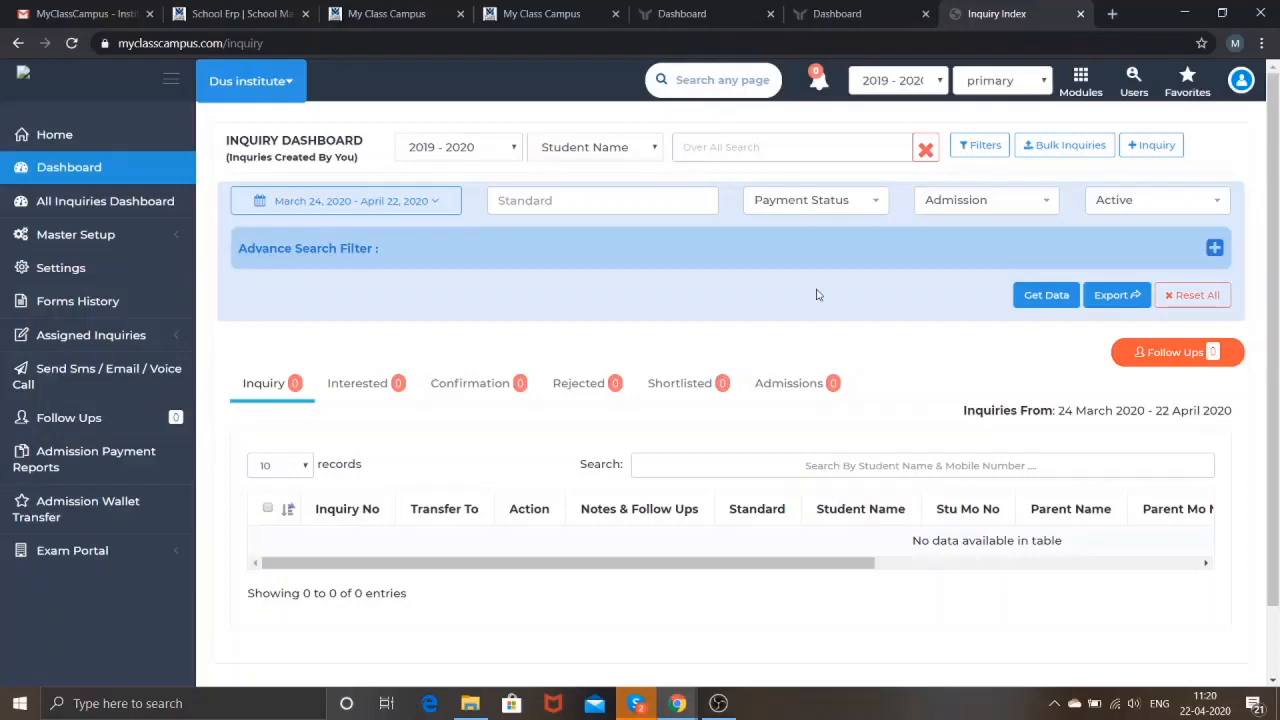
pyautogui.click(1152, 147)
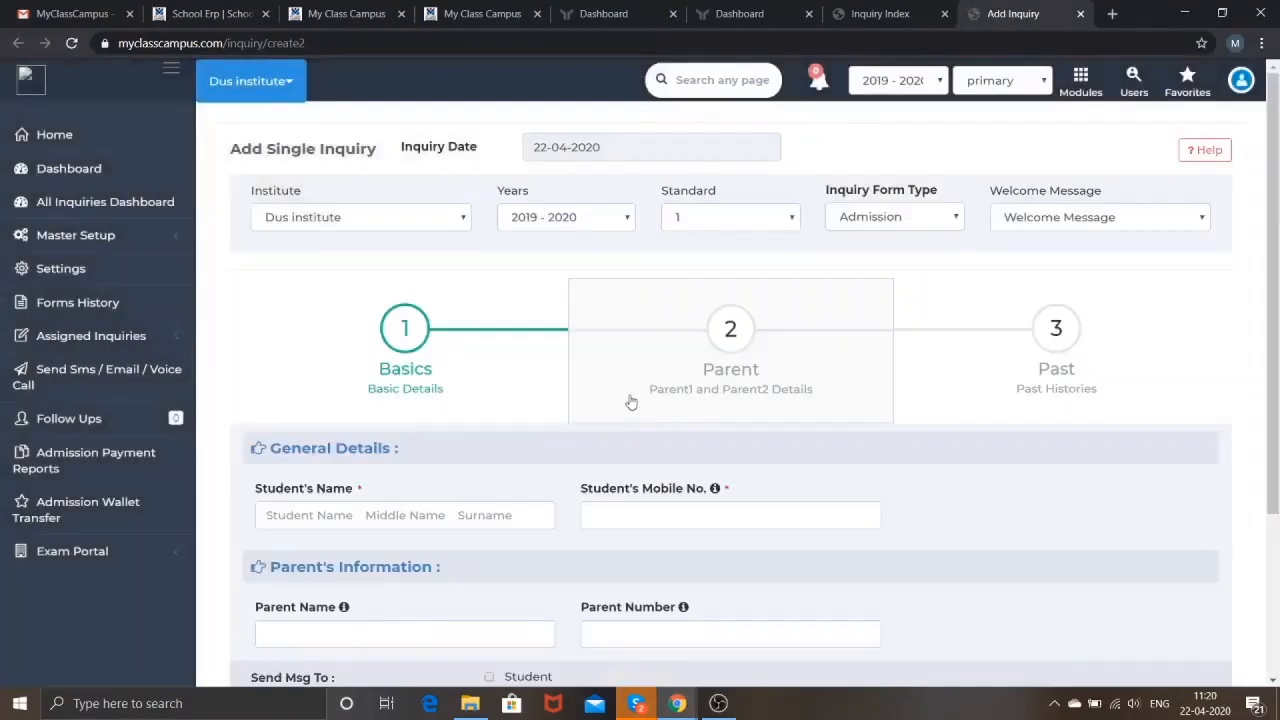
# - Filter the All Inquiries Dashboard by standard 1 and load the matching inquiries
pyautogui.click(140, 214)
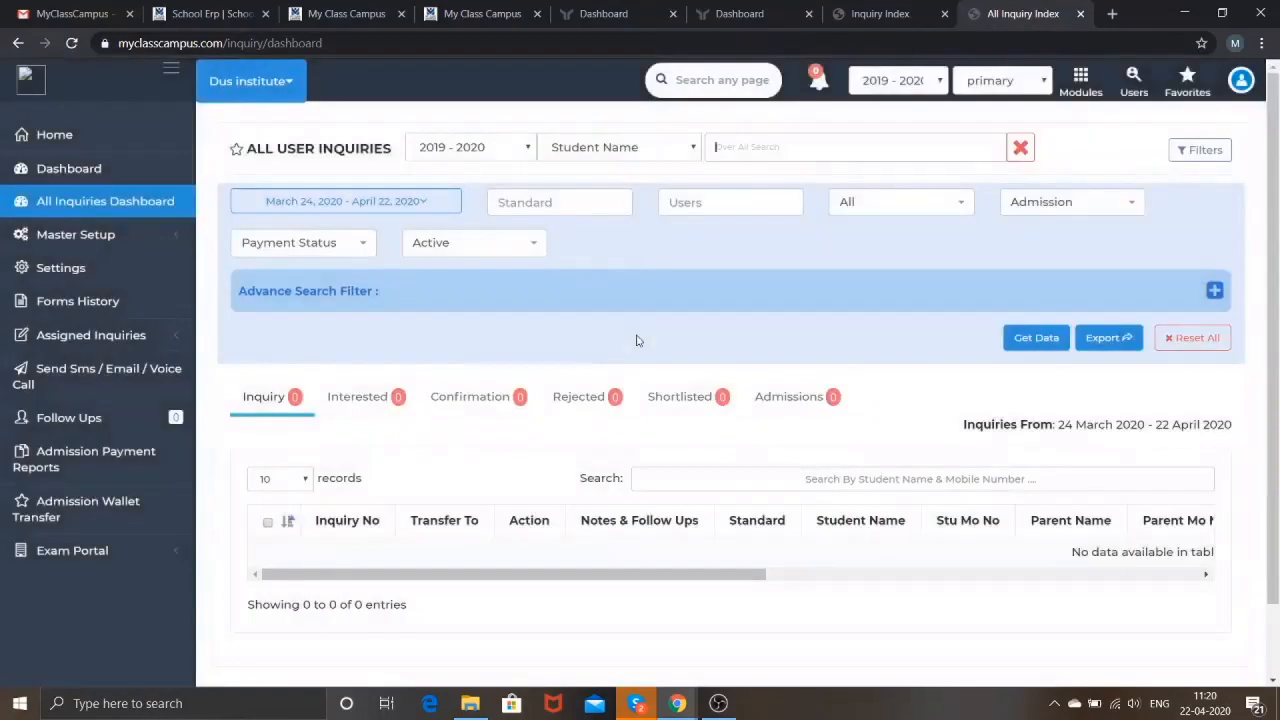
pyautogui.click(602, 201)
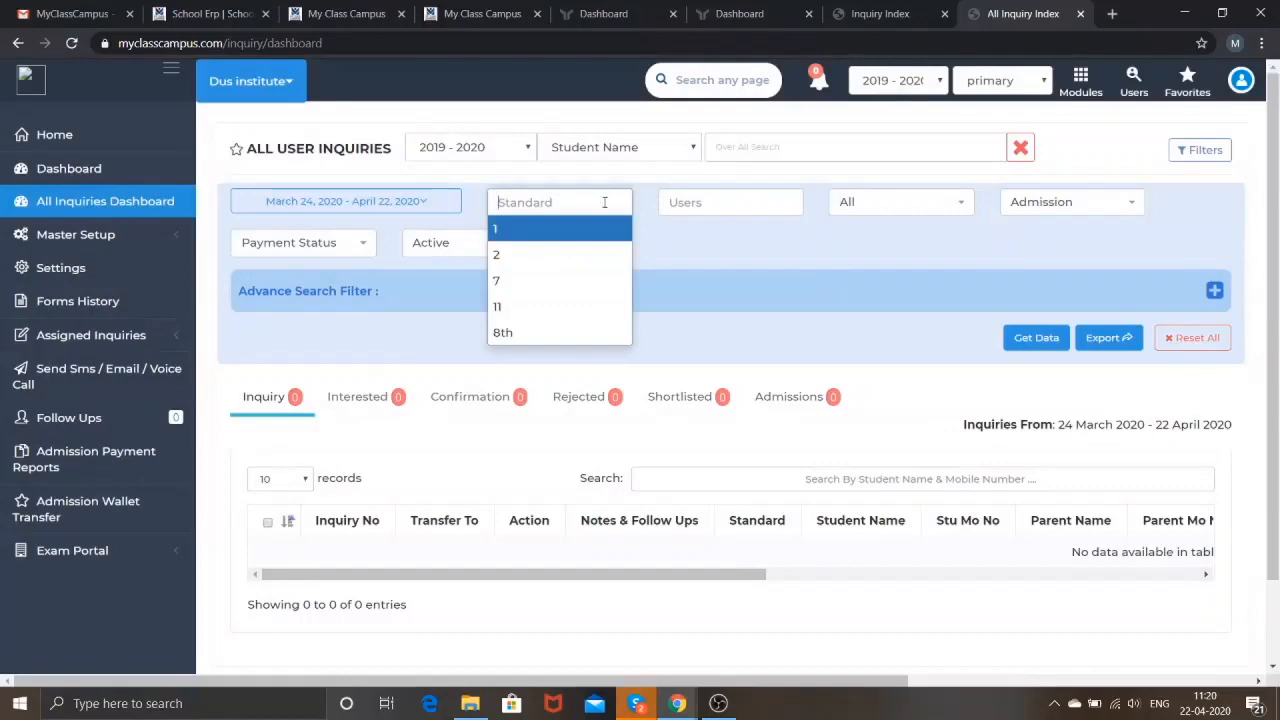
pyautogui.click(606, 229)
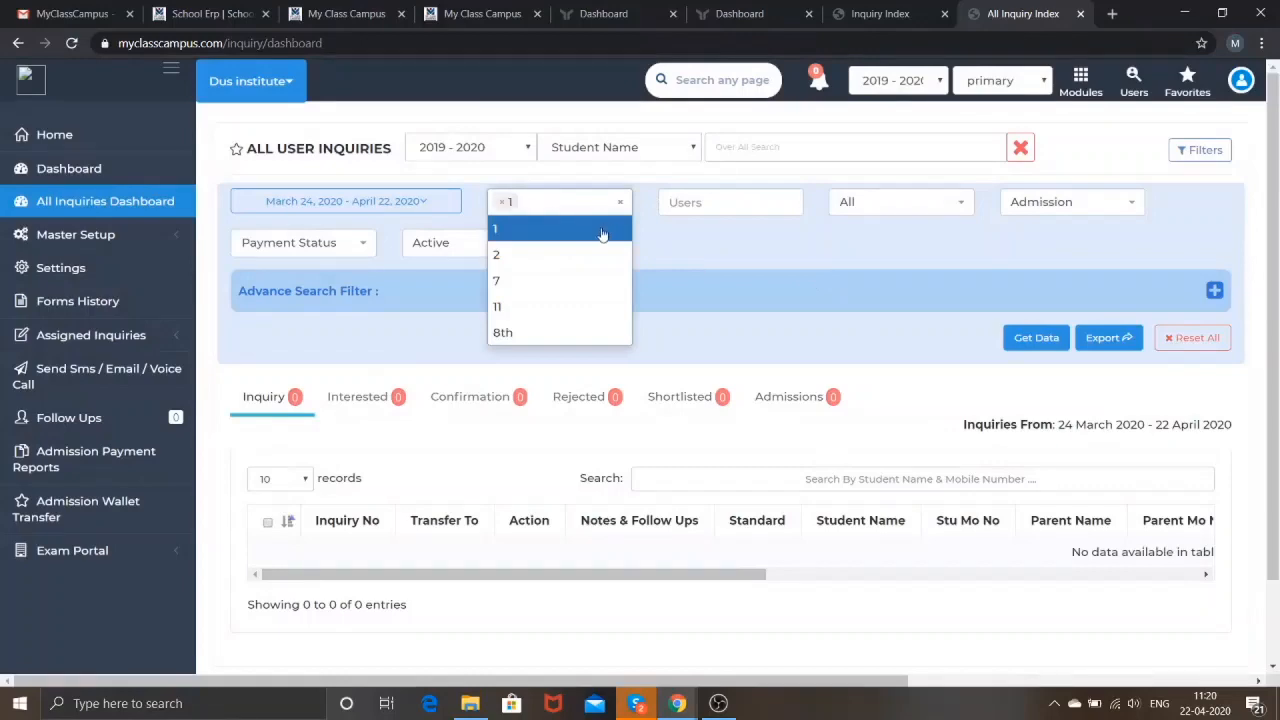
pyautogui.click(1038, 337)
pyautogui.scroll(-1, 935, 354)
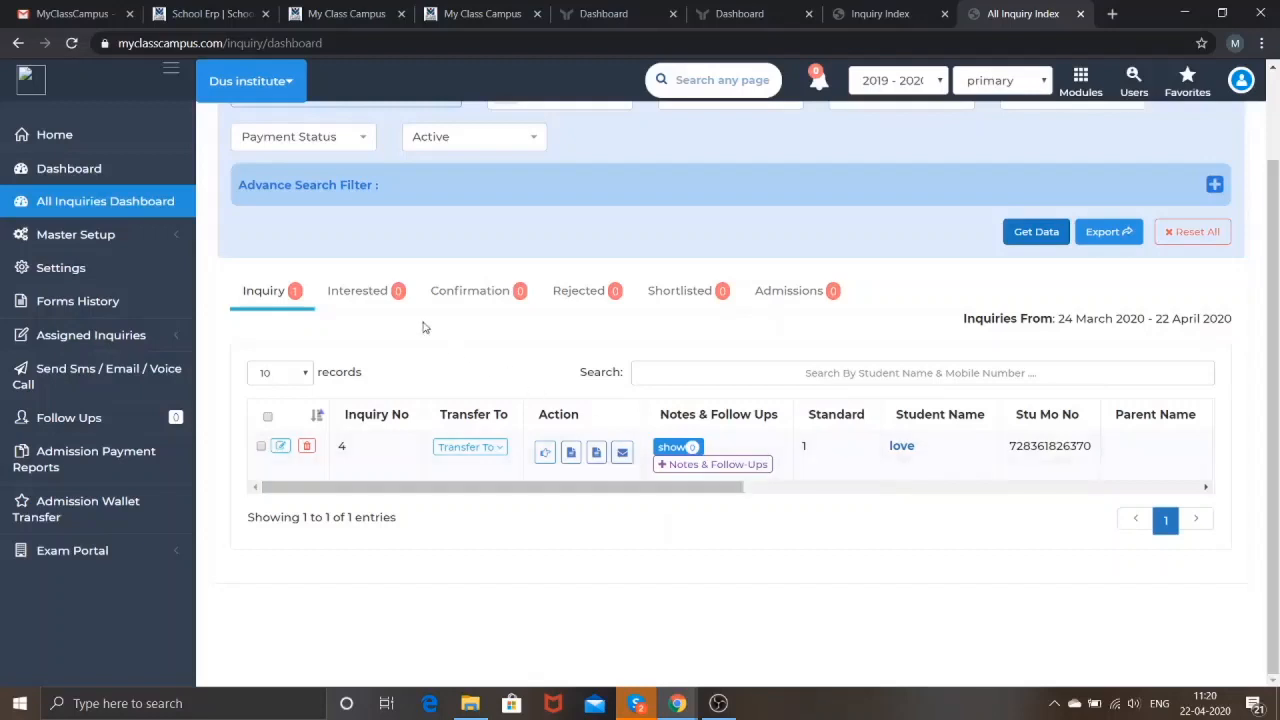
# - Transfer the listed standard 1 inquiry to the Confirmation stage and confirm the transfer
pyautogui.click(386, 293)
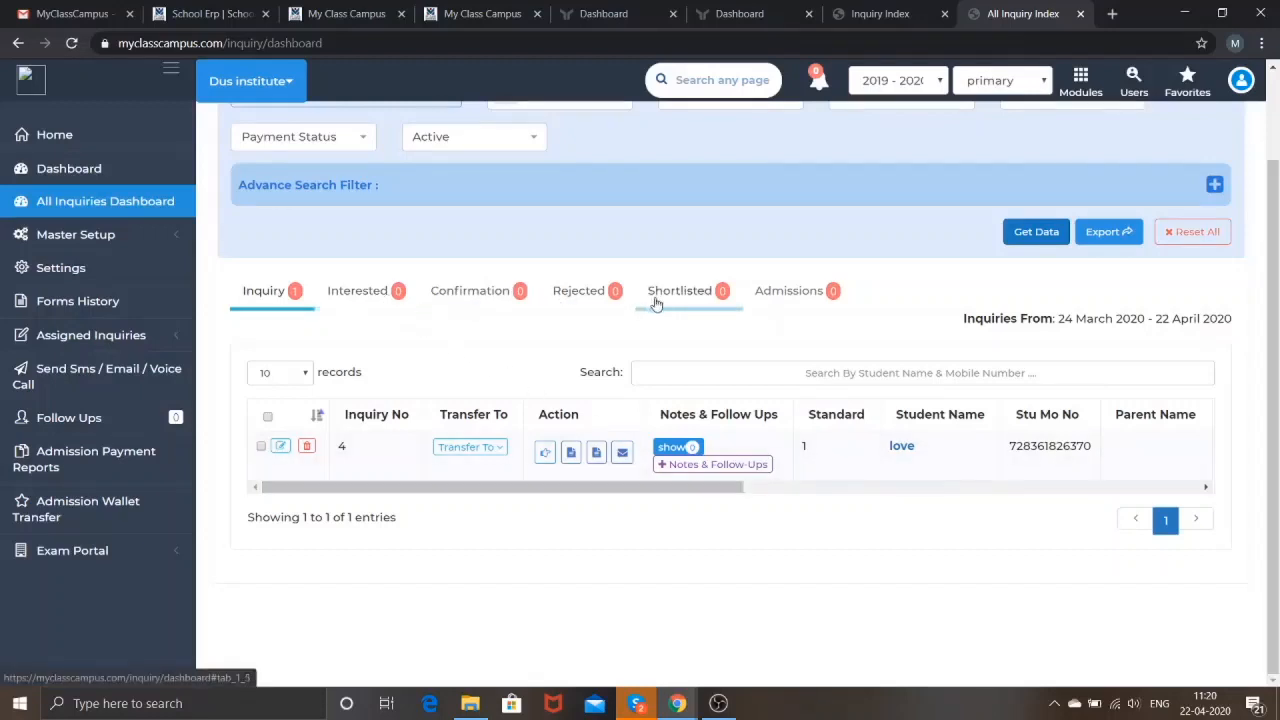
pyautogui.click(470, 447)
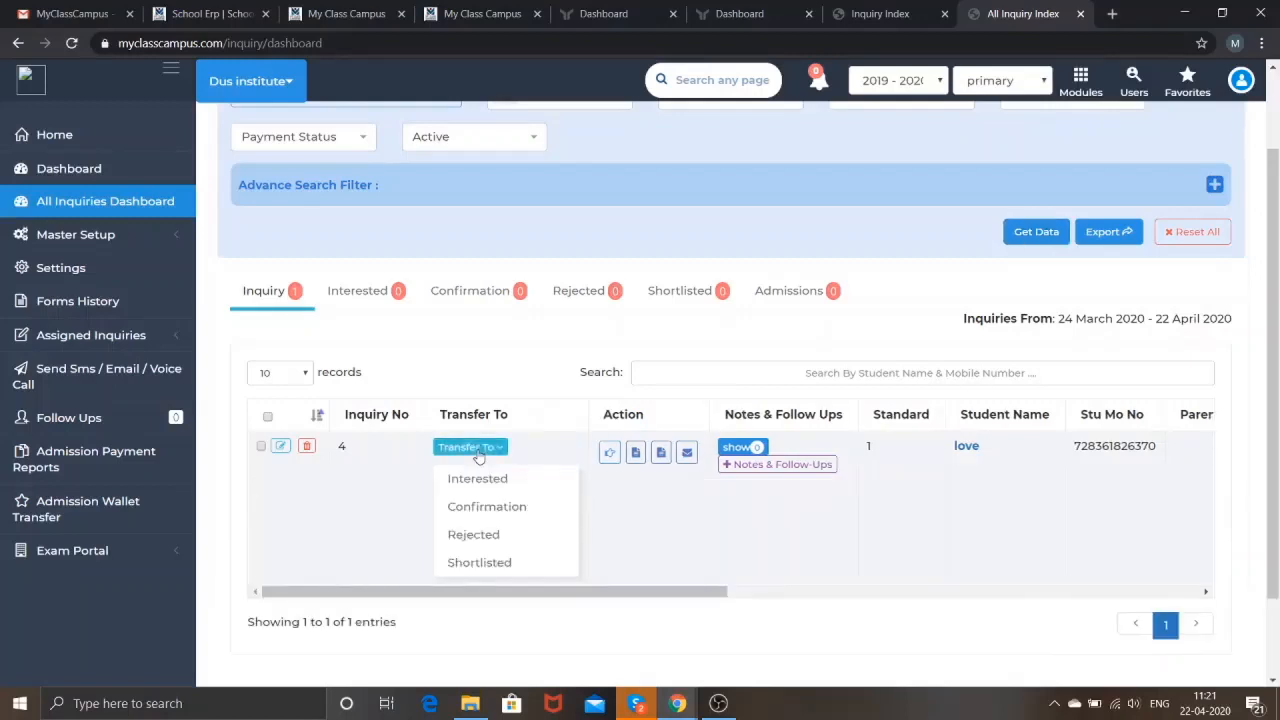
pyautogui.click(485, 510)
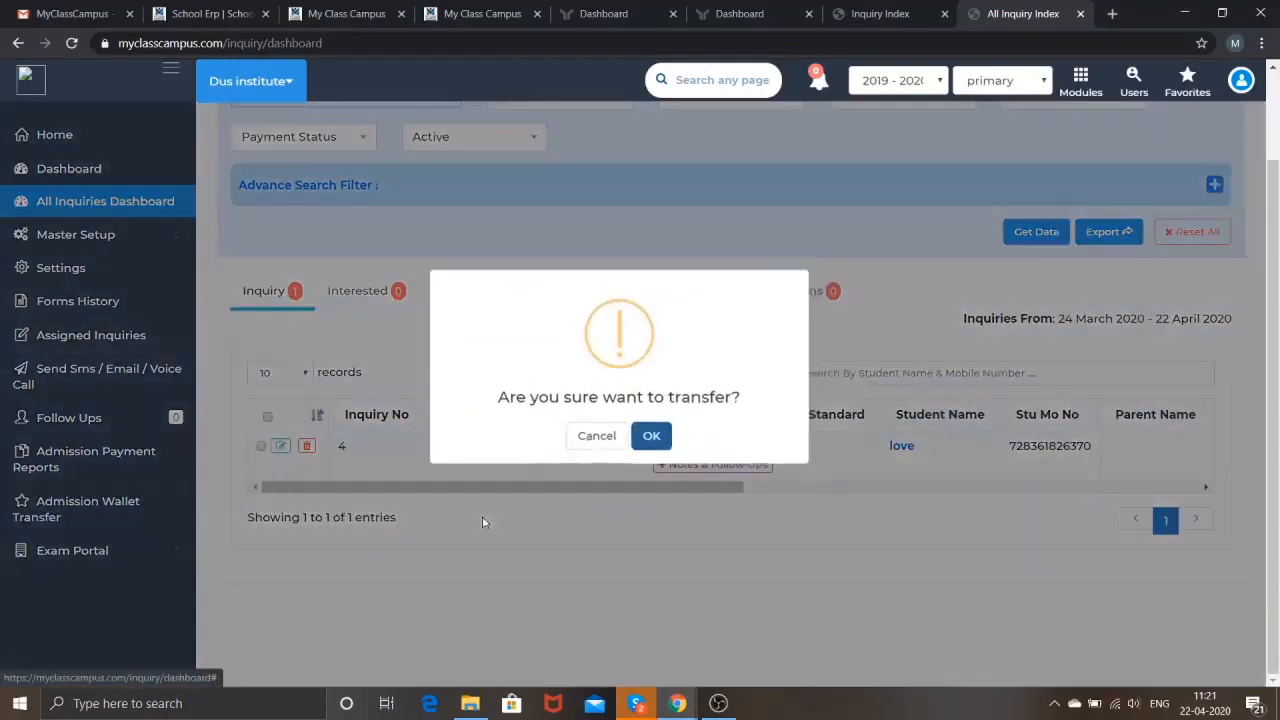
pyautogui.click(653, 441)
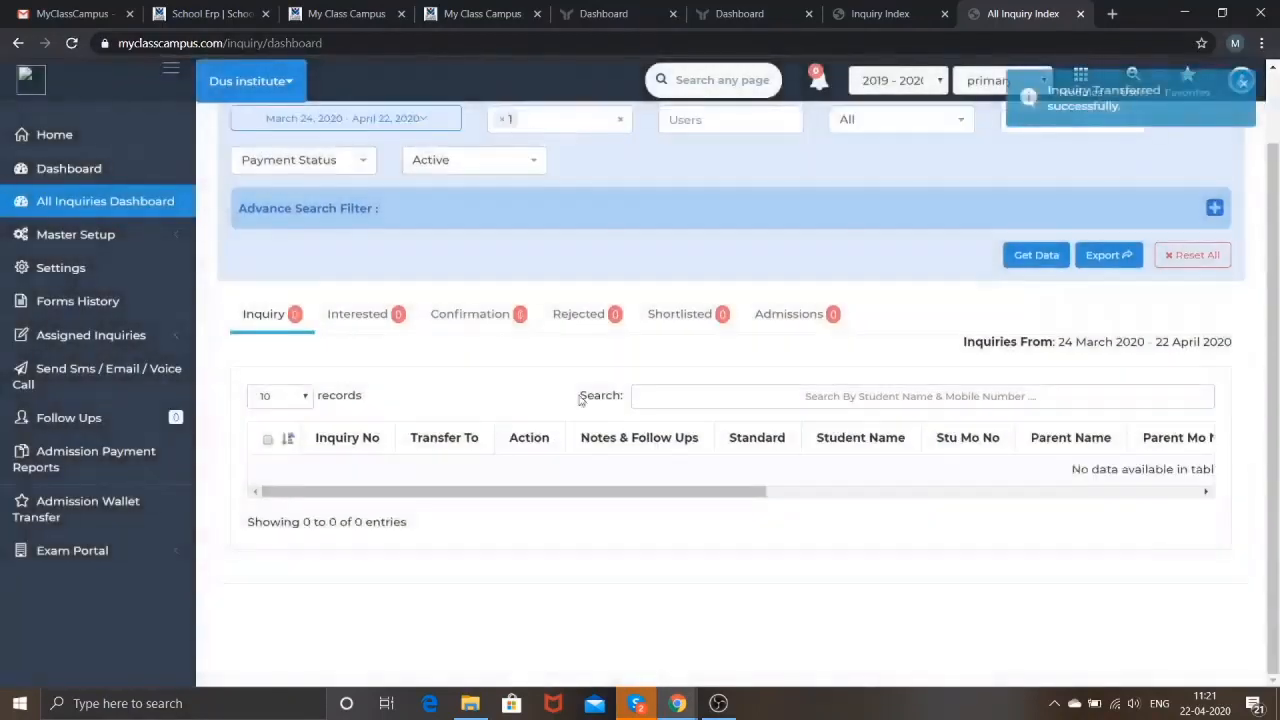
# - Transfer the inquiry from the Confirmation list to Shortlisted, confirm it, and show the Shortlisted inquiries
pyautogui.click(476, 314)
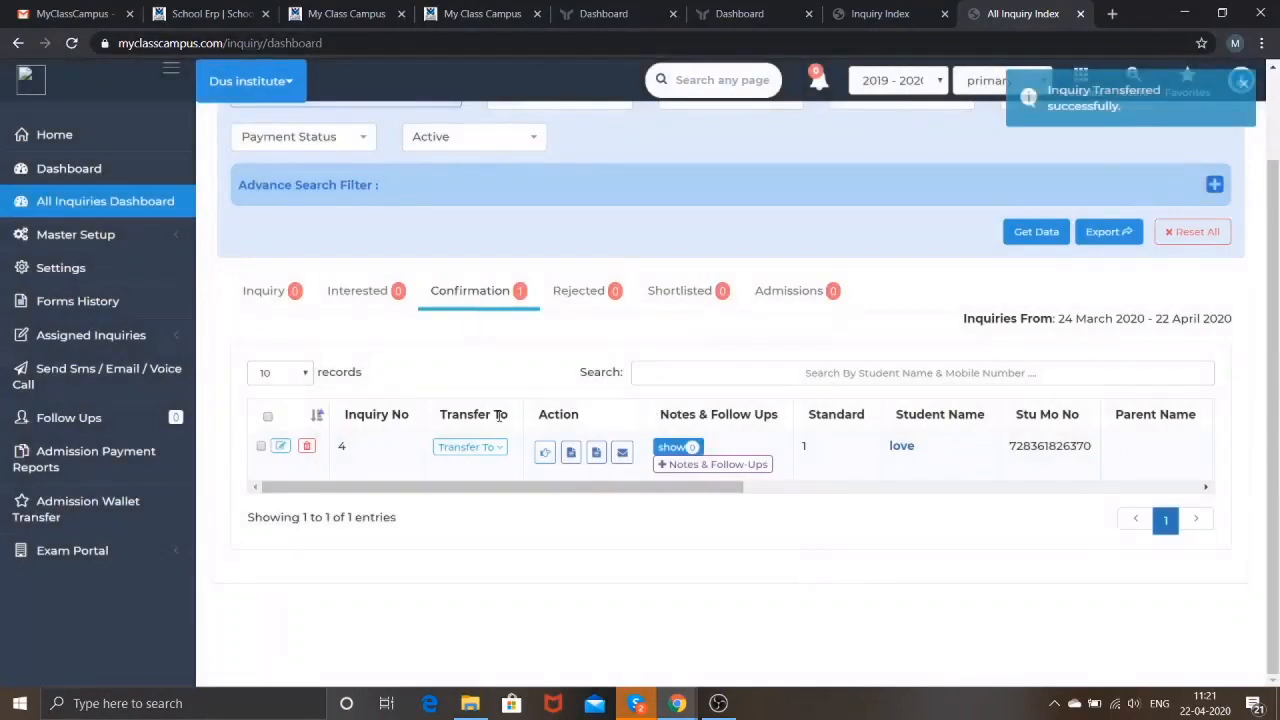
pyautogui.click(490, 450)
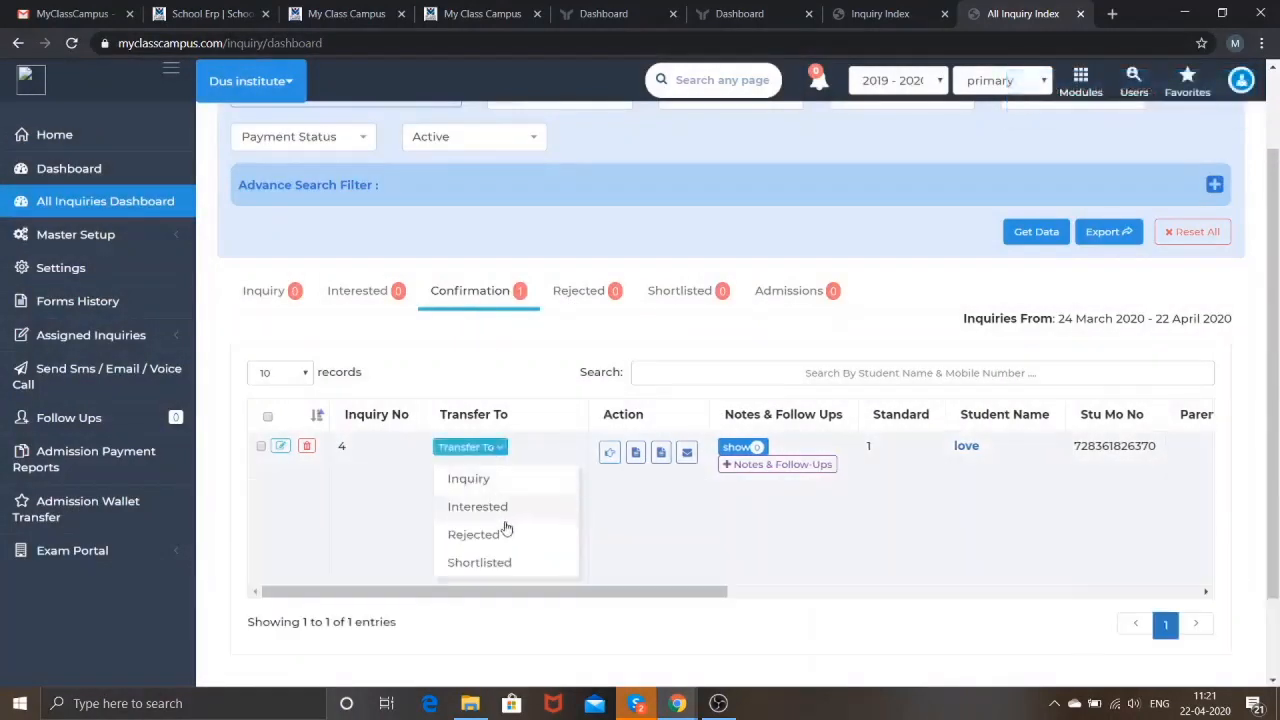
pyautogui.click(501, 562)
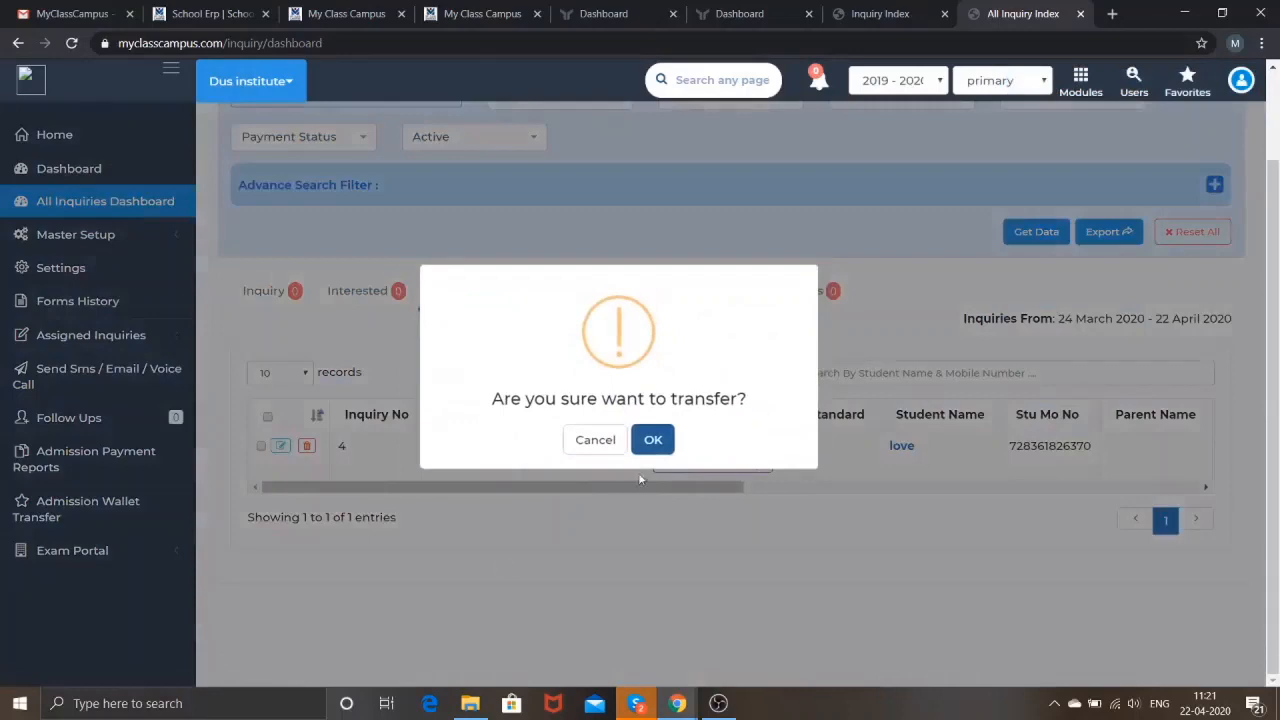
pyautogui.click(652, 439)
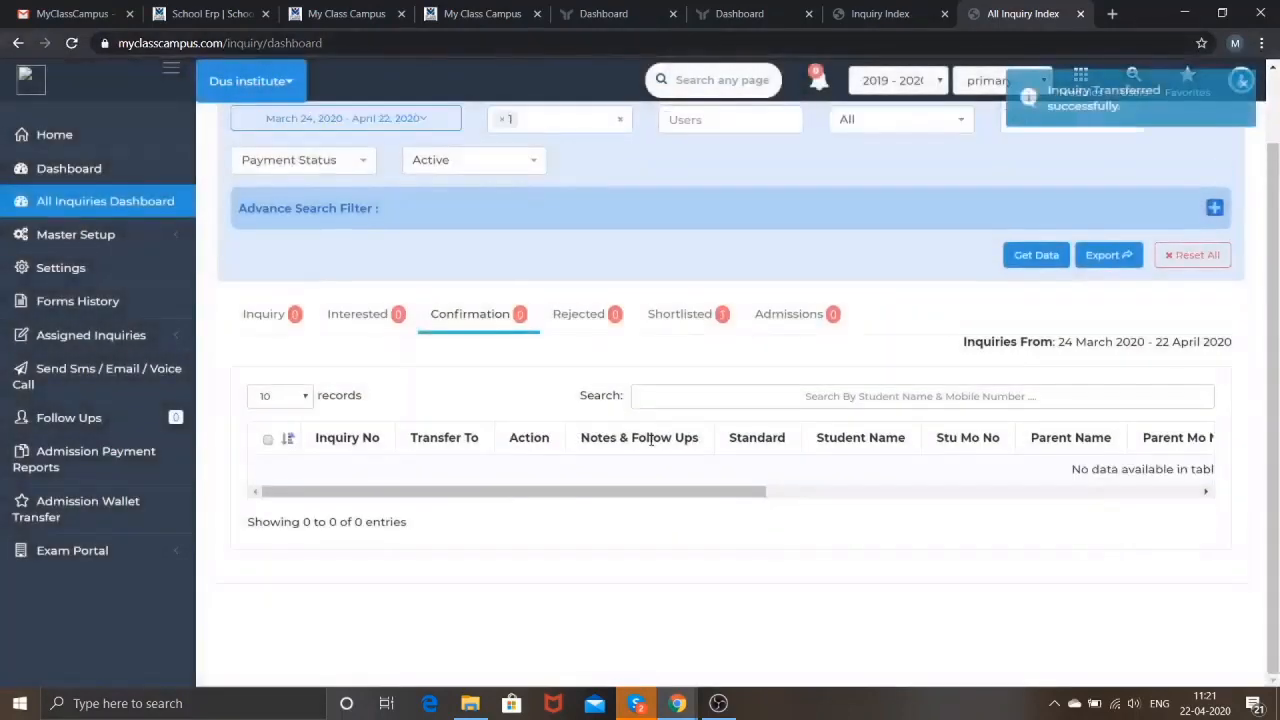
pyautogui.click(656, 316)
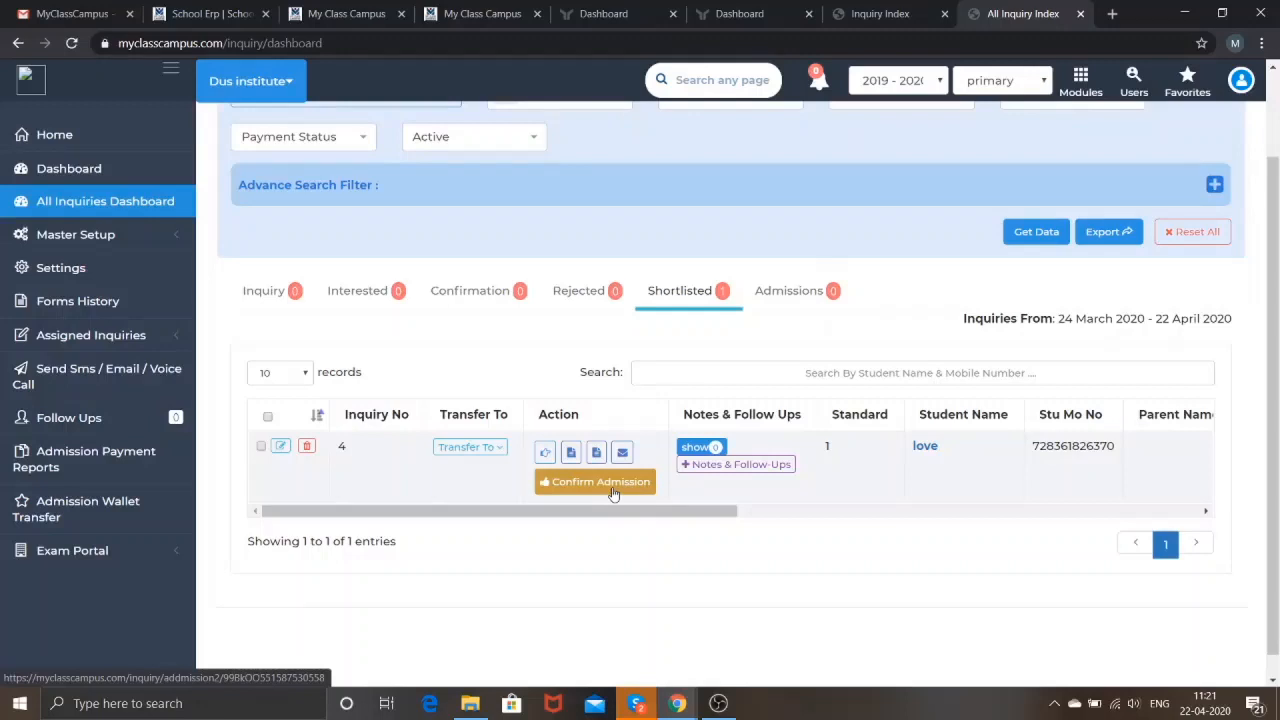
# - Return to the home dashboard and look over the System Setup + Communication and All In One Erp Modules groups at 90% page zoom
pyautogui.click(613, 494)
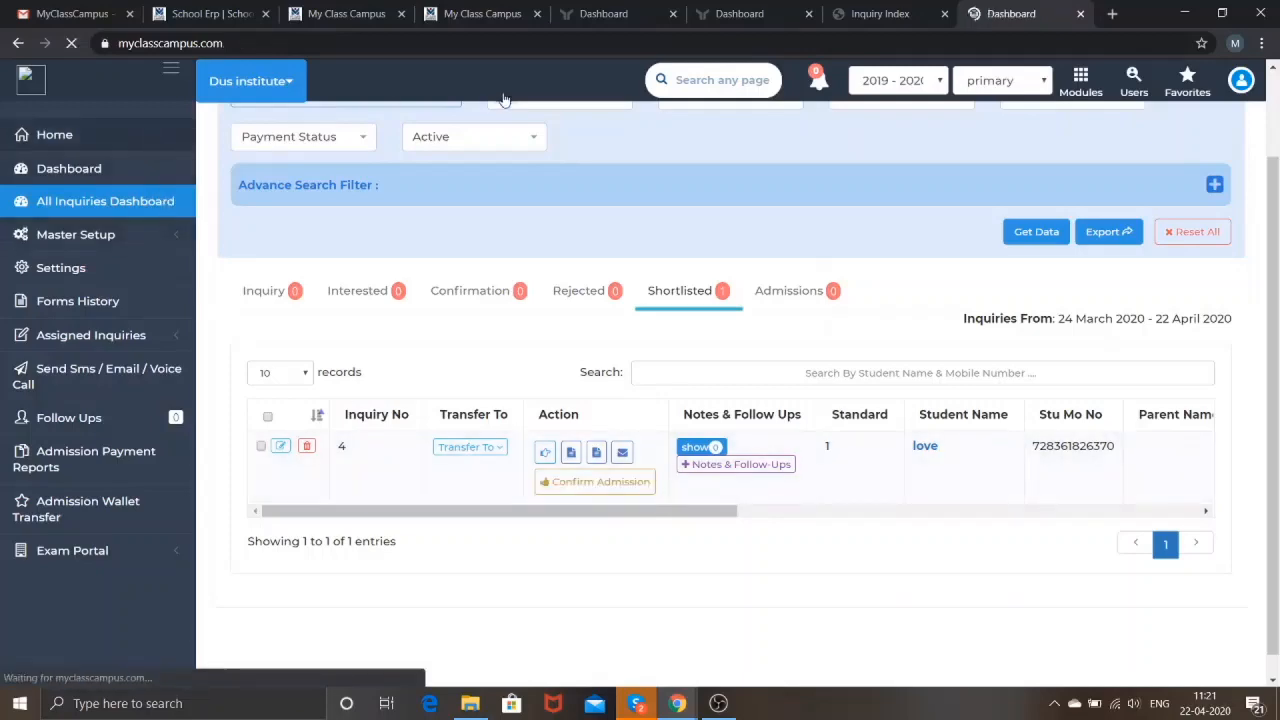
pyautogui.scroll(-2, 948, 312)
pyautogui.scroll(-2, 948, 312)
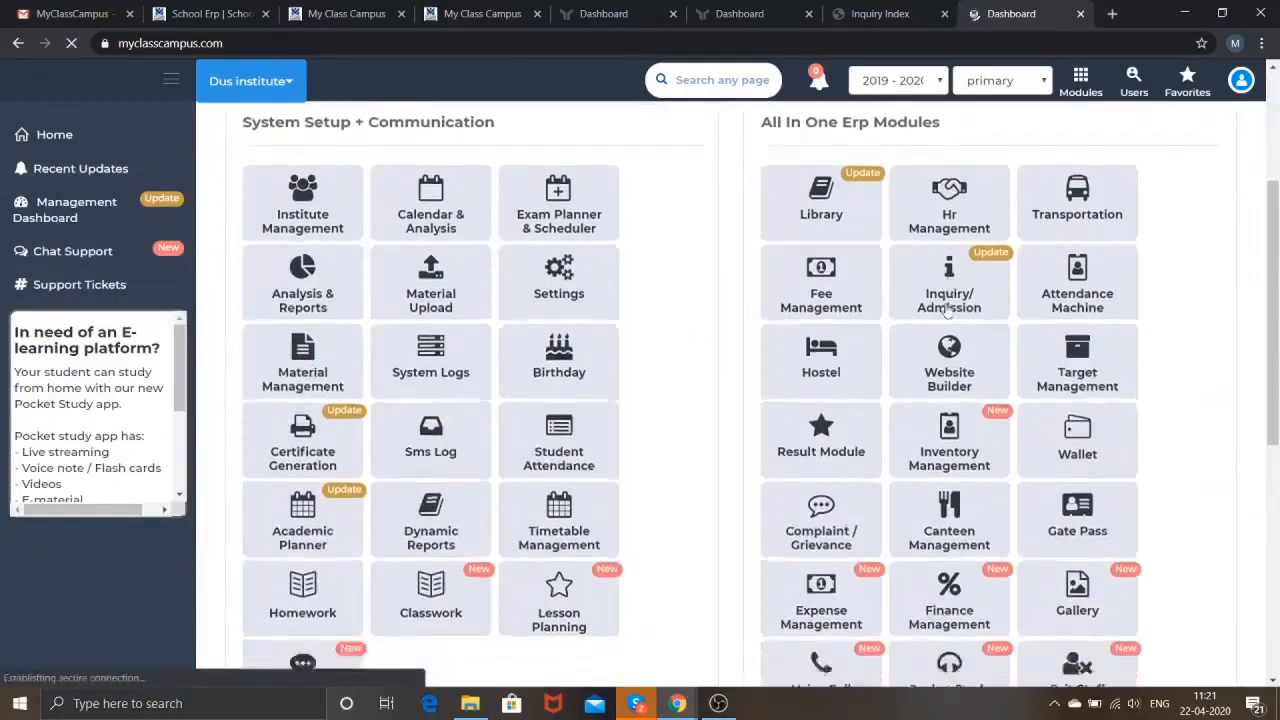
pyautogui.scroll(1, 920, 278)
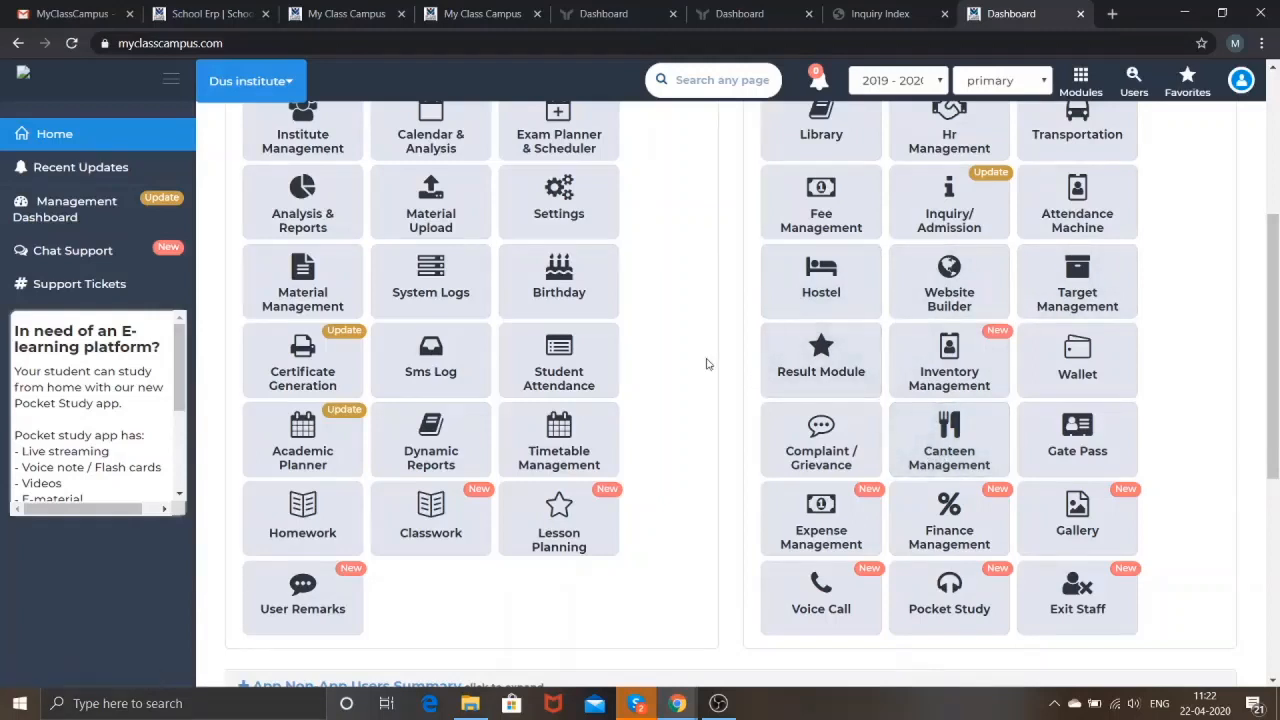
pyautogui.scroll(4, 700, 355)
pyautogui.scroll(-3, 700, 356)
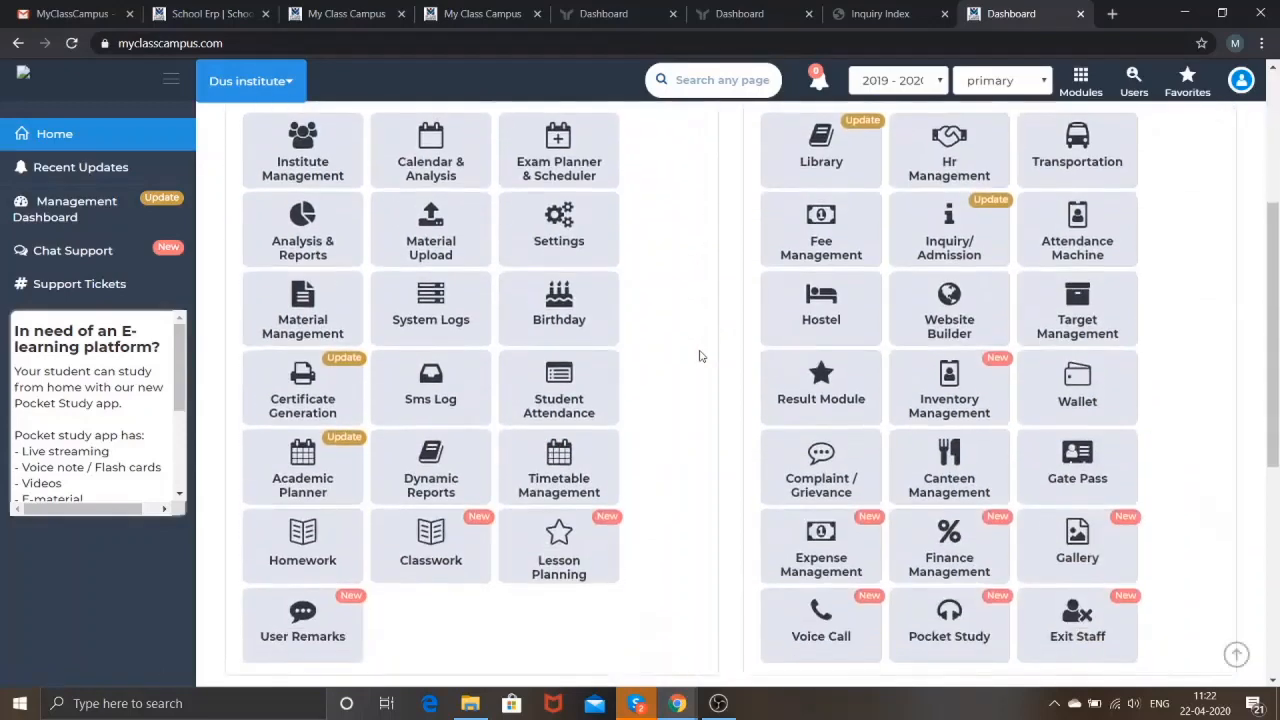
pyautogui.scroll(4, 700, 355)
pyautogui.scroll(-4, 700, 355)
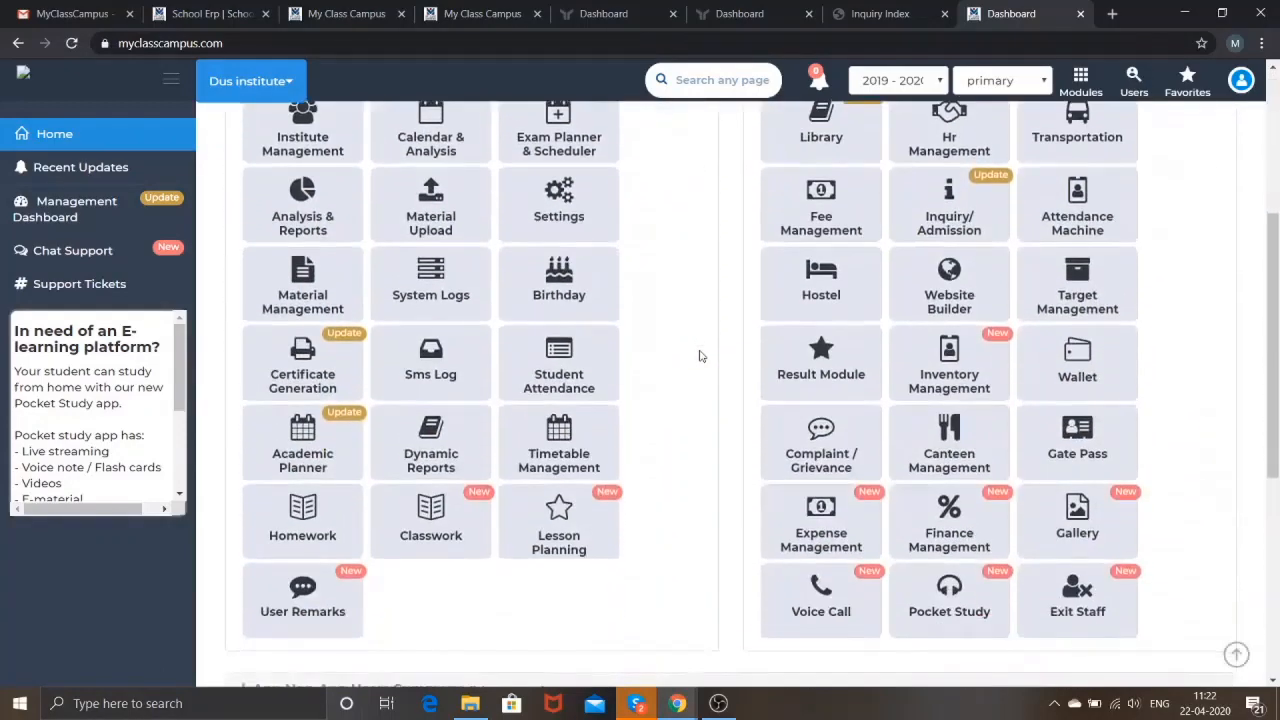
pyautogui.hotkey('ctrl', '-')
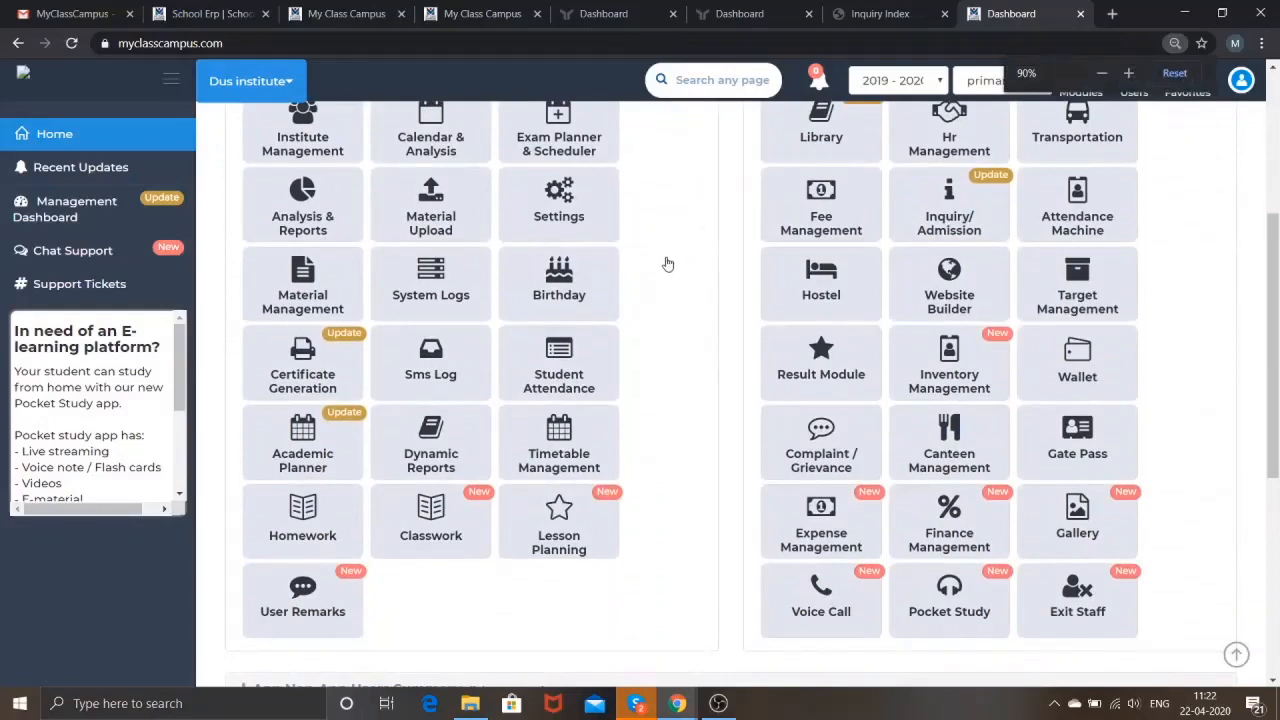
pyautogui.scroll(4, 668, 265)
pyautogui.scroll(-2, 668, 265)
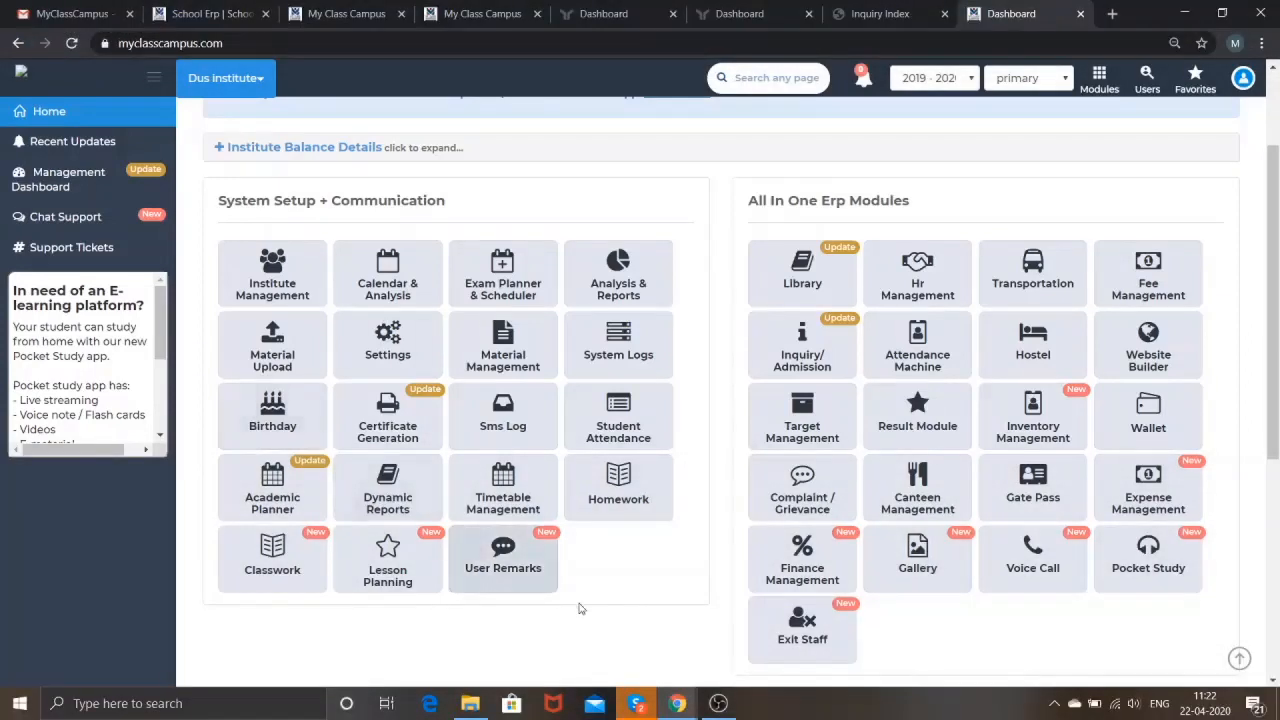
pyautogui.click(720, 703)
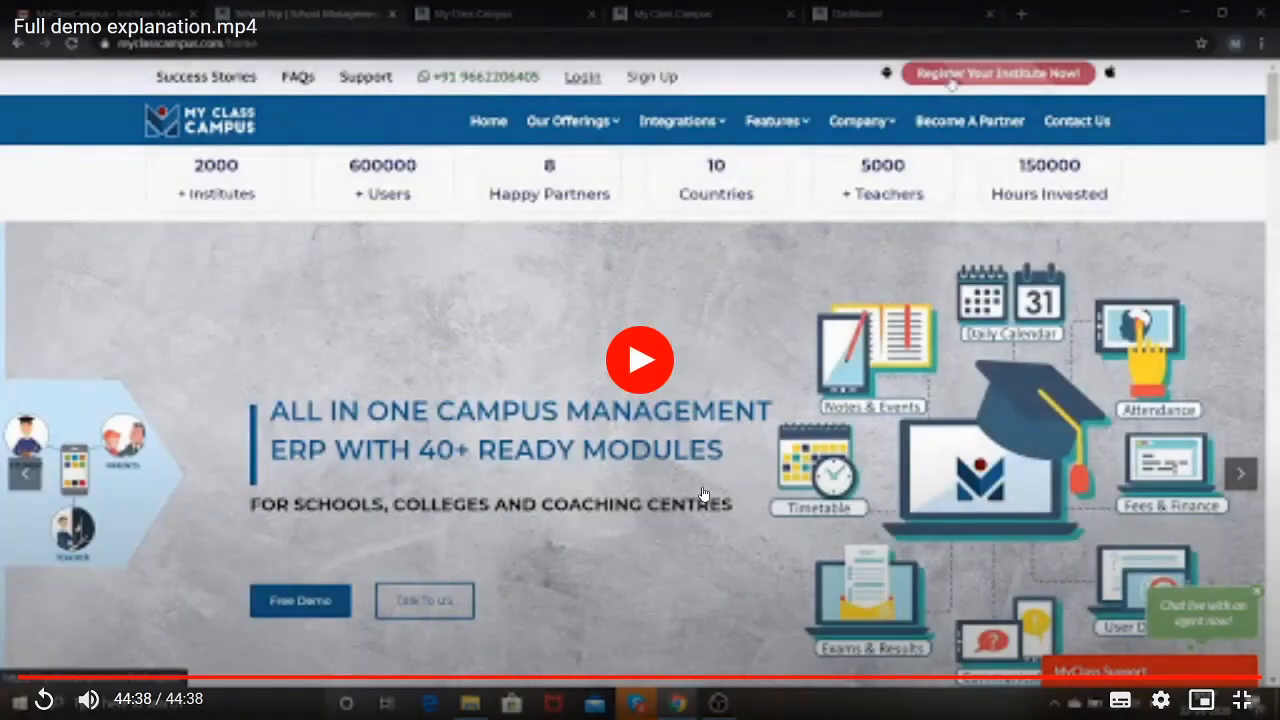